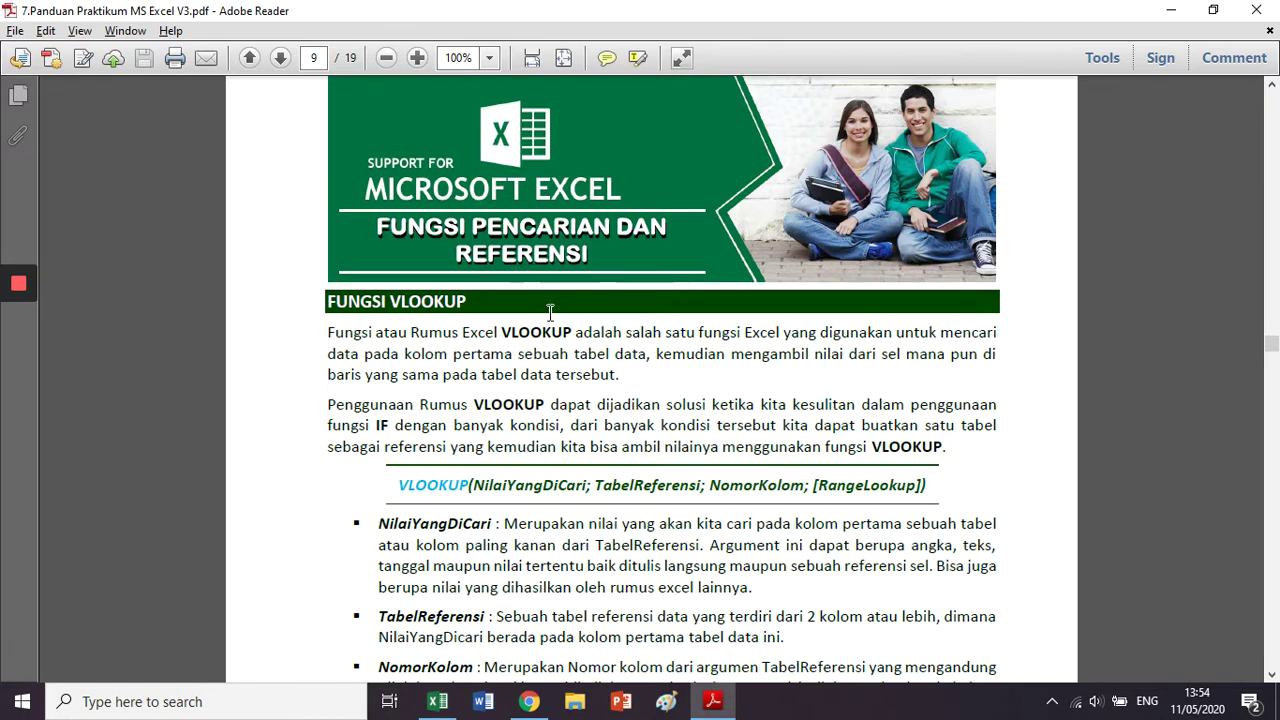
# Examine the FUNGSI VLOOKUP and FUNGSI HLOOKUP sections of the practicum guide PDF, including the VLOOKUP syntax and argument descriptions
pyautogui.scroll(-1, 412, 332)
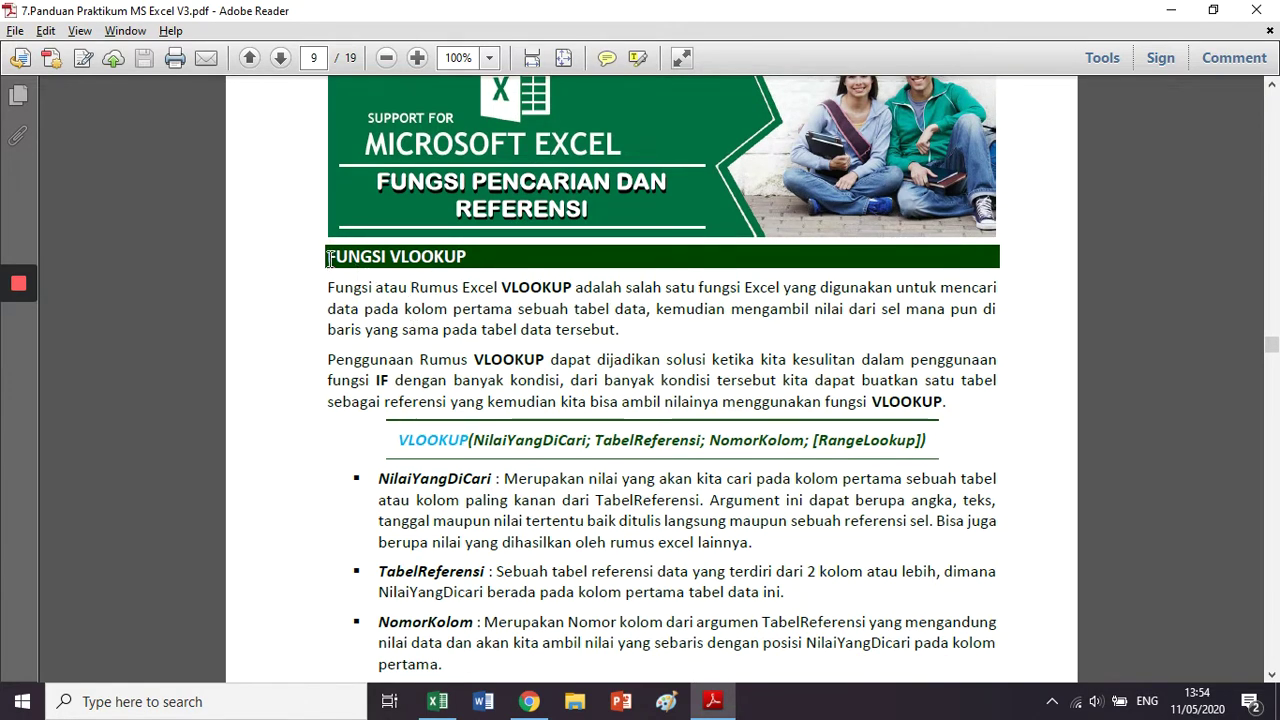
pyautogui.moveTo(329, 266); pyautogui.dragTo(494, 268)
pyautogui.click(494, 268)
pyautogui.scroll(-20, 494, 268)
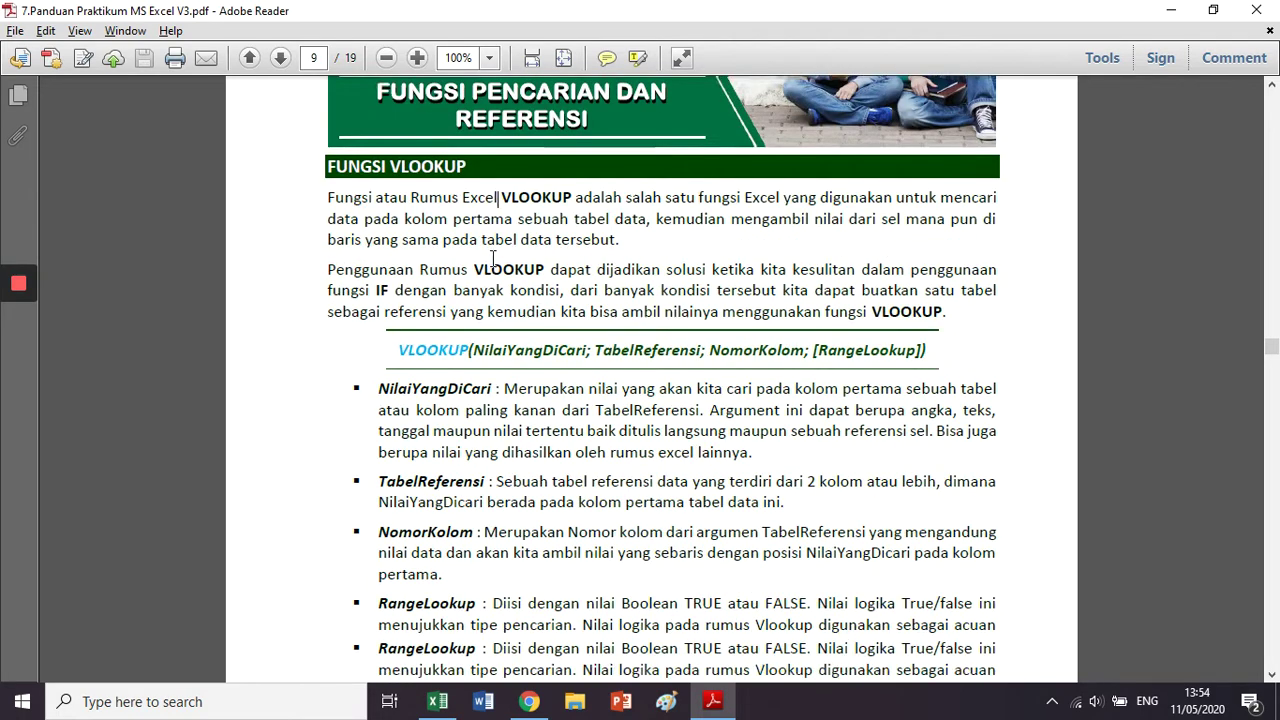
pyautogui.scroll(-2, 492, 262)
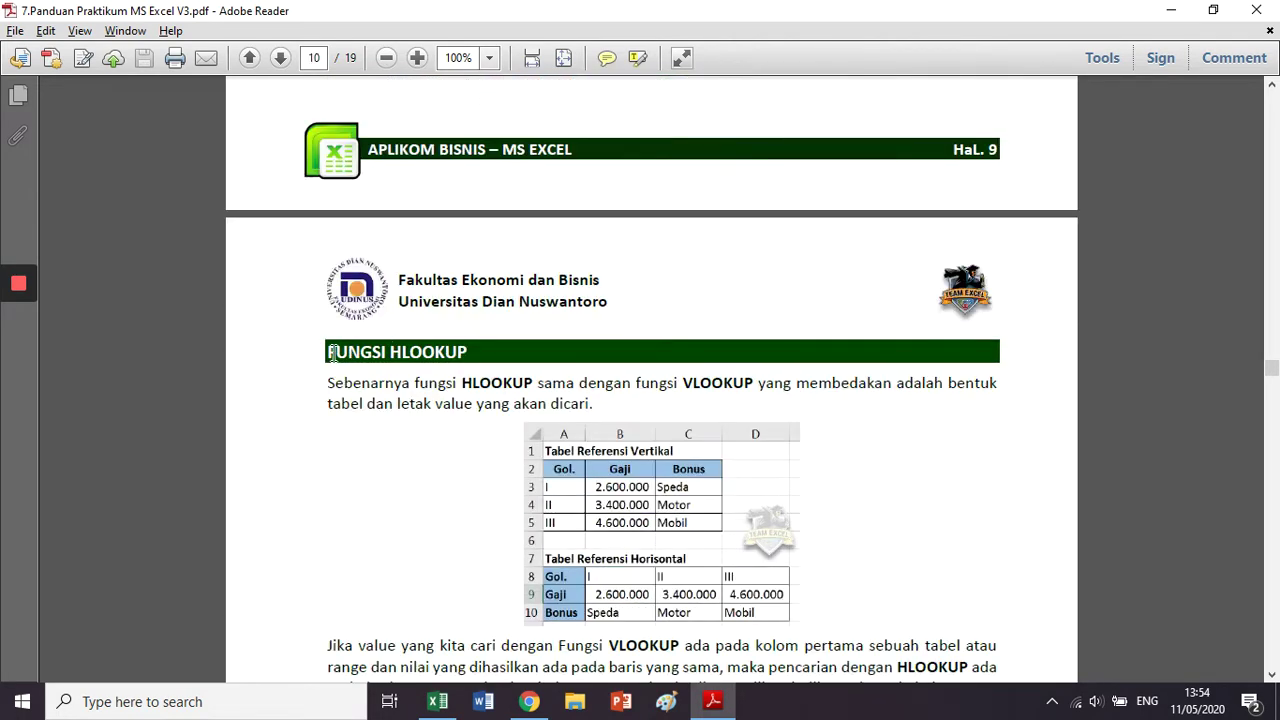
pyautogui.moveTo(330, 352); pyautogui.dragTo(492, 357)
pyautogui.click(492, 357)
pyautogui.scroll(10, 492, 362)
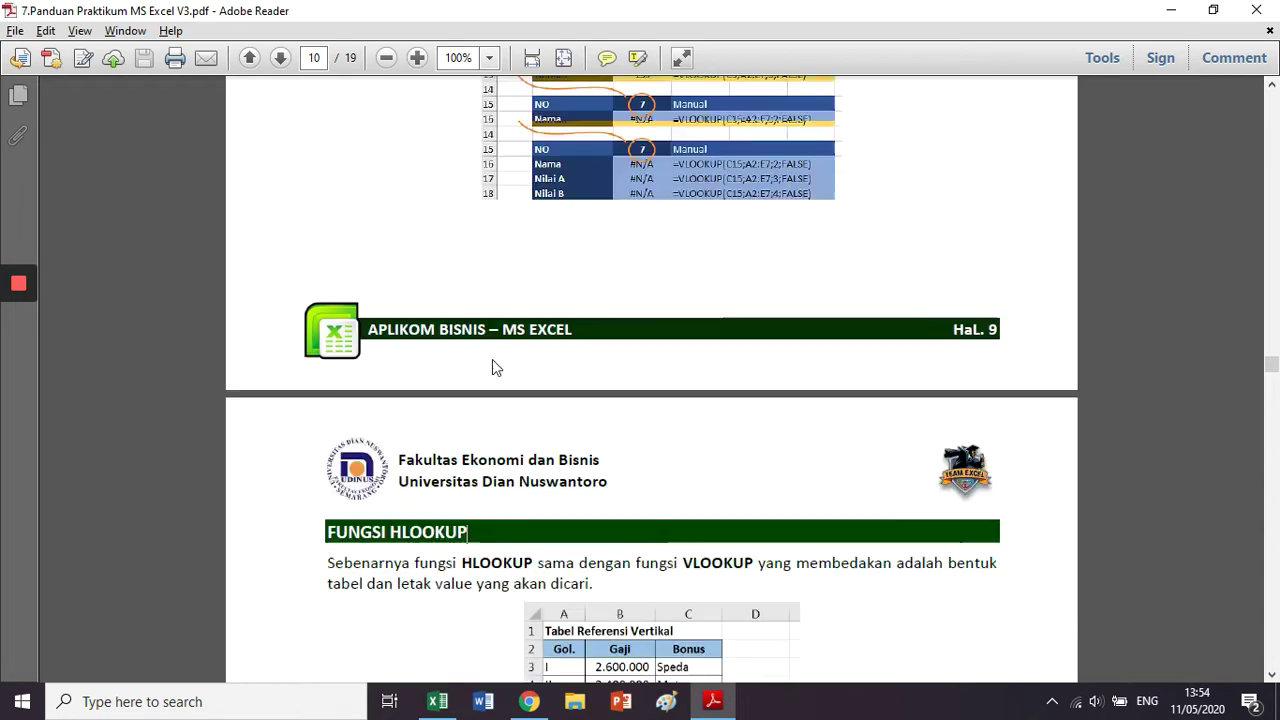
pyautogui.scroll(7, 508, 346)
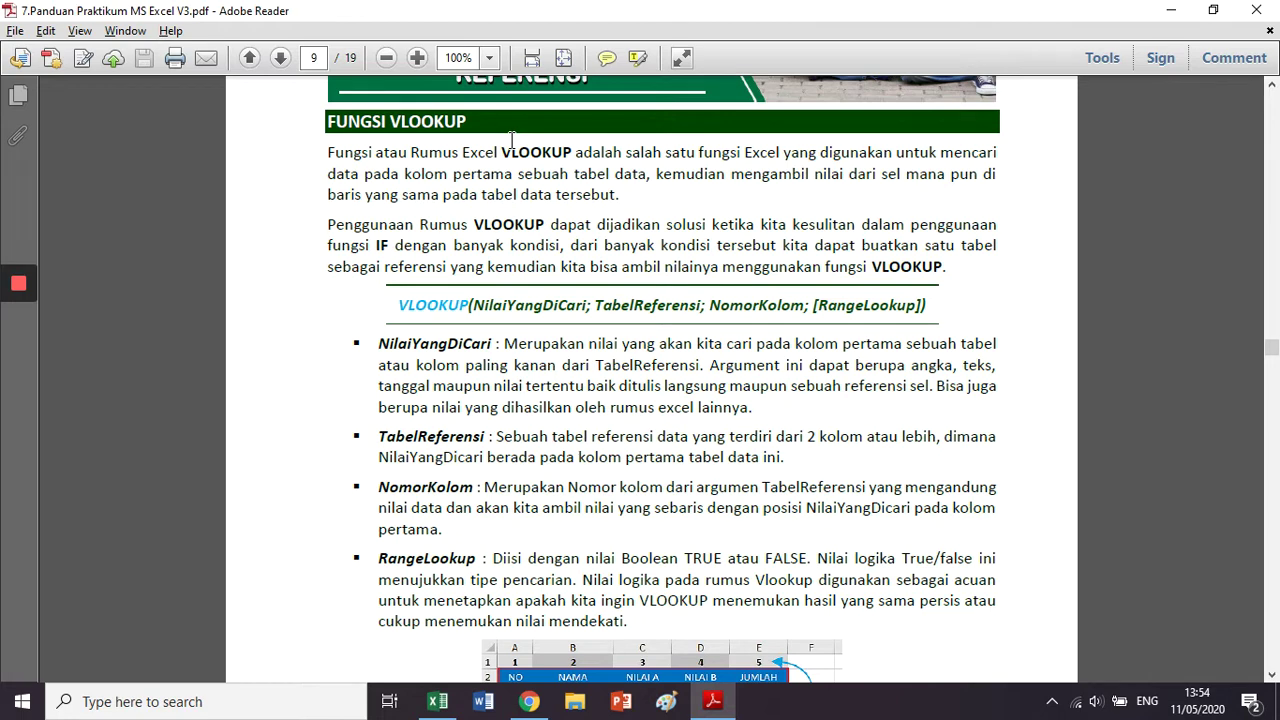
pyautogui.scroll(1, 511, 139)
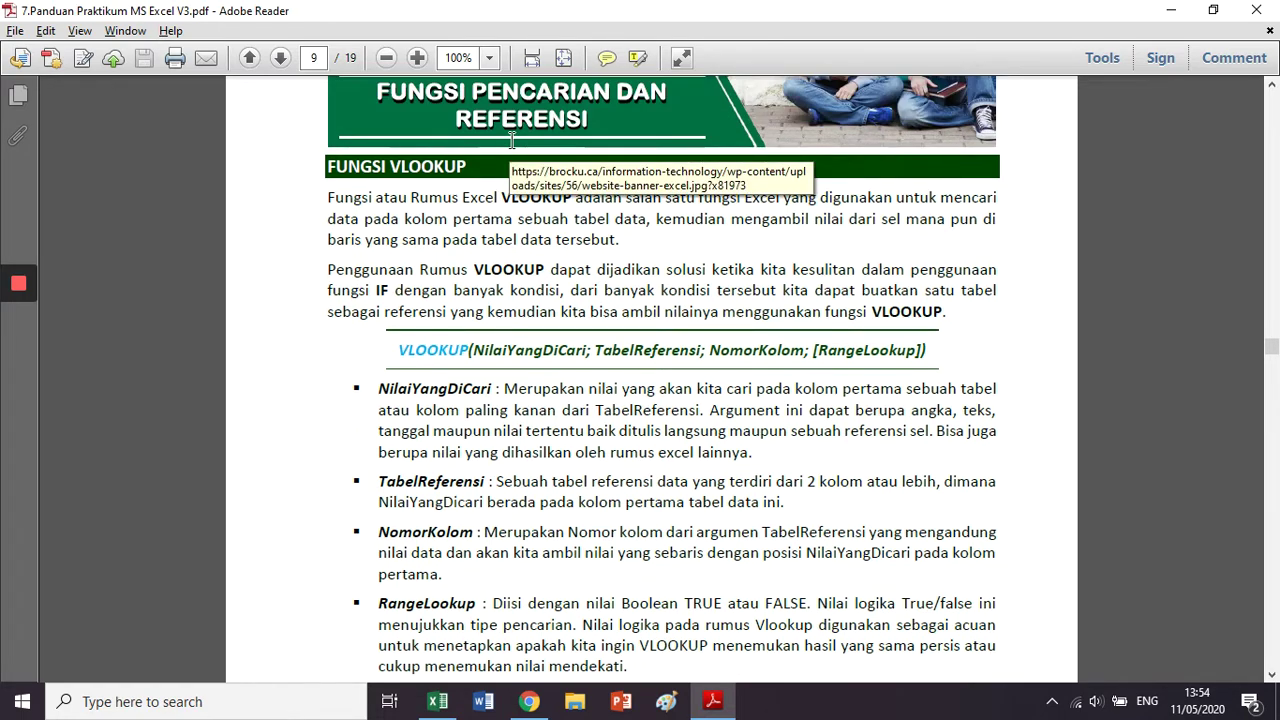
pyautogui.scroll(1, 520, 200)
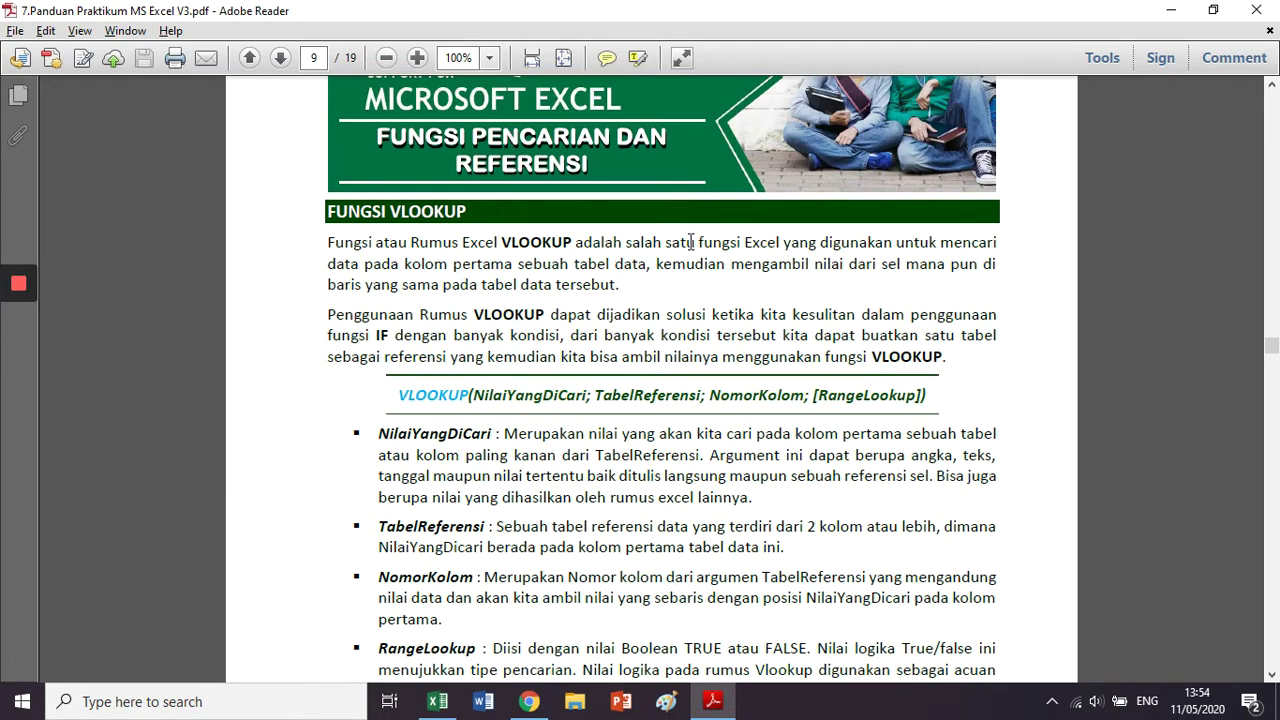
# Switch to the Excel workbook and examine the FUNGSI REFERENSI heading and its first note about replacing multi-condition IF logic
pyautogui.click(437, 701)
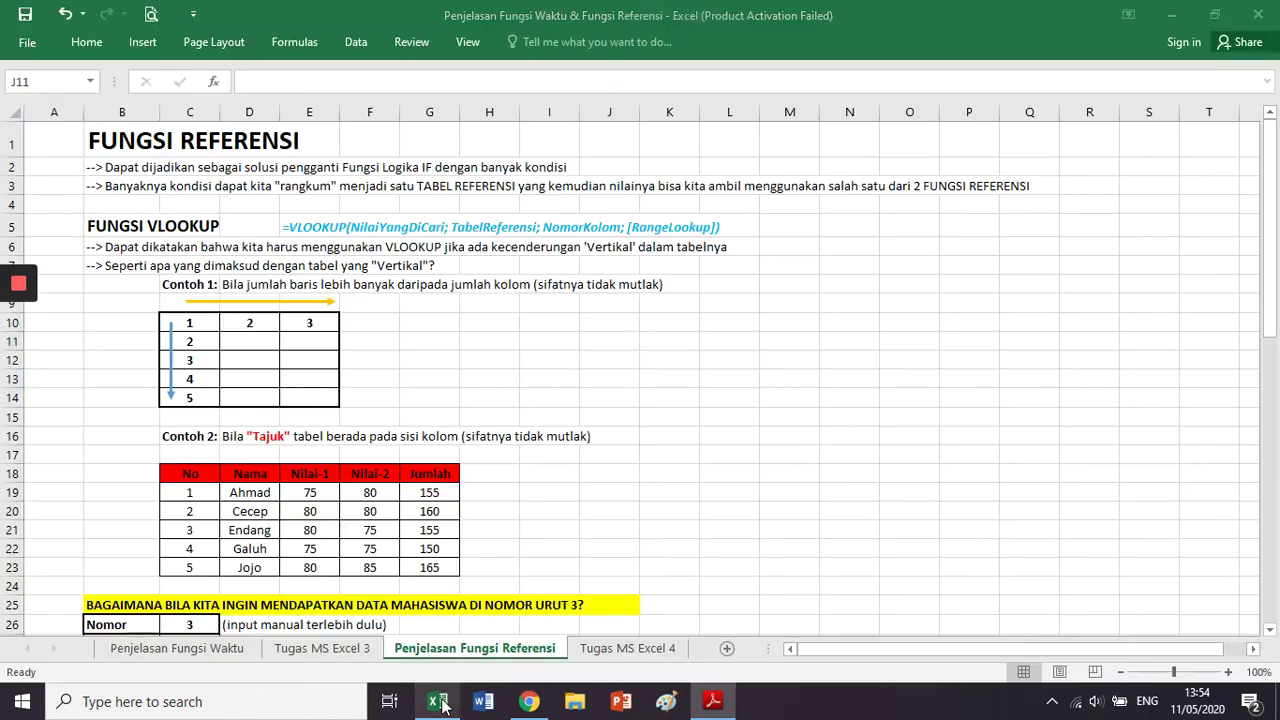
pyautogui.click(622, 268)
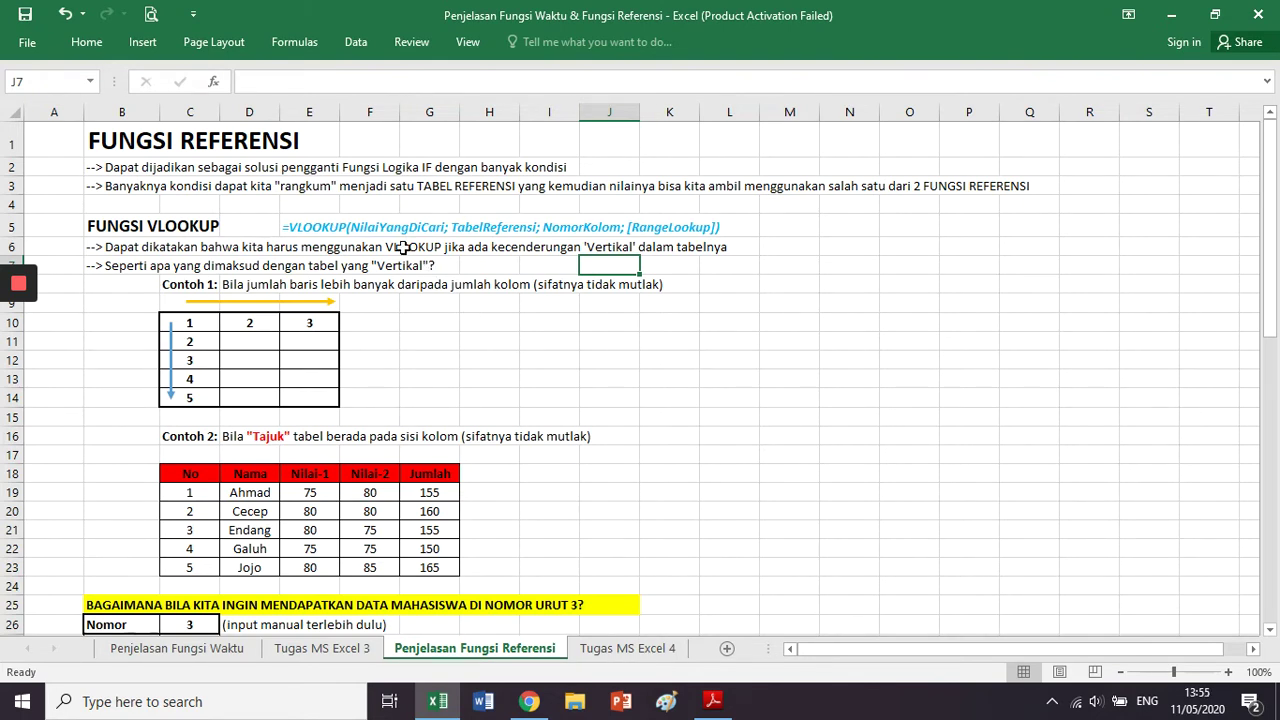
pyautogui.click(145, 112)
pyautogui.click(241, 187)
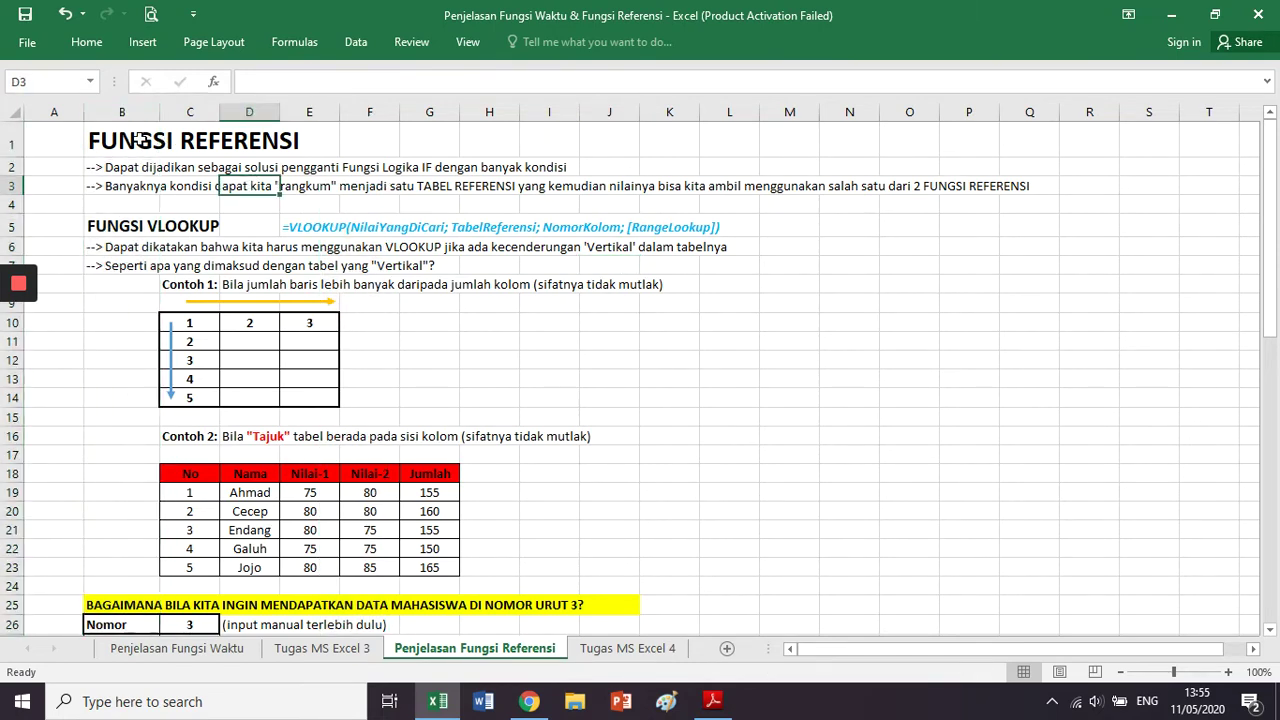
pyautogui.click(152, 140)
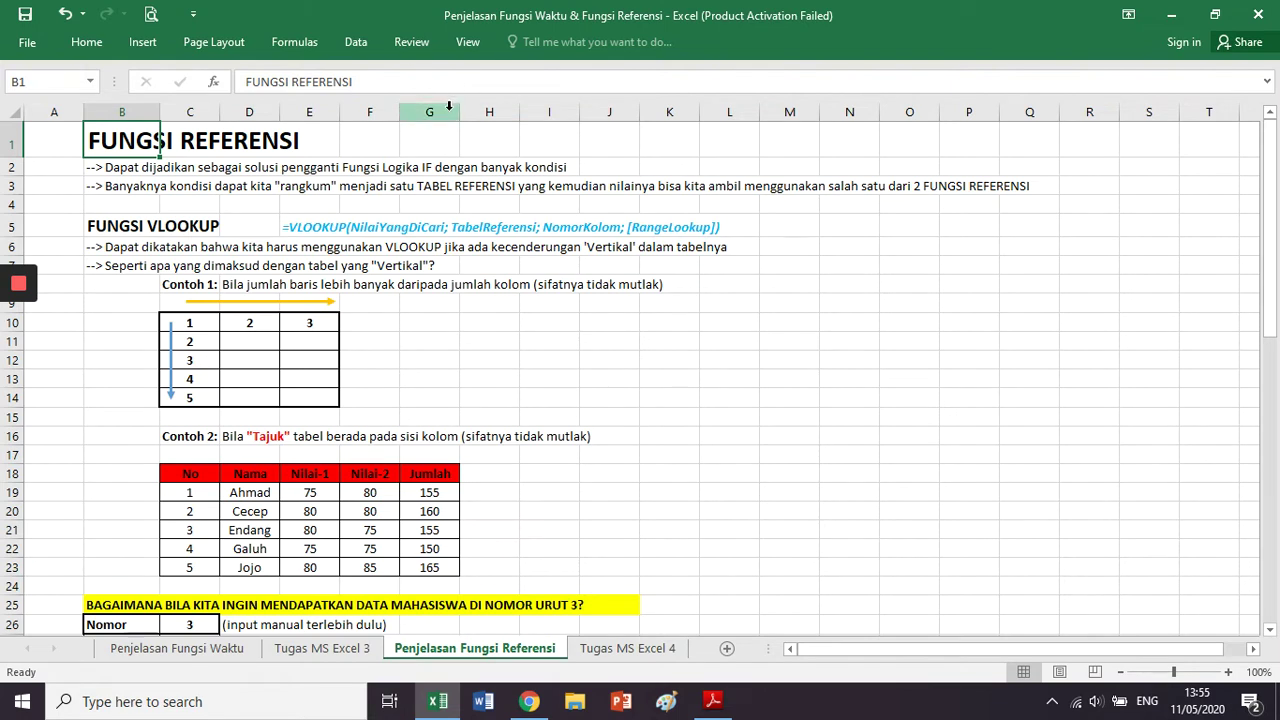
pyautogui.click(117, 167)
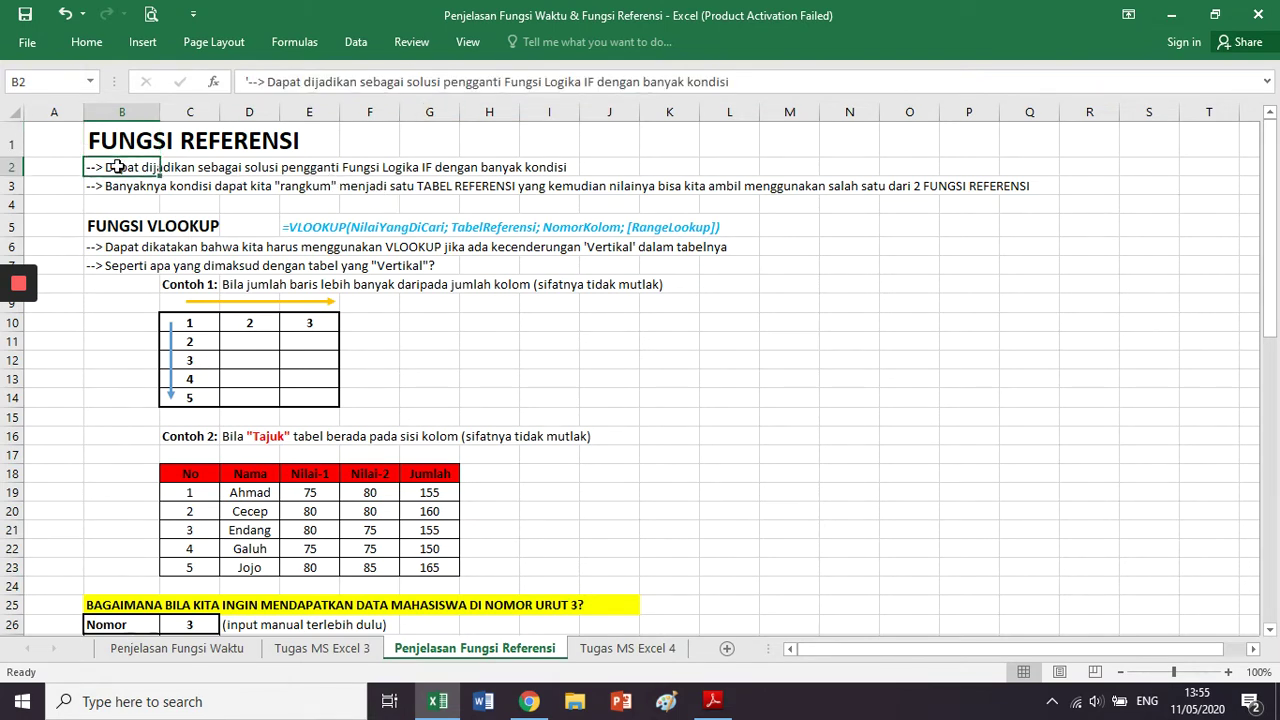
pyautogui.moveTo(150, 165); pyautogui.dragTo(527, 162)
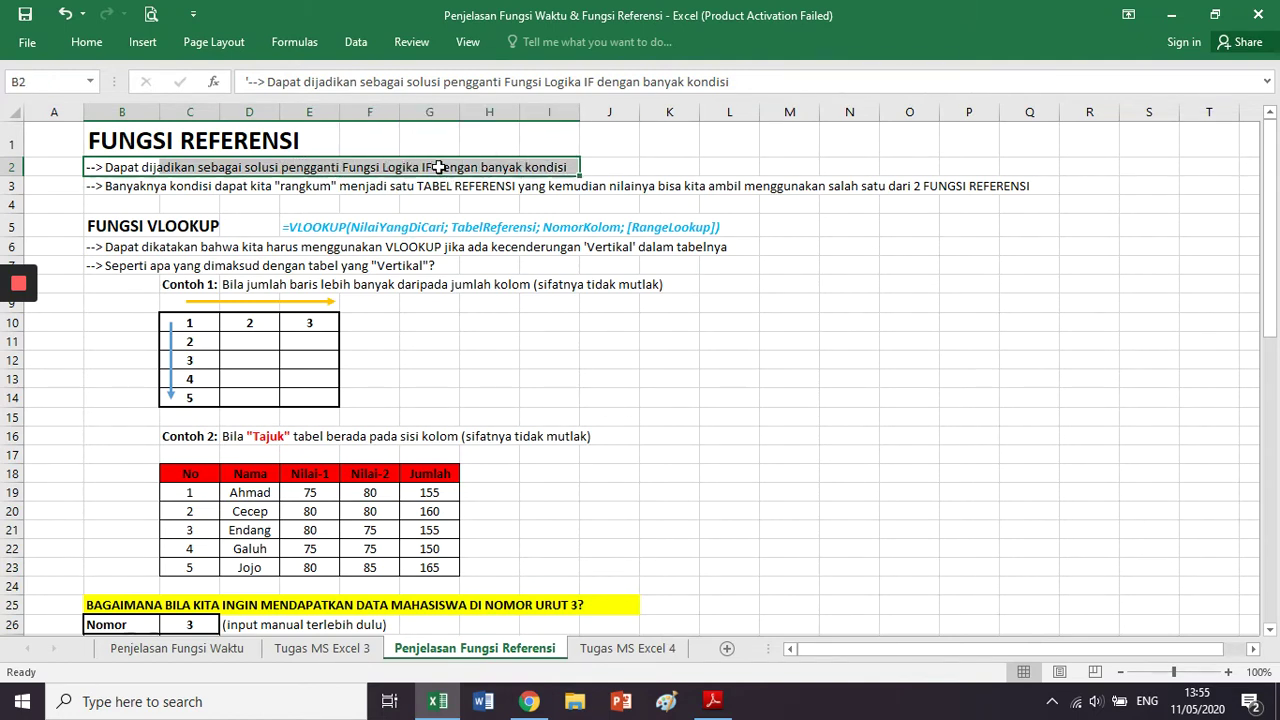
pyautogui.click(598, 154)
pyautogui.click(598, 169)
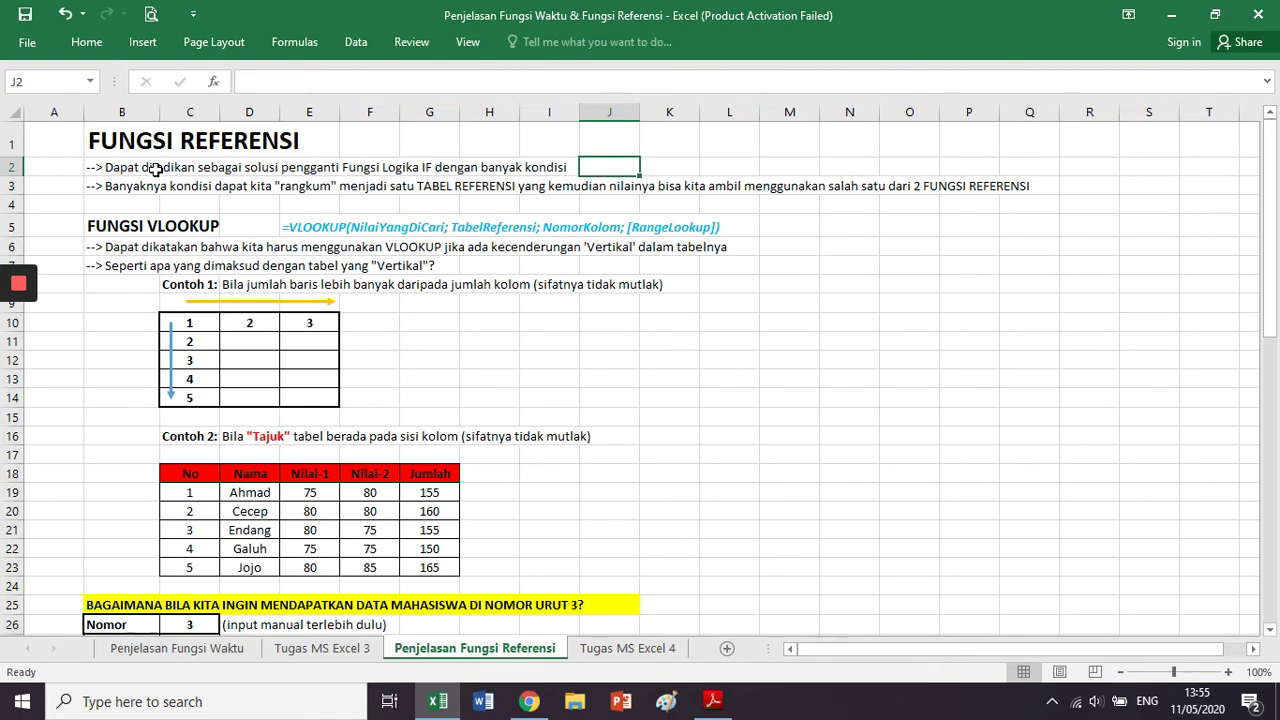
pyautogui.moveTo(155, 169); pyautogui.dragTo(393, 170)
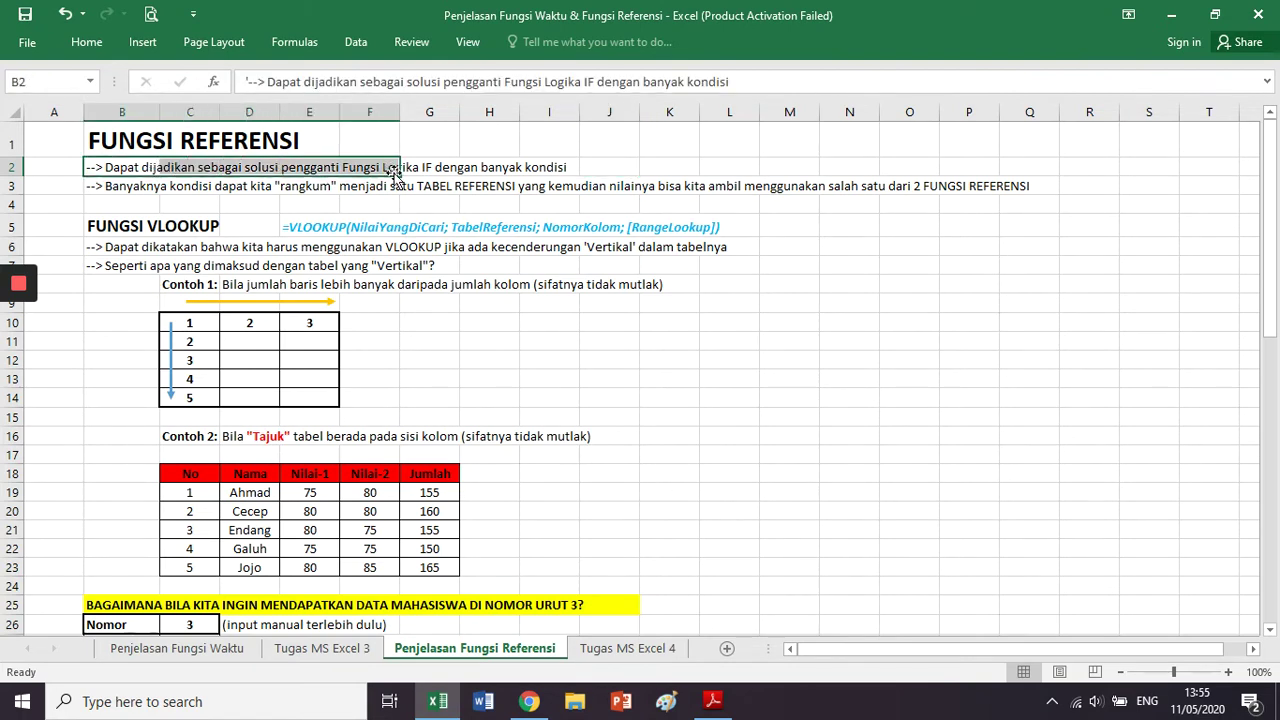
pyautogui.click(452, 165)
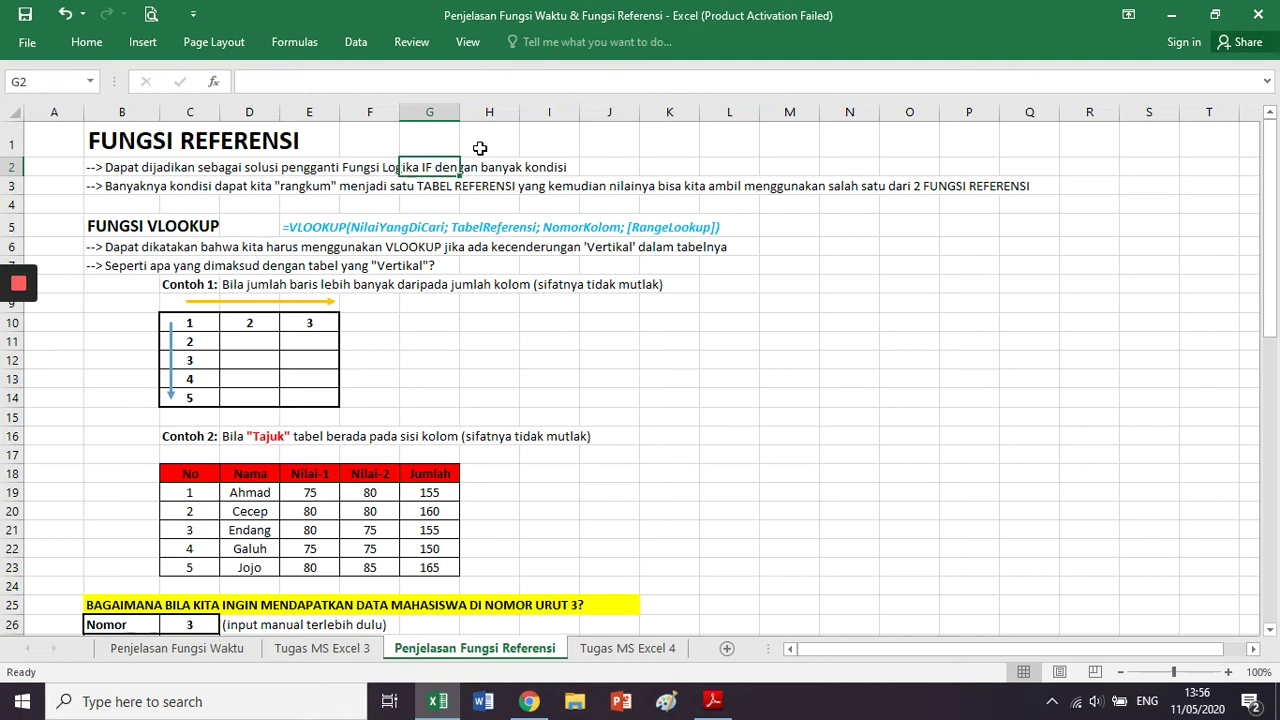
# Review both notes under FUNGSI REFERENSI, highlighting row 2 on replacing IF and row 3 on summarizing conditions in a reference table
pyautogui.click(158, 138)
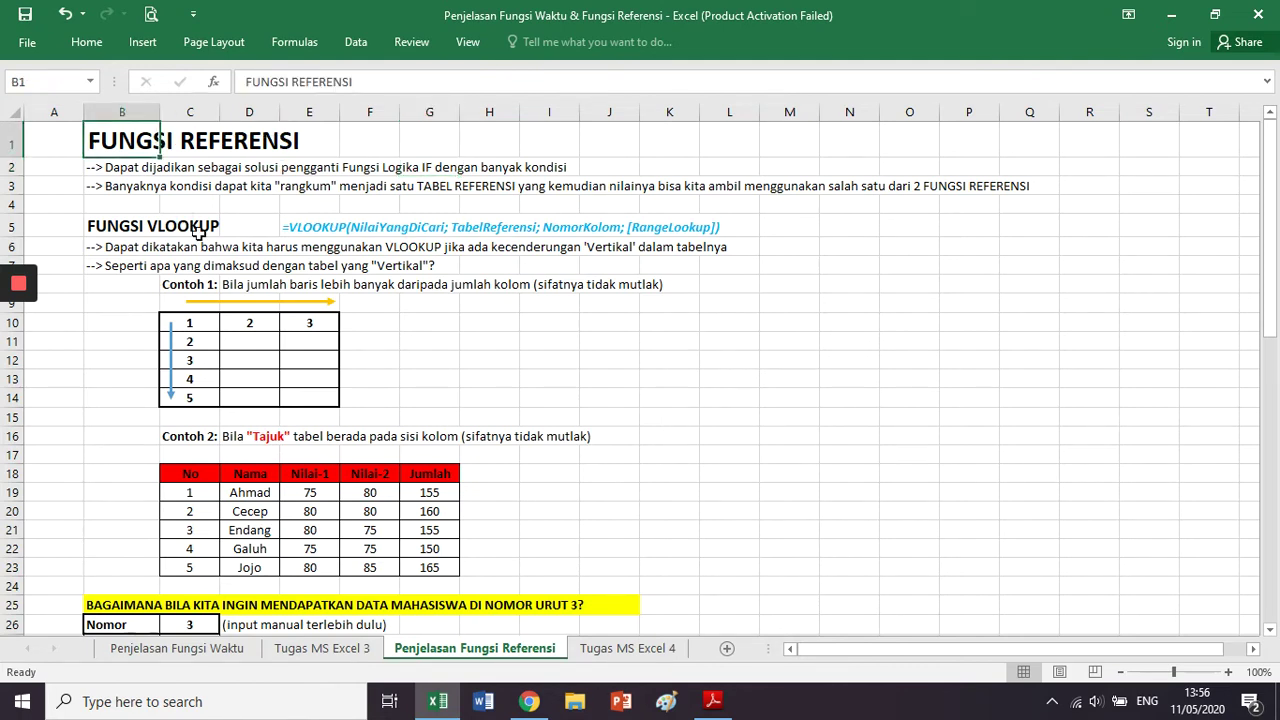
pyautogui.click(155, 180)
pyautogui.click(150, 166)
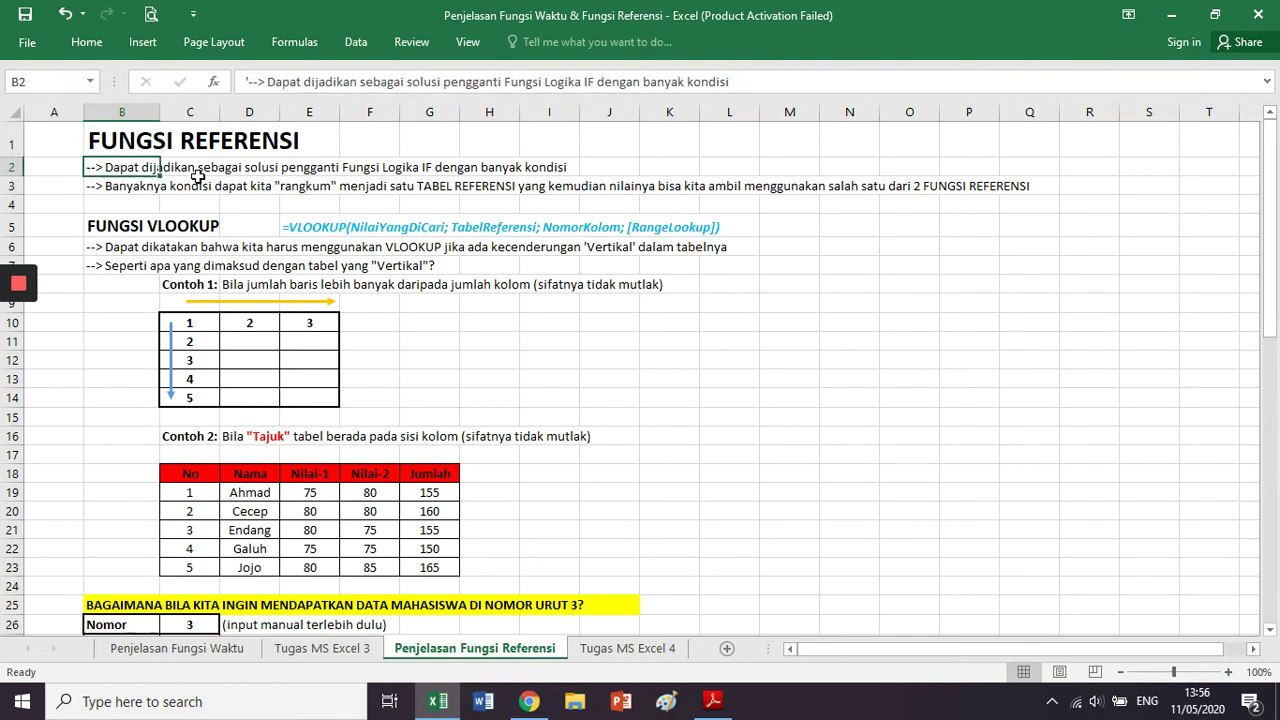
pyautogui.moveTo(163, 166); pyautogui.dragTo(563, 167)
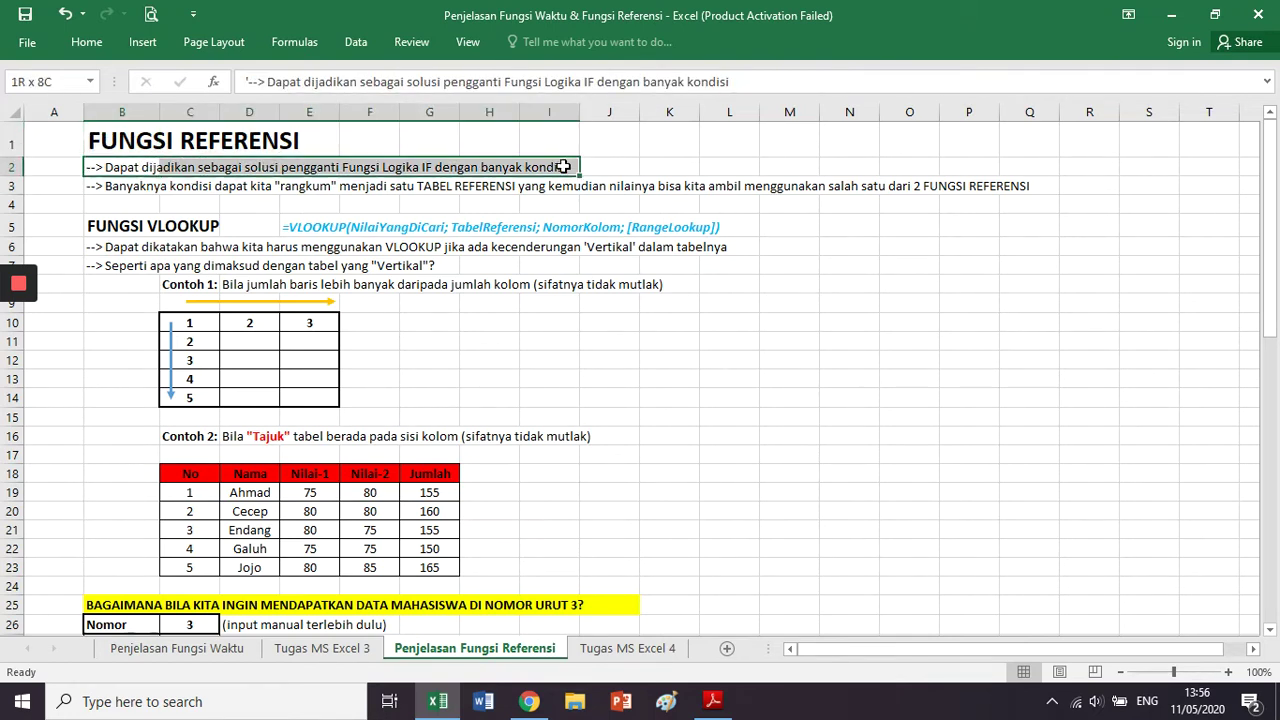
pyautogui.click(157, 185)
pyautogui.moveTo(157, 185); pyautogui.dragTo(716, 178)
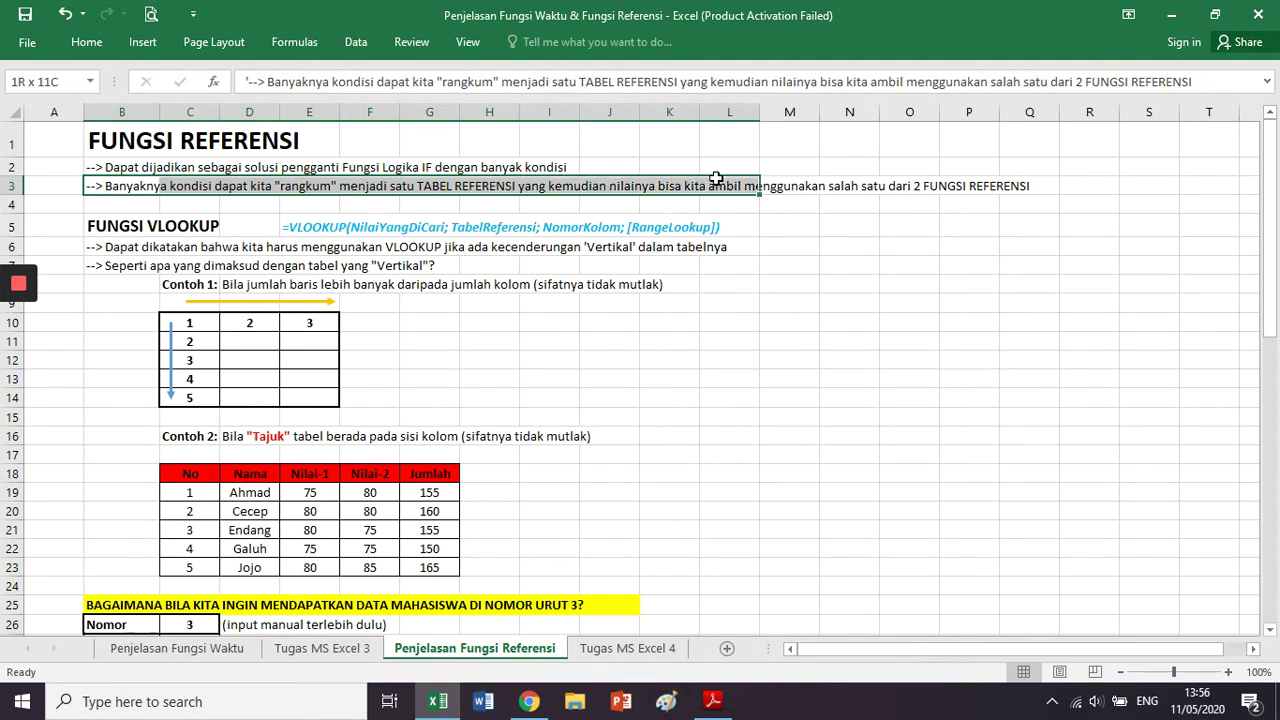
# Compare the FUNGSI VLOOKUP section at row 5 with the FUNGSI HLOOKUP section at row 49 of the worksheet
pyautogui.click(225, 222)
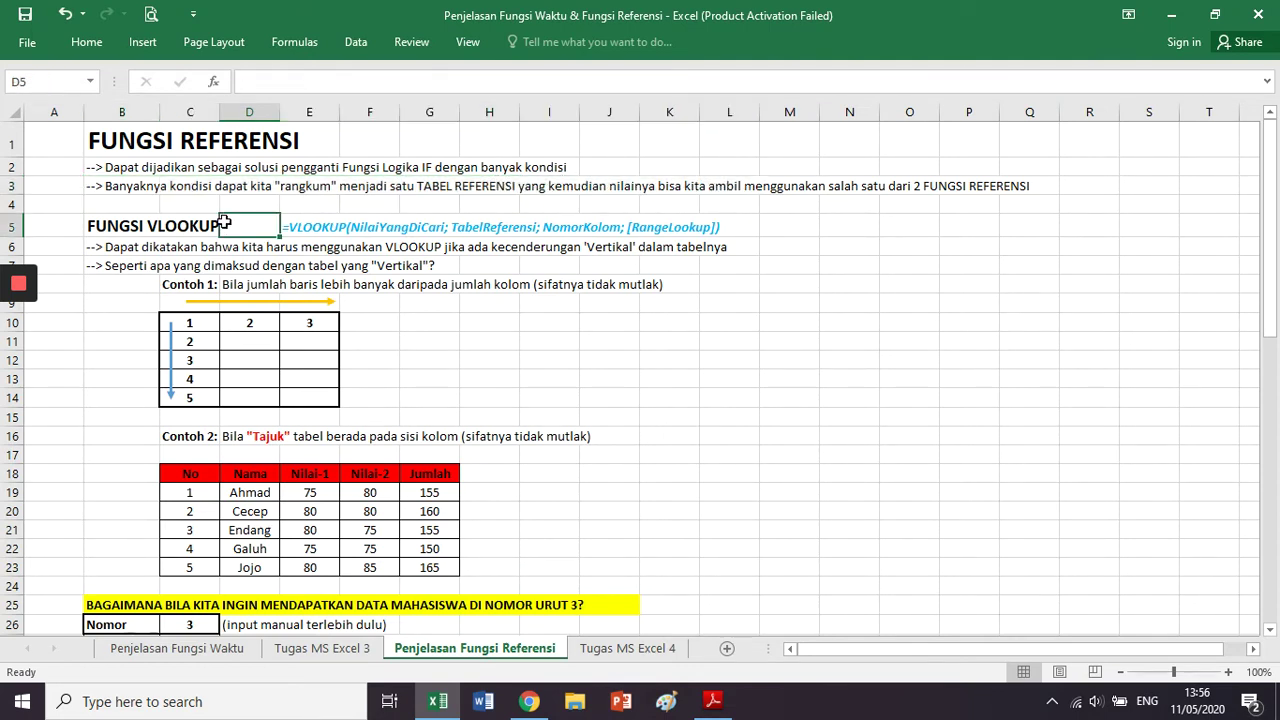
pyautogui.scroll(-1, 225, 222)
pyautogui.scroll(1, 225, 222)
pyautogui.click(130, 228)
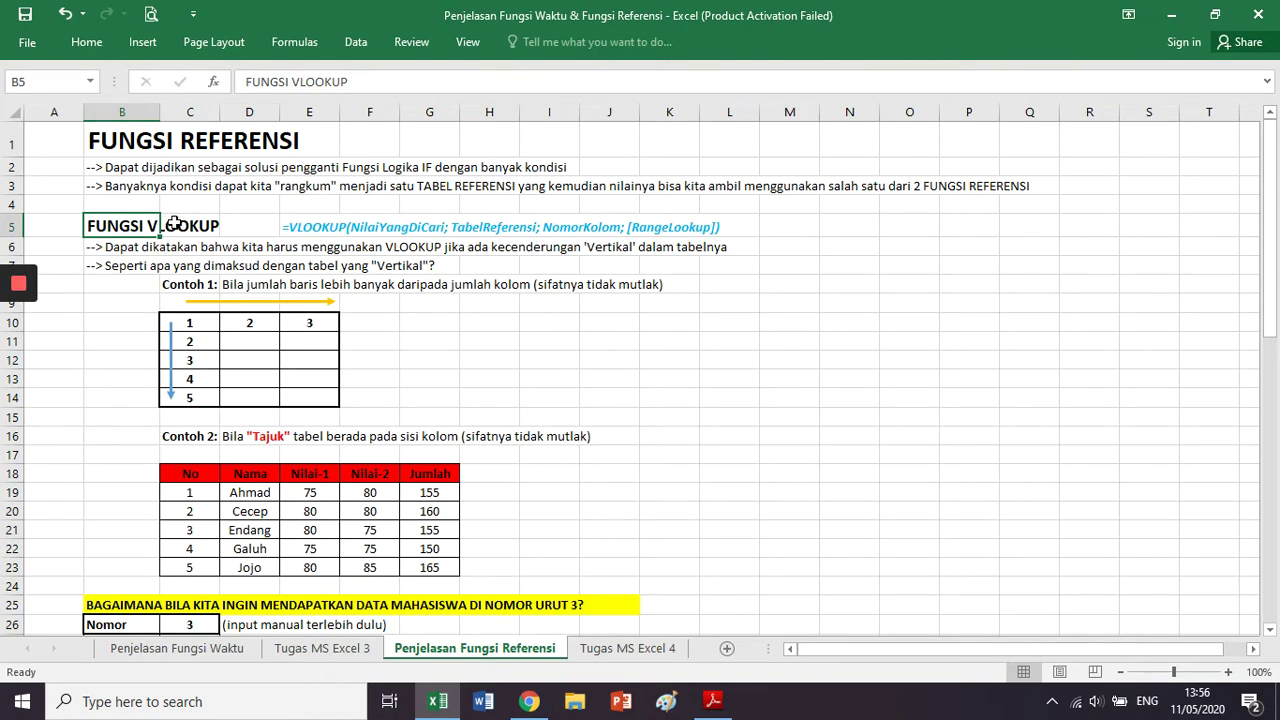
pyautogui.scroll(-13, 173, 224)
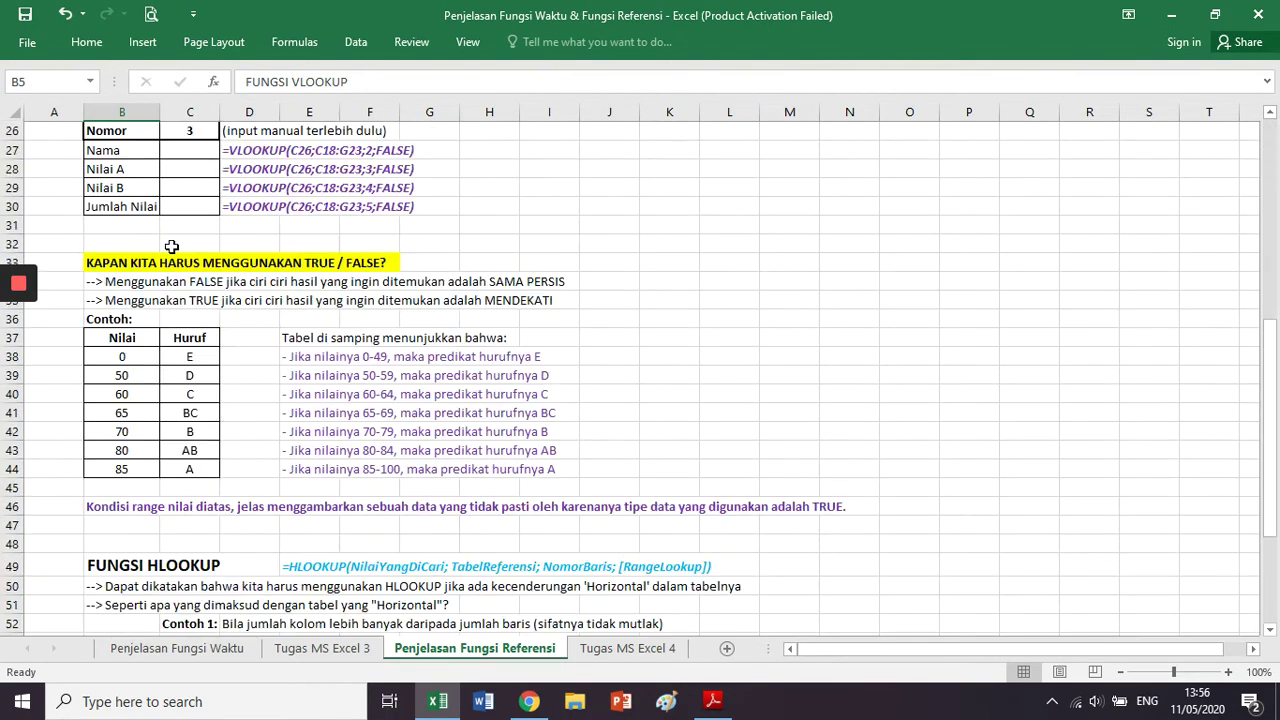
pyautogui.click(122, 302)
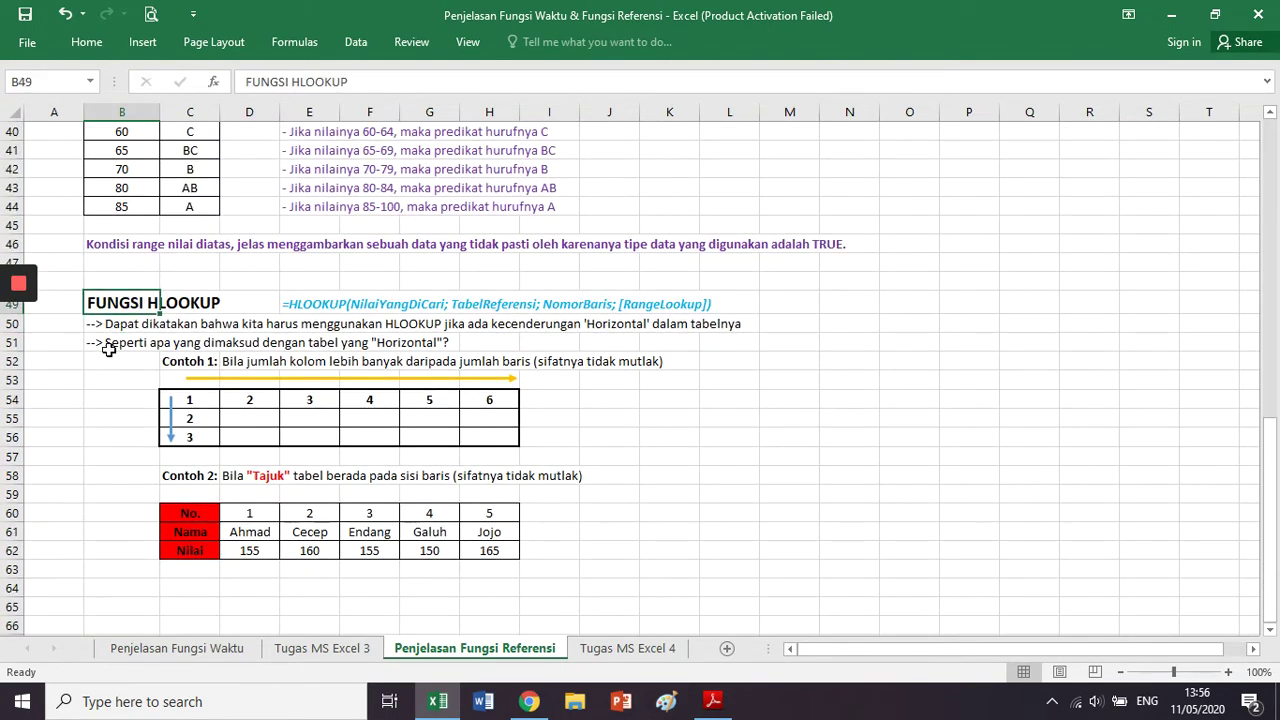
pyautogui.scroll(13, 231, 332)
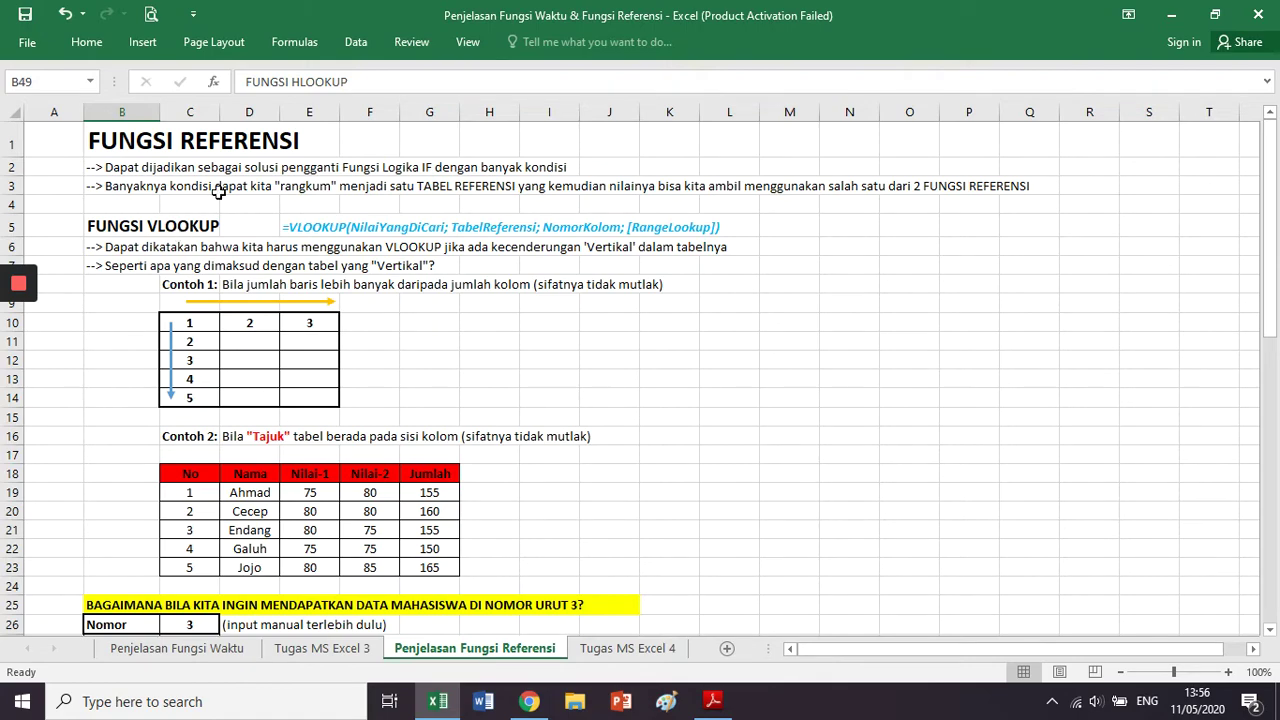
pyautogui.scroll(-12, 200, 260)
pyautogui.click(175, 352)
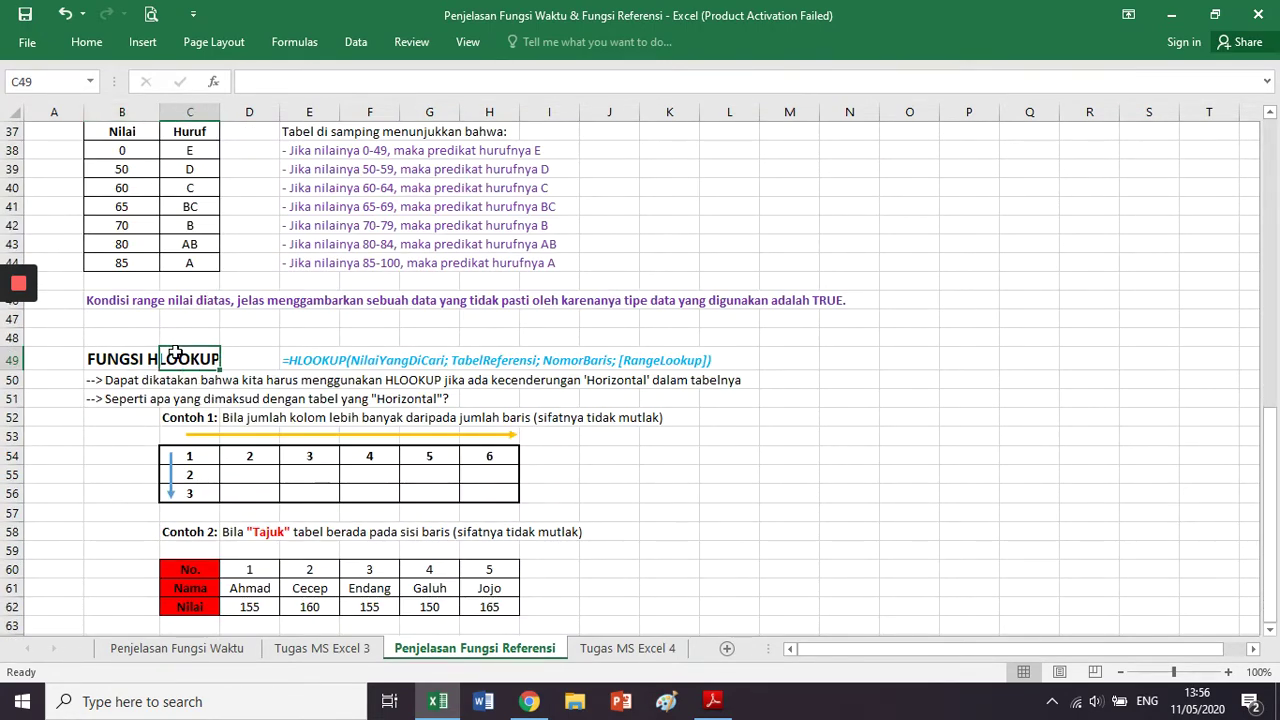
pyautogui.scroll(12, 175, 352)
pyautogui.click(132, 229)
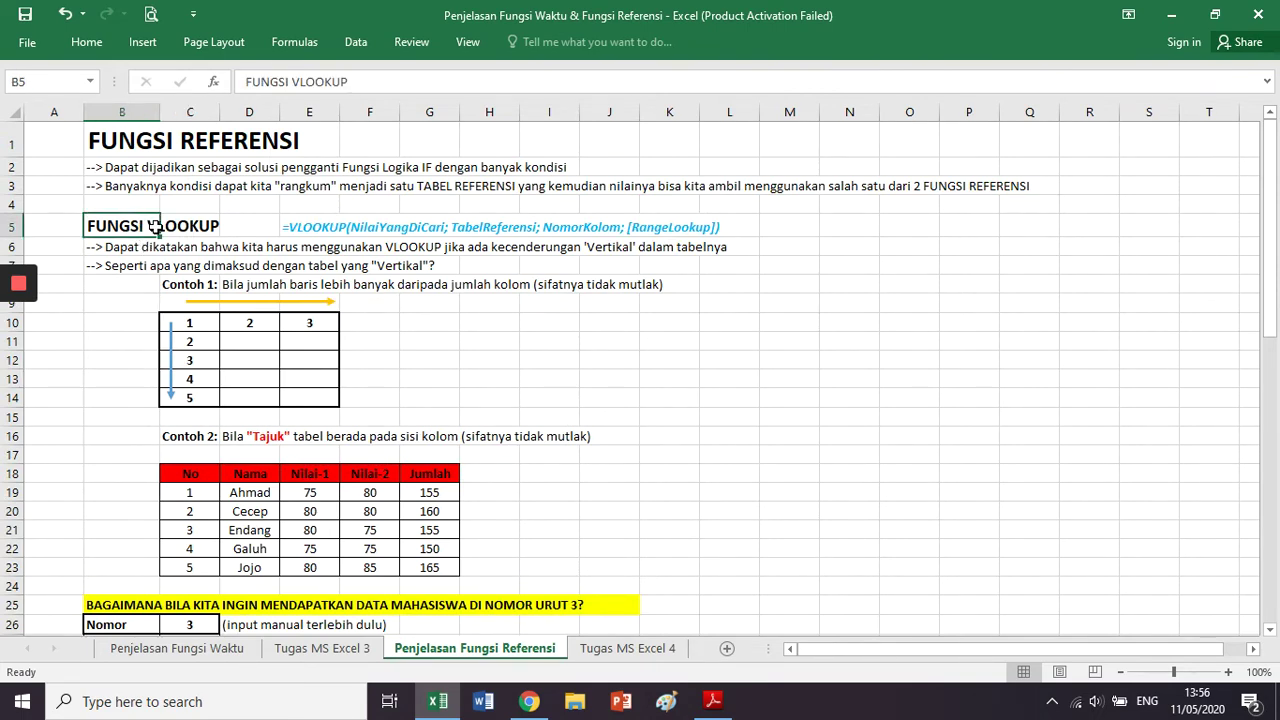
pyautogui.scroll(-14, 153, 228)
pyautogui.click(143, 247)
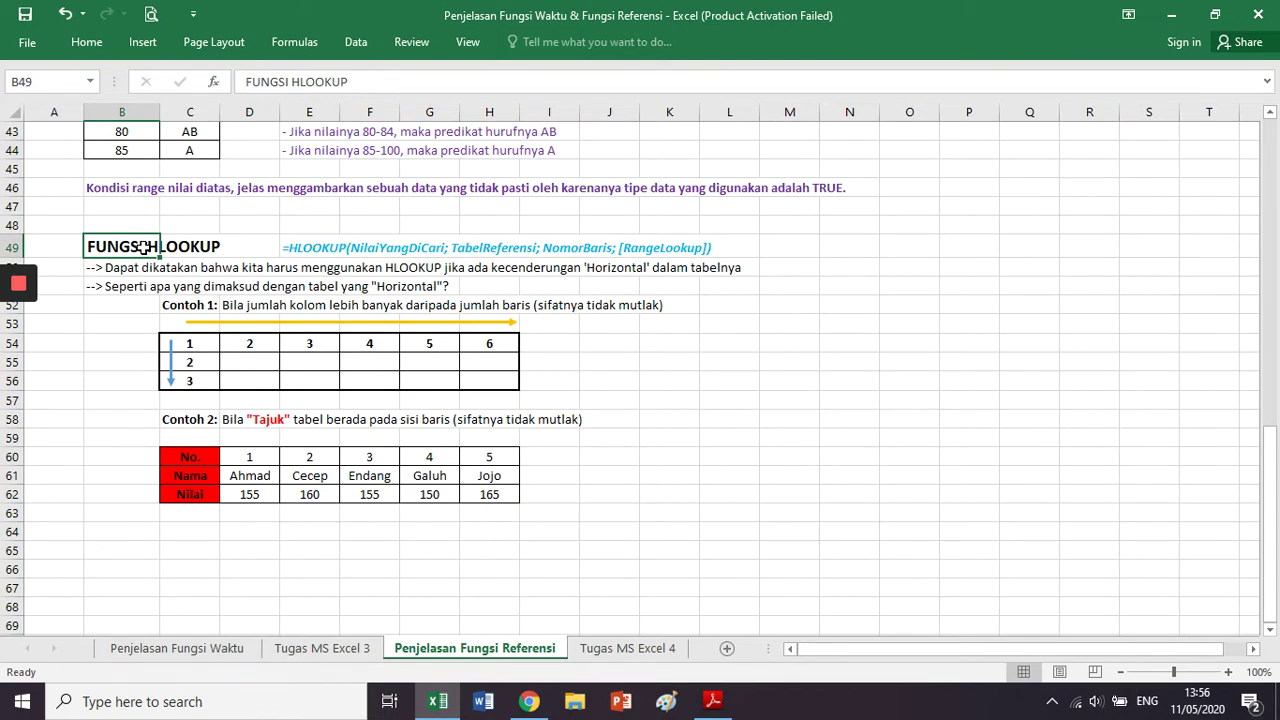
pyautogui.scroll(14, 143, 247)
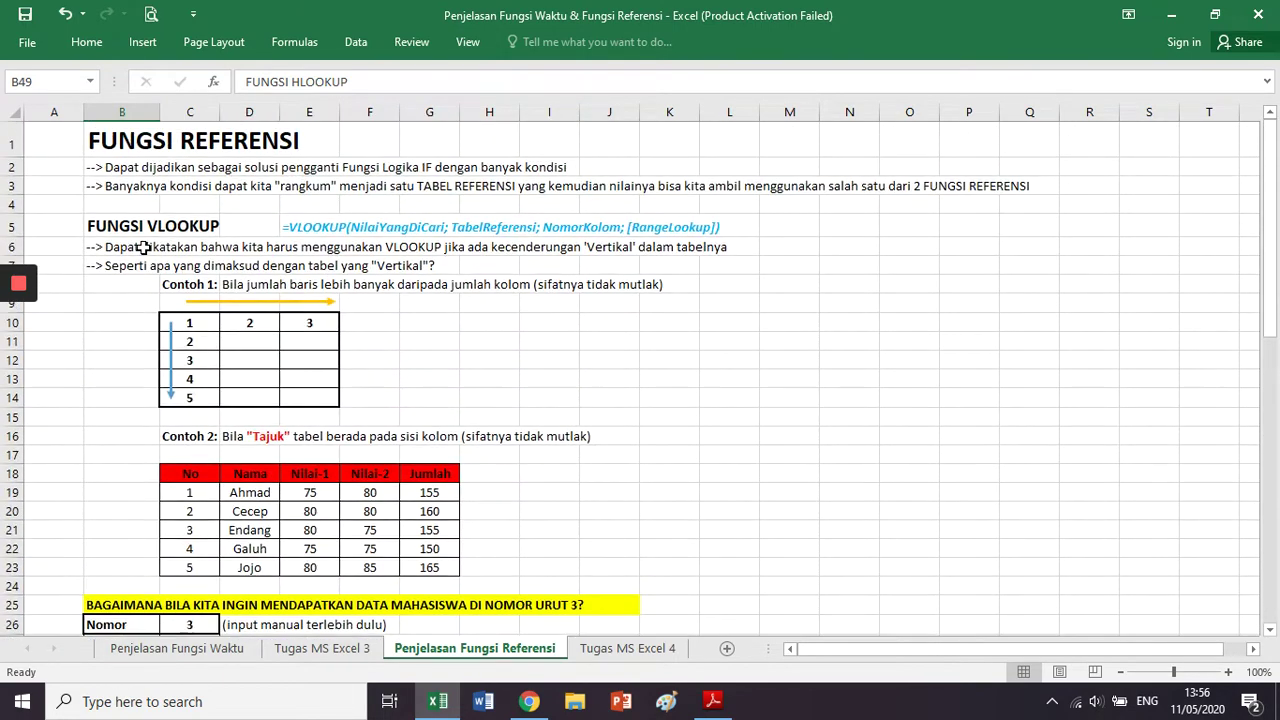
pyautogui.click(145, 234)
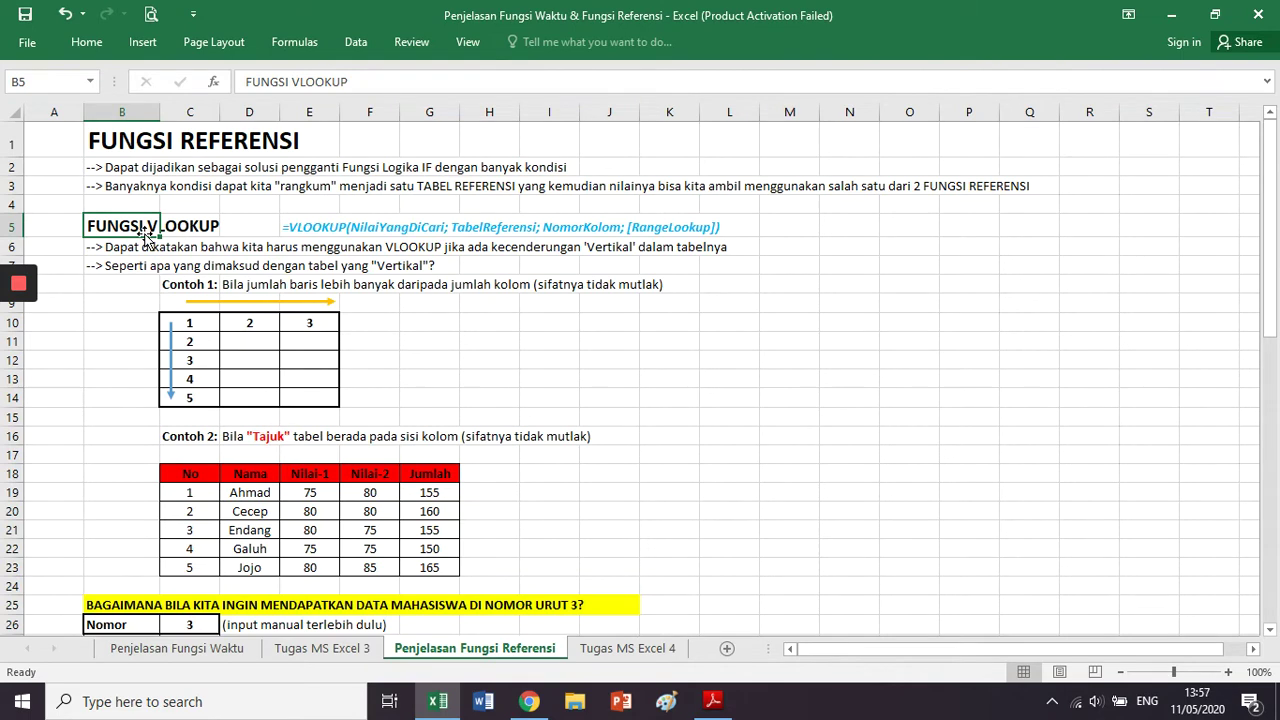
# Examine the FUNGSI VLOOKUP heading and the row 6 note on using VLOOKUP for tables with a vertical tendency
pyautogui.click(141, 248)
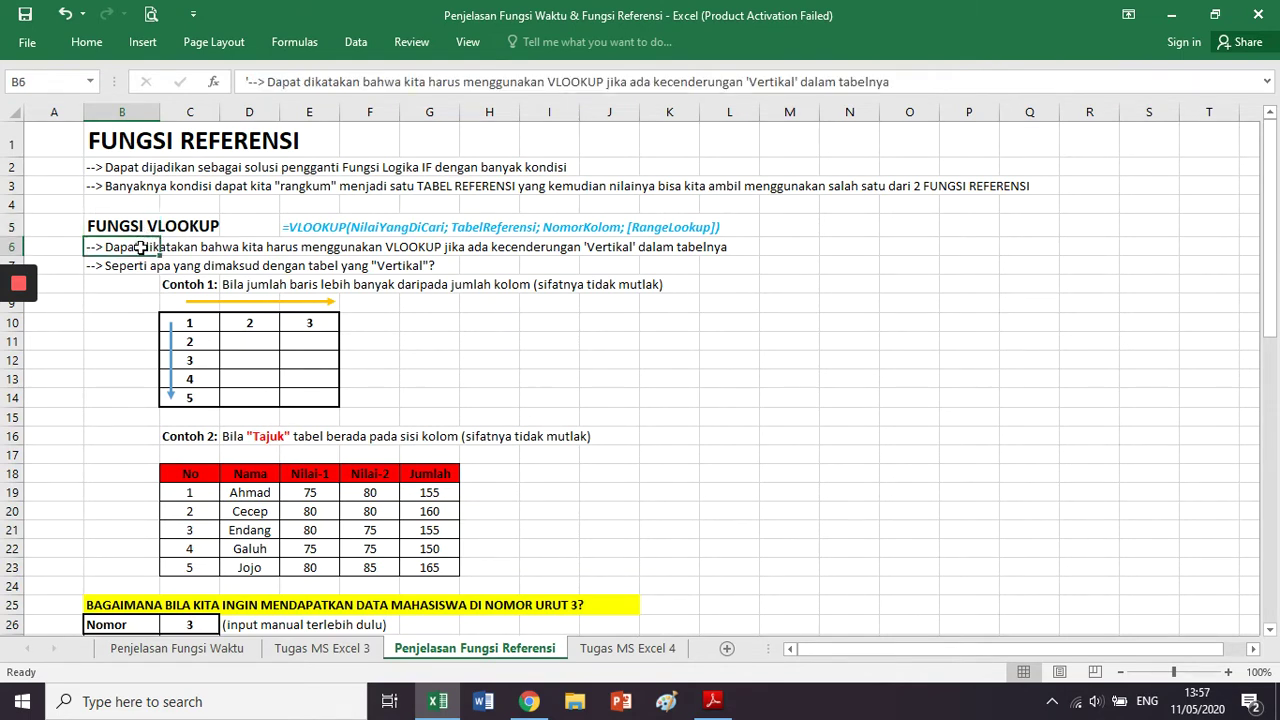
pyautogui.click(143, 226)
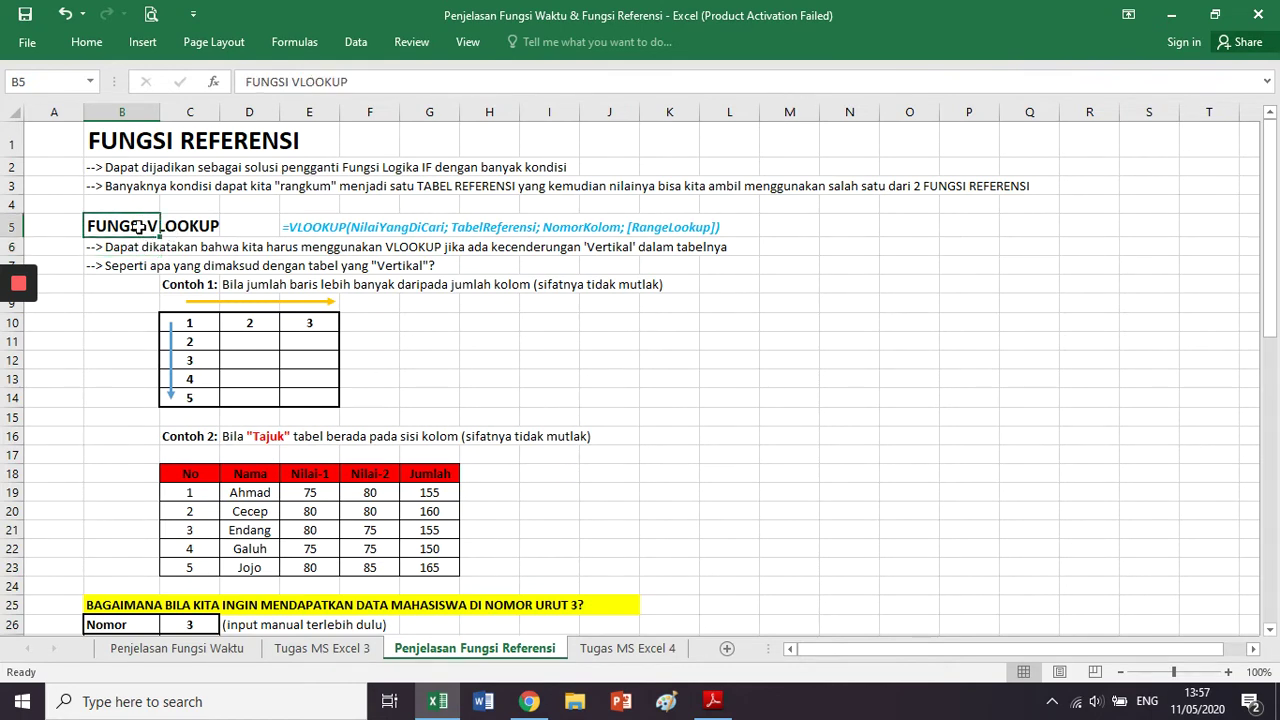
pyautogui.moveTo(140, 228); pyautogui.dragTo(184, 226)
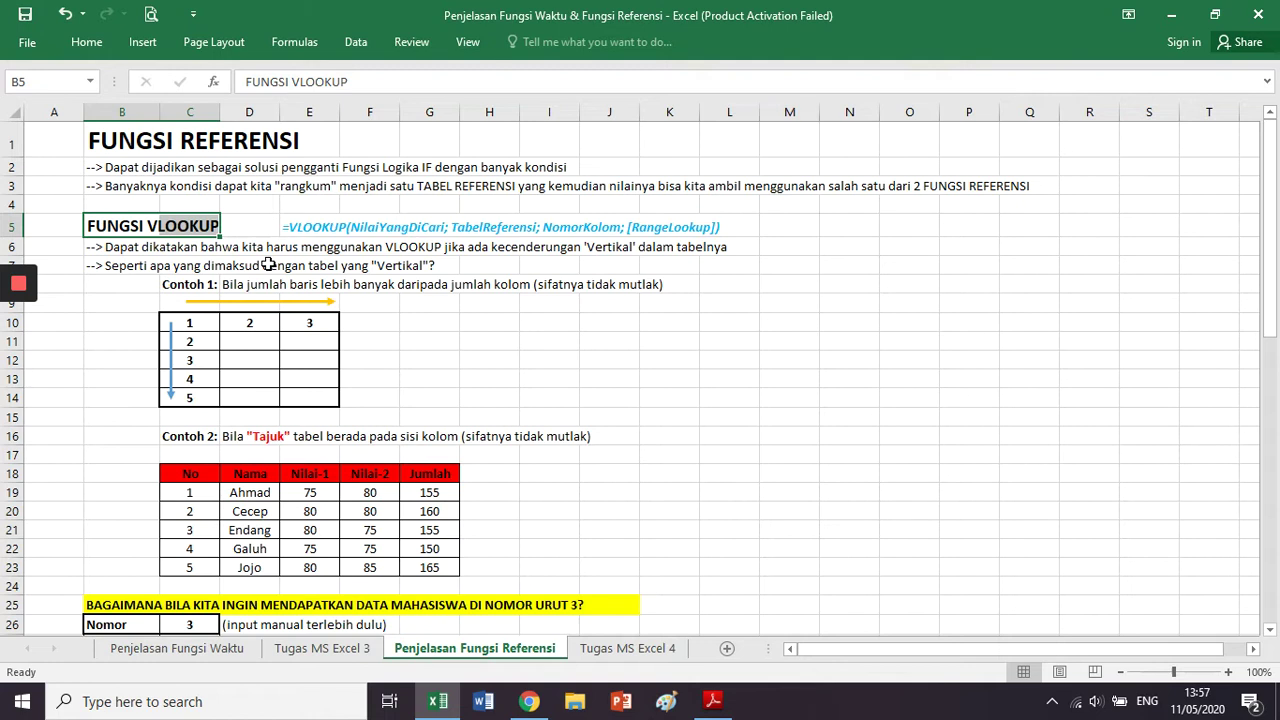
pyautogui.click(161, 246)
pyautogui.moveTo(161, 246); pyautogui.dragTo(655, 242)
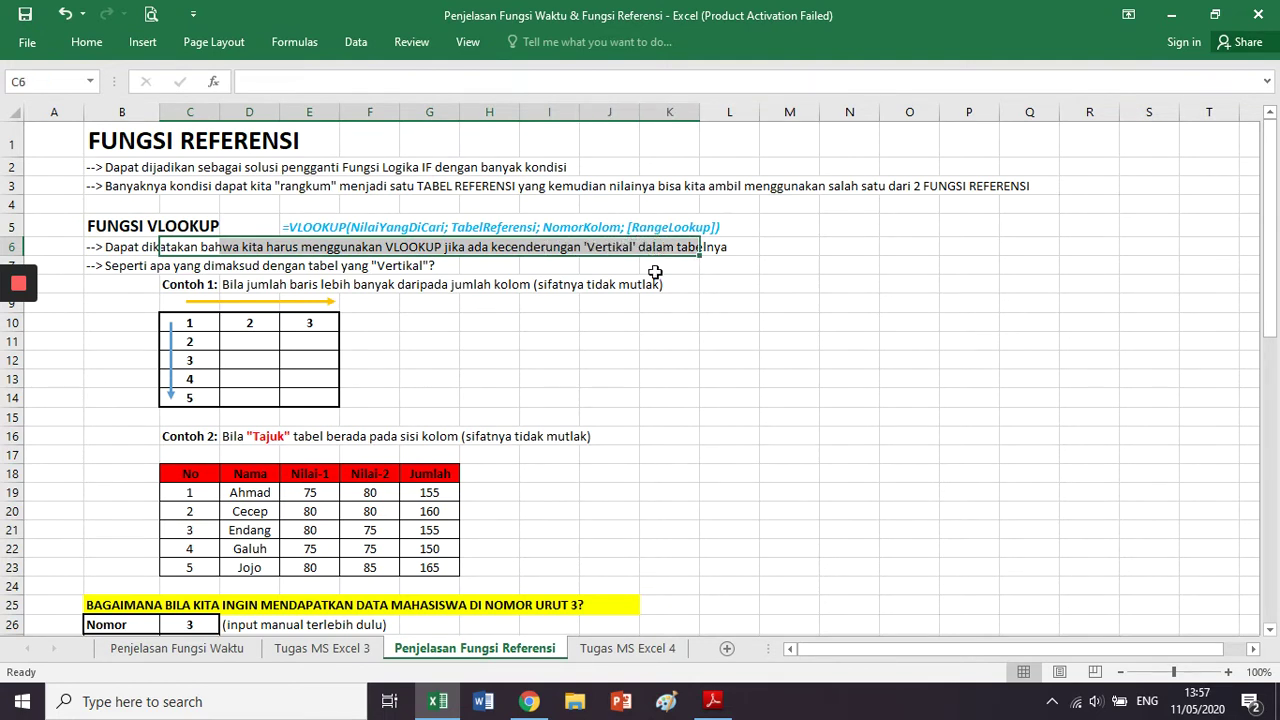
pyautogui.click(651, 270)
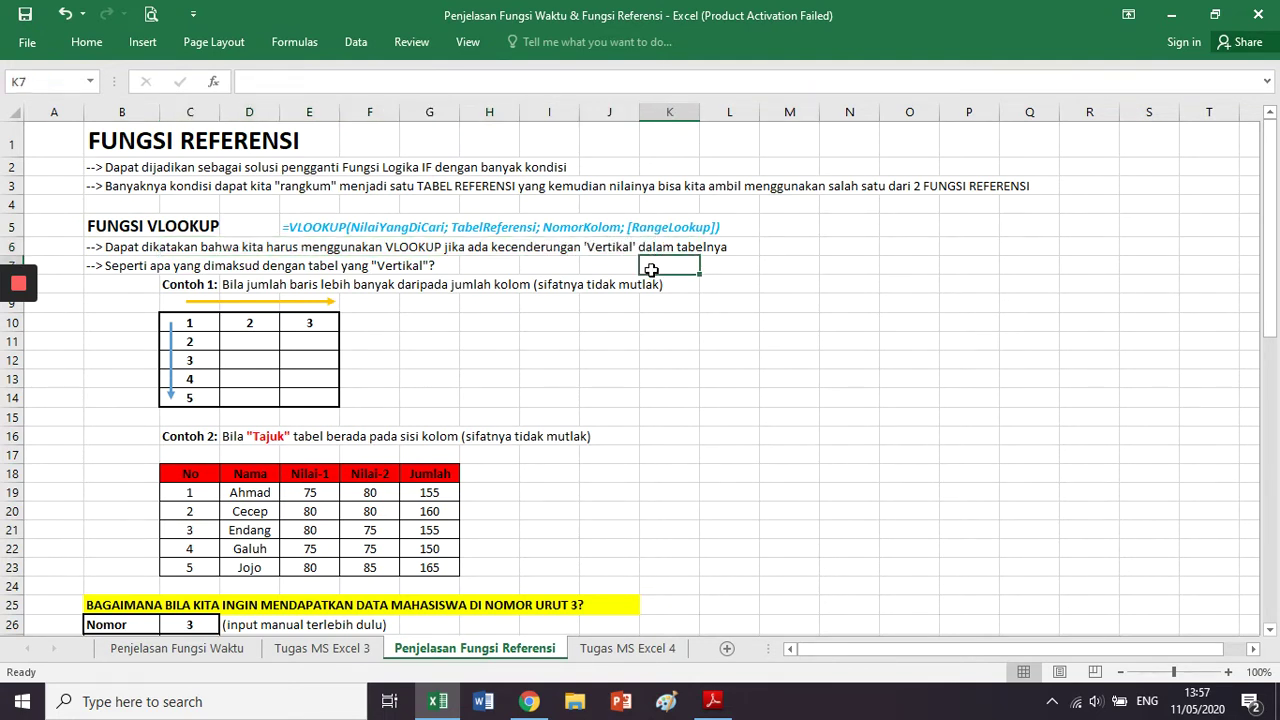
# Review the row 7 question about what a "Vertikal" table means and highlight the Contoh 1 rule in row 8
pyautogui.click(632, 246)
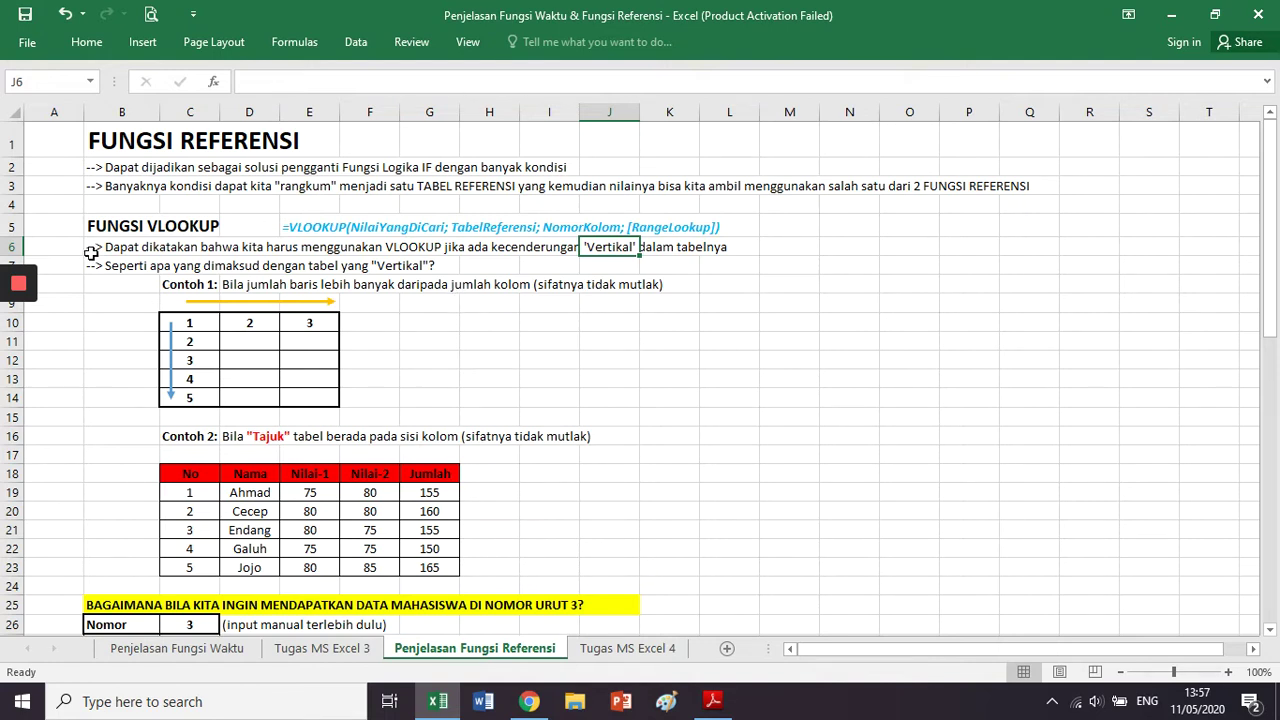
pyautogui.moveTo(126, 266); pyautogui.dragTo(411, 265)
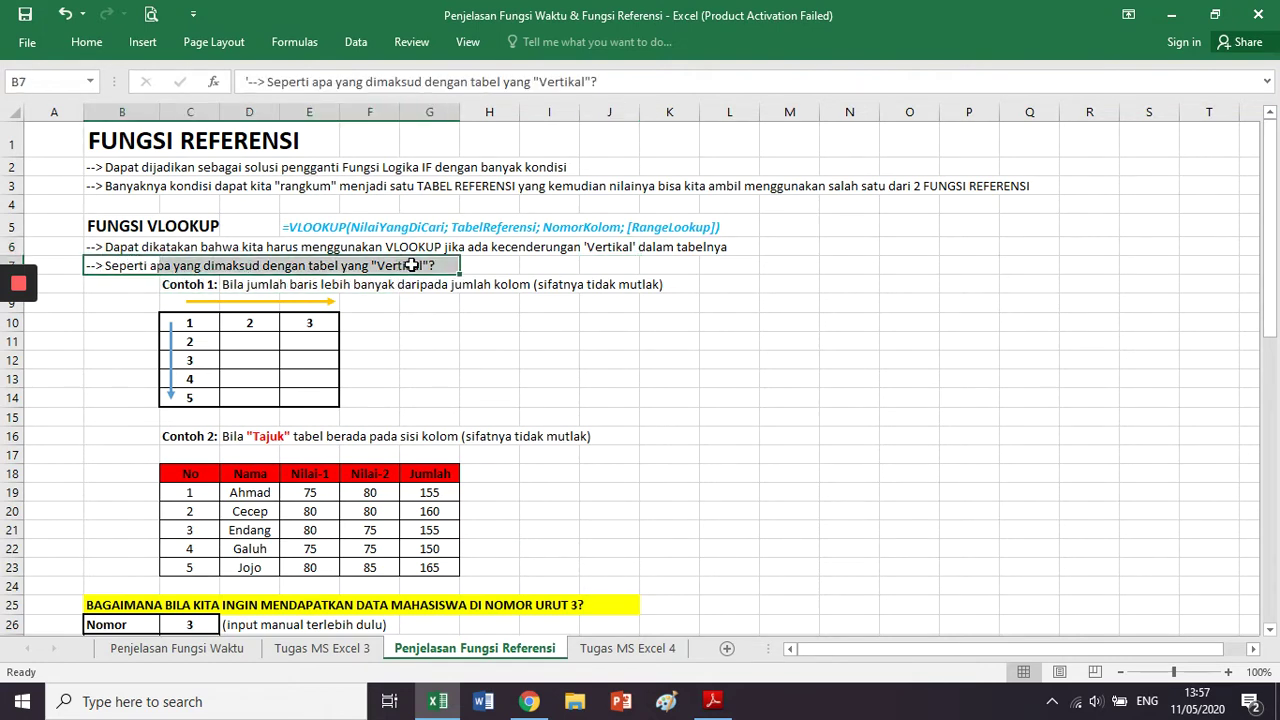
pyautogui.moveTo(203, 285); pyautogui.dragTo(514, 287)
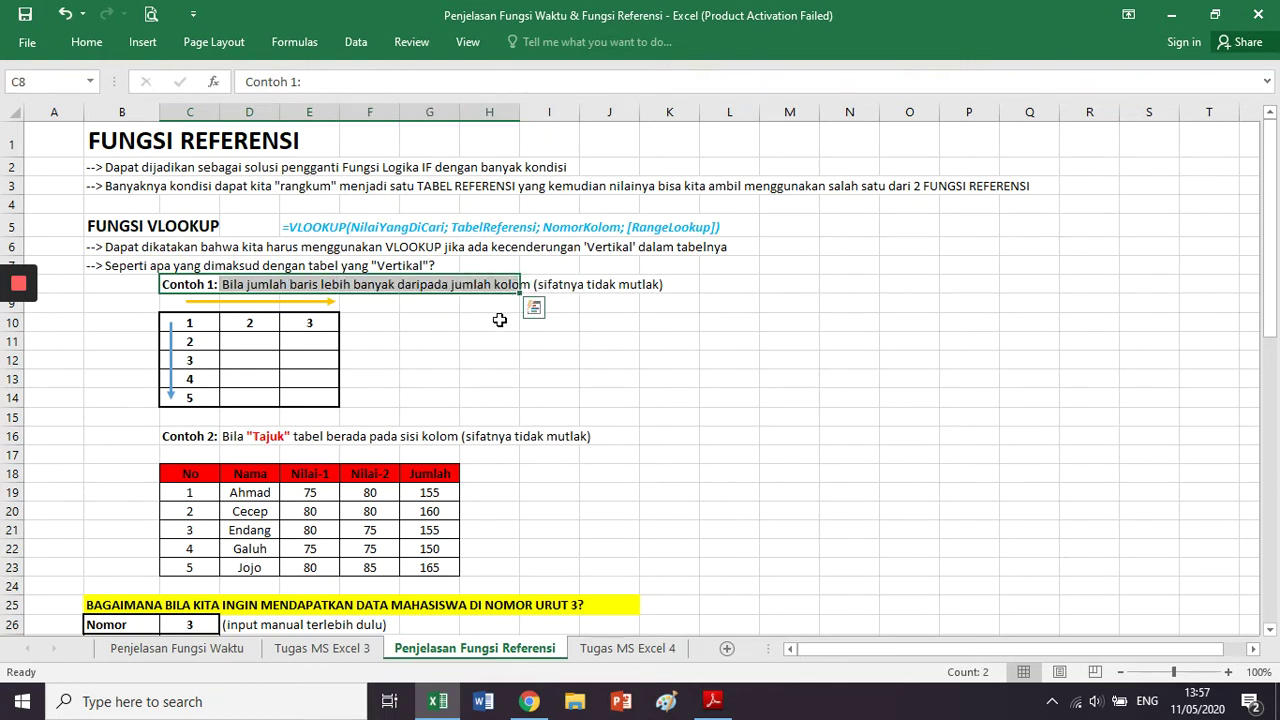
pyautogui.click(499, 321)
# Trace the Contoh 1 table's numbering from C10 to D10, and down its rows from C10 to C14
pyautogui.click(210, 323)
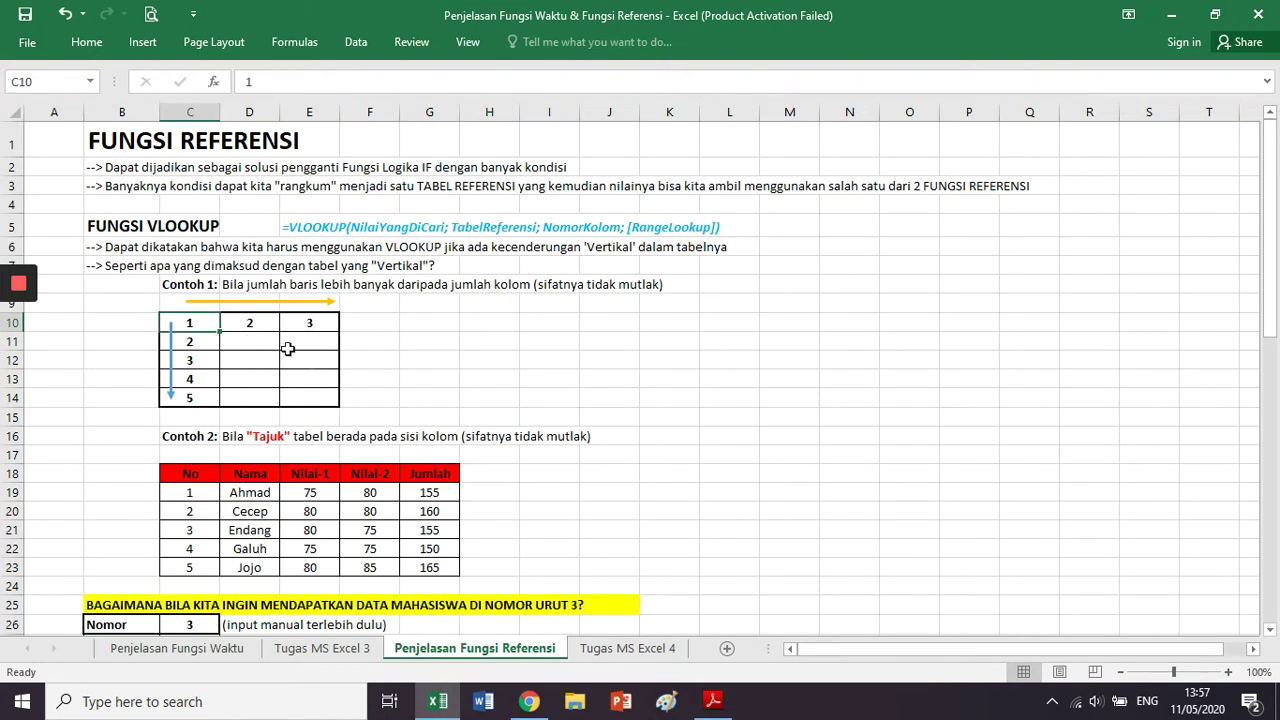
pyautogui.click(237, 322)
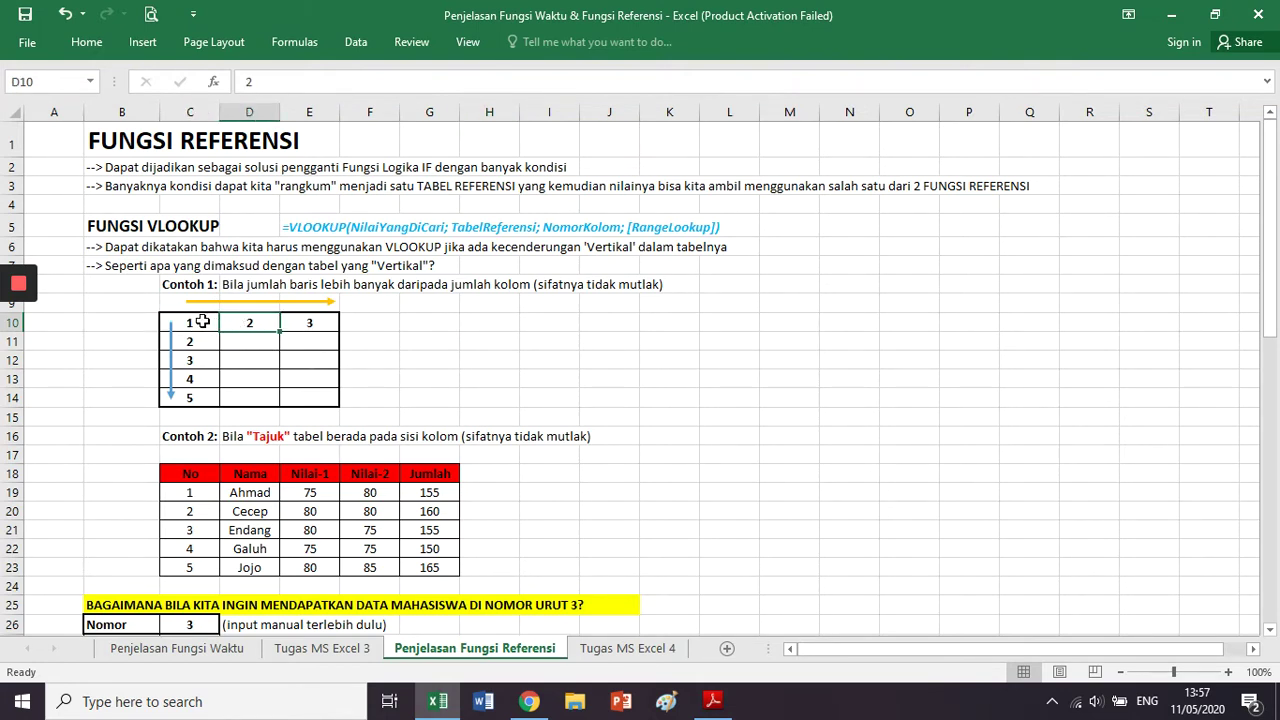
pyautogui.click(203, 322)
pyautogui.click(208, 341)
pyautogui.click(209, 360)
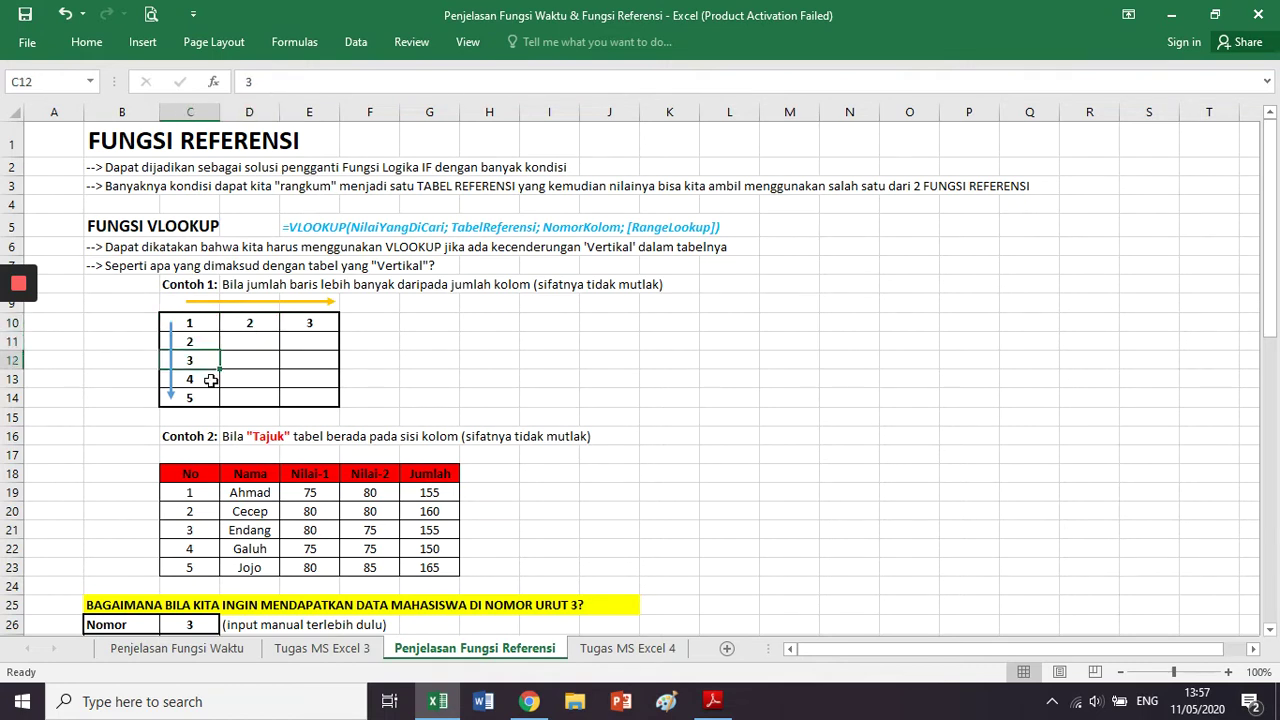
pyautogui.click(209, 379)
pyautogui.click(210, 397)
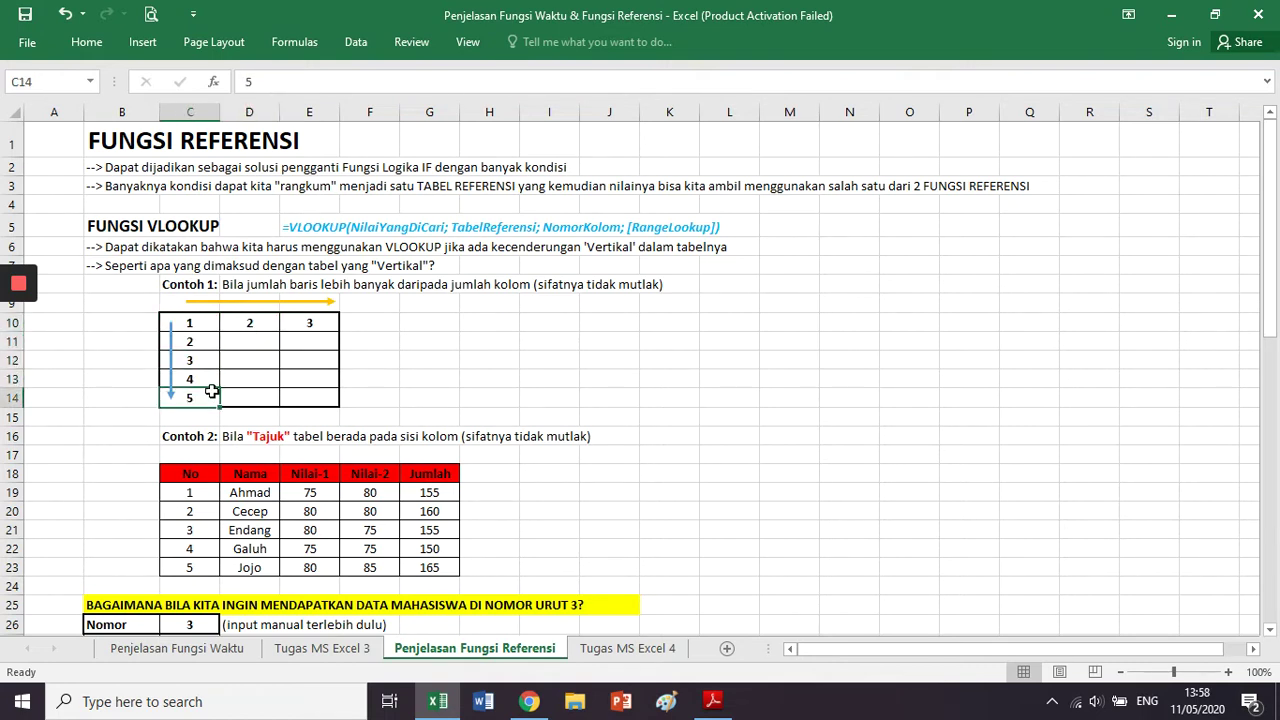
# Trace the Contoh 1 table's columns from C10 to E10 and relate them to the row 8 rule on rows versus columns
pyautogui.click(212, 323)
pyautogui.click(259, 323)
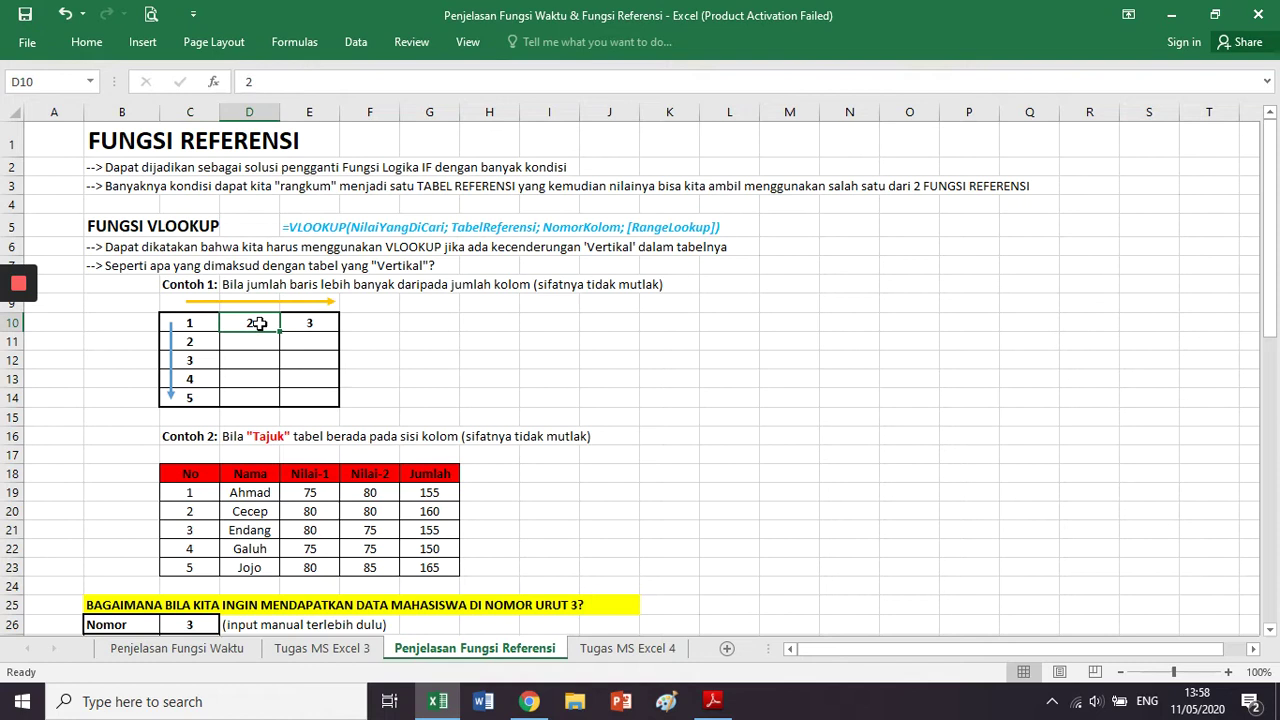
pyautogui.click(293, 321)
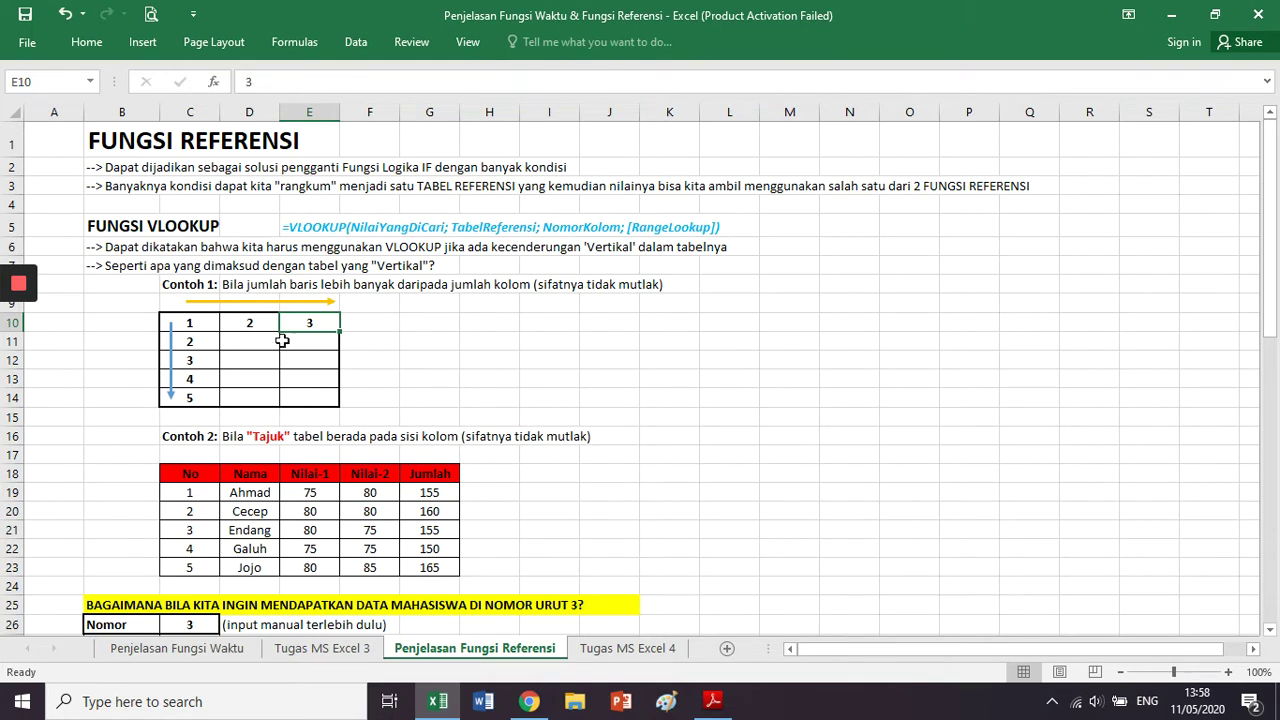
pyautogui.click(358, 249)
pyautogui.moveTo(238, 286); pyautogui.dragTo(657, 286)
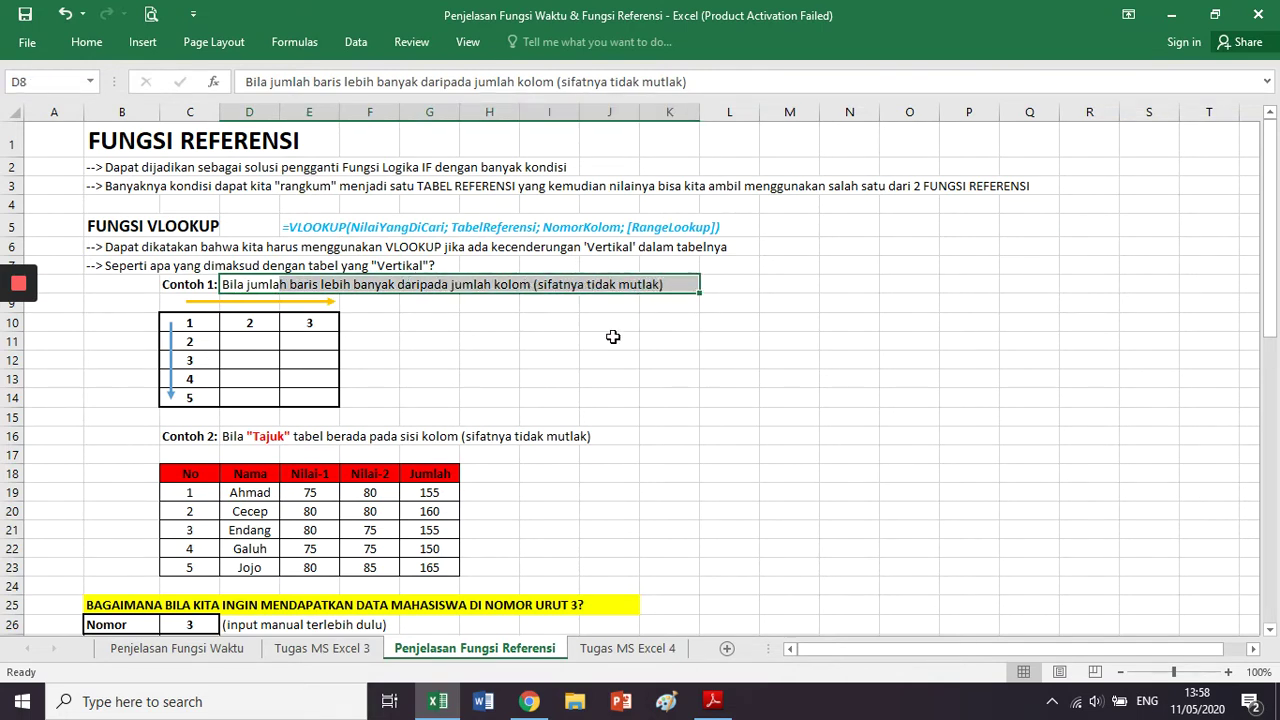
pyautogui.click(486, 345)
# Examine the Contoh 2 rule in row 16 about the table's "Tajuk" and highlight the header row C18:G18
pyautogui.scroll(-1, 486, 345)
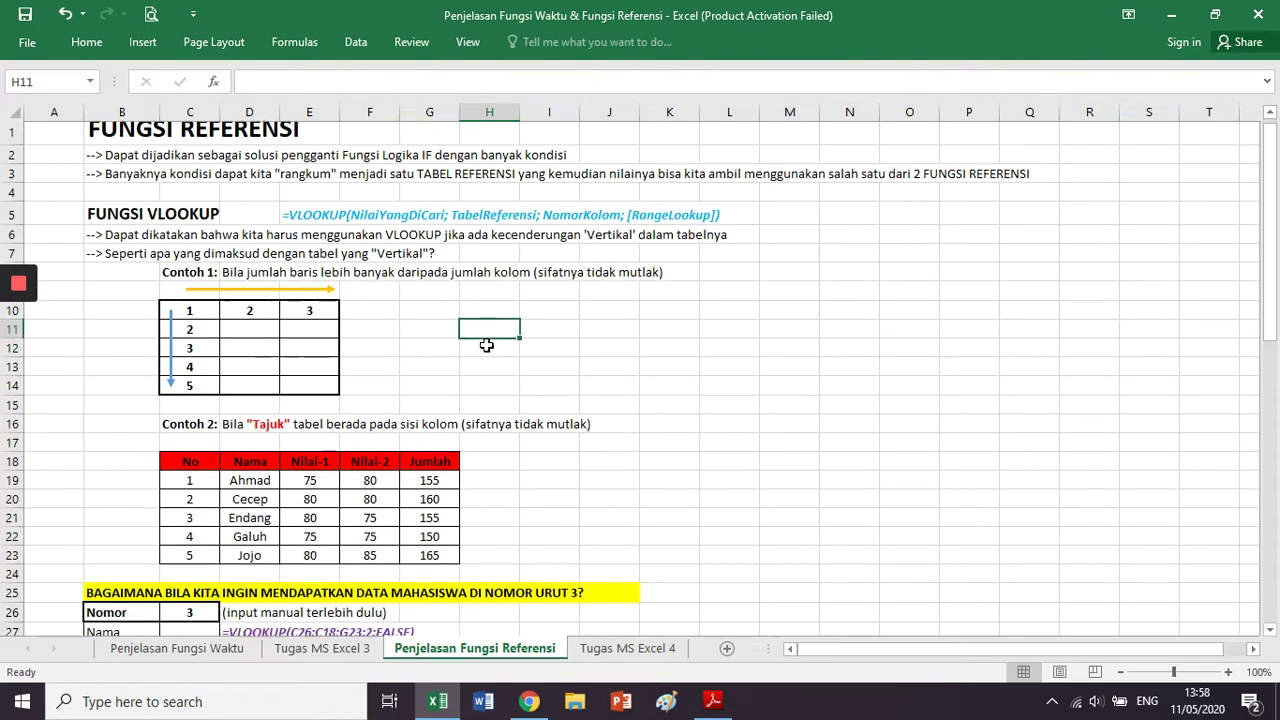
pyautogui.moveTo(189, 366); pyautogui.dragTo(600, 363)
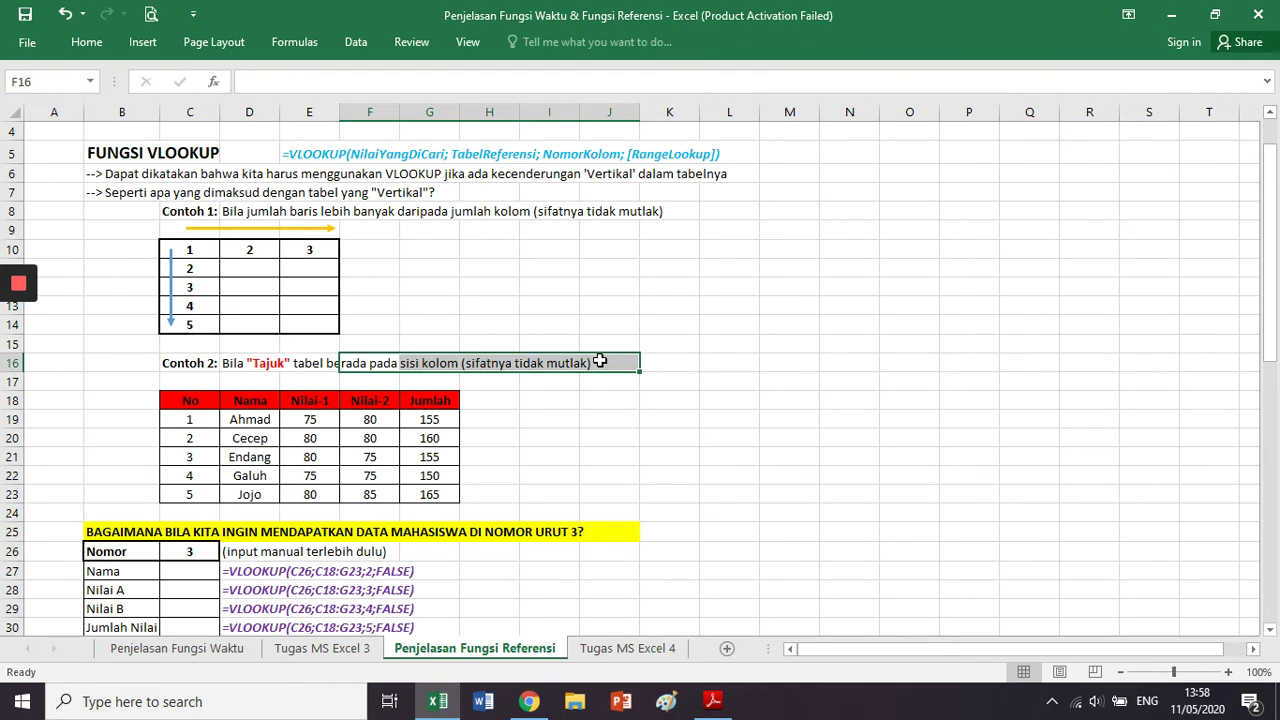
pyautogui.click(600, 362)
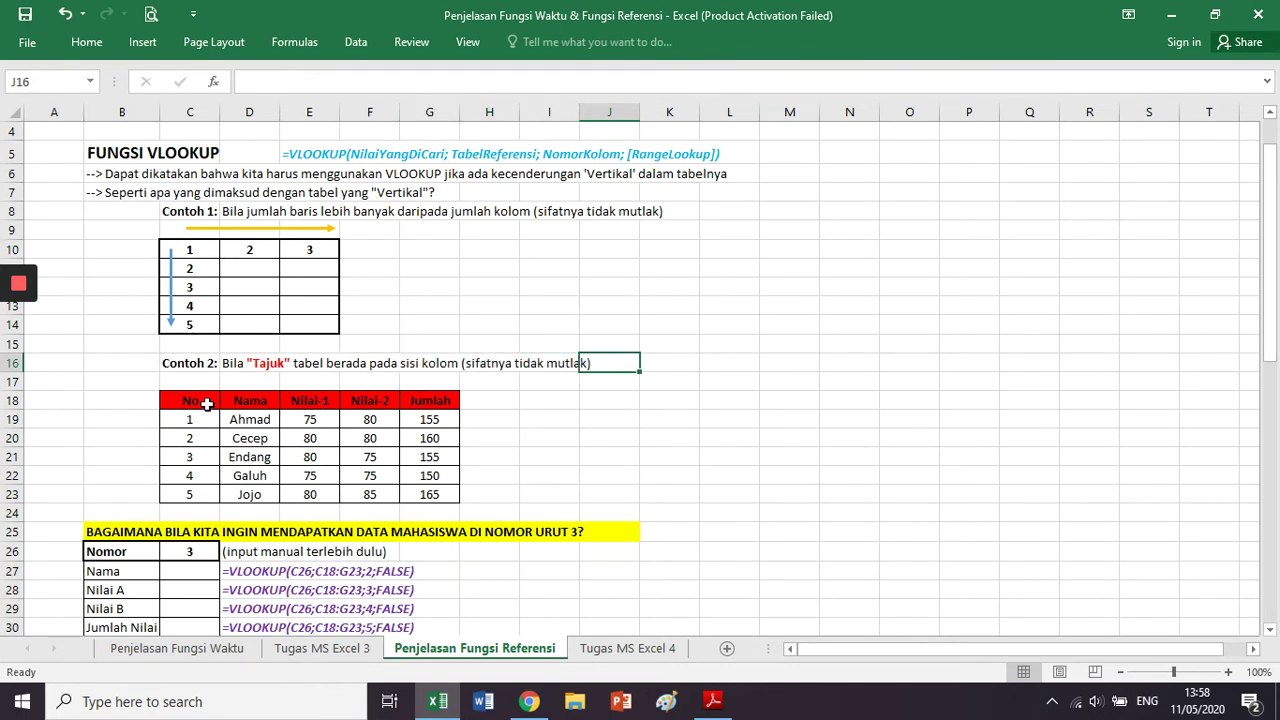
pyautogui.moveTo(207, 403); pyautogui.dragTo(435, 393)
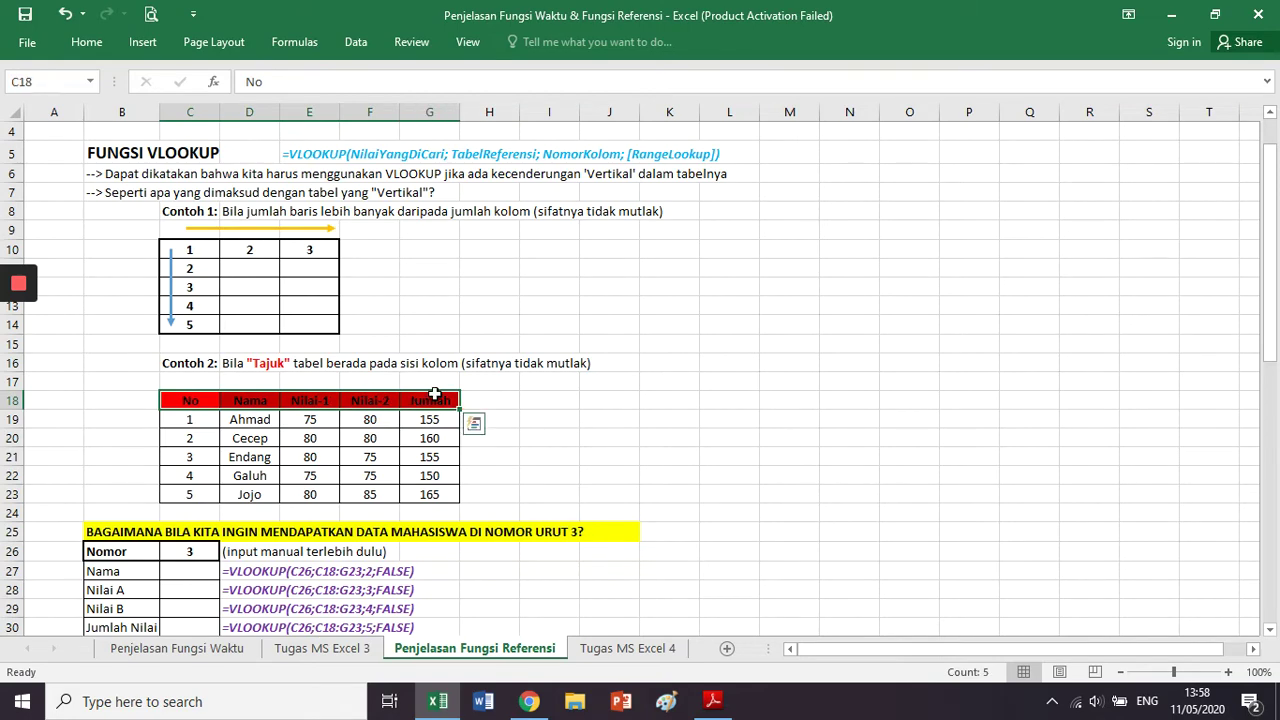
# Go through the Contoh 2 table headers one by one, from No in C18 to Jumlah in G18
pyautogui.click(207, 395)
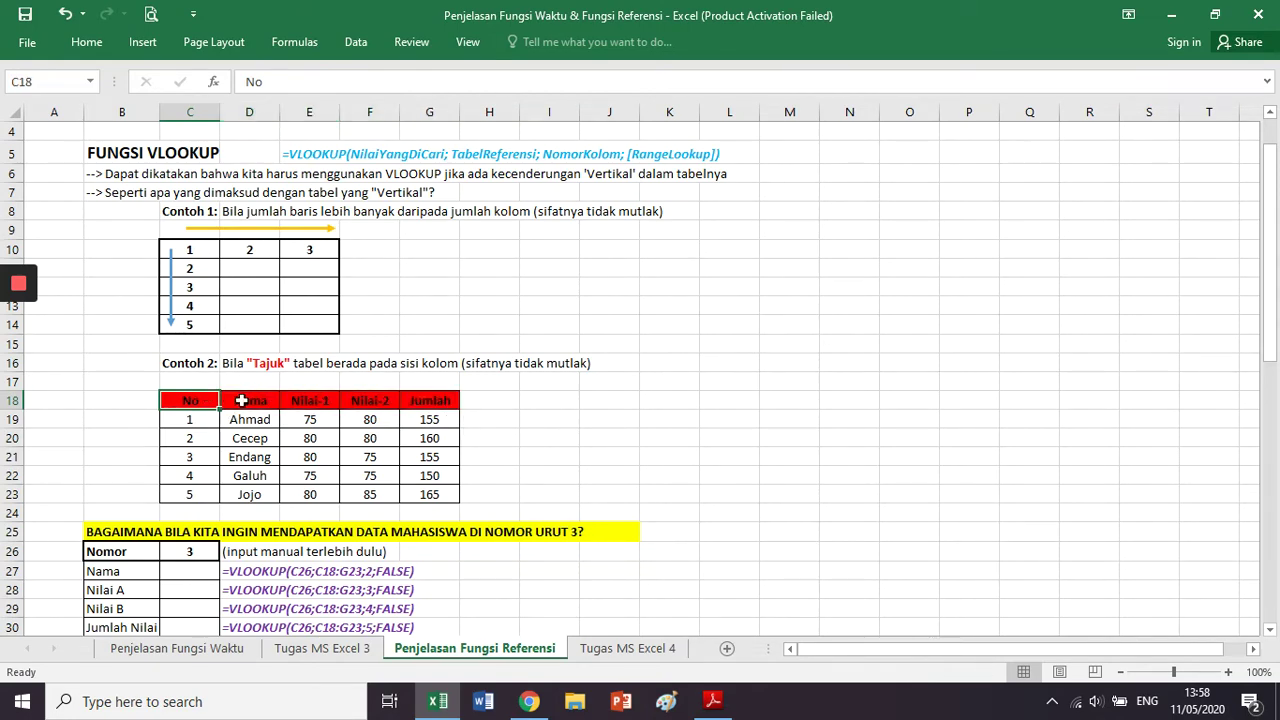
pyautogui.click(240, 400)
pyautogui.scroll(-1, 297, 400)
pyautogui.press('Right')
pyautogui.press('Right')
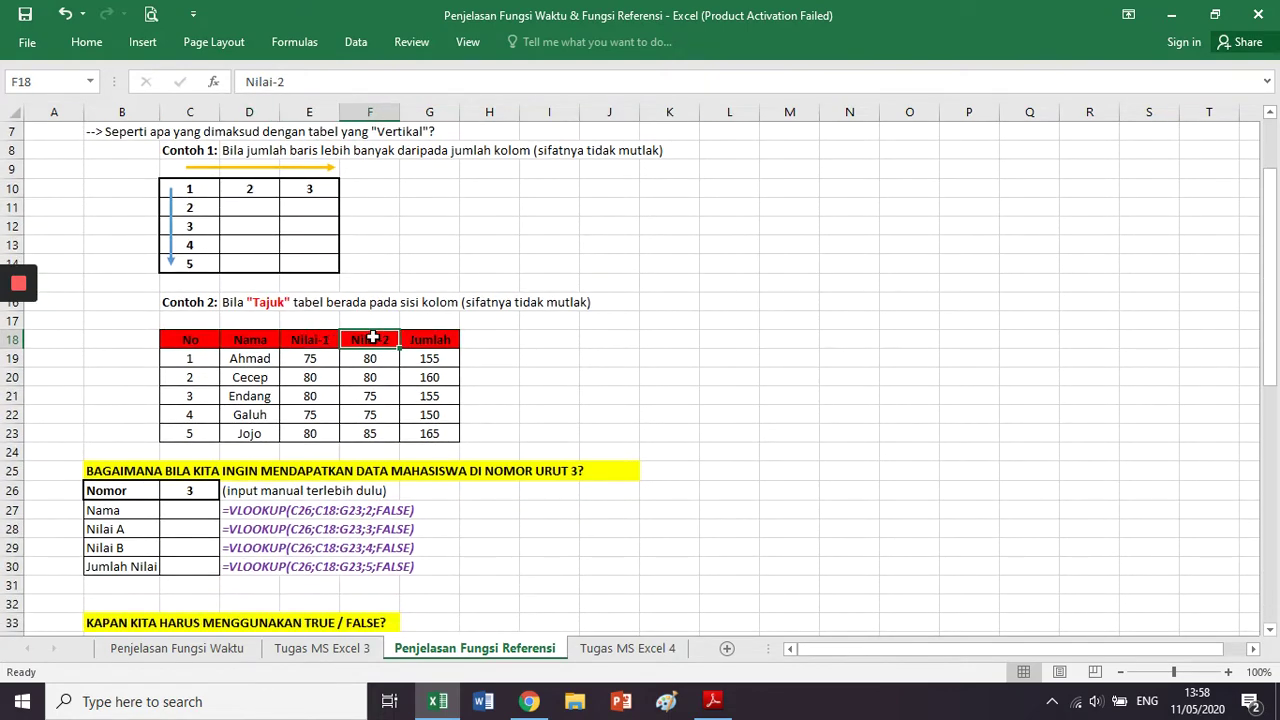
pyautogui.click(426, 340)
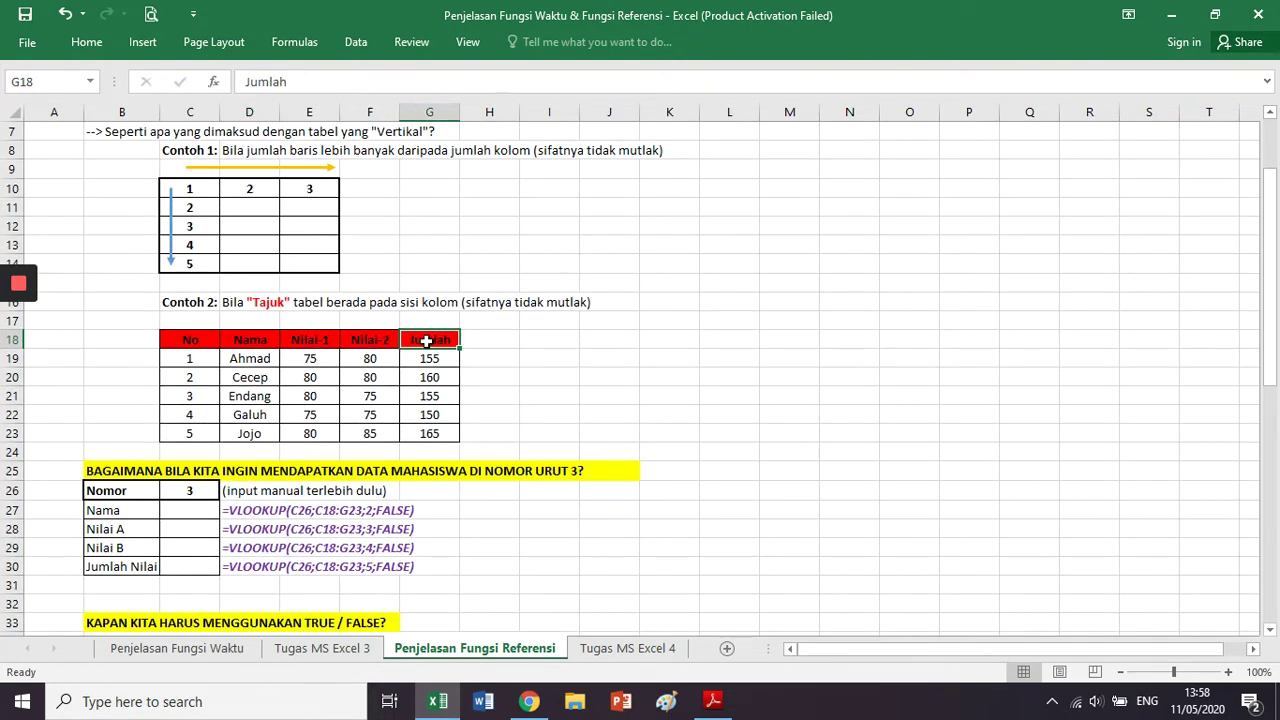
# Highlight worksheet columns C through G to relate them to the Contoh 2 table's headers
pyautogui.moveTo(192, 112); pyautogui.dragTo(422, 110)
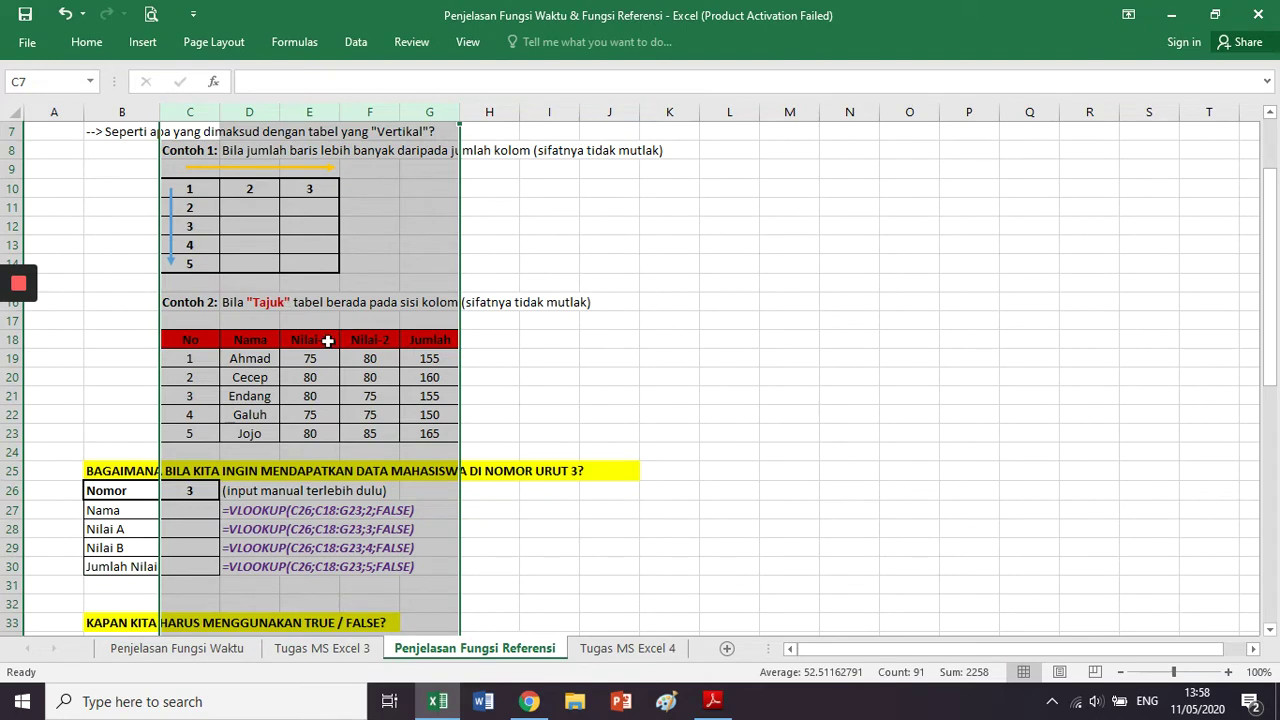
pyautogui.click(185, 104)
pyautogui.moveTo(185, 104); pyautogui.dragTo(414, 104)
pyautogui.click(363, 338)
pyautogui.click(366, 316)
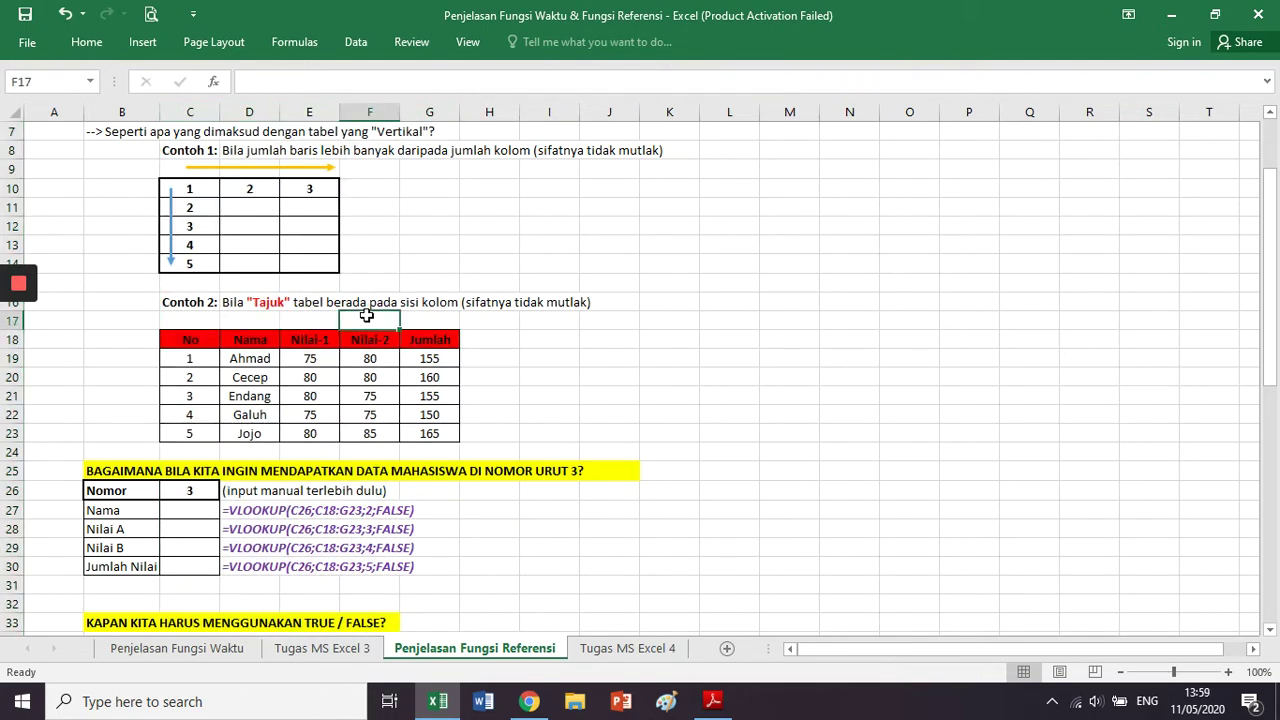
# Revisit the FUNGSI VLOOKUP heading and highlight the "sifatnya tidak mutlak" remark in the Contoh 2 rule on row 16
pyautogui.scroll(2, 366, 316)
pyautogui.click(156, 226)
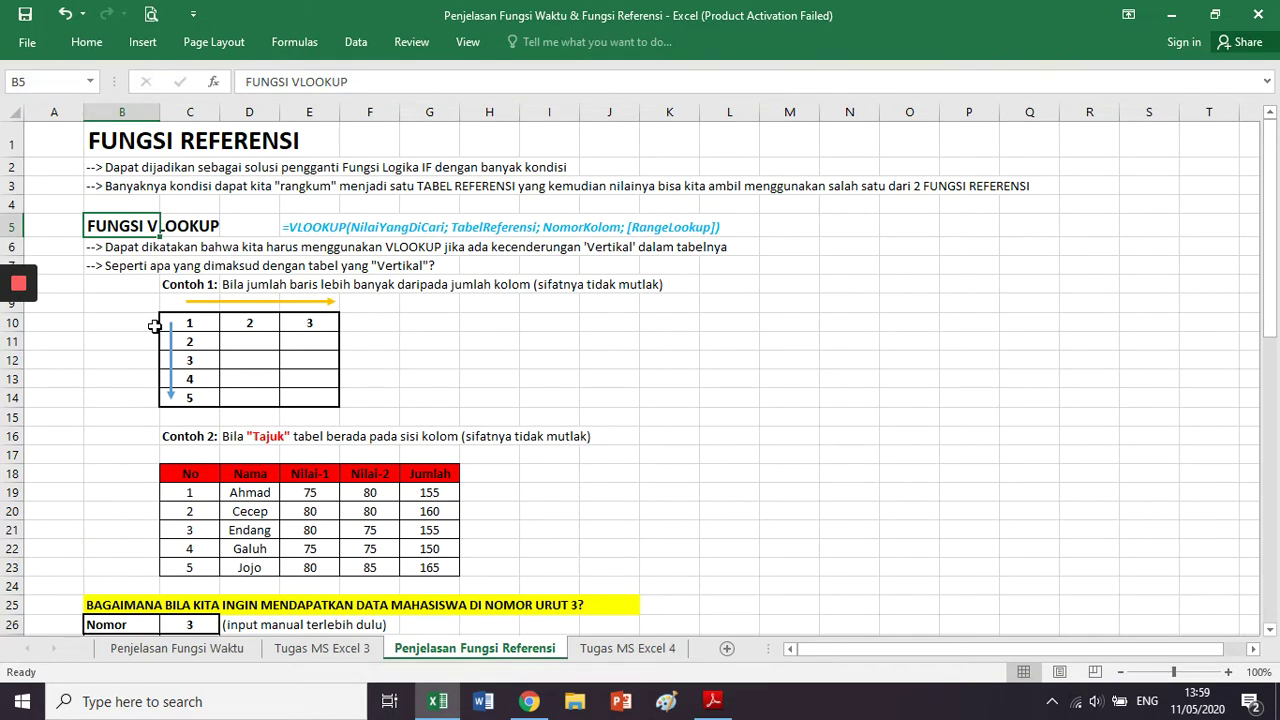
pyautogui.moveTo(425, 437); pyautogui.dragTo(601, 435)
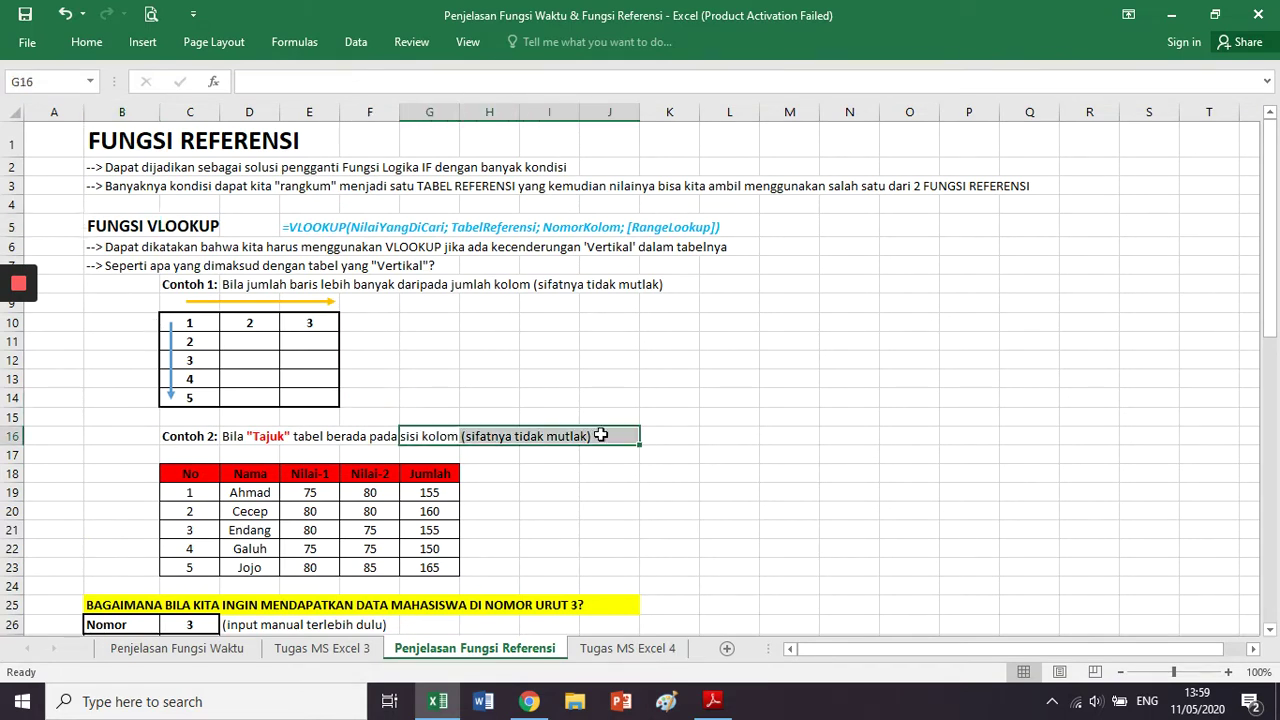
pyautogui.click(601, 435)
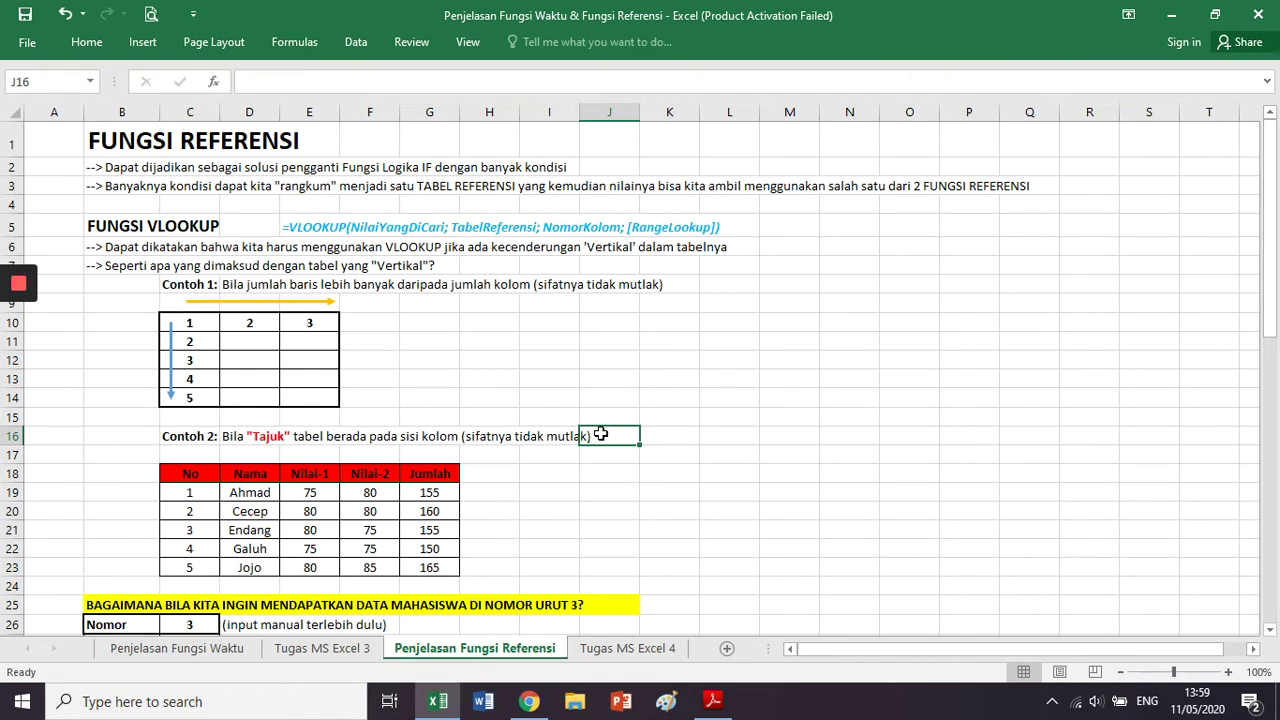
# Highlight both vertical table examples together, from Contoh 1 through the Contoh 2 table, over C8:K23
pyautogui.click(181, 282)
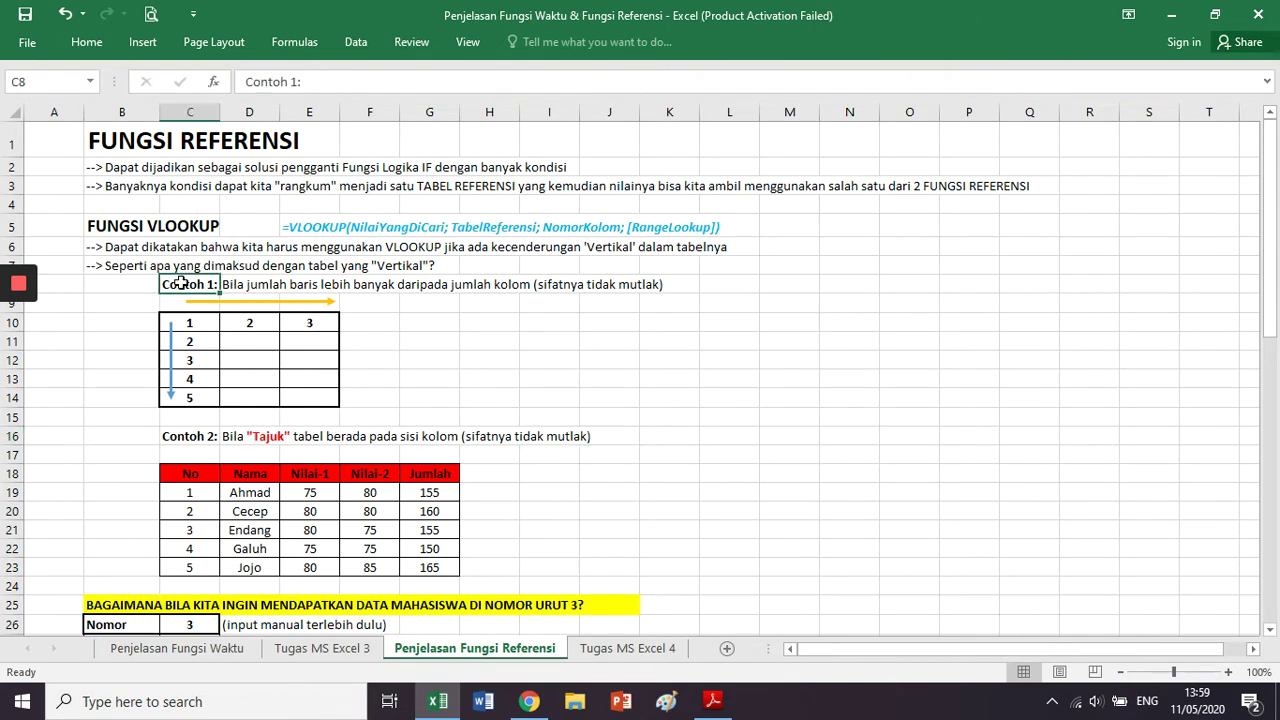
pyautogui.moveTo(181, 282); pyautogui.dragTo(660, 566)
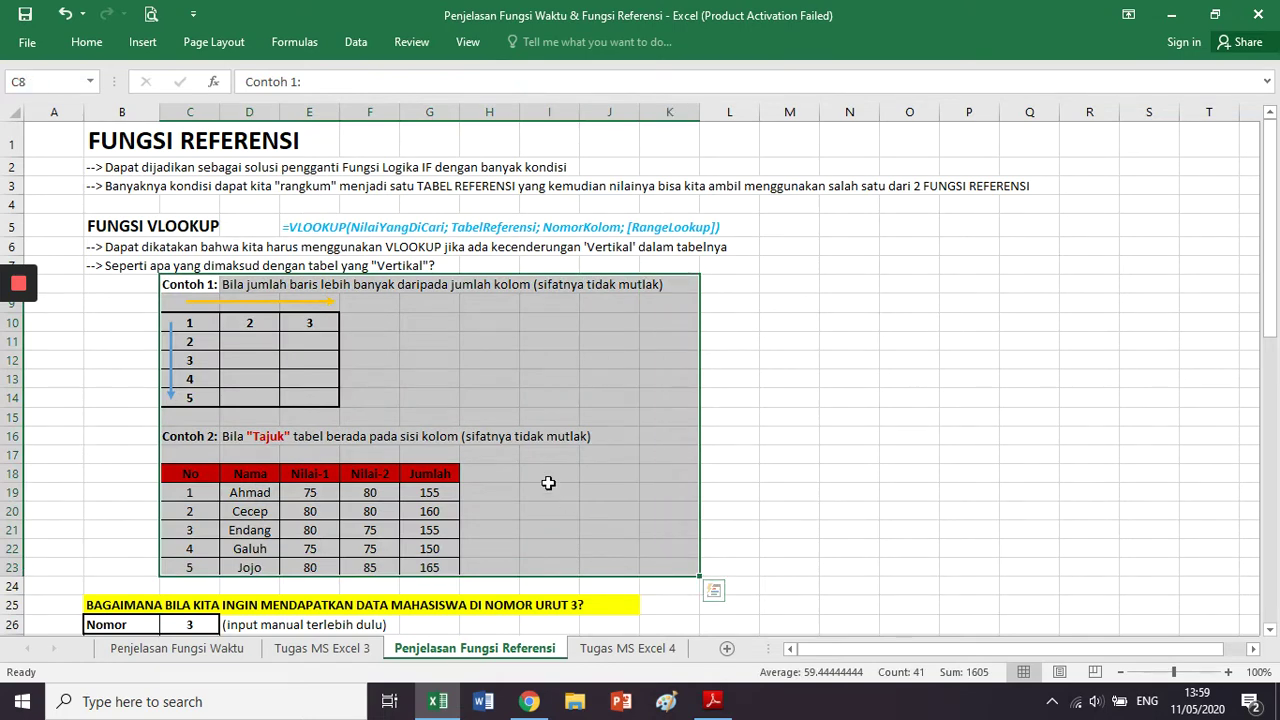
pyautogui.click(507, 471)
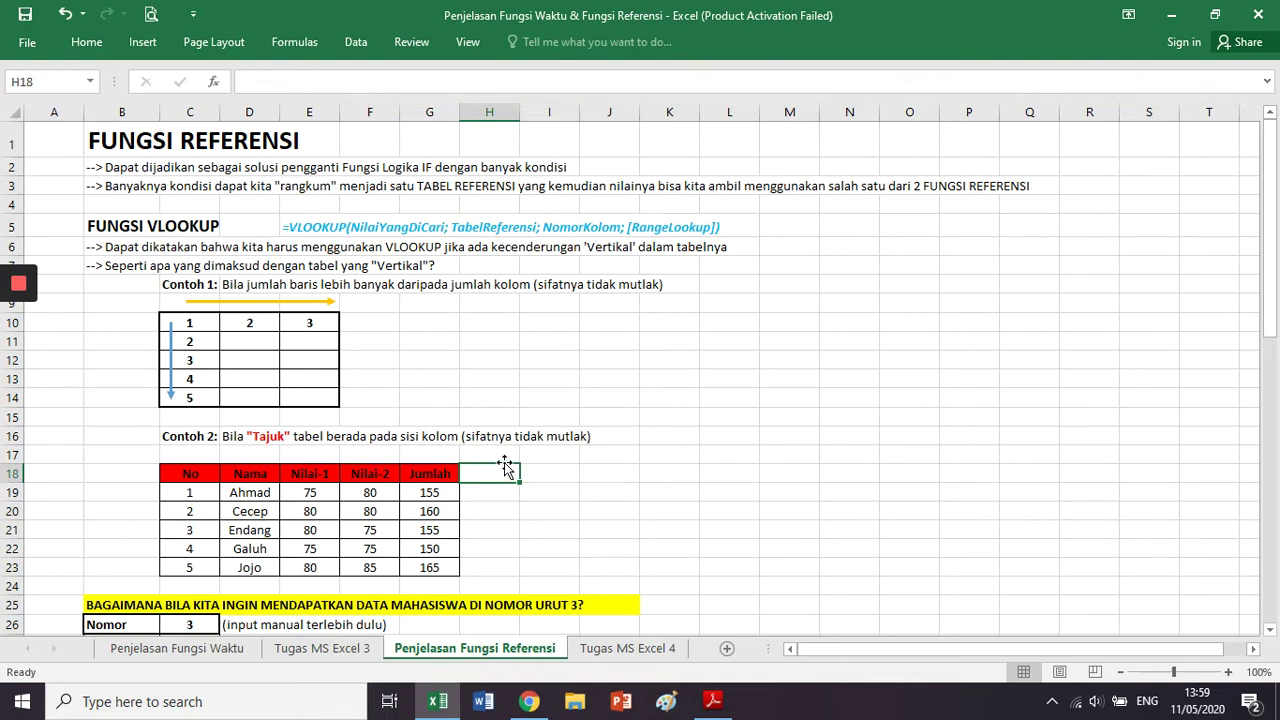
pyautogui.click(504, 457)
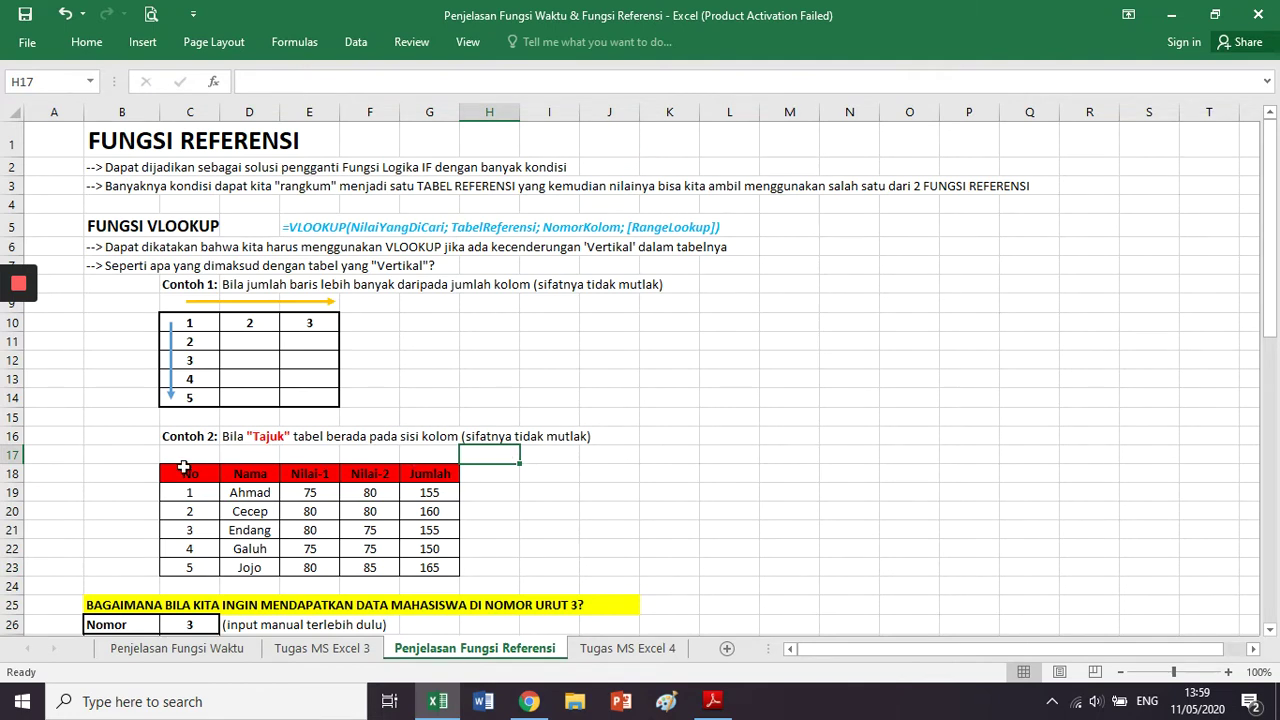
# Examine the Contoh 2 student table by highlighting its full range C18:G23 as the reference table
pyautogui.moveTo(177, 470); pyautogui.dragTo(456, 581)
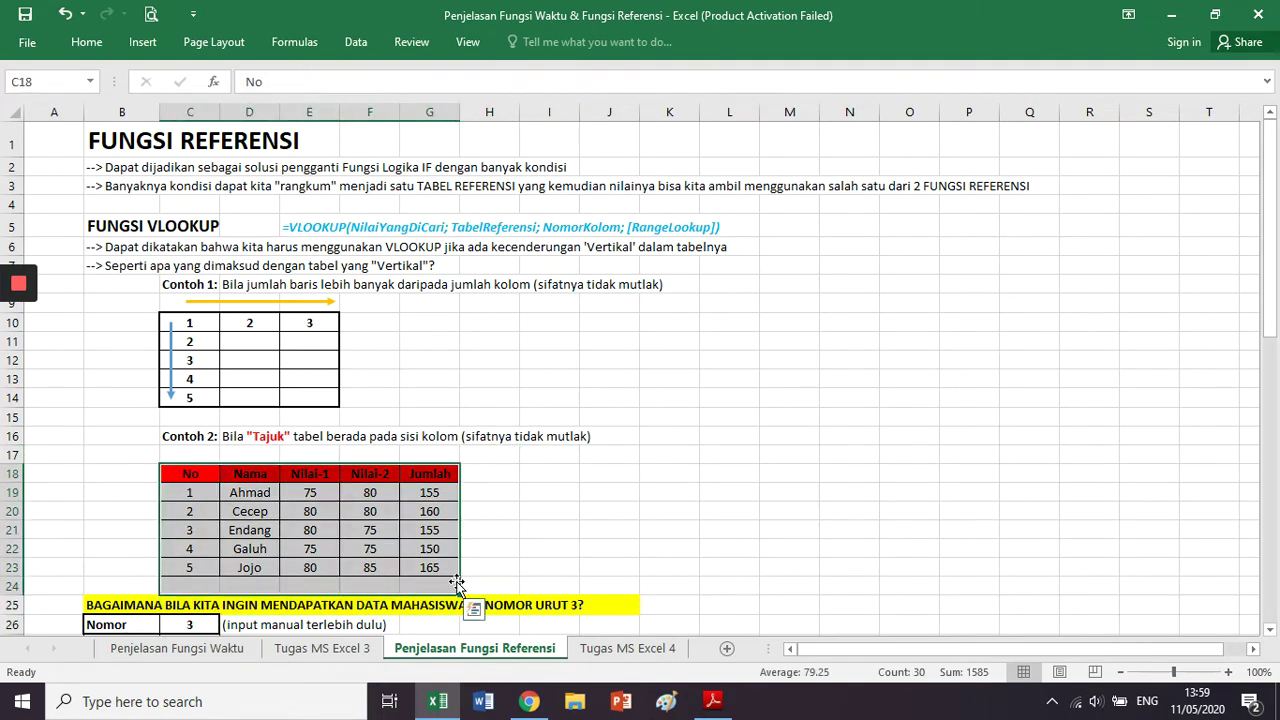
pyautogui.click(469, 525)
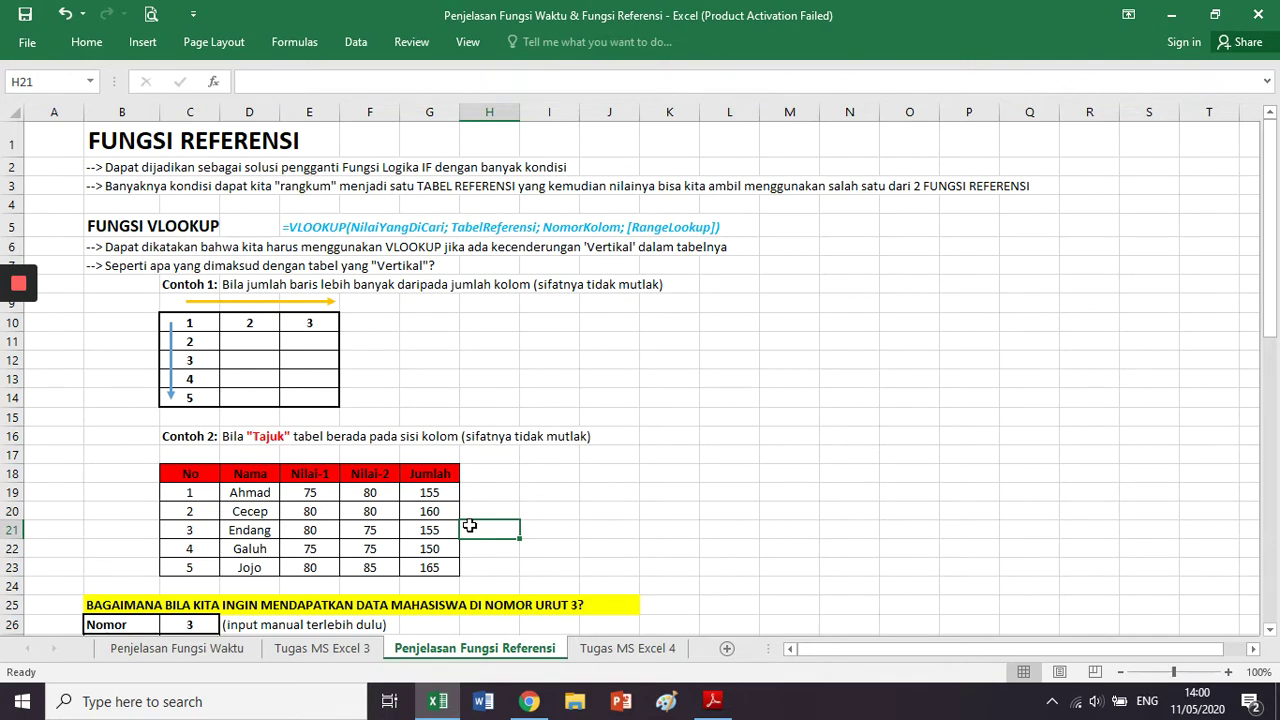
pyautogui.scroll(-3, 469, 525)
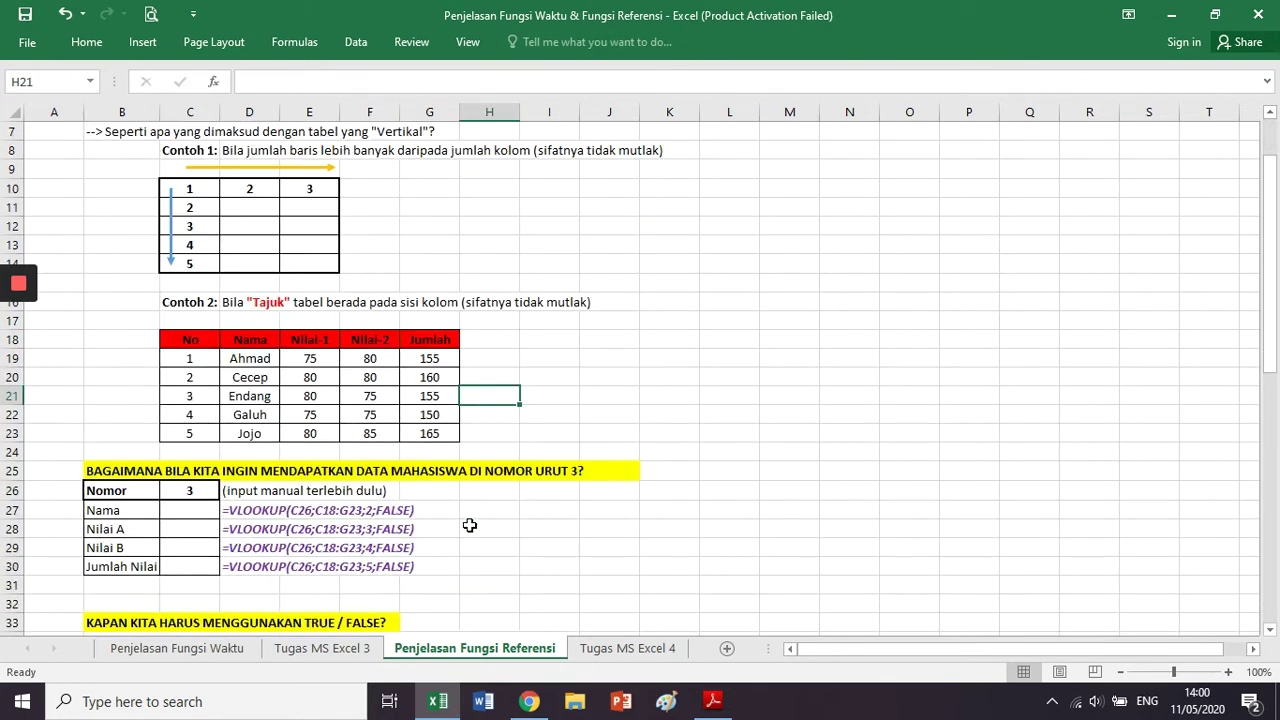
pyautogui.click(201, 275)
pyautogui.moveTo(201, 275); pyautogui.dragTo(443, 375)
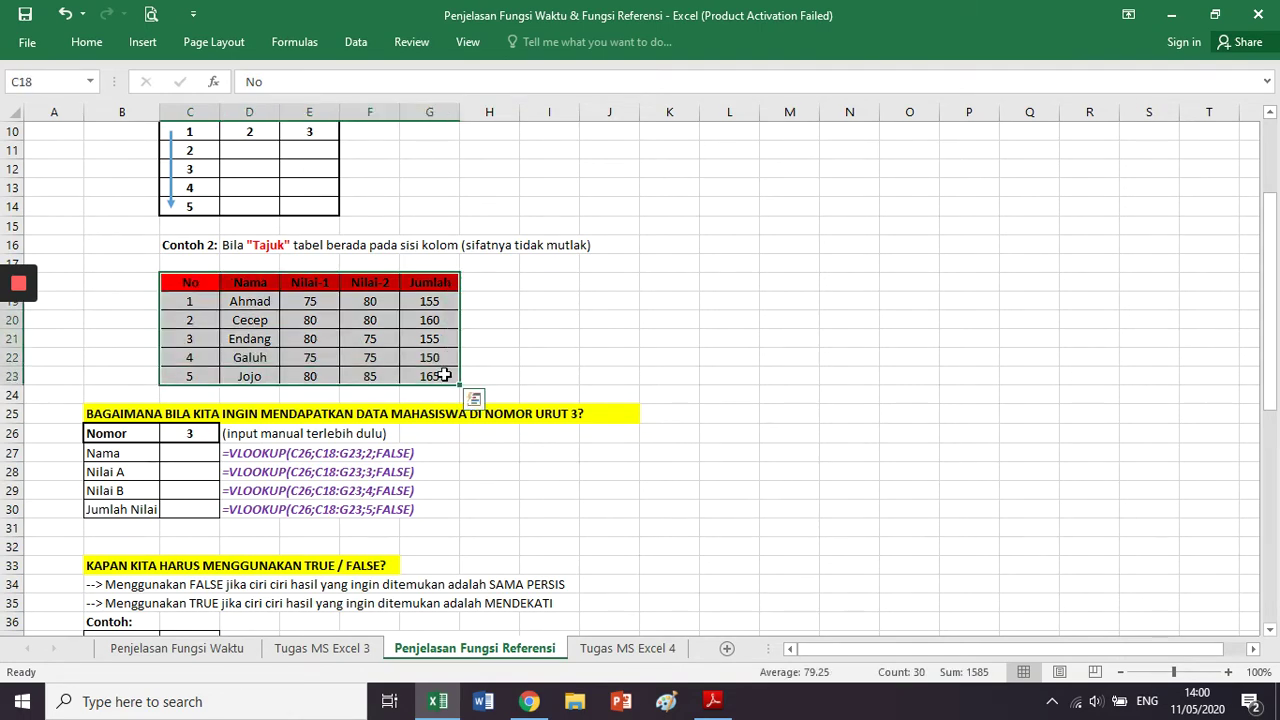
# Point out the NilaiYangDiCari and TabelReferensi arguments in the VLOOKUP syntax on row 5
pyautogui.scroll(3, 443, 375)
pyautogui.click(316, 229)
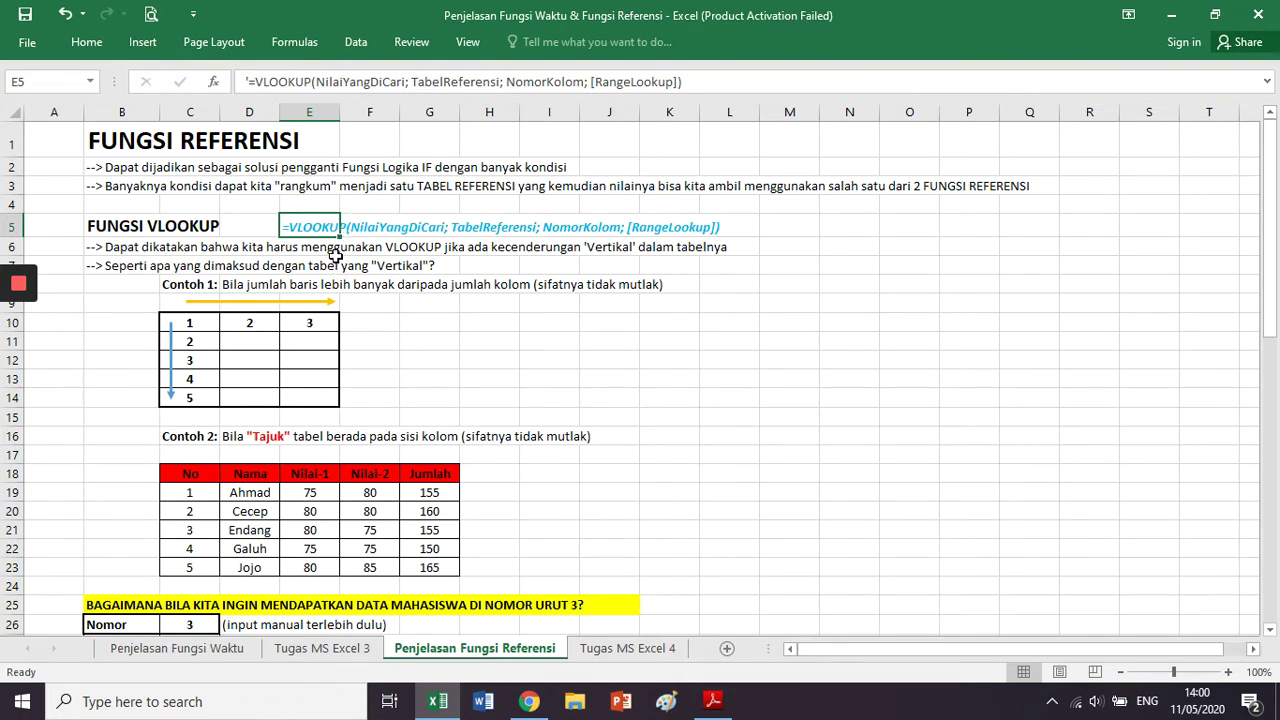
pyautogui.click(357, 227)
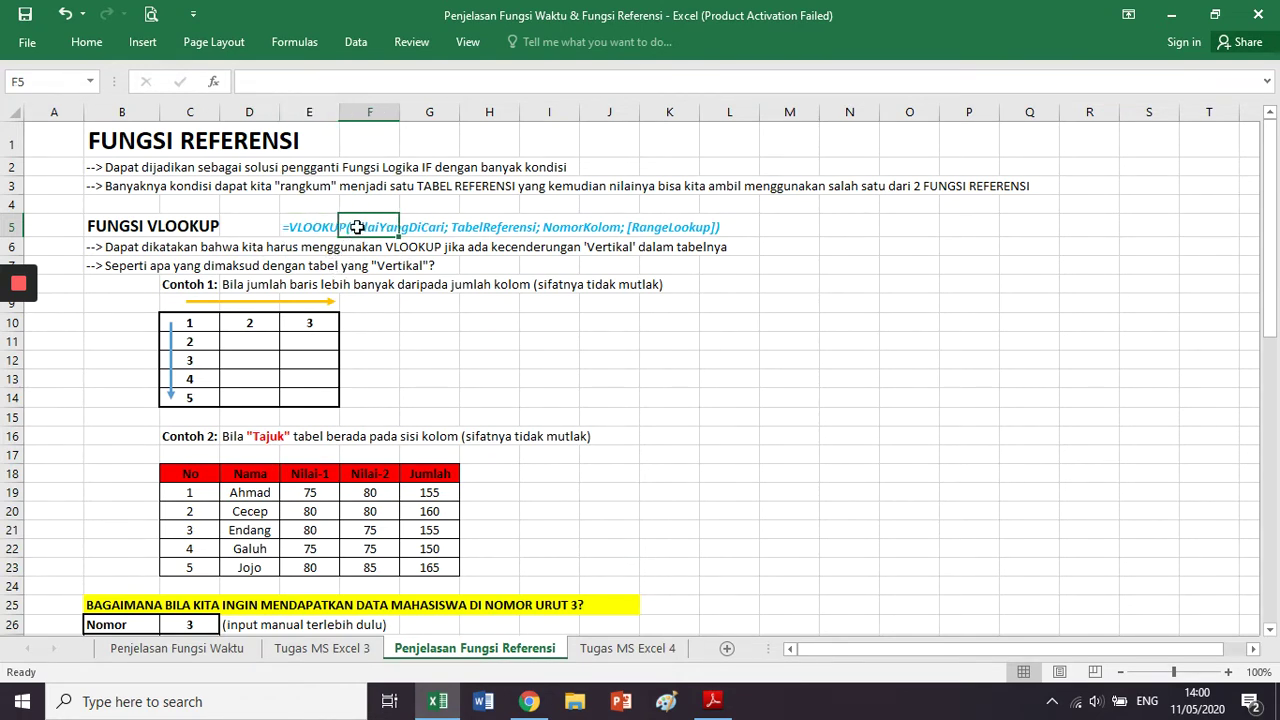
pyautogui.moveTo(357, 227); pyautogui.dragTo(422, 225)
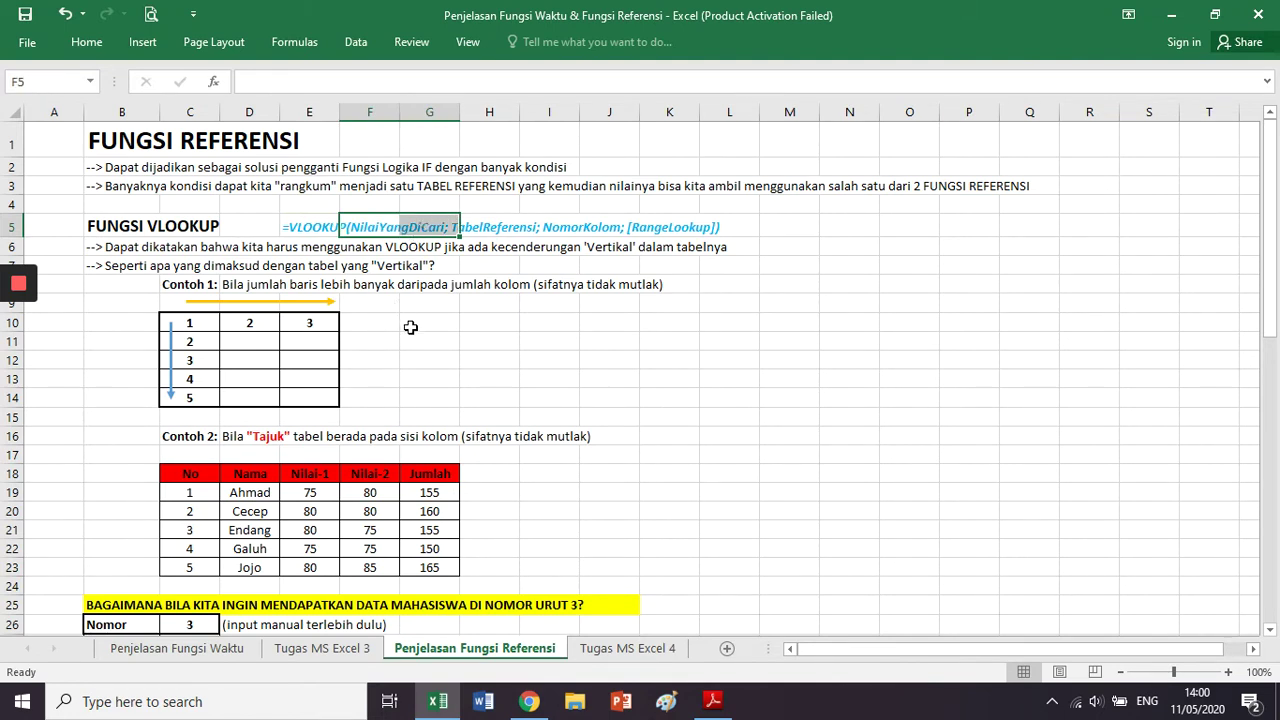
pyautogui.click(410, 327)
pyautogui.click(472, 227)
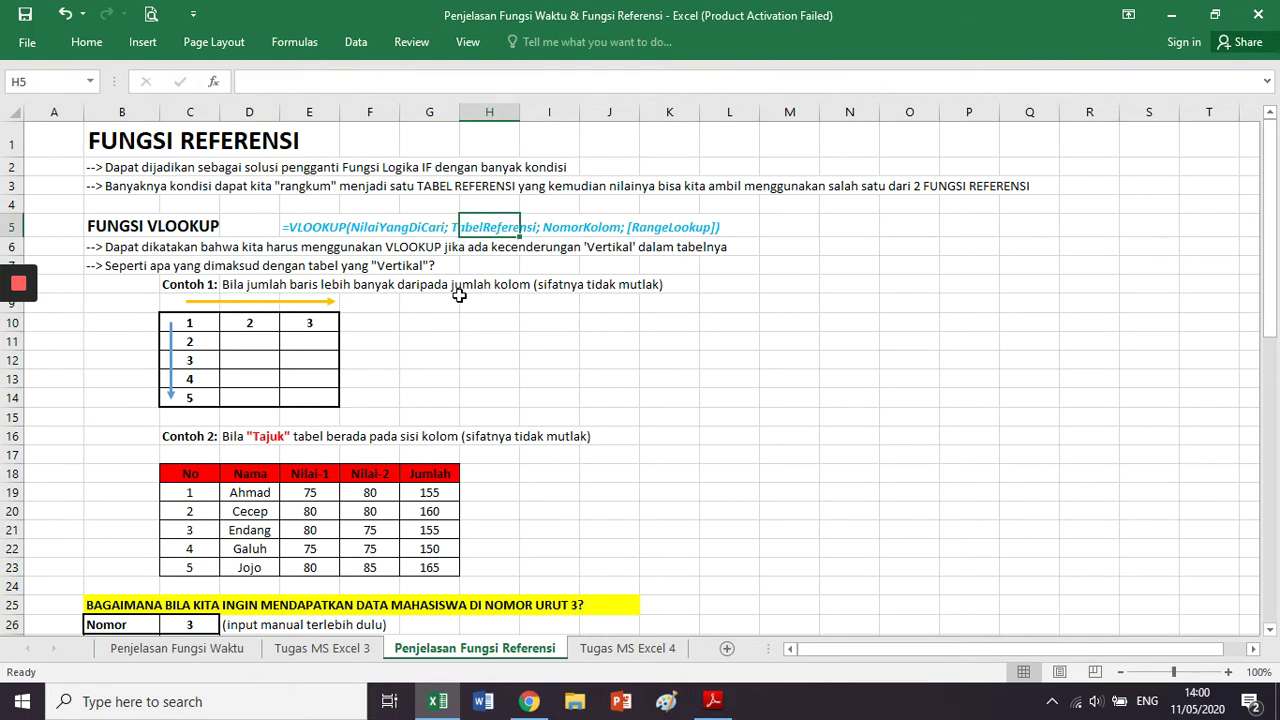
# Highlight the NomorKolom and [RangeLookup] arguments in the VLOOKUP syntax on row 5
pyautogui.click(565, 227)
pyautogui.click(598, 225)
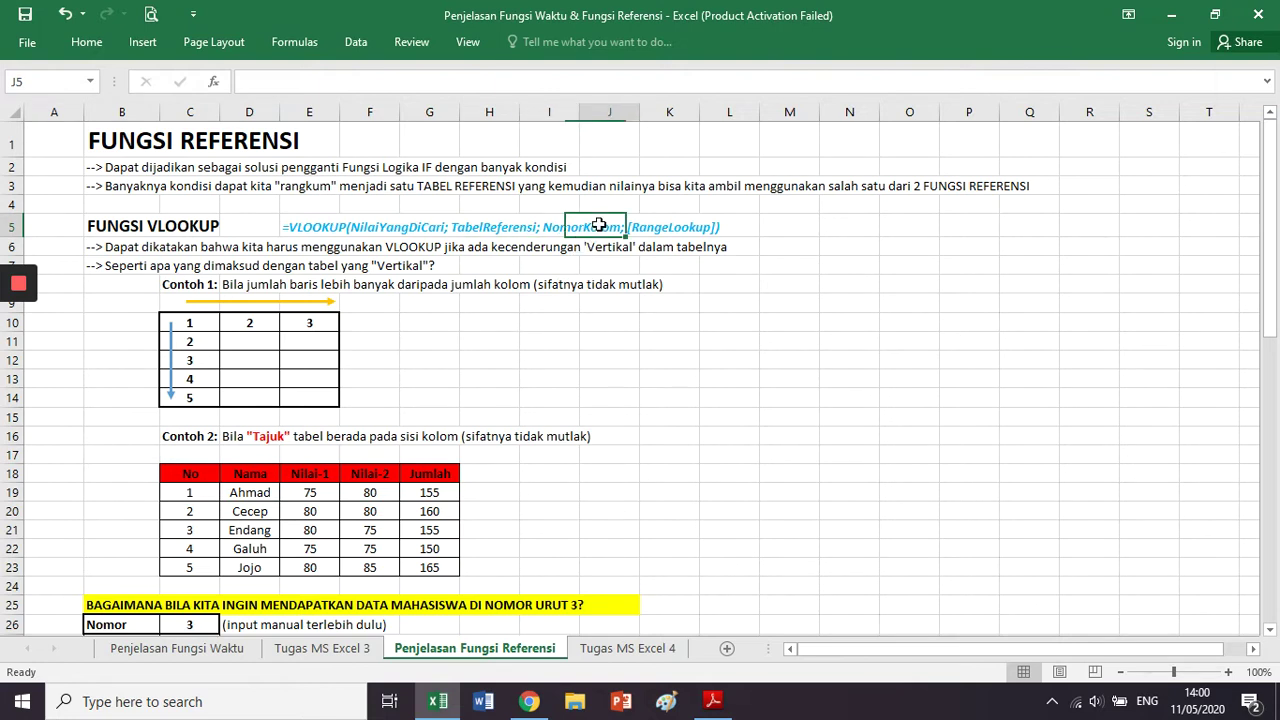
pyautogui.moveTo(565, 227); pyautogui.dragTo(589, 228)
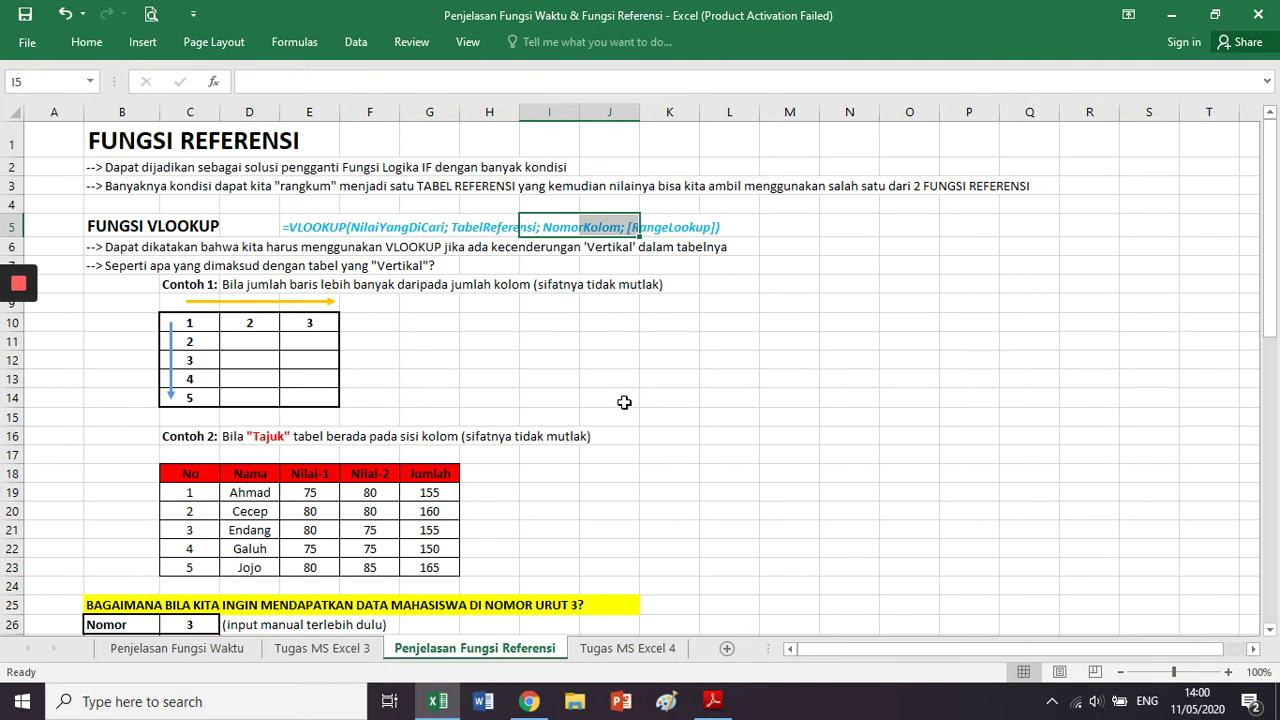
pyautogui.click(688, 224)
pyautogui.moveTo(628, 224); pyautogui.dragTo(745, 225)
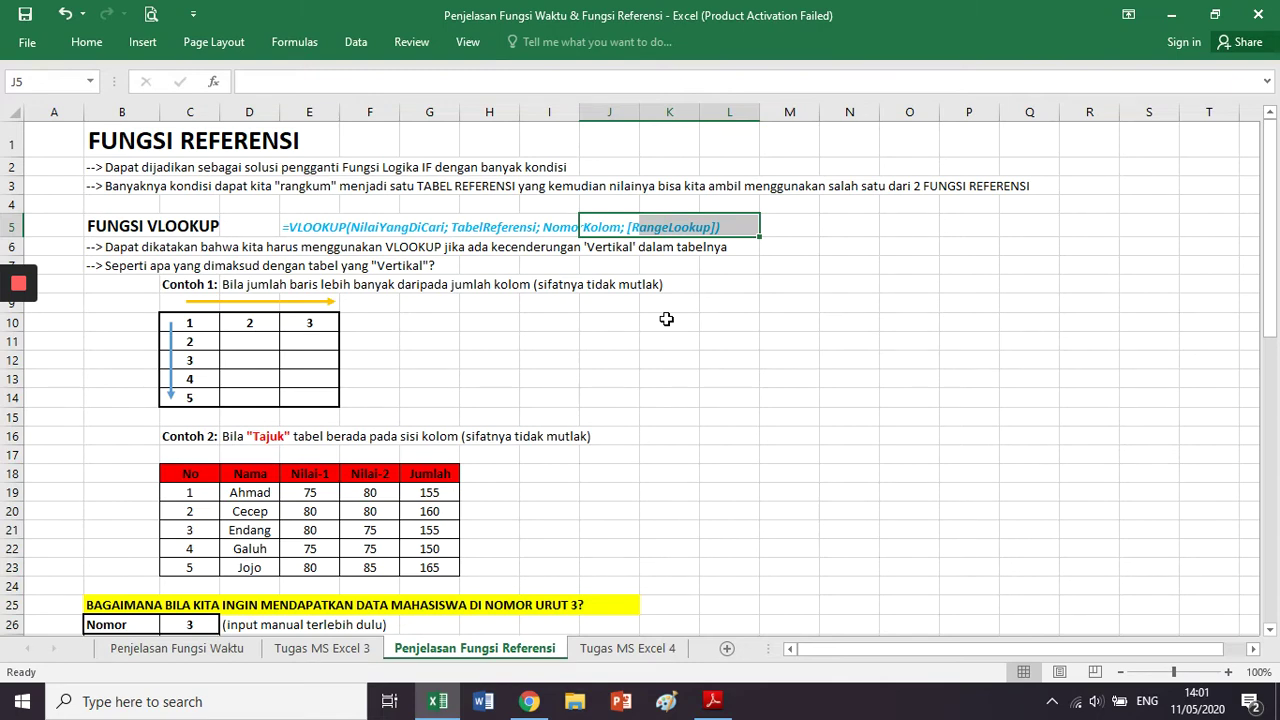
pyautogui.click(510, 450)
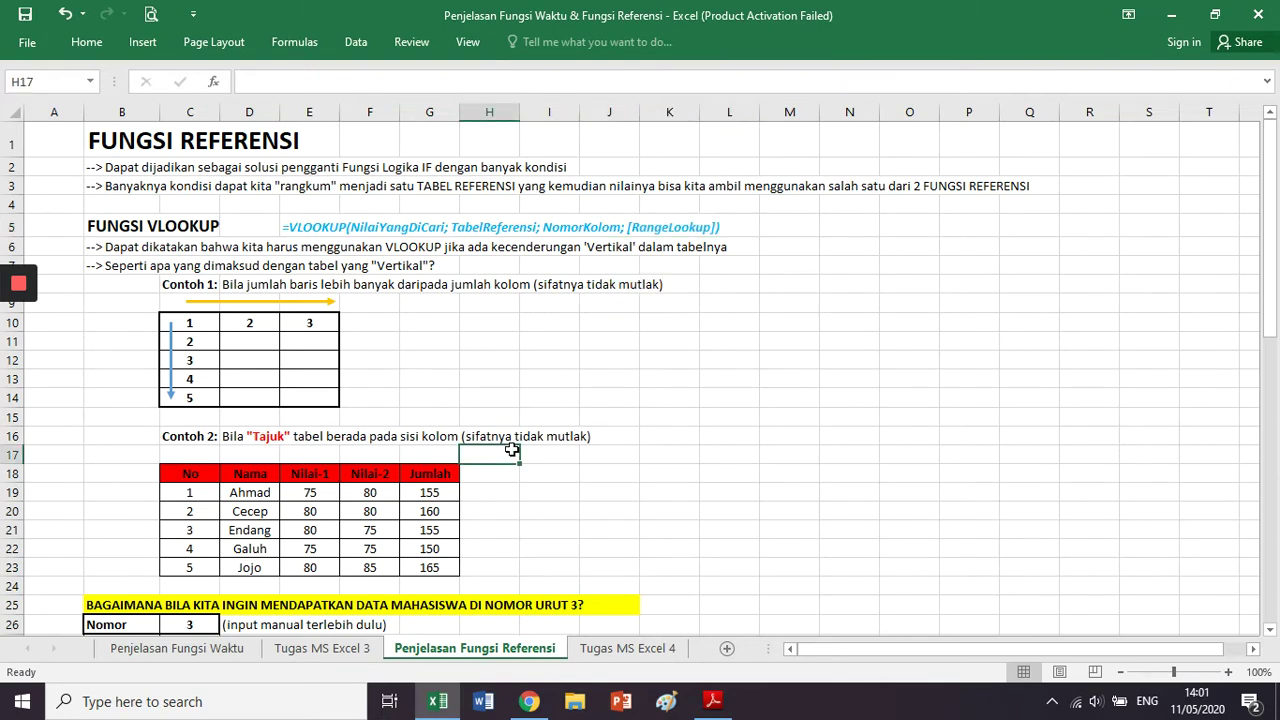
# Highlight the Contoh 2 table and the row 25 question about getting the data of student number 3
pyautogui.scroll(-3, 512, 448)
pyautogui.scroll(-1, 512, 448)
pyautogui.moveTo(200, 228); pyautogui.dragTo(421, 322)
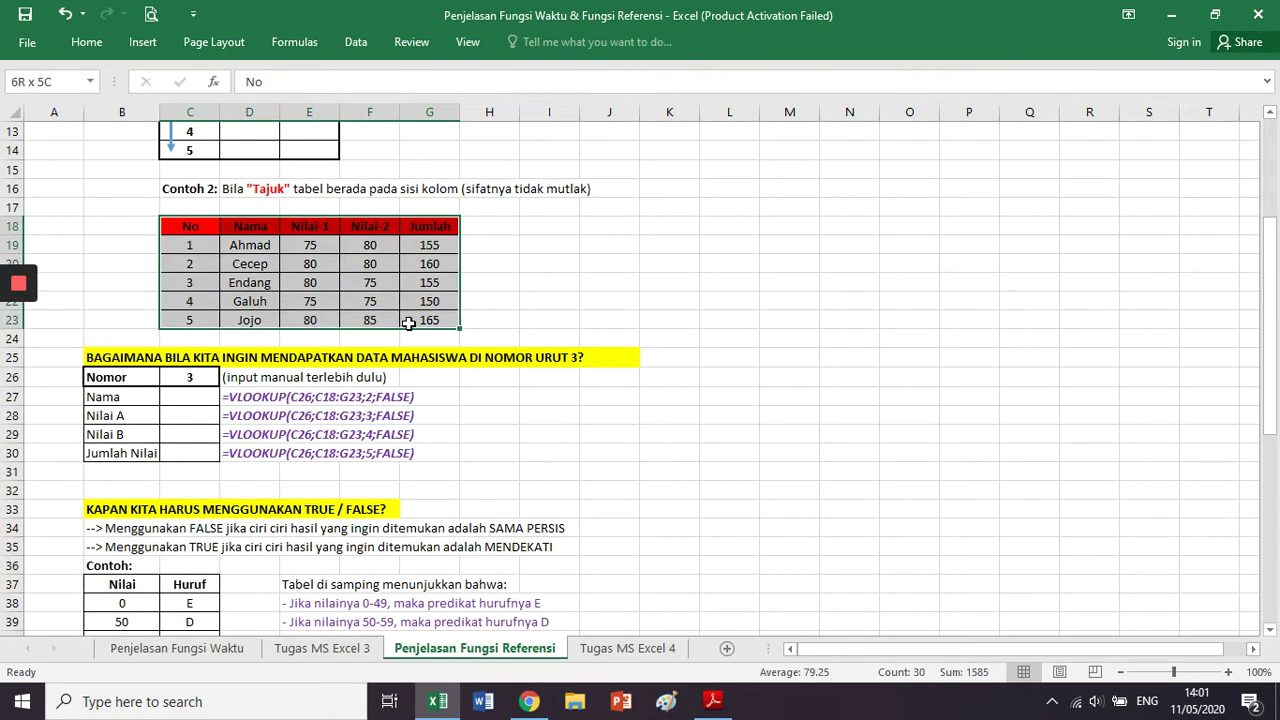
pyautogui.click(415, 357)
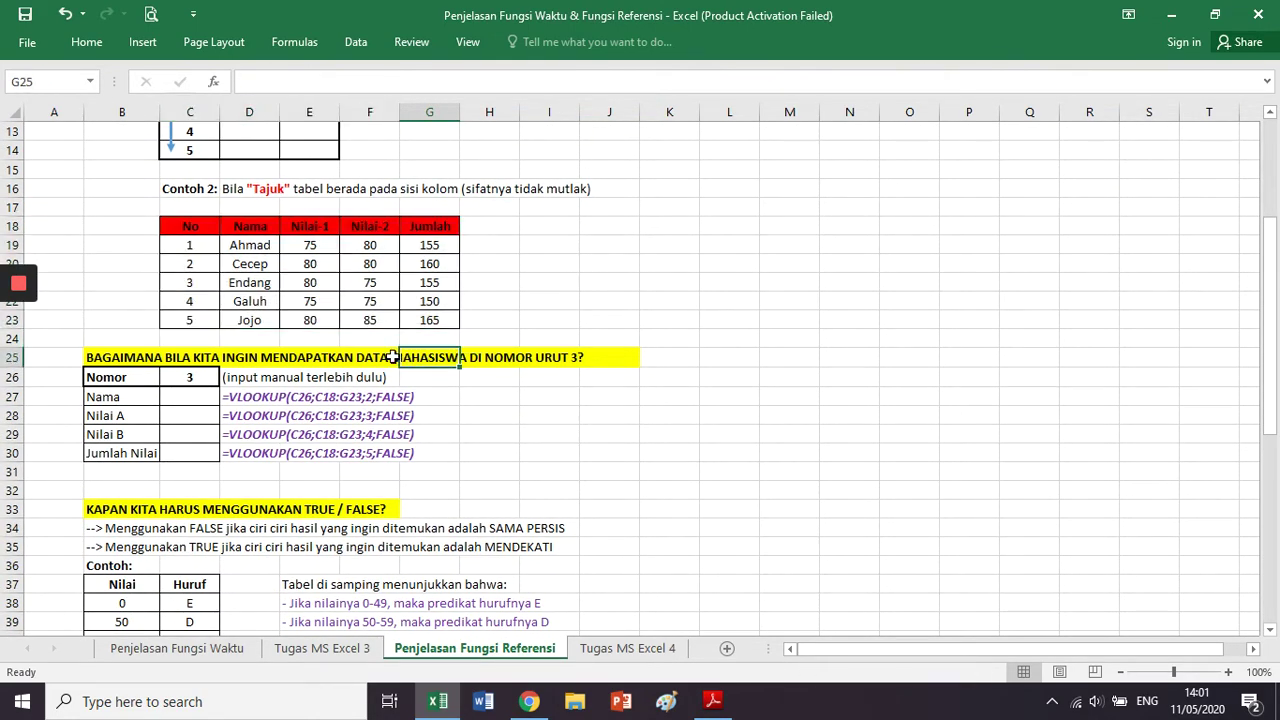
pyautogui.click(136, 360)
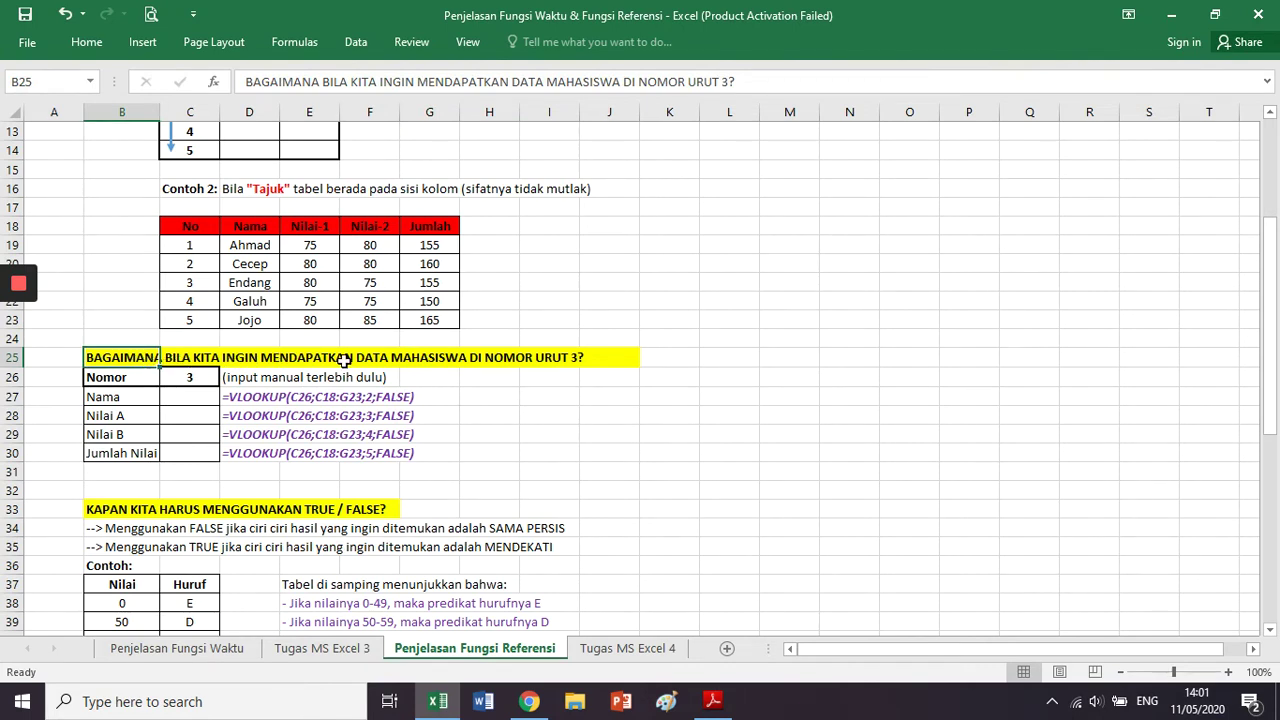
pyautogui.moveTo(343, 360); pyautogui.dragTo(575, 358)
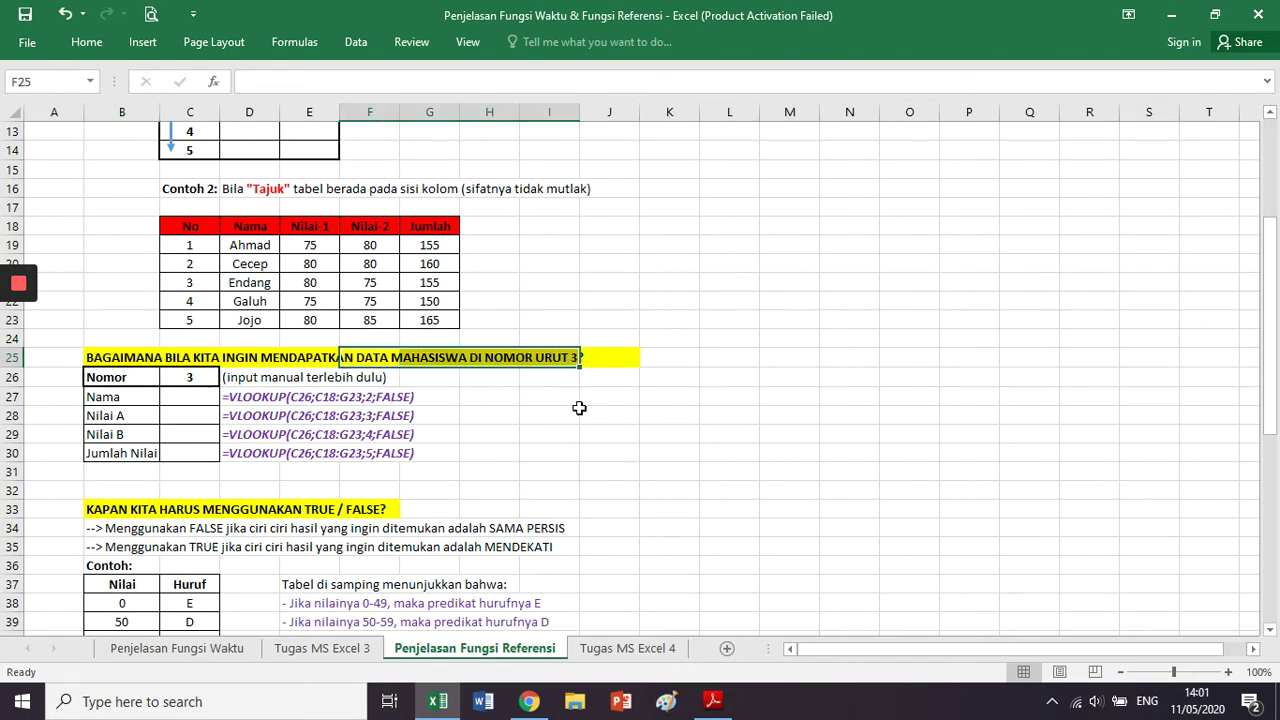
# Relate number 3 in the table's No column to the Nomor row, its manual input note and the question
pyautogui.click(308, 322)
pyautogui.click(207, 283)
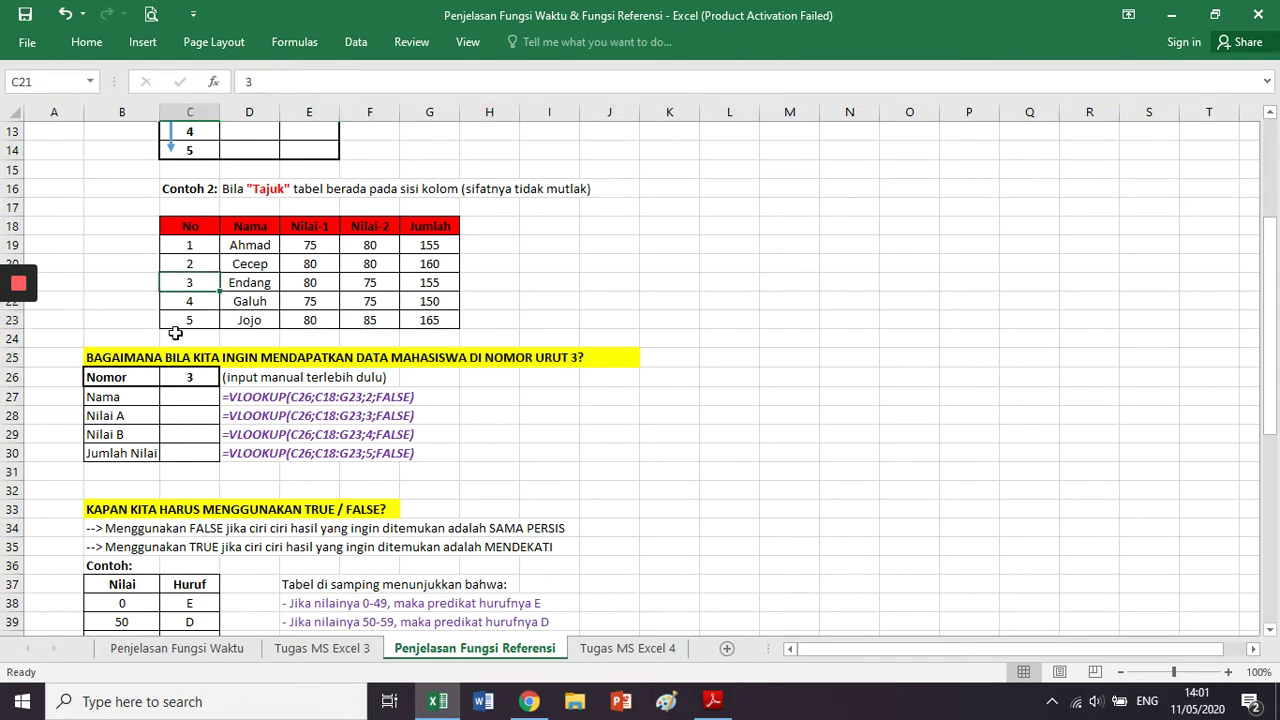
pyautogui.click(110, 384)
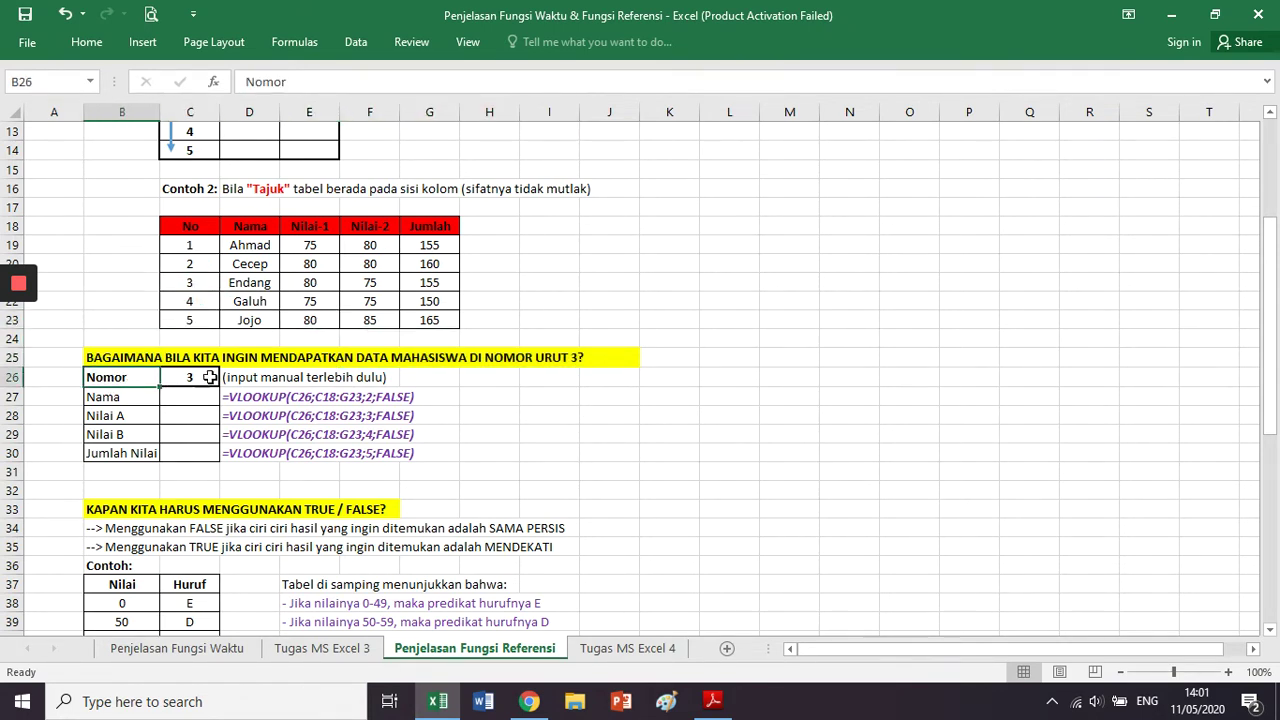
pyautogui.click(246, 379)
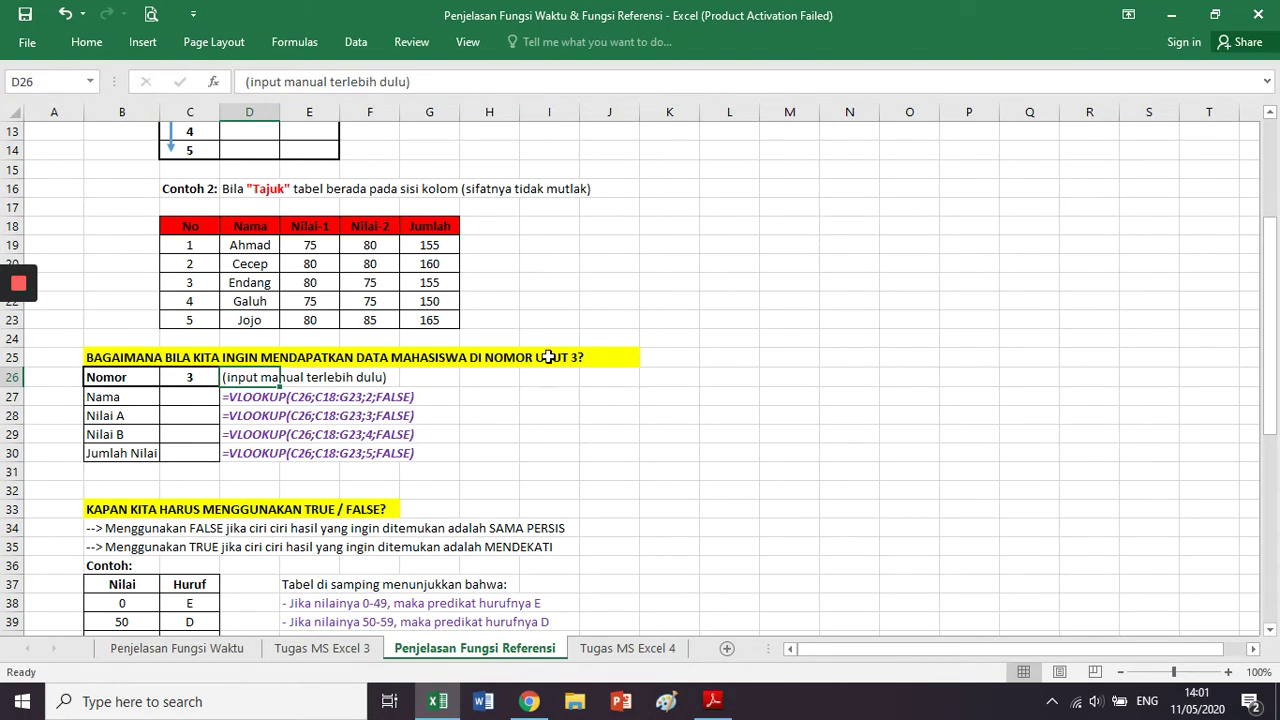
pyautogui.moveTo(543, 357); pyautogui.dragTo(598, 357)
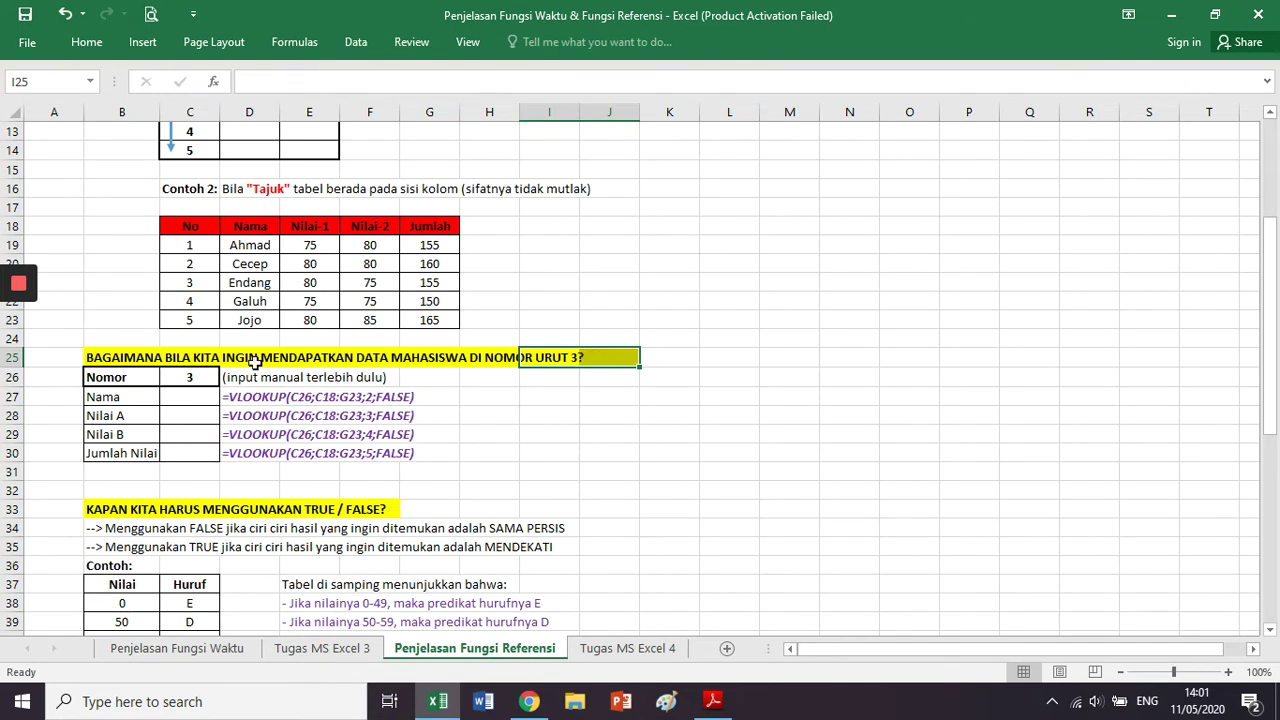
pyautogui.click(184, 283)
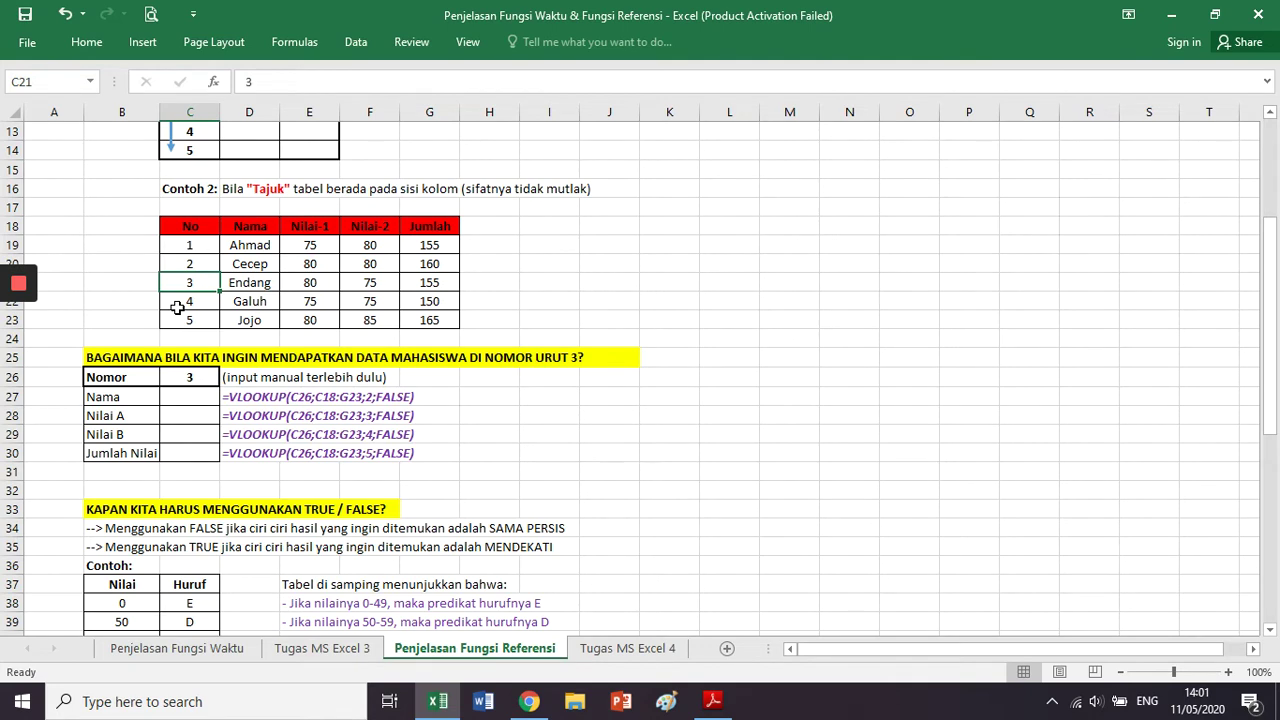
# Highlight the result form below the question and the VLOOKUP formula written beside its Nama row
pyautogui.click(127, 401)
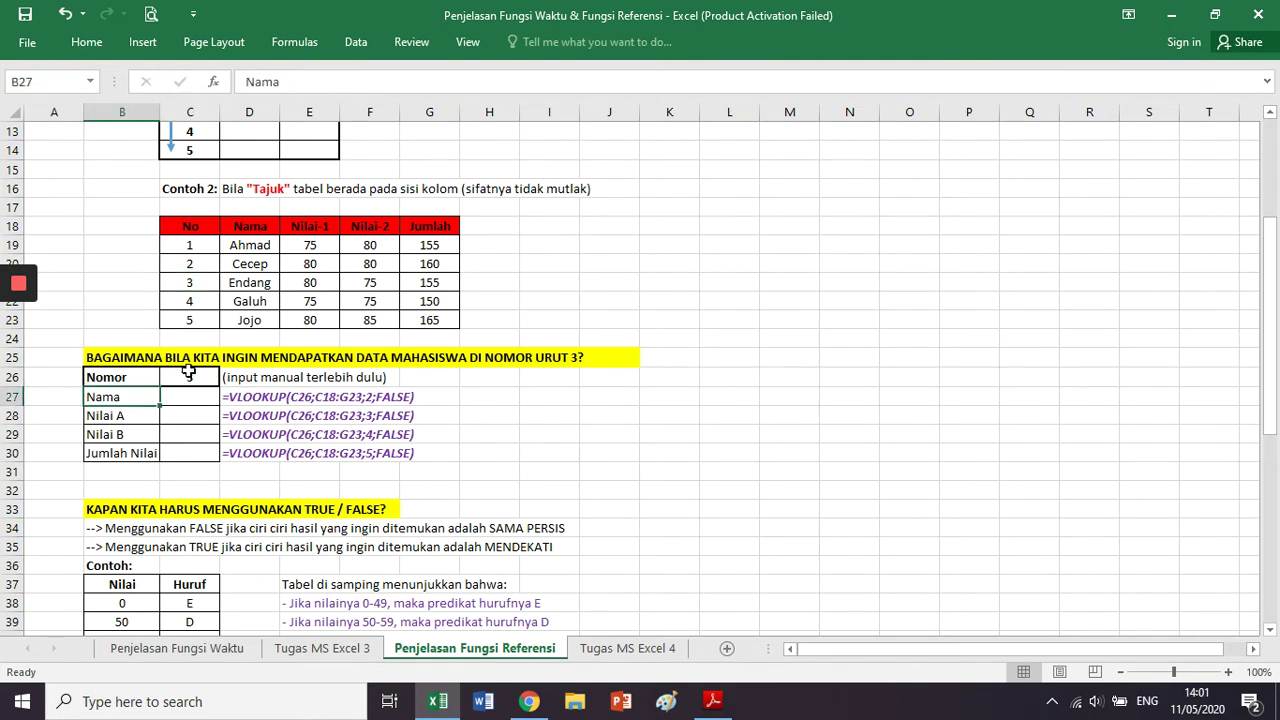
pyautogui.moveTo(100, 377); pyautogui.dragTo(197, 470)
pyautogui.click(138, 399)
pyautogui.moveTo(236, 400); pyautogui.dragTo(420, 396)
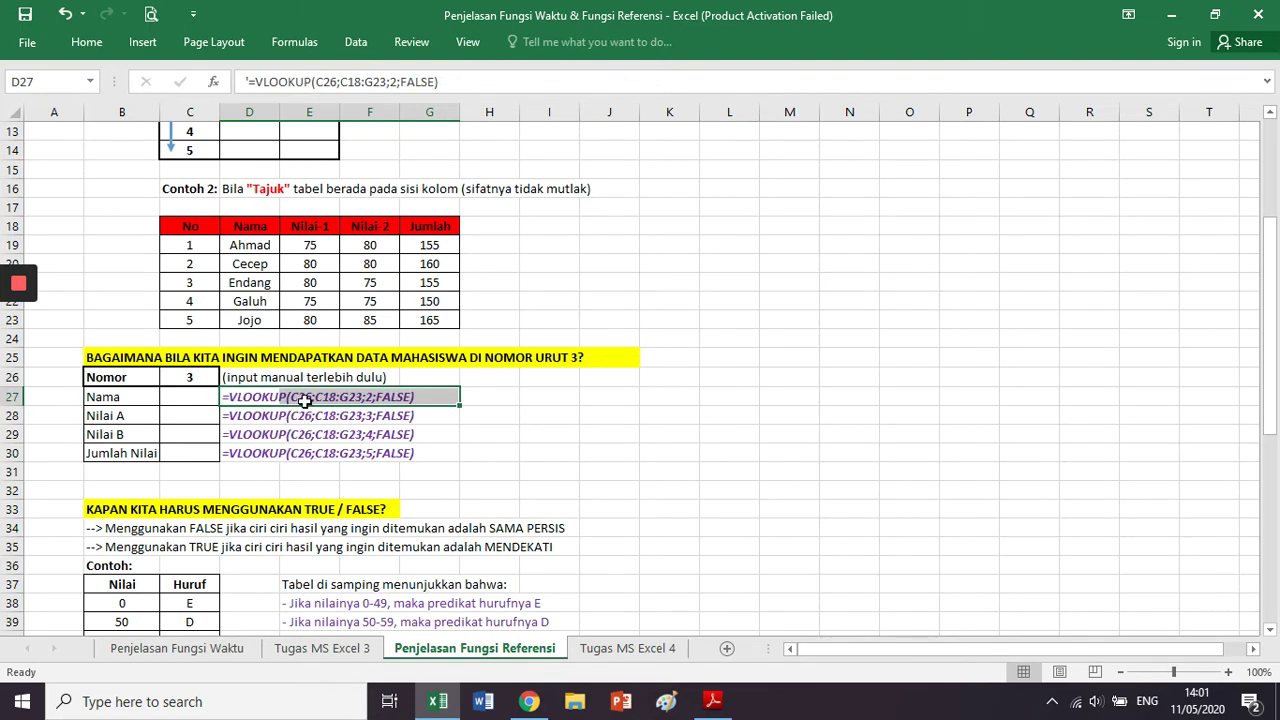
# Point out column C and cell C26, with Nomor entered as 3, as the formula's lookup value
pyautogui.click(197, 115)
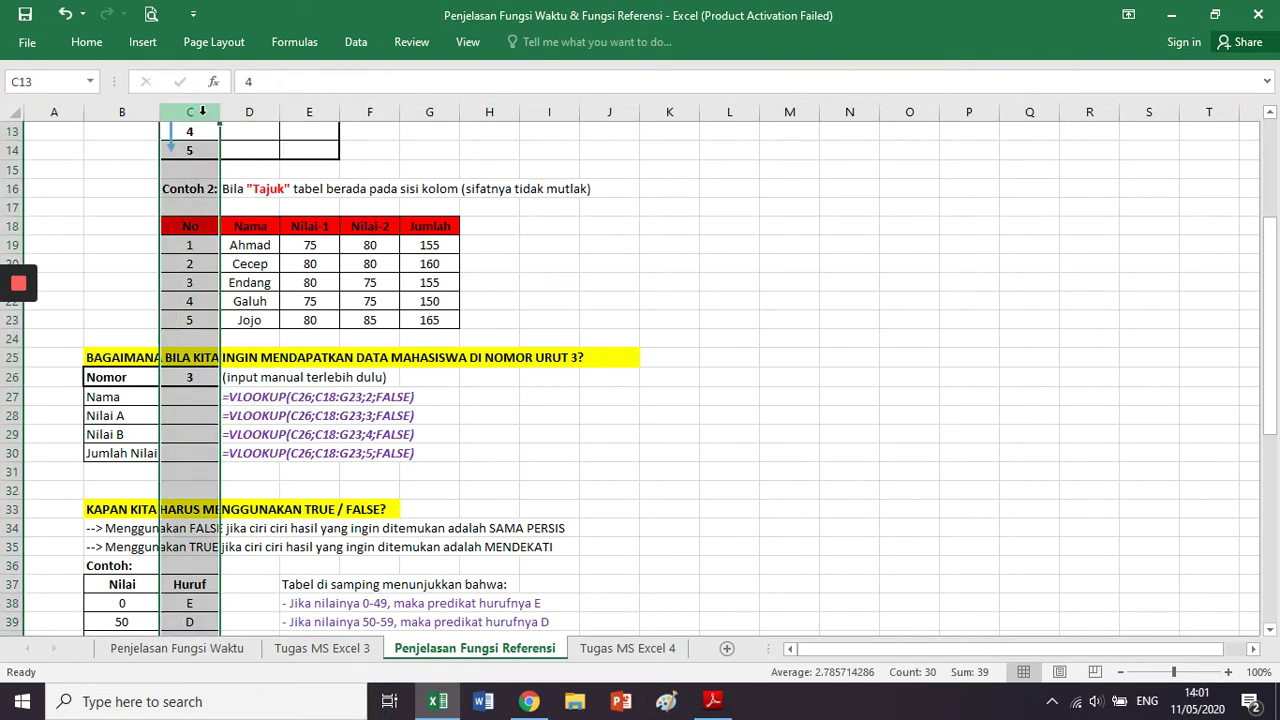
pyautogui.click(191, 377)
pyautogui.write('3')
pyautogui.hotkey('ctrl', 'Return')
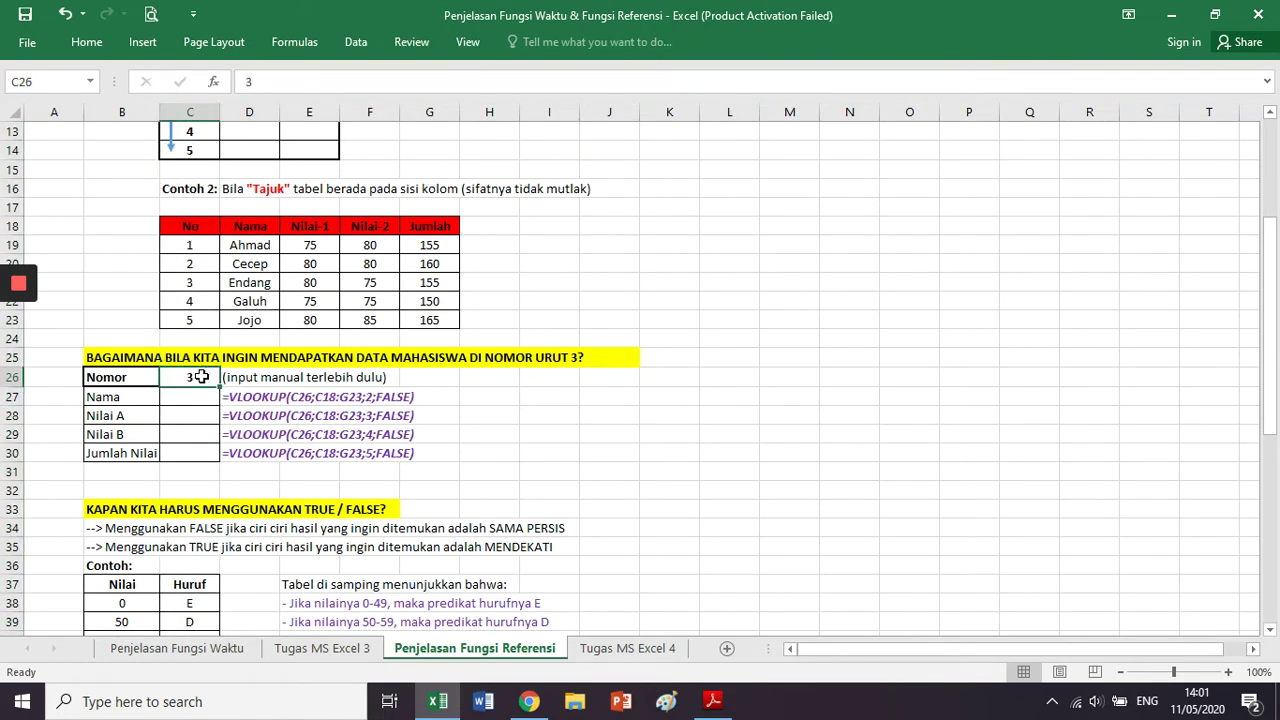
# Relate the C18:G23 argument in the Nama formula to column C and the full Contoh 2 table range
pyautogui.click(247, 401)
pyautogui.moveTo(297, 400); pyautogui.dragTo(357, 405)
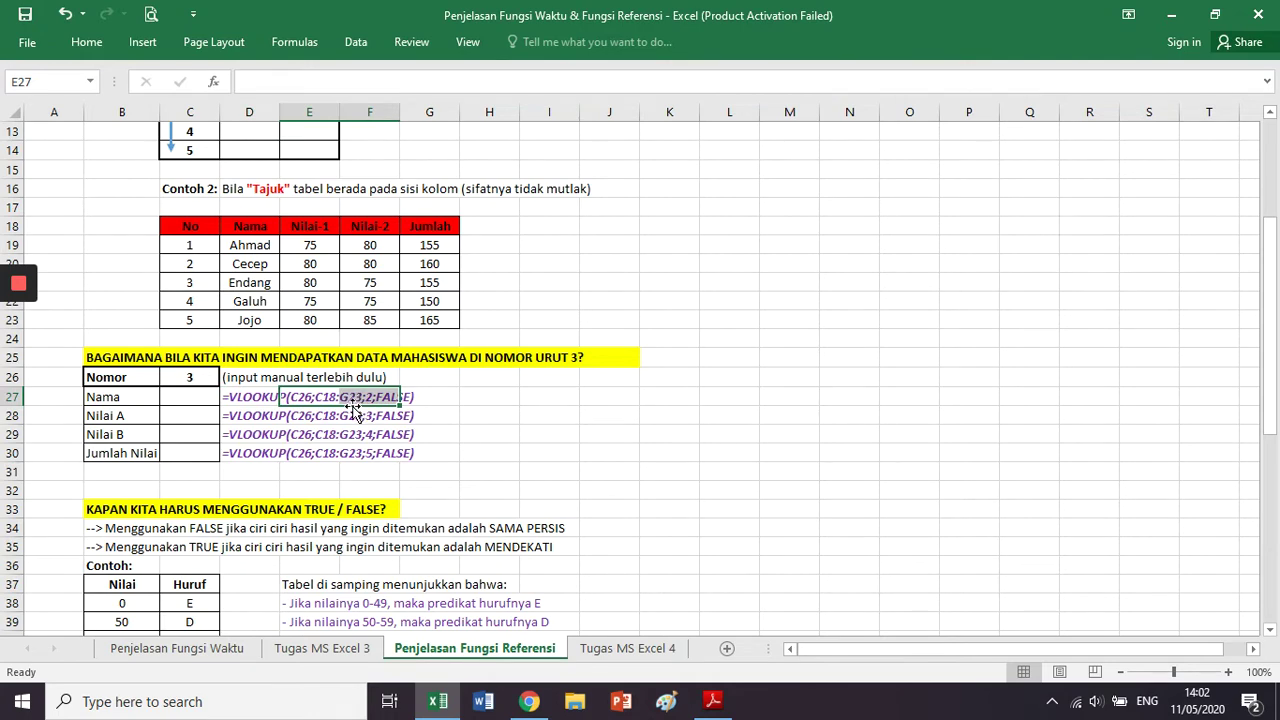
pyautogui.click(208, 128)
pyautogui.hotkey('ctrl', 'space')
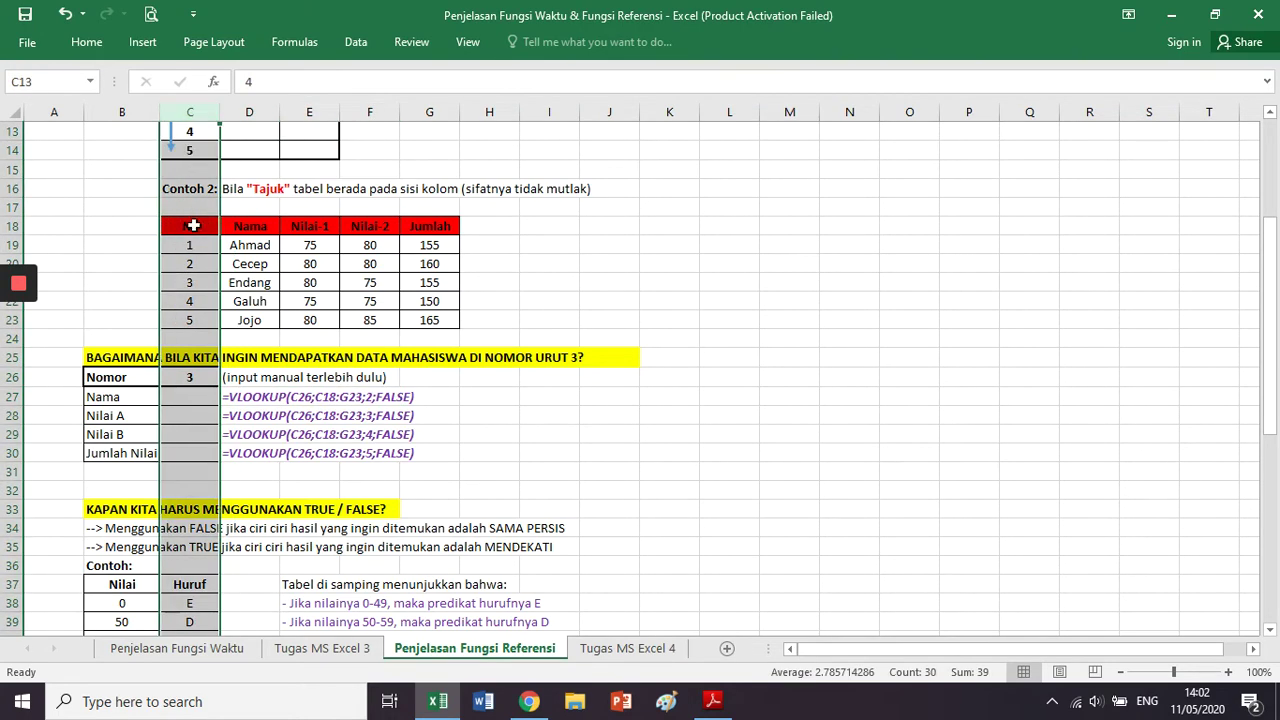
pyautogui.click(193, 226)
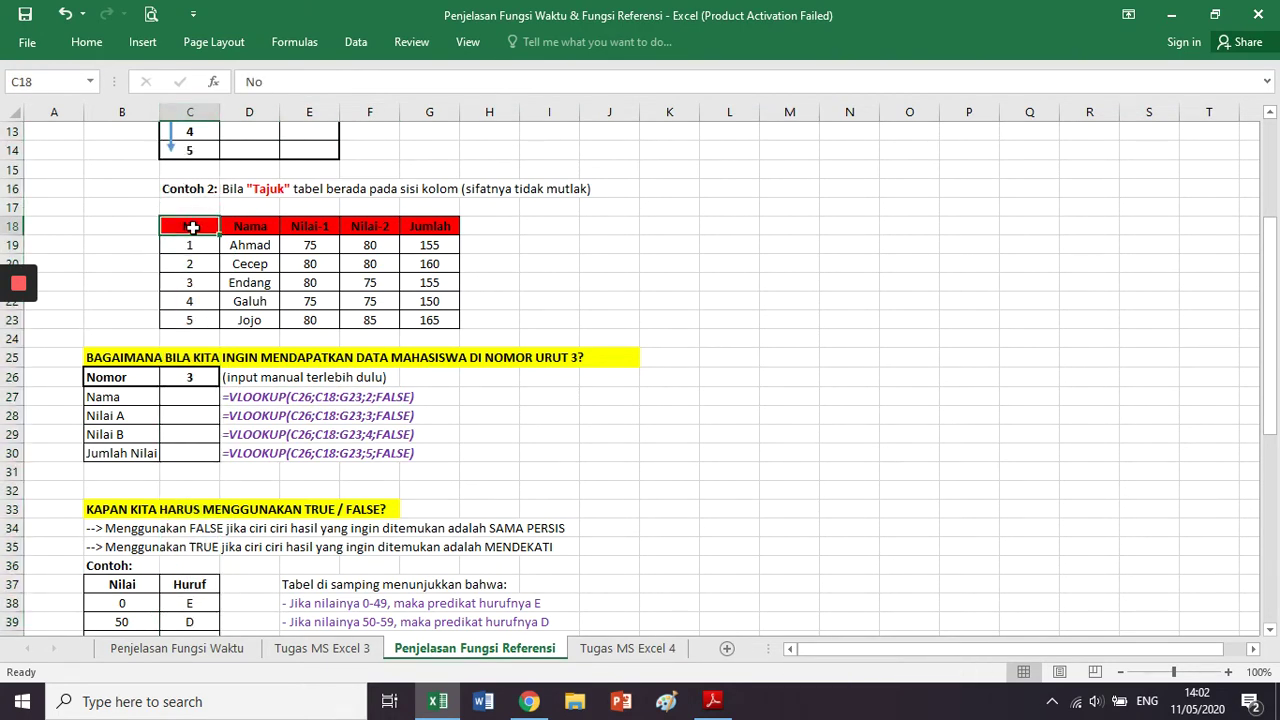
pyautogui.moveTo(193, 226); pyautogui.dragTo(427, 316)
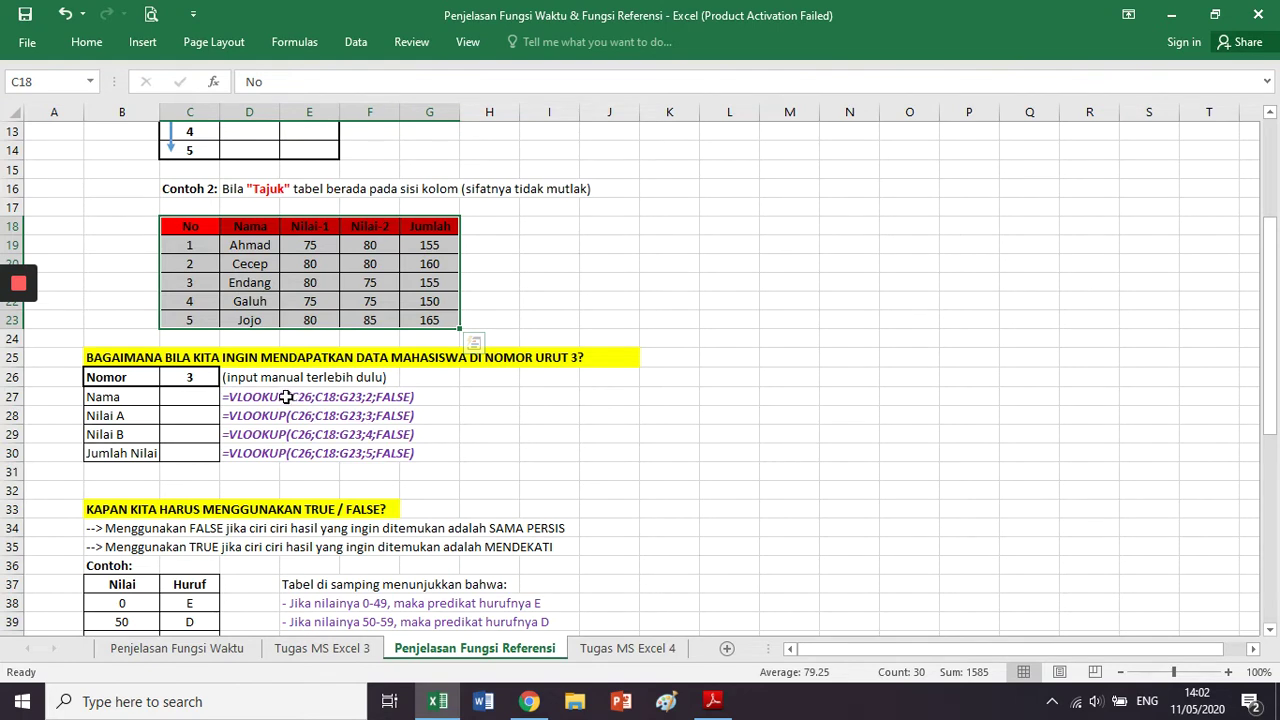
# Highlight the C18:G23 reference table again and relate it to the Nama row of the result form
pyautogui.click(210, 222)
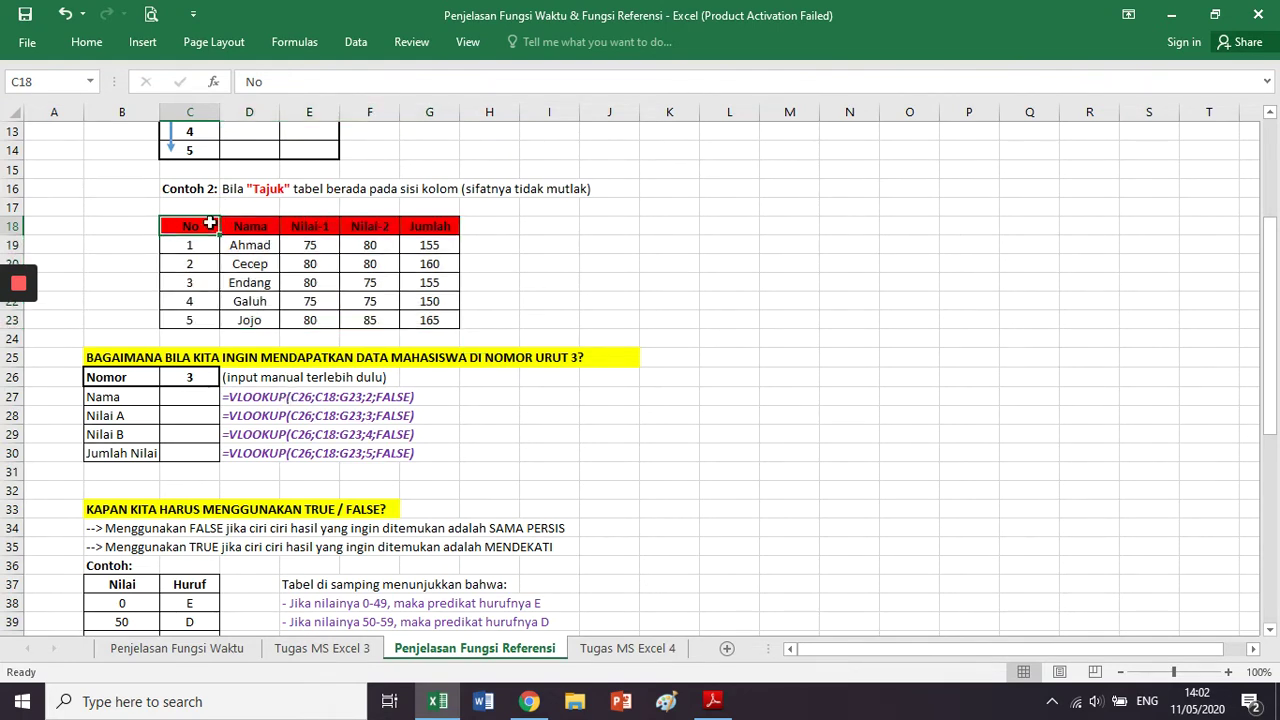
pyautogui.moveTo(210, 222); pyautogui.dragTo(424, 326)
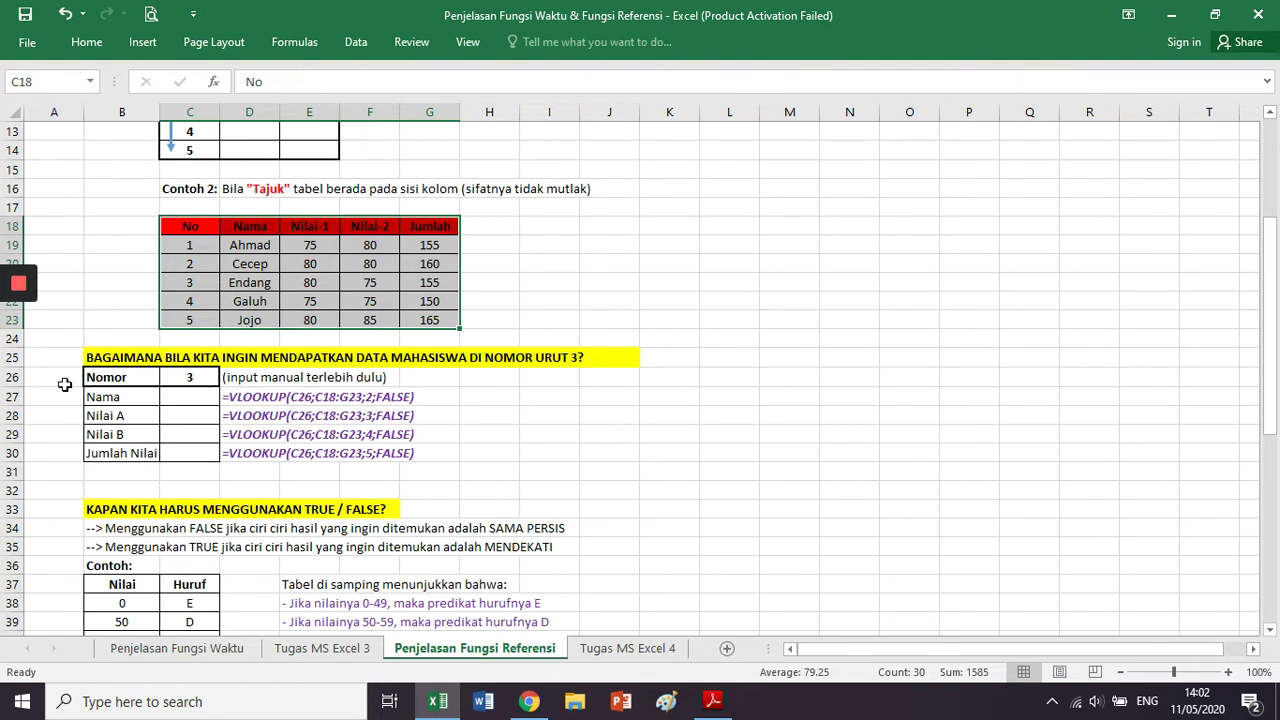
pyautogui.click(115, 398)
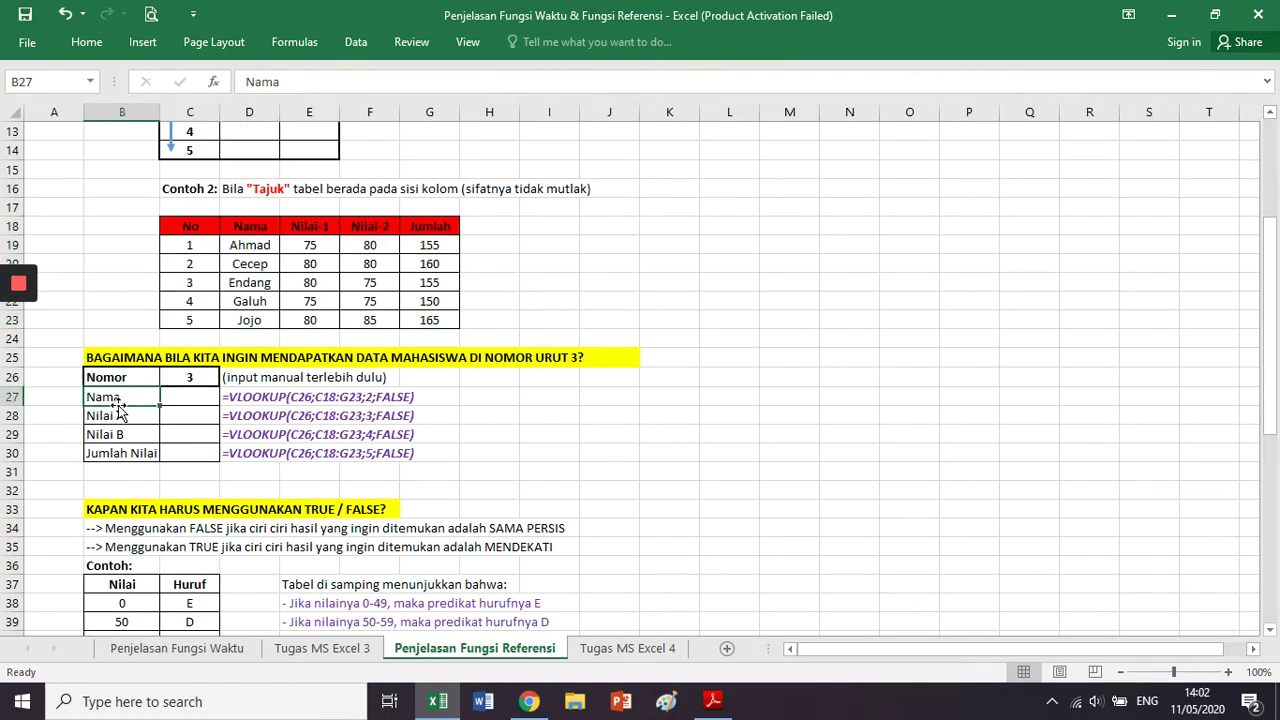
pyautogui.click(212, 226)
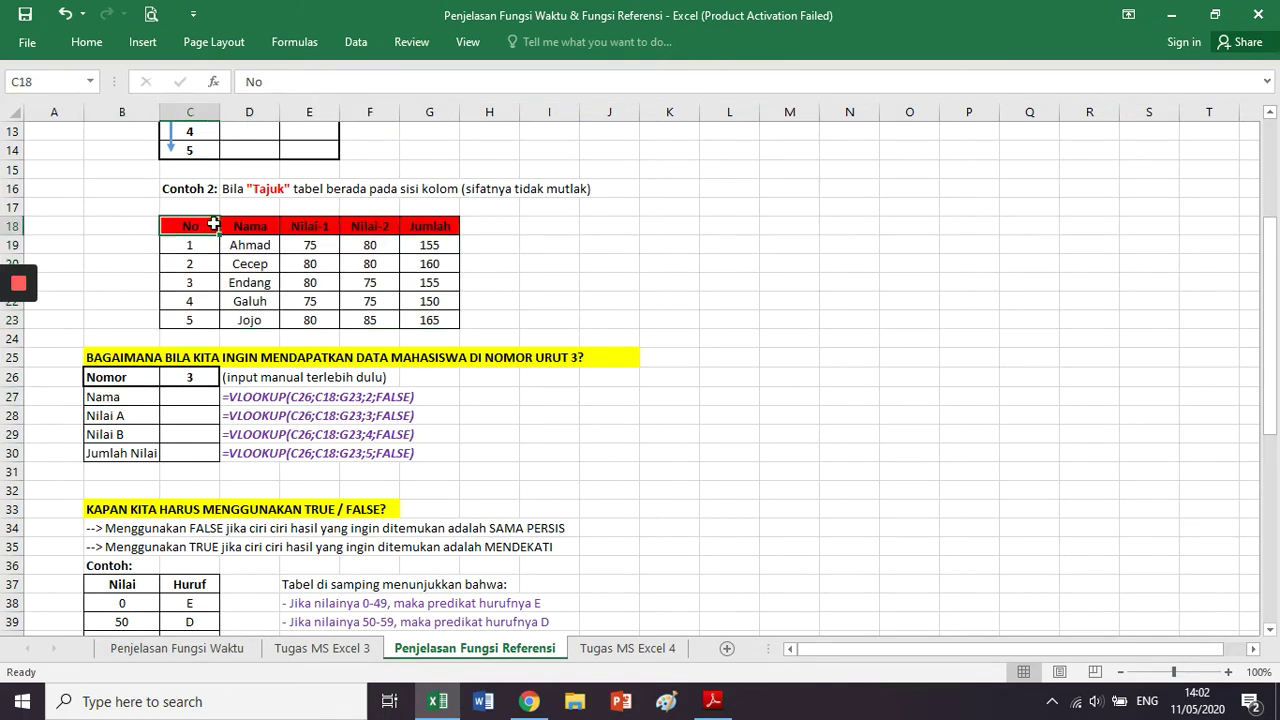
pyautogui.moveTo(212, 226); pyautogui.dragTo(442, 319)
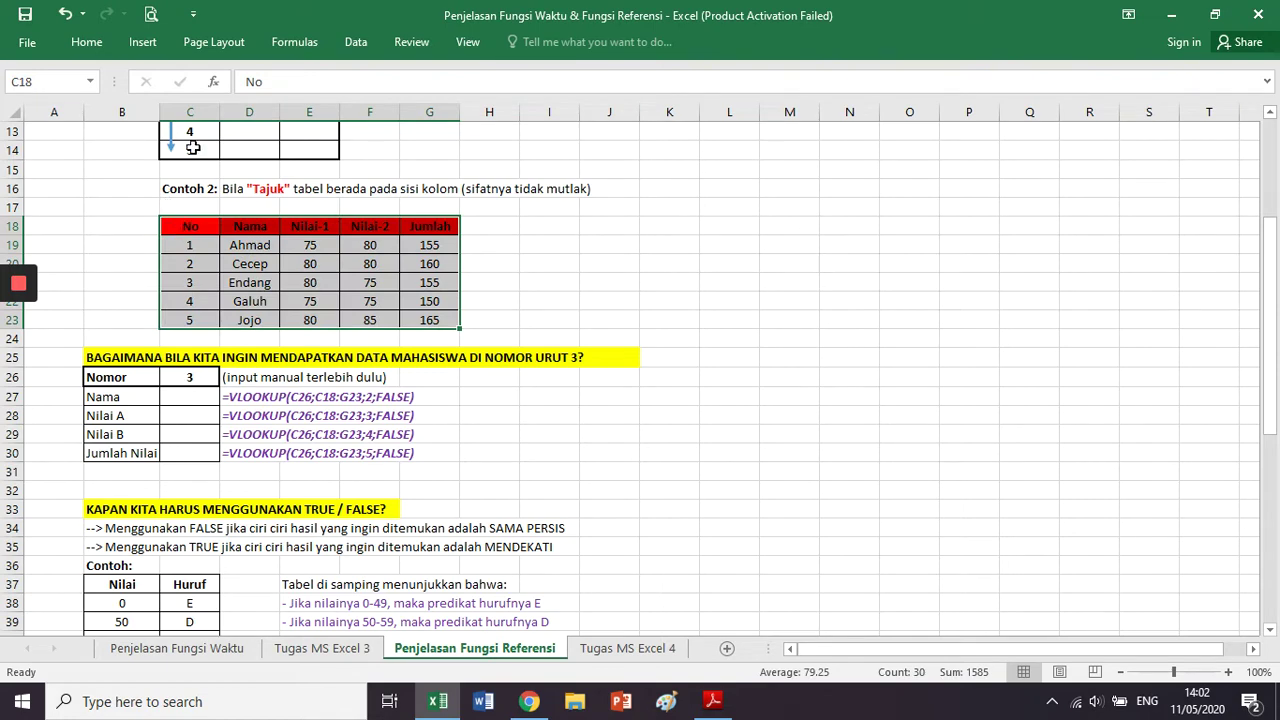
# Highlight columns C, D, E, F and G one by one to count the table's column numbers from No to Jumlah
pyautogui.click(178, 108)
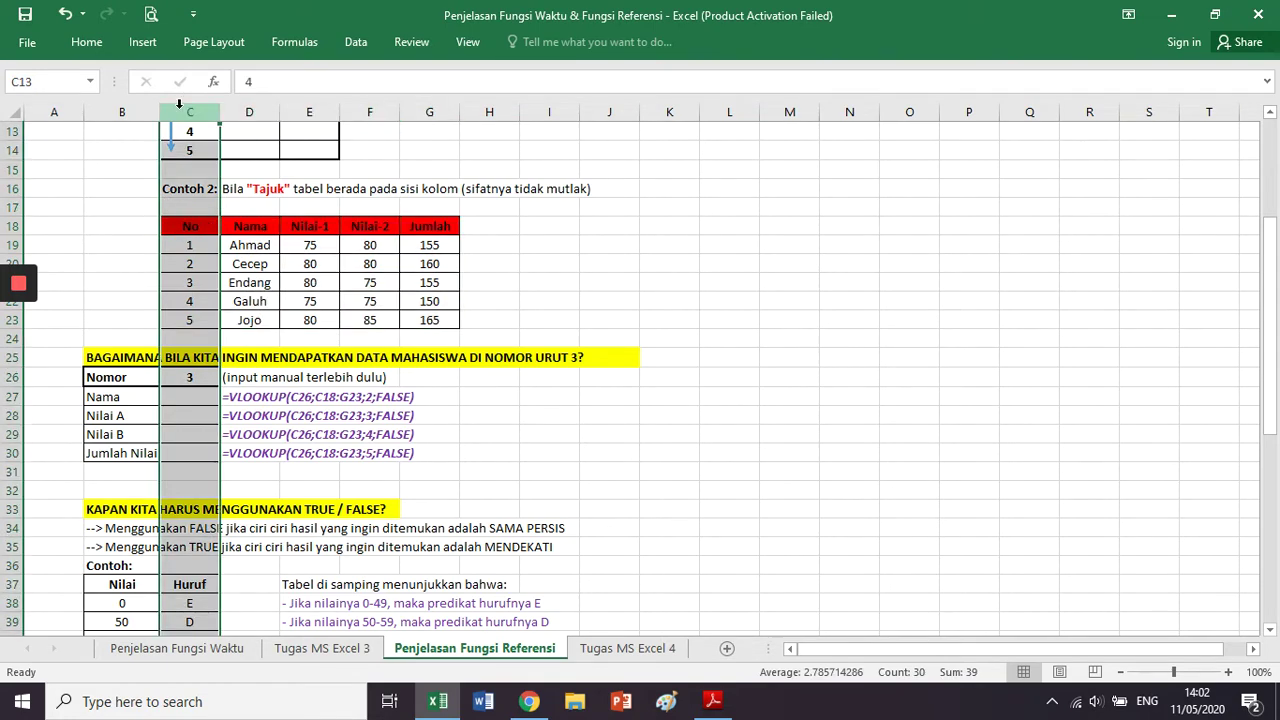
pyautogui.click(237, 112)
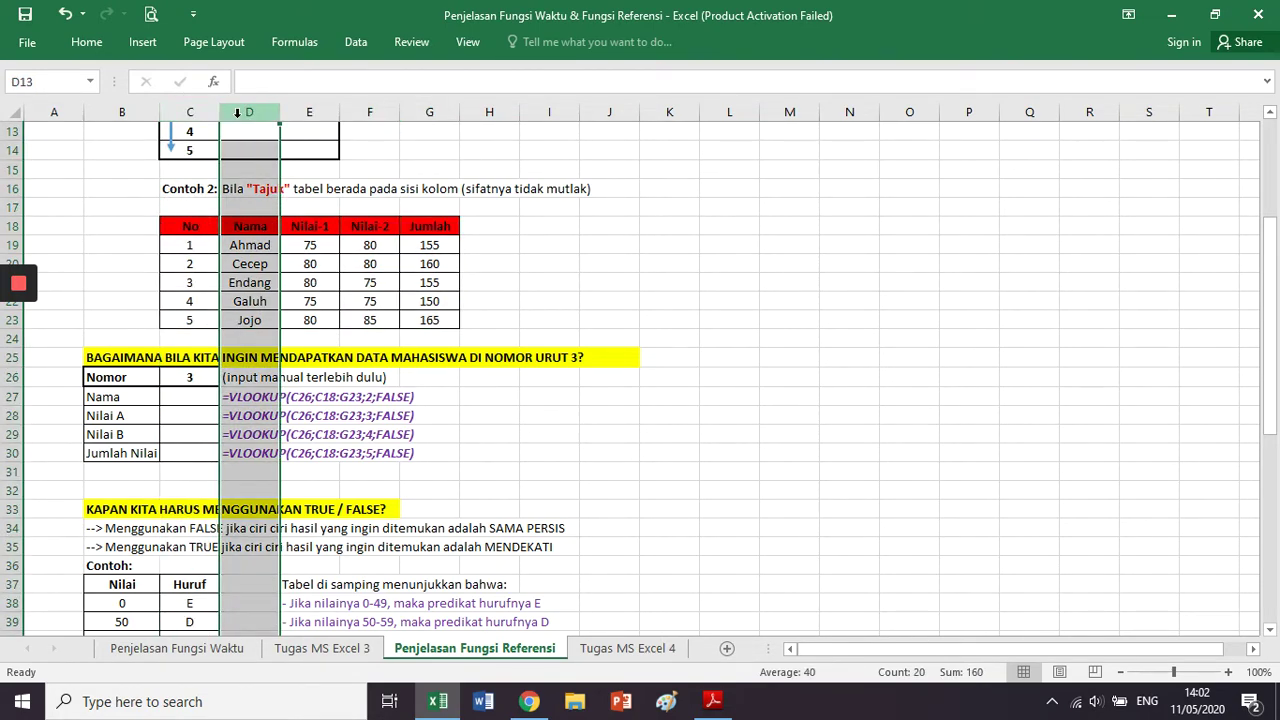
pyautogui.click(321, 108)
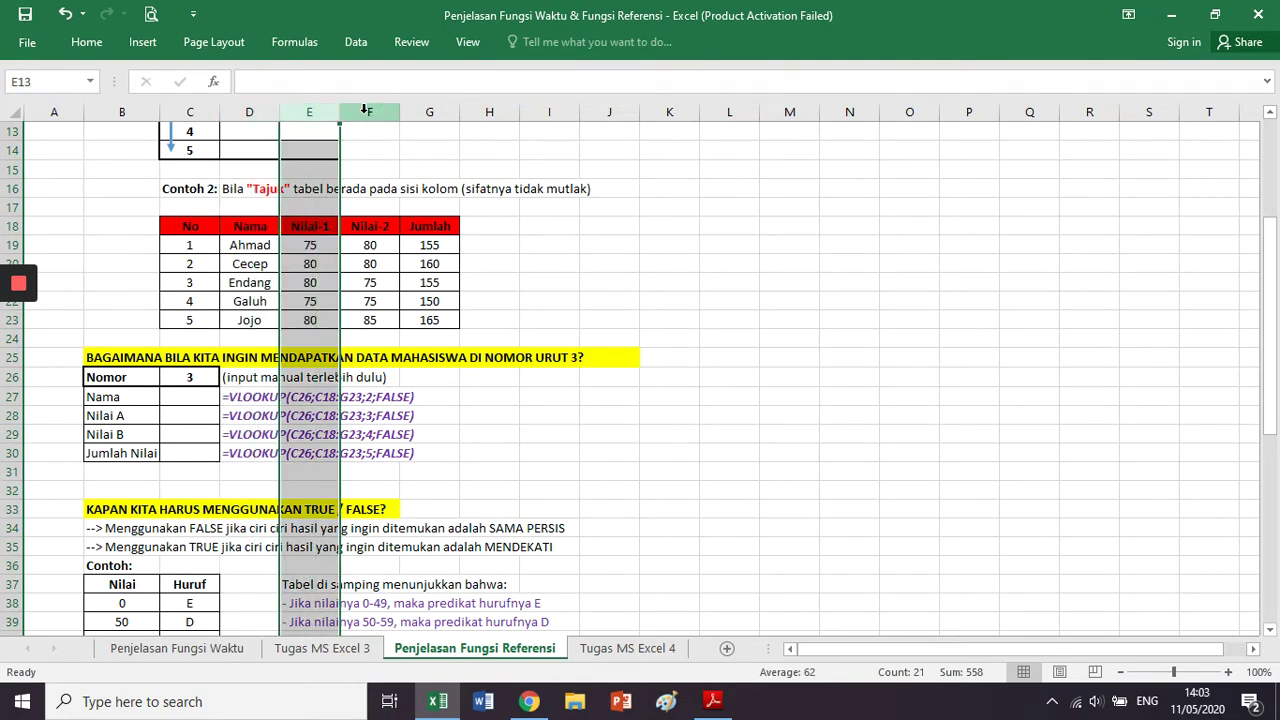
pyautogui.click(364, 110)
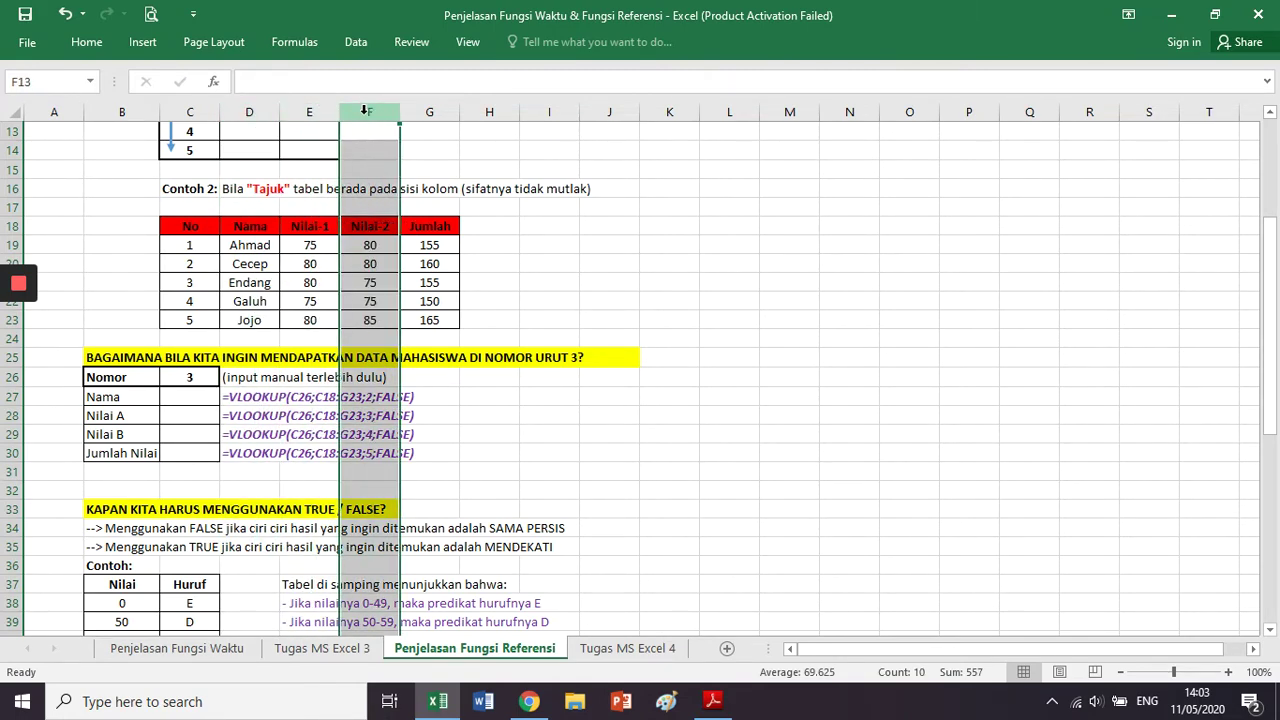
pyautogui.click(425, 113)
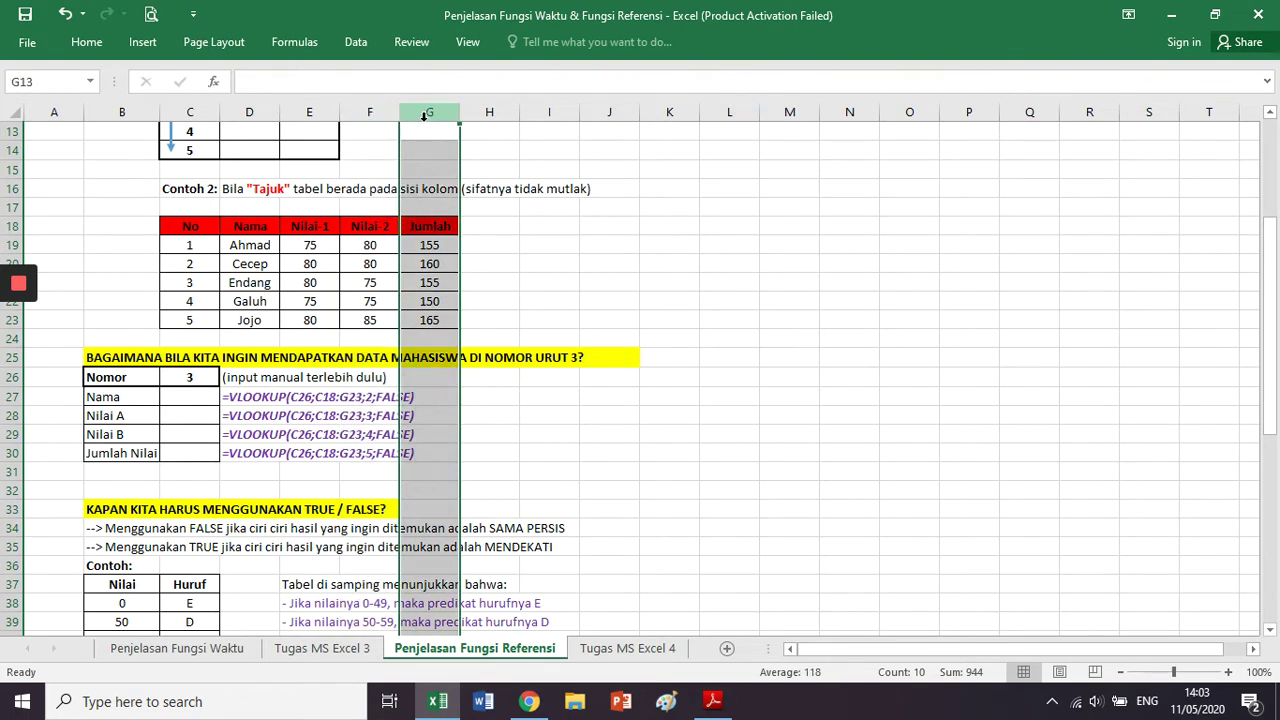
# Start a VLOOKUP formula in C27 for Nama, using C26 as the lookup value
pyautogui.click(140, 397)
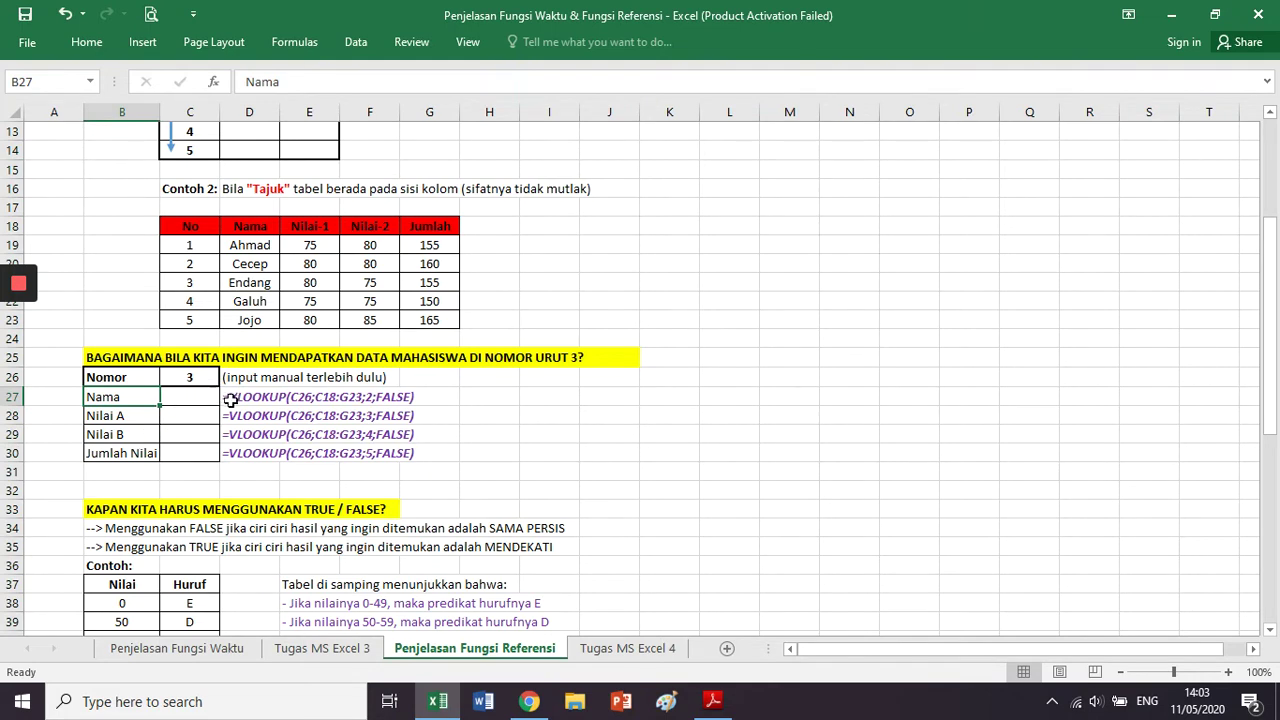
pyautogui.click(232, 400)
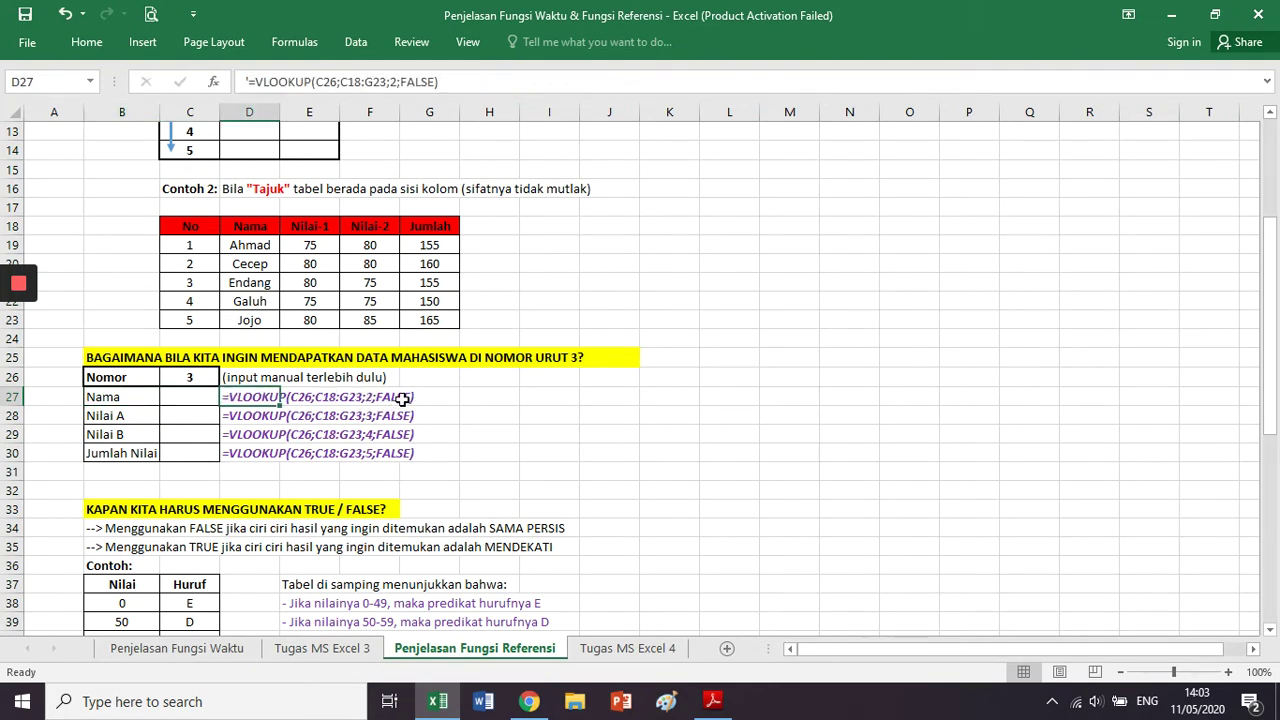
pyautogui.click(213, 397)
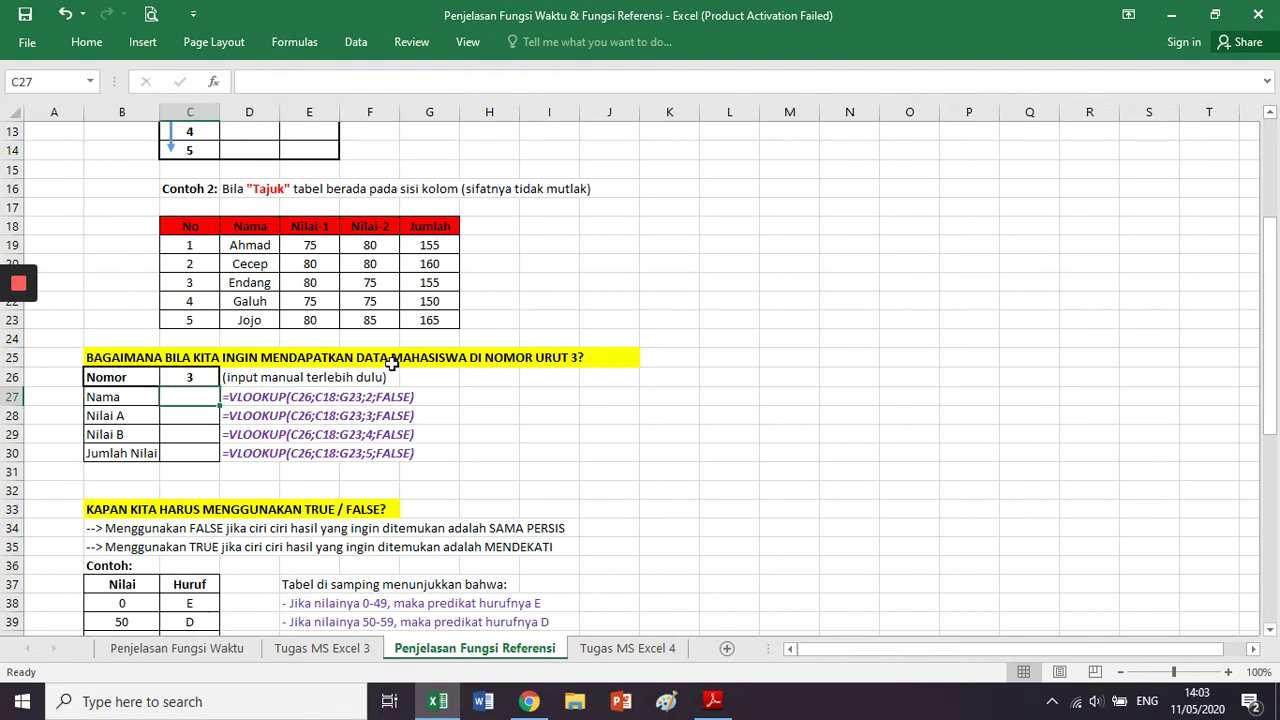
pyautogui.write('=vlooku')
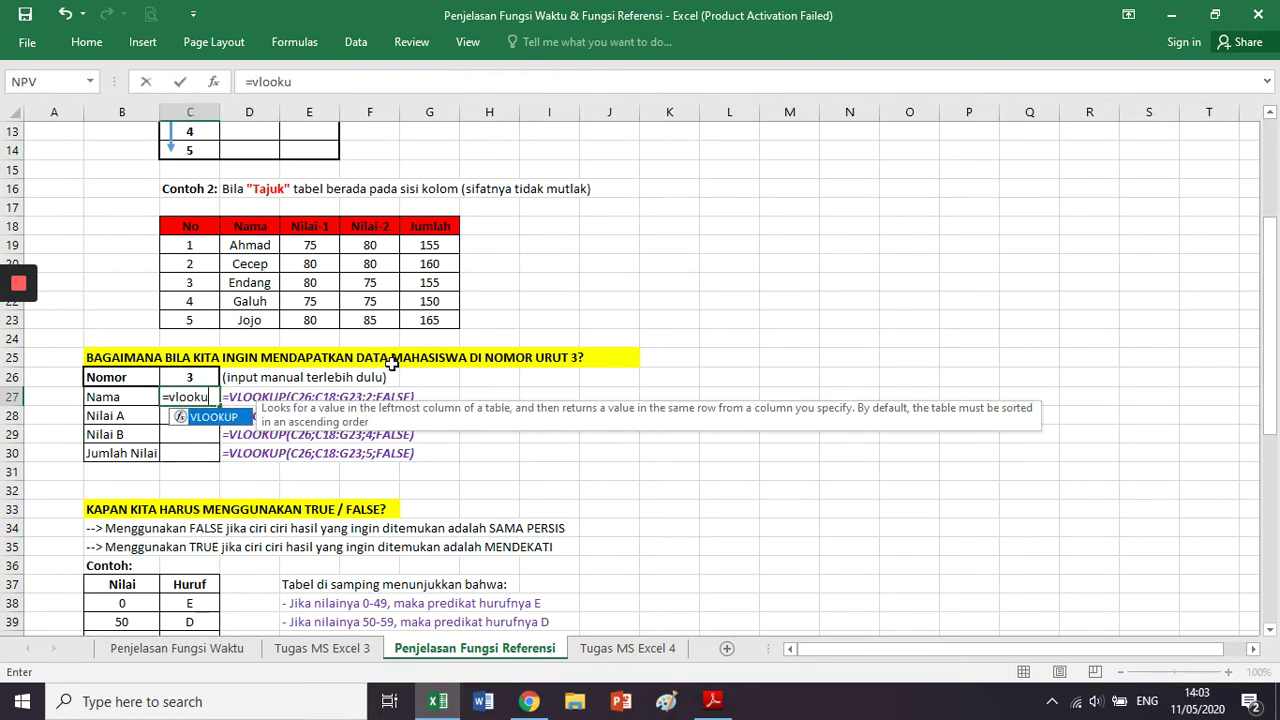
pyautogui.write('p(')
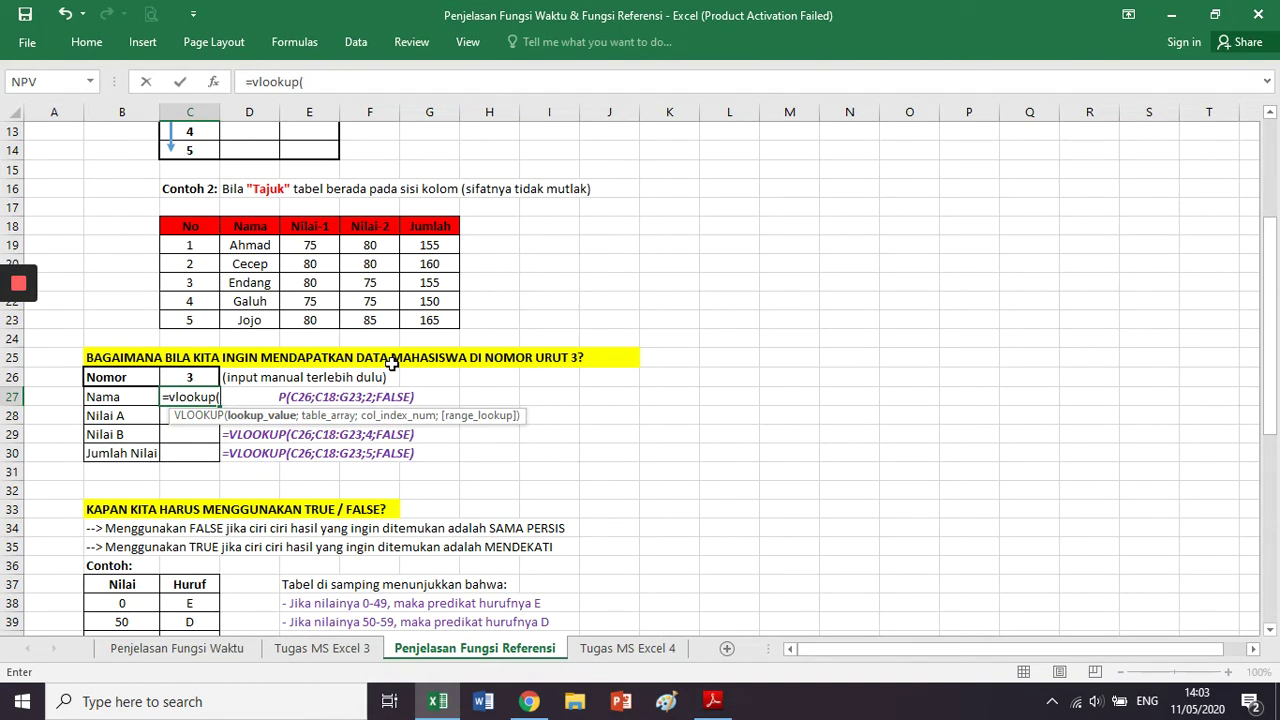
pyautogui.click(210, 378)
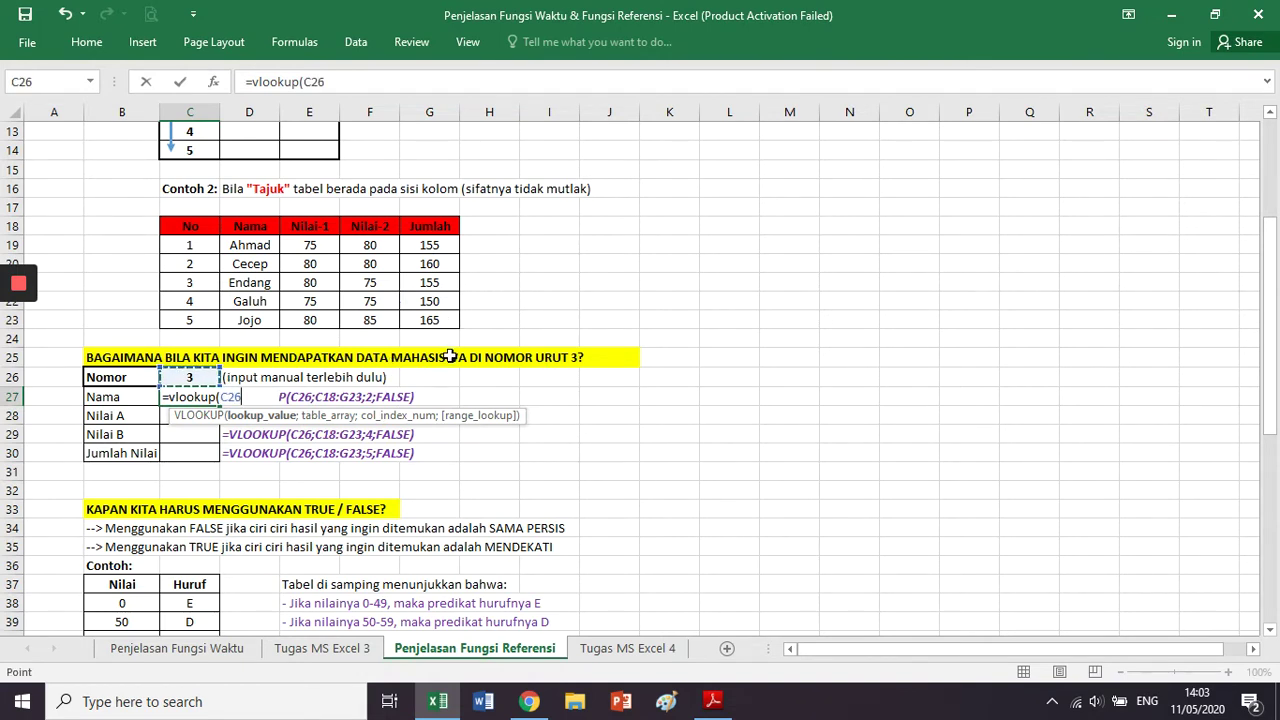
pyautogui.press('BackSpace')
pyautogui.press('BackSpace')
pyautogui.press('BackSpace')
pyautogui.write('3')
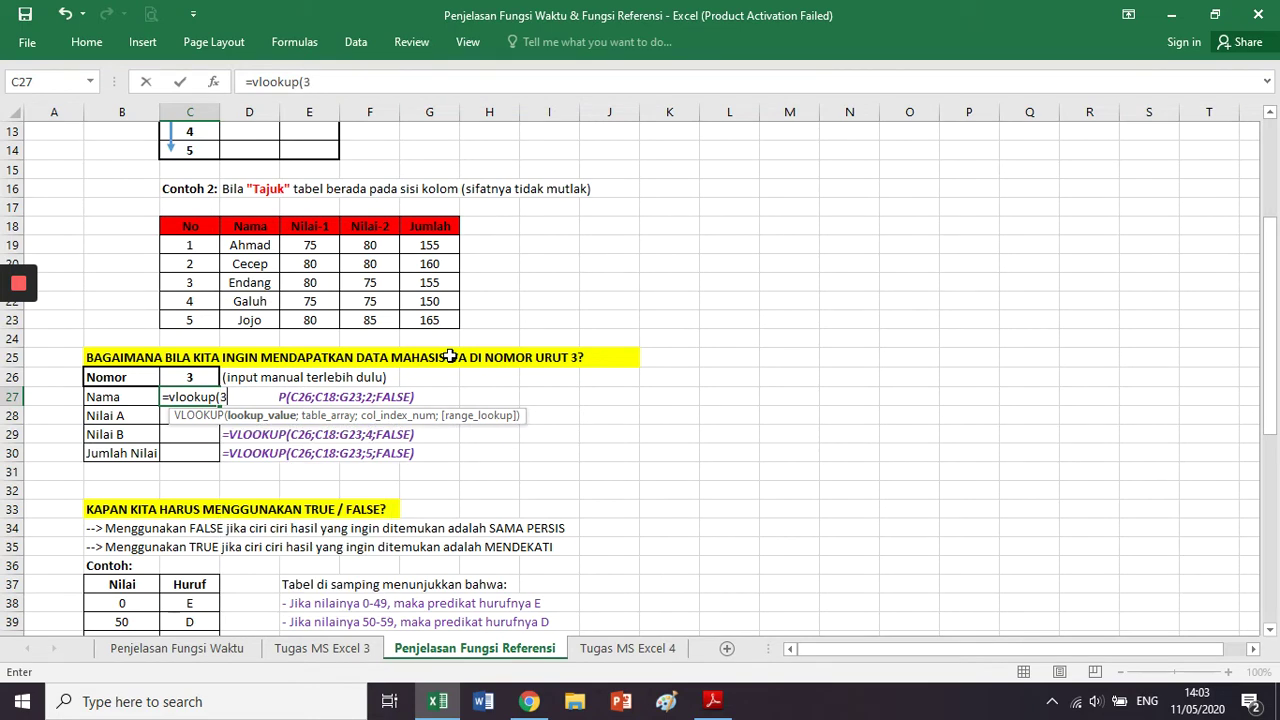
pyautogui.press('BackSpace')
pyautogui.click(212, 377)
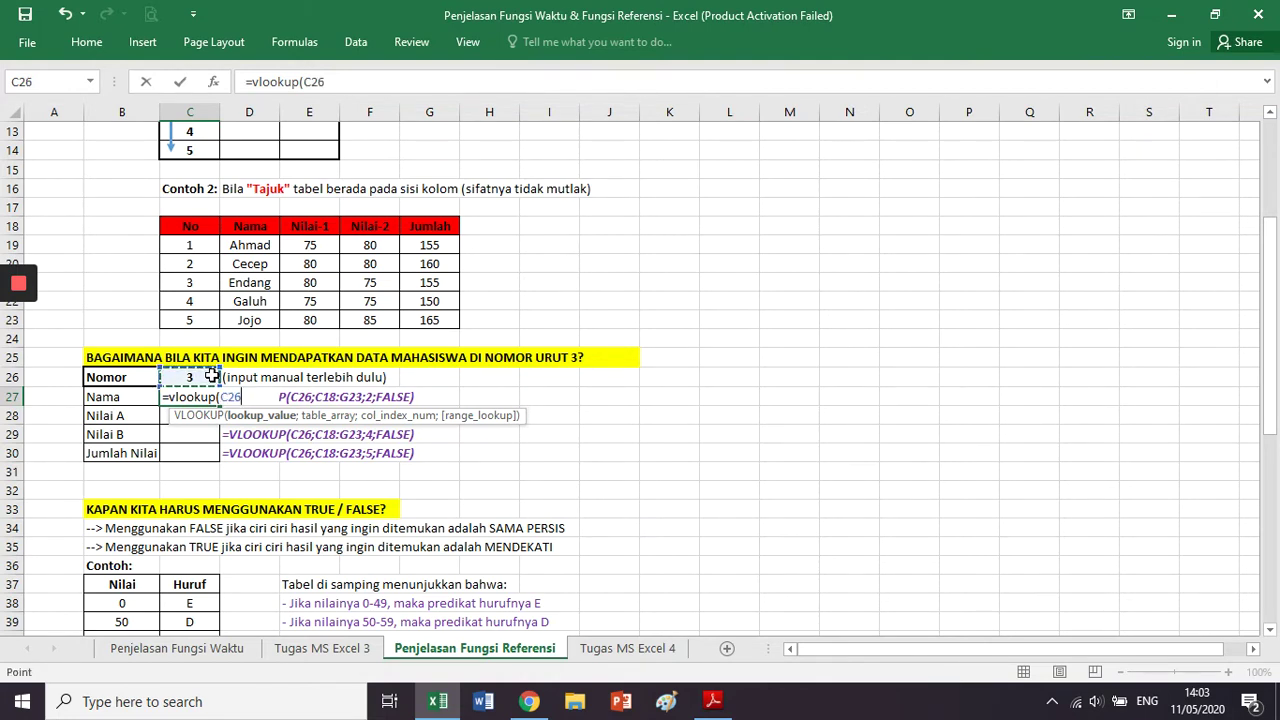
# Complete the VLOOKUP in C27 with table range C18:G23, column number 2 and FALSE for an exact match
pyautogui.write(';')
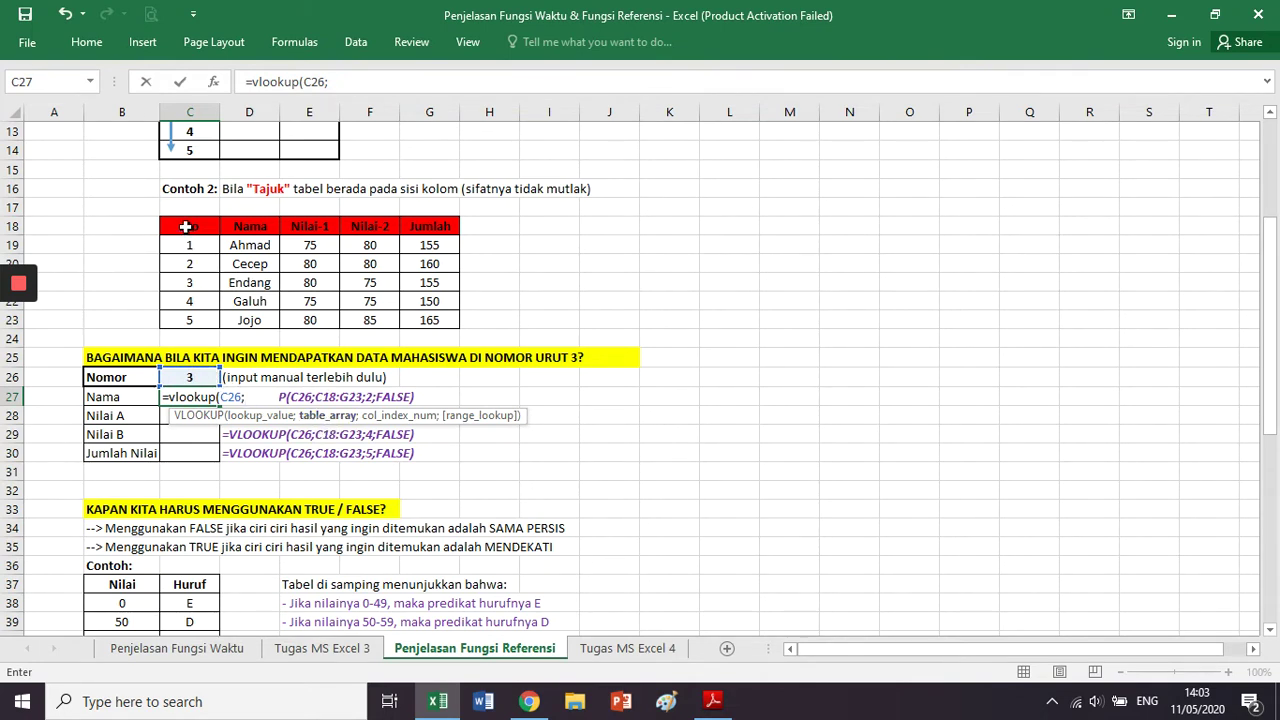
pyautogui.moveTo(185, 227); pyautogui.dragTo(428, 316)
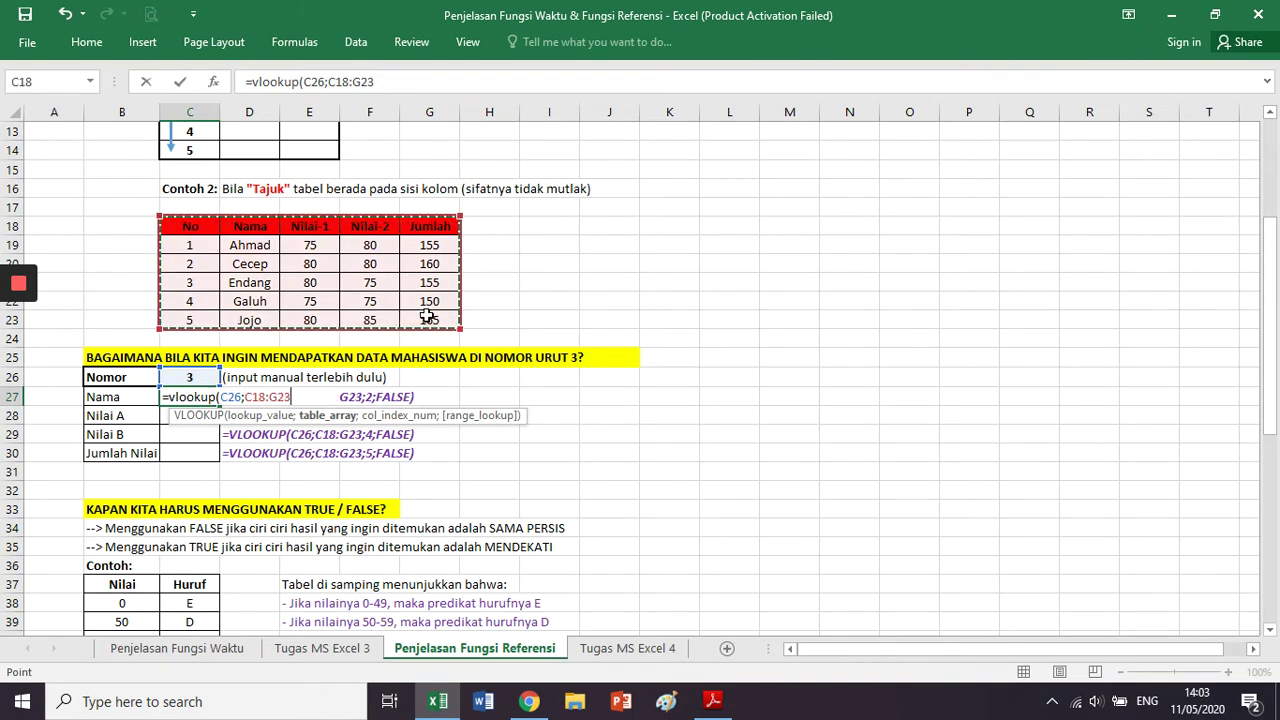
pyautogui.write(';')
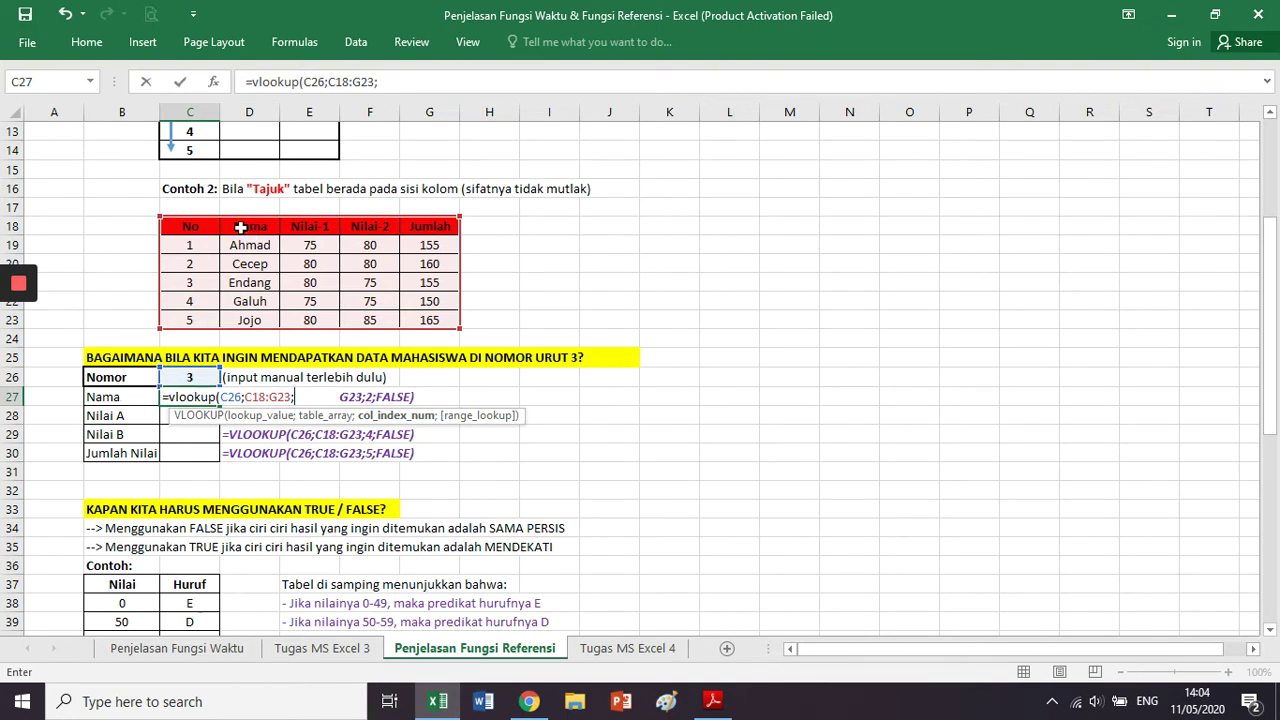
pyautogui.write('2')
pyautogui.write(';')
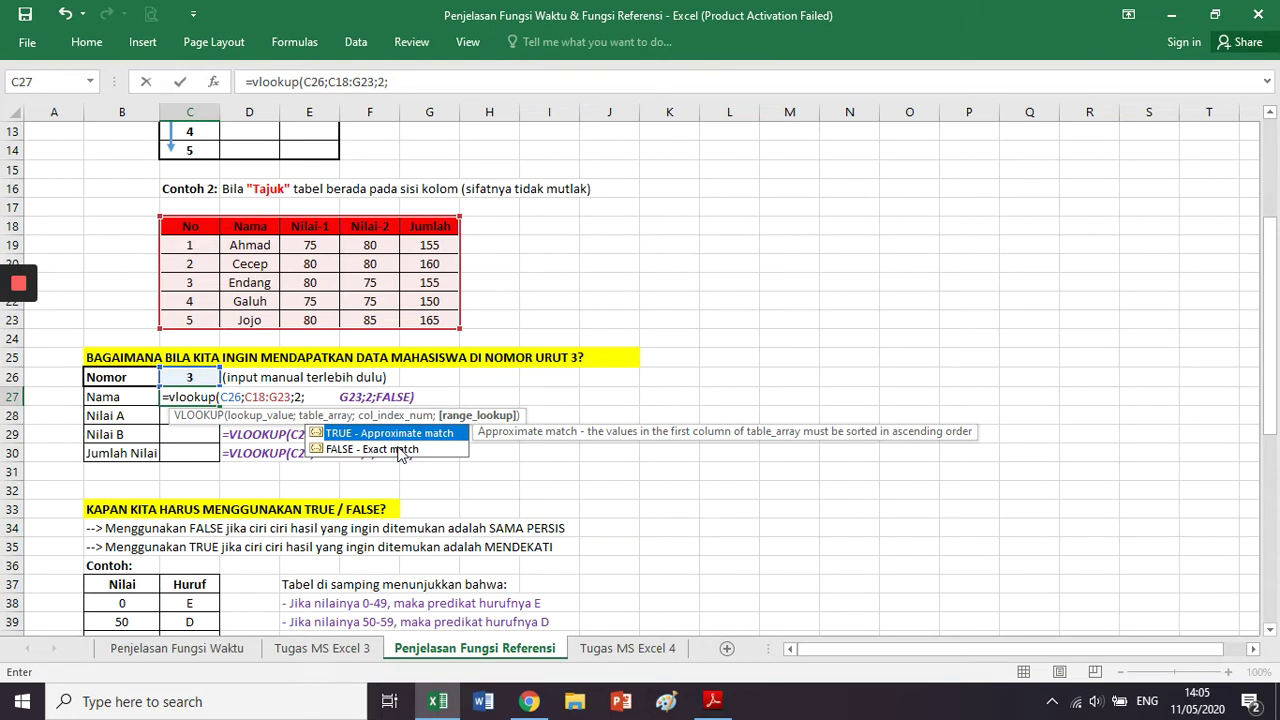
pyautogui.write('FALSE)')
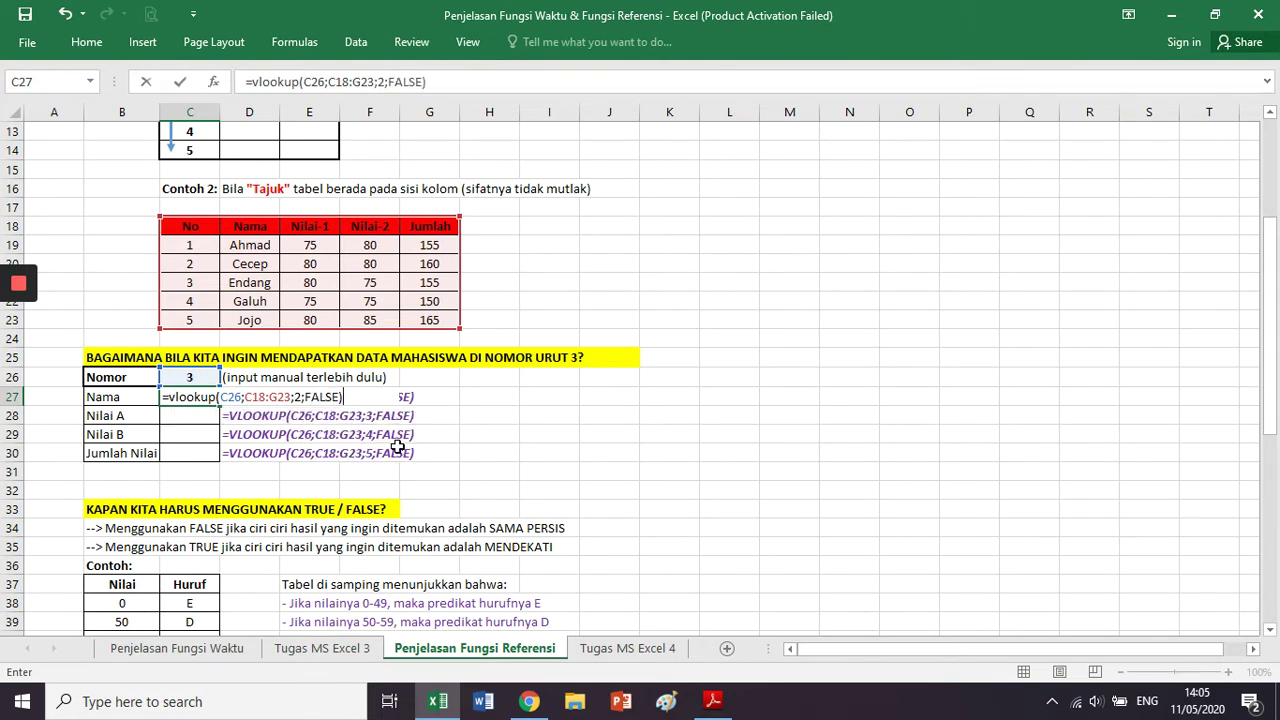
pyautogui.press('Return')
# Copy the VLOOKUP formula text from C27 into C28 for Nilai A and change its column number to 3
pyautogui.click(174, 399)
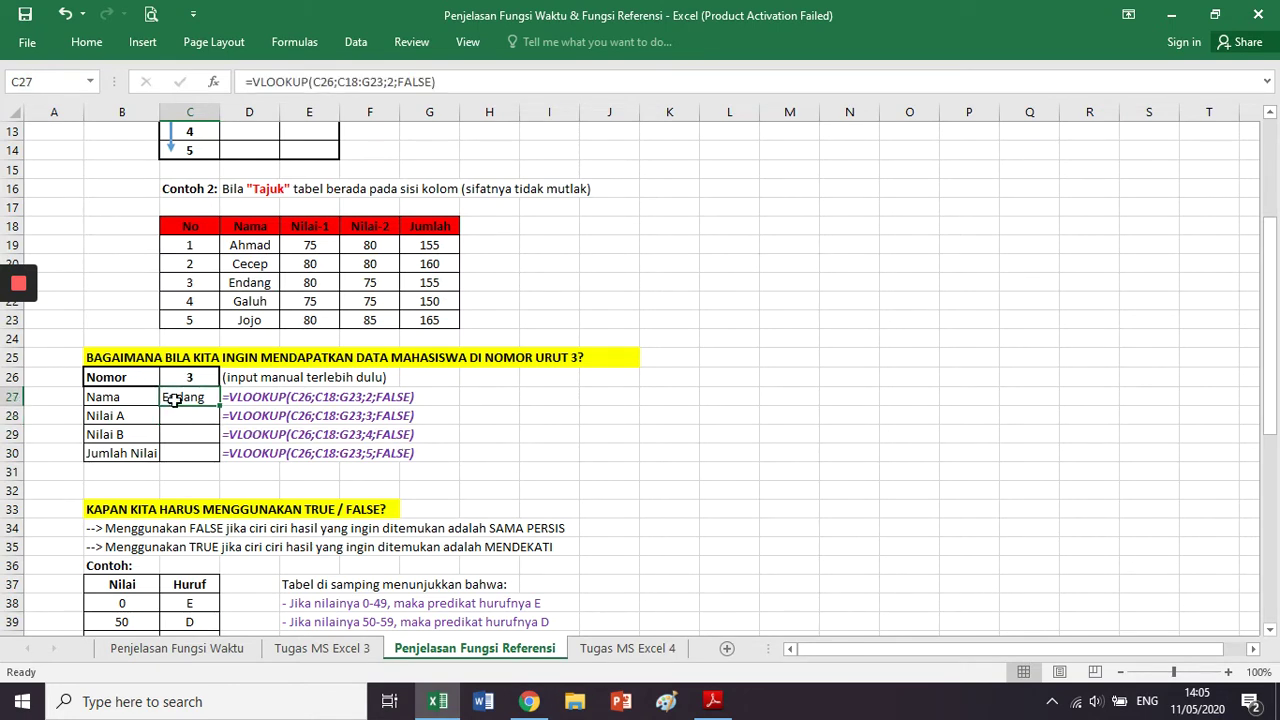
pyautogui.moveTo(457, 80); pyautogui.dragTo(231, 71)
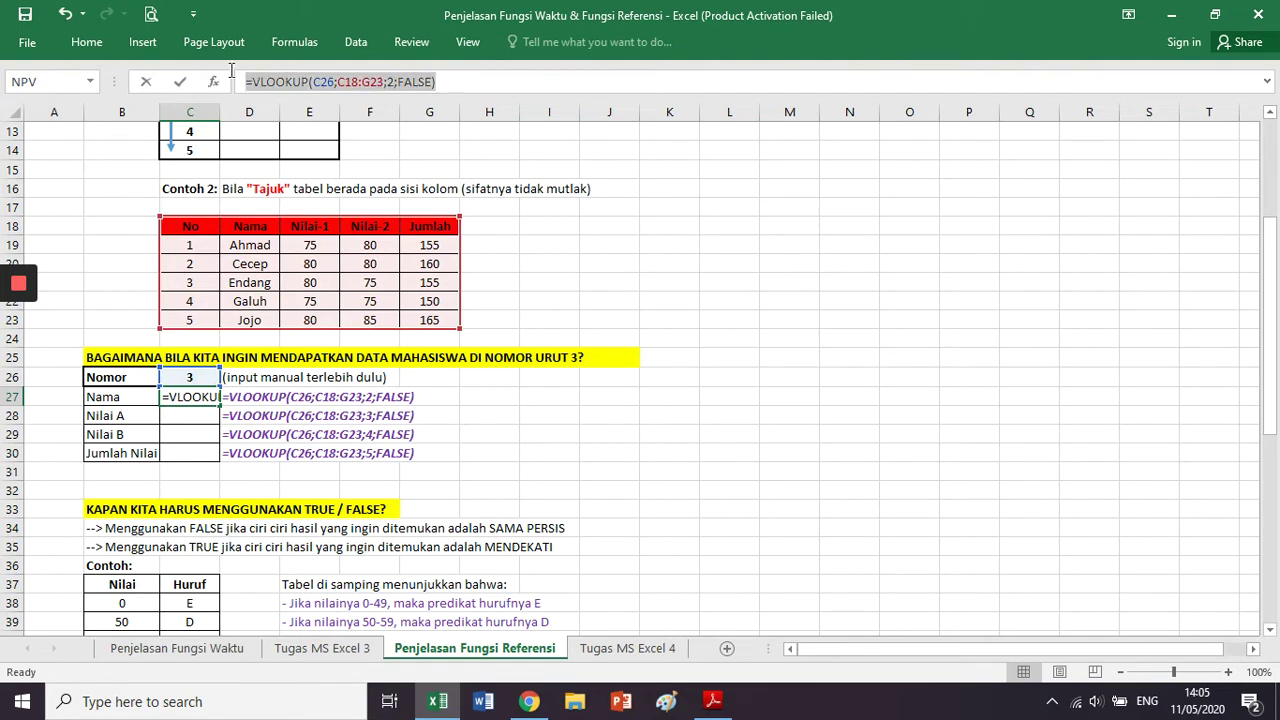
pyautogui.hotkey('ctrl', 'c')
pyautogui.press('Return')
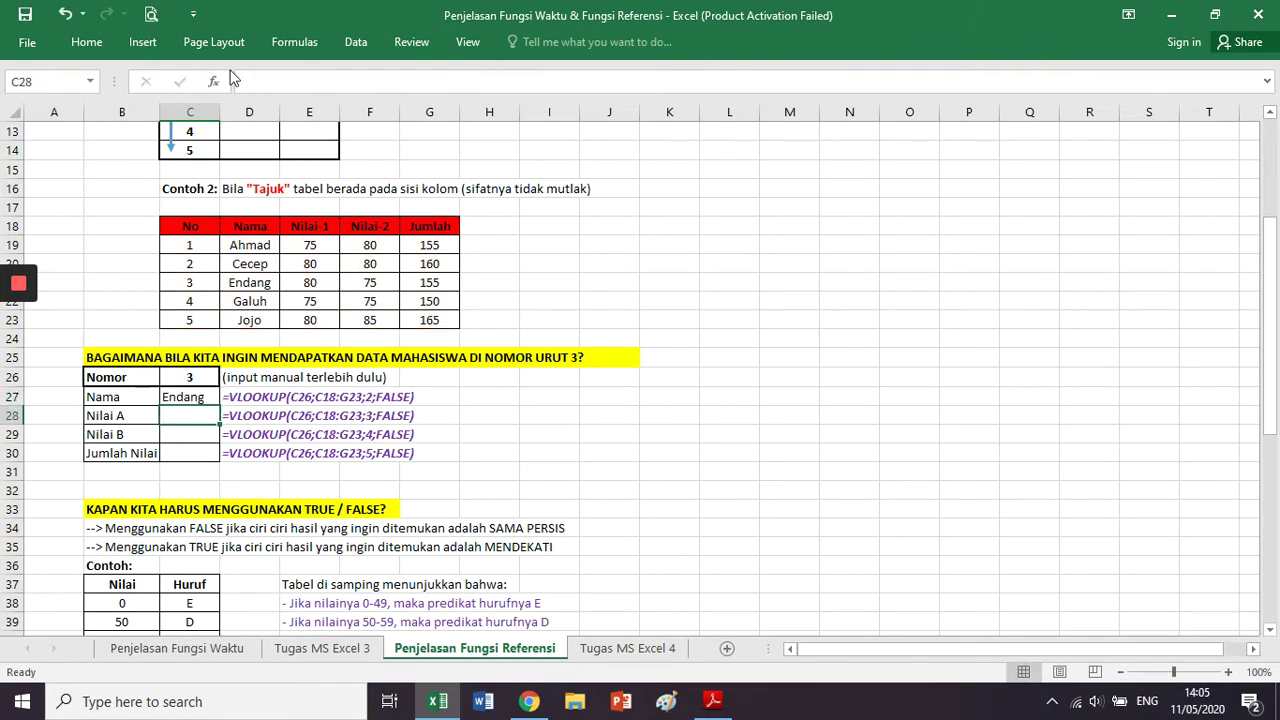
pyautogui.click(268, 80)
pyautogui.hotkey('ctrl', 'v')
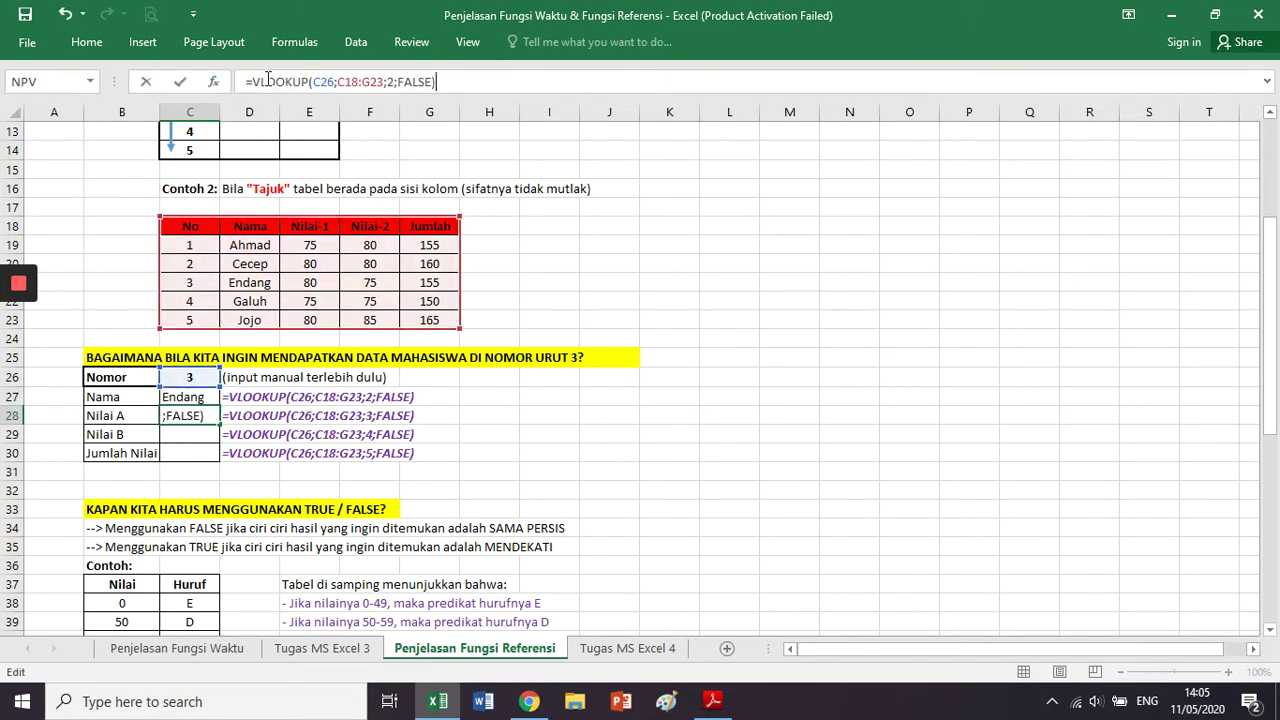
pyautogui.click(394, 82)
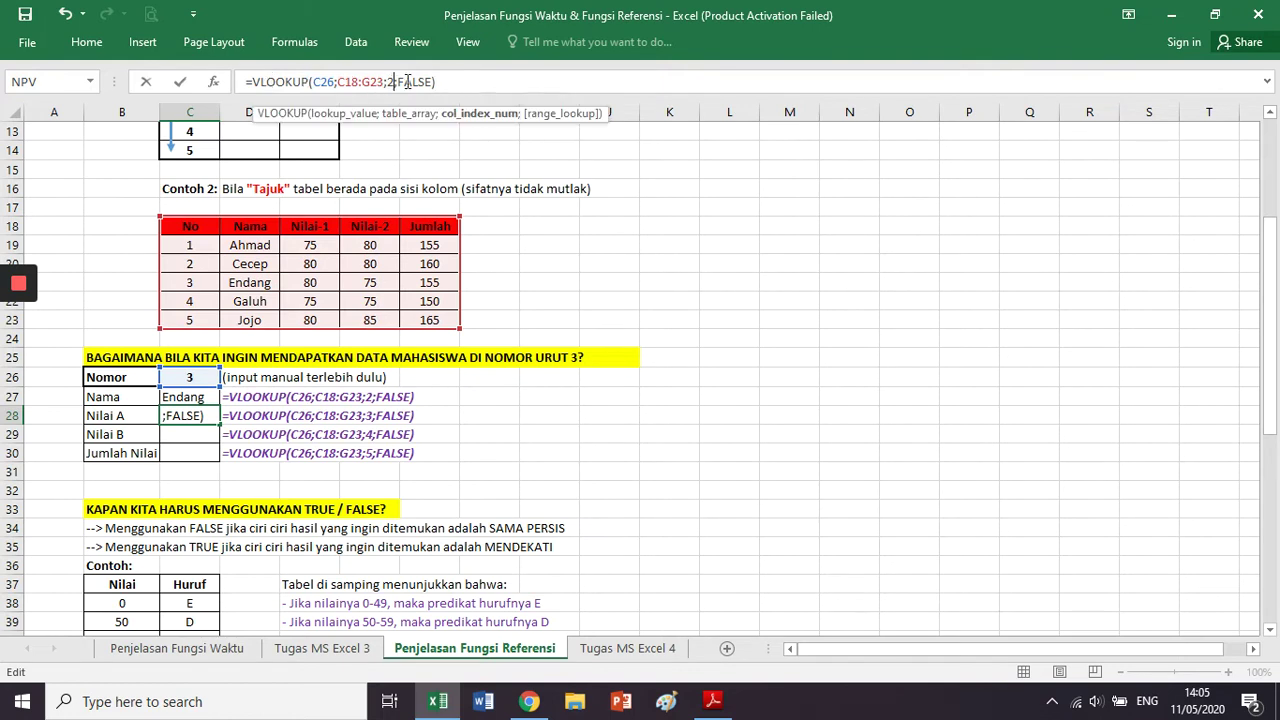
pyautogui.hotkey('shift', 'Left')
pyautogui.write('3')
pyautogui.press('Return')
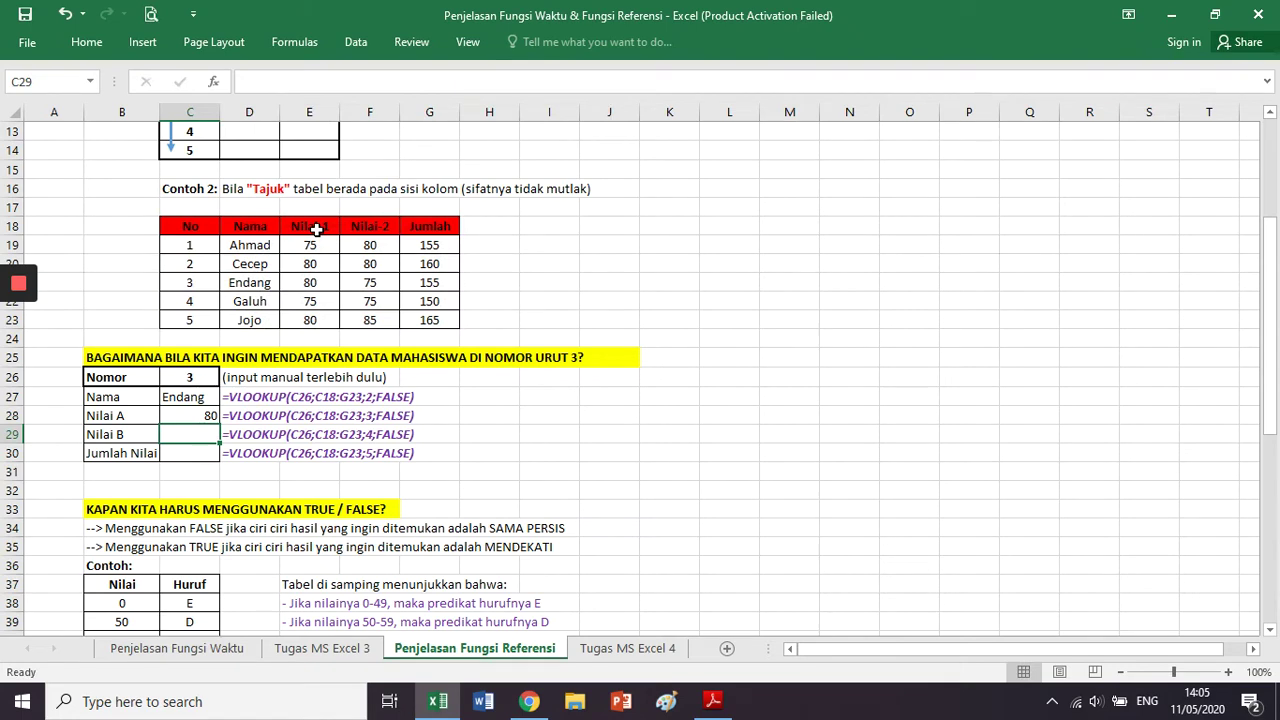
# Paste the copied VLOOKUP formula text into C29 for Nilai B, ready for editing at its column number
pyautogui.click(303, 80)
pyautogui.hotkey('ctrl', 'v')
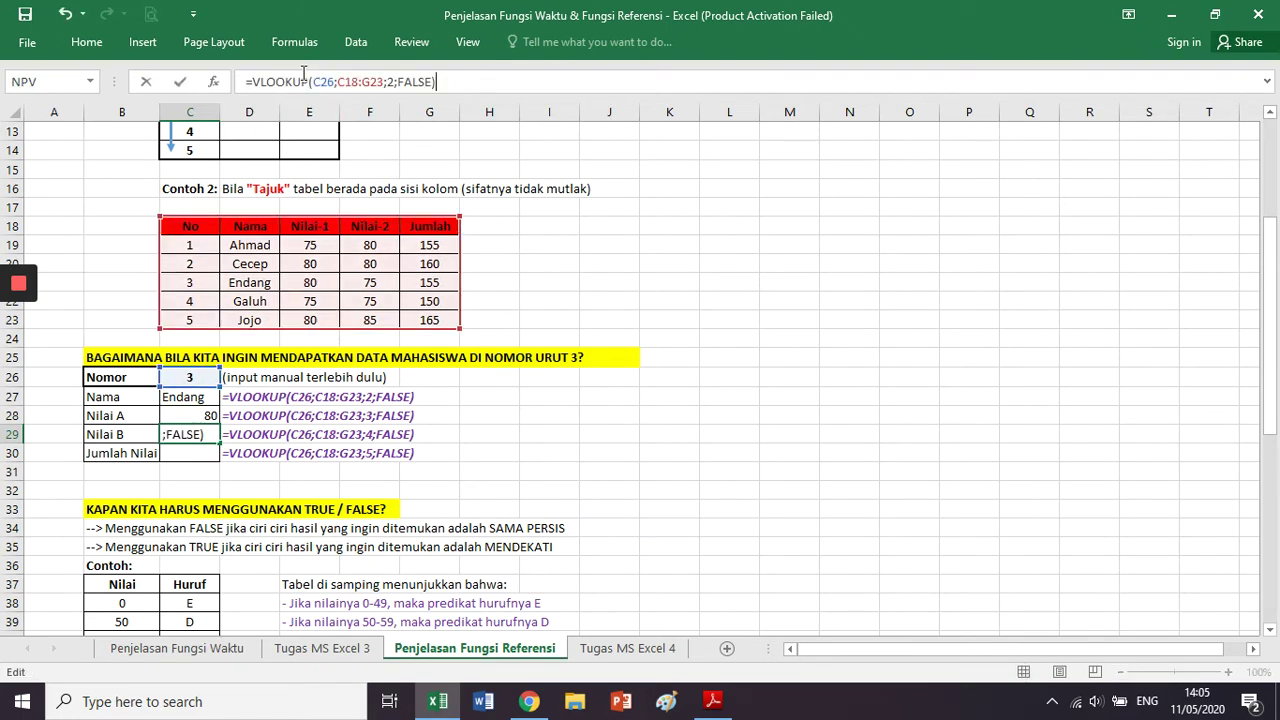
pyautogui.press('Left')
pyautogui.press('Left')
pyautogui.press('Left')
pyautogui.press('Left')
pyautogui.press('Left')
pyautogui.press('Left')
pyautogui.press('Left')
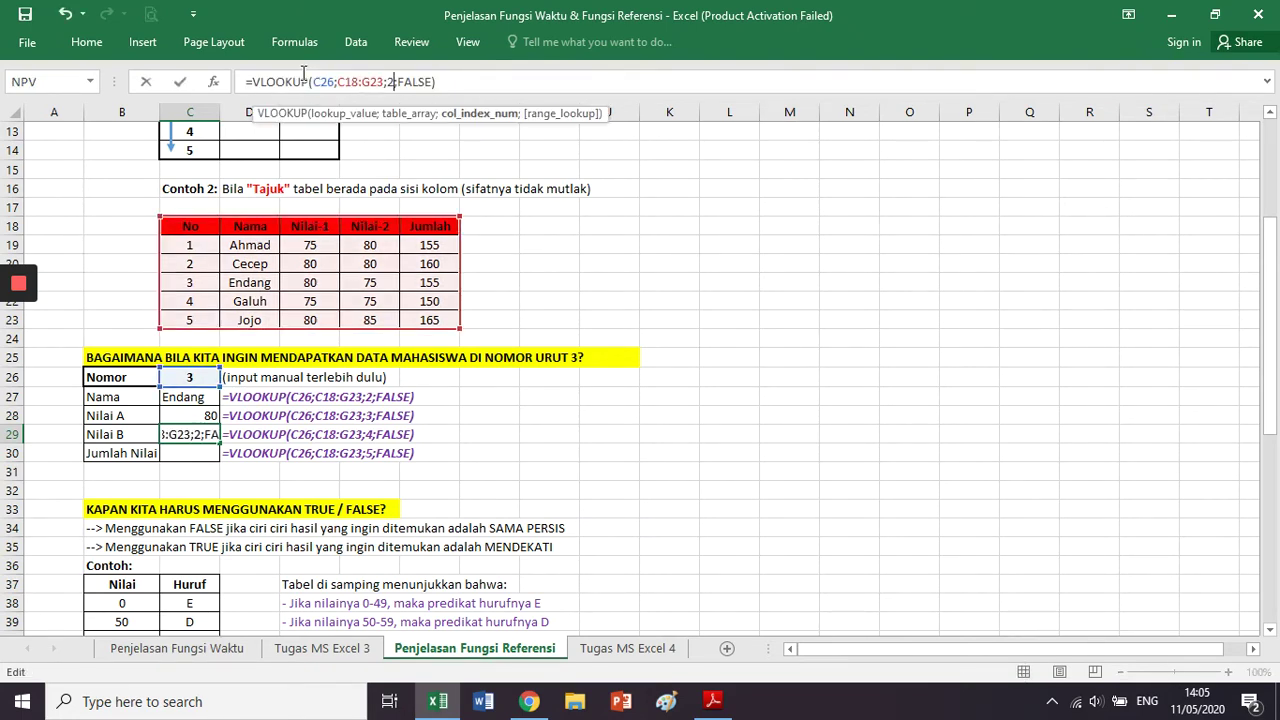
pyautogui.press('BackSpace')
pyautogui.press('BackSpace')
pyautogui.write('4')
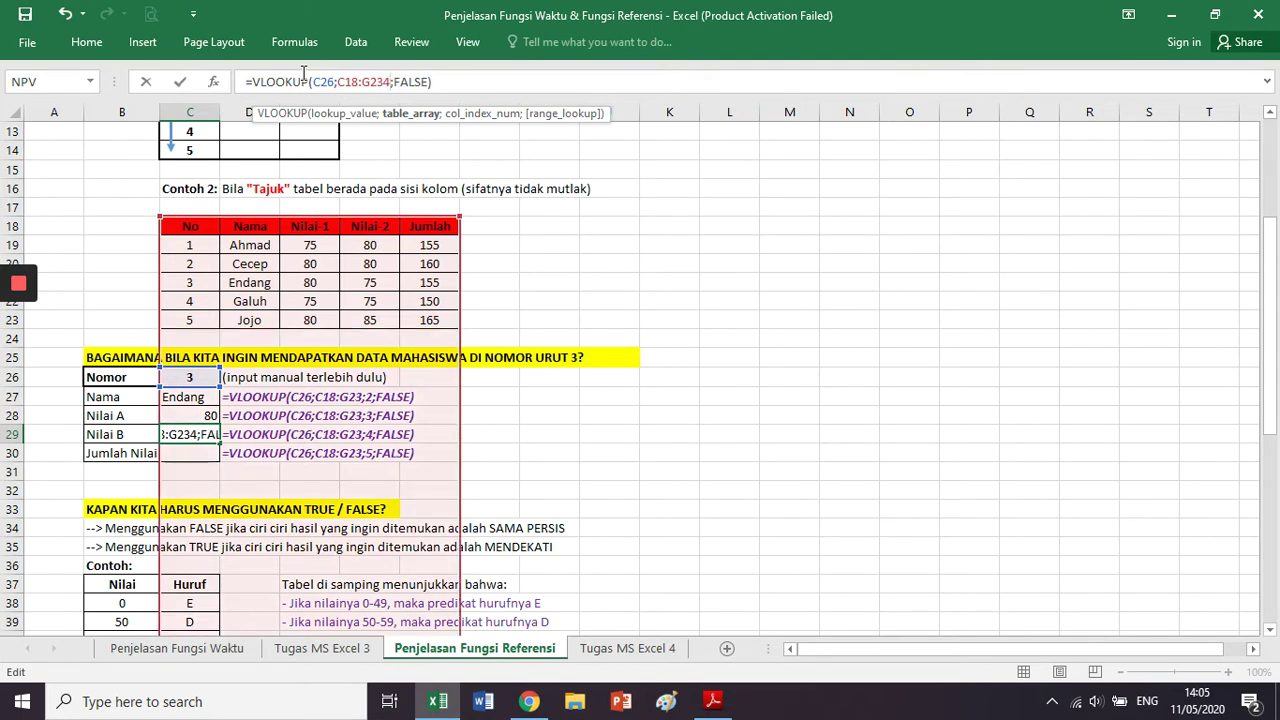
pyautogui.hotkey('ctrl', 'z')
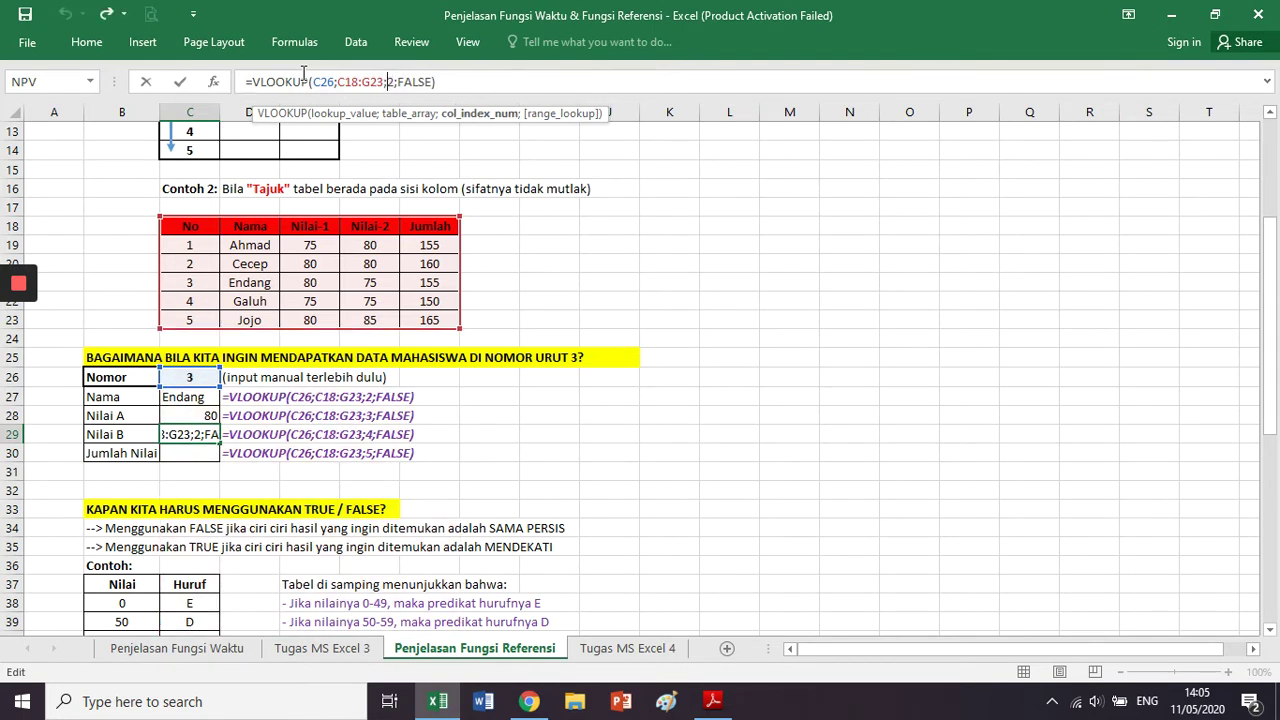
# Set the column number in the Nilai B formula in C29 to 4
pyautogui.write('4')
pyautogui.press('Delete')
pyautogui.press('Return')
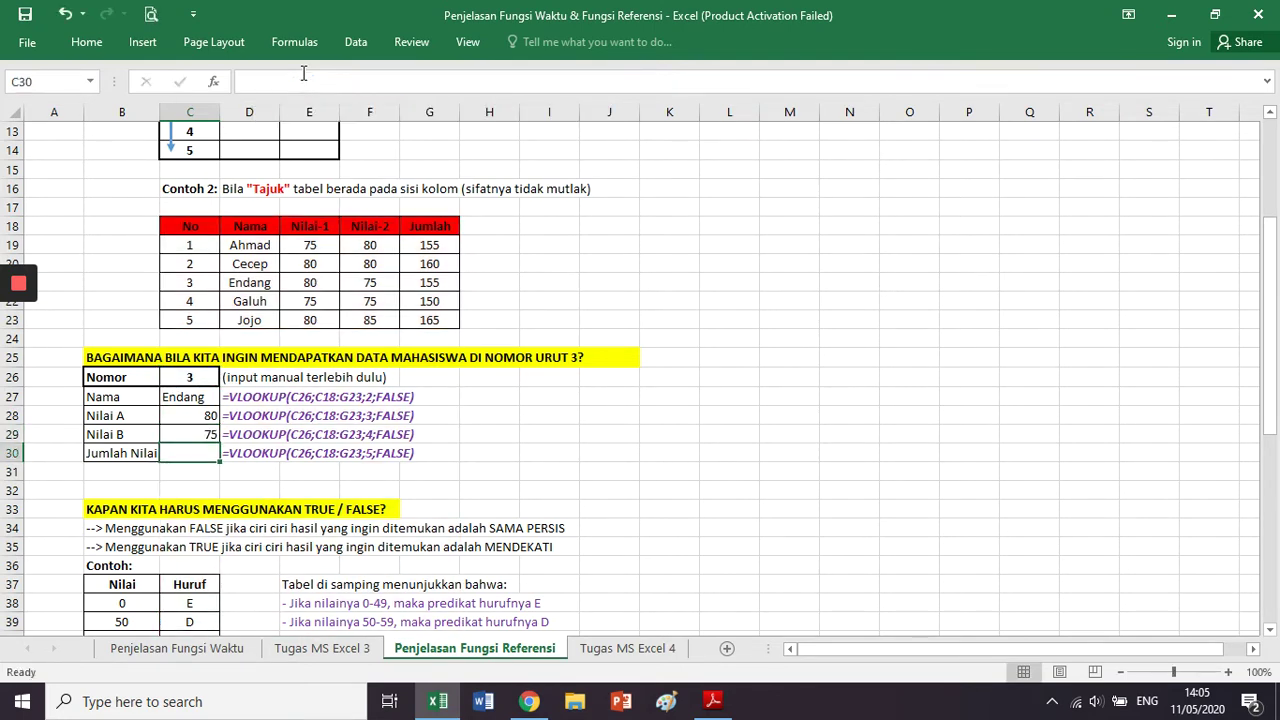
# Paste the copied VLOOKUP formula text into C30 for Jumlah Nilai and change its column number to 5
pyautogui.click(303, 73)
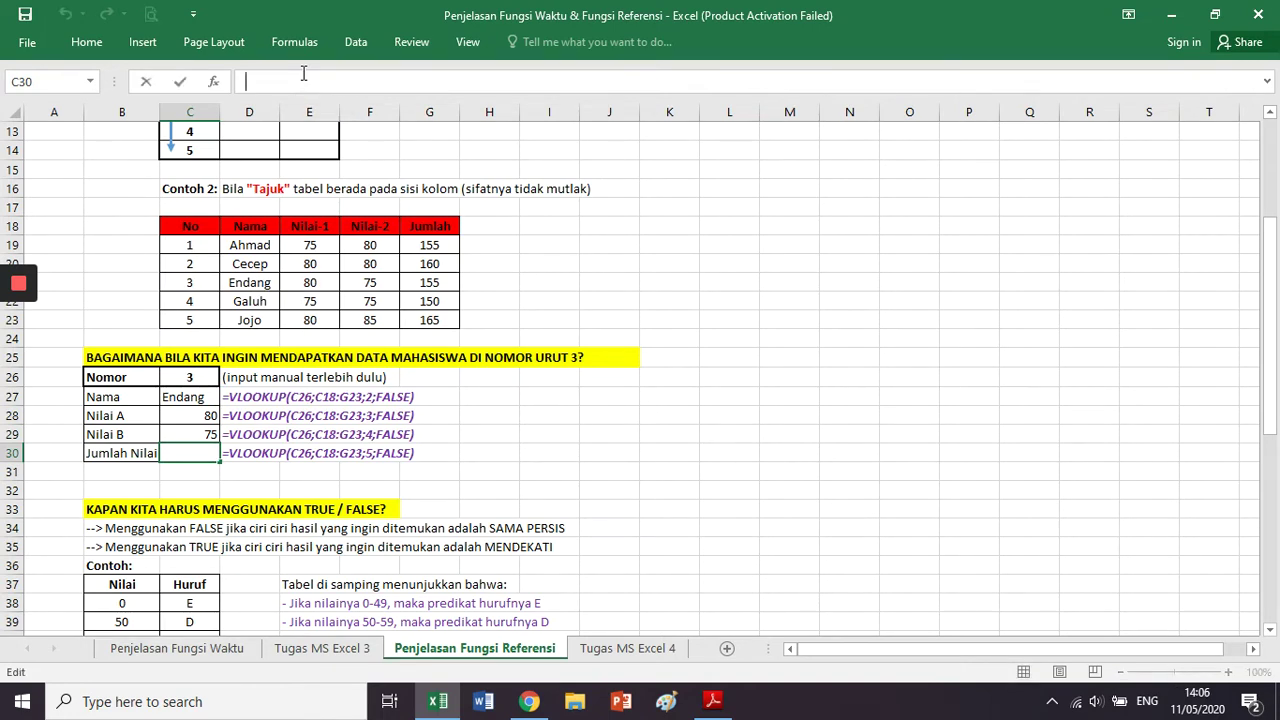
pyautogui.hotkey('ctrl', 'v')
pyautogui.press('Left')
pyautogui.press('Left')
pyautogui.press('Left')
pyautogui.press('Left')
pyautogui.press('Left')
pyautogui.press('Left')
pyautogui.press('Left')
pyautogui.press('Left')
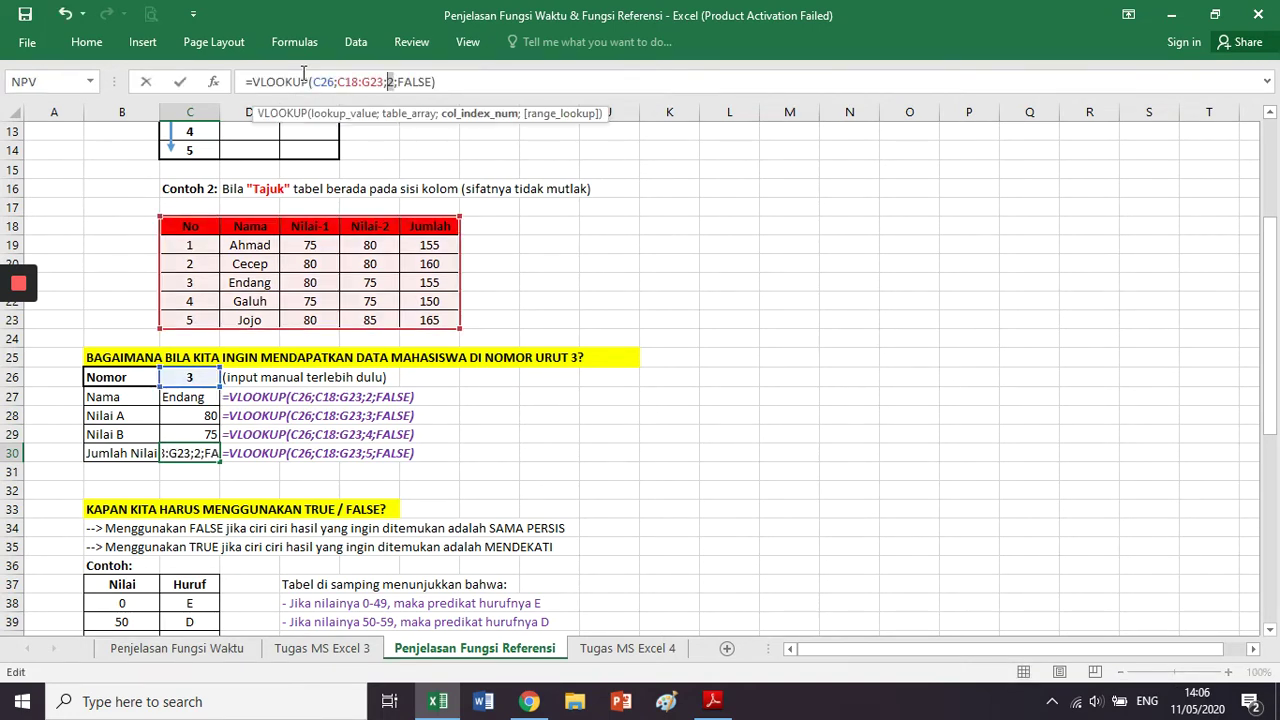
pyautogui.write('5')
pyautogui.press('Delete')
pyautogui.press('Return')
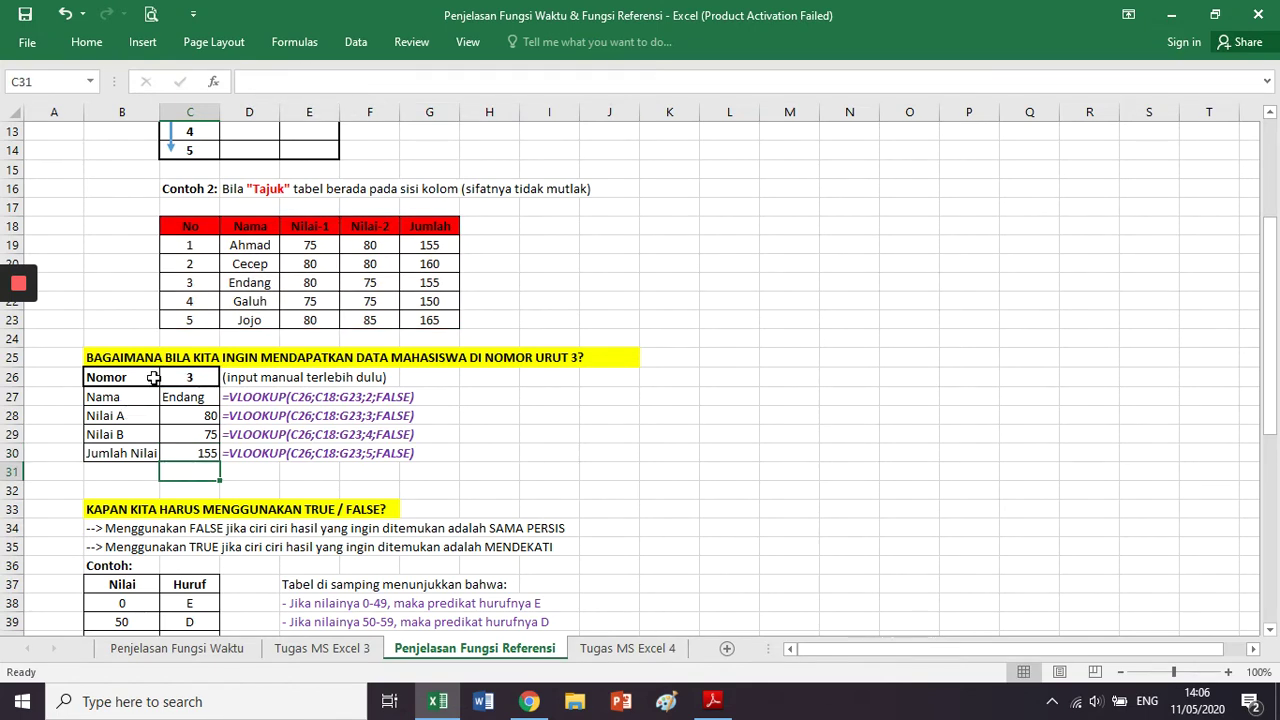
# Highlight the written sample formulas in D27:G30 and the row 33 heading about when to use TRUE / FALSE
pyautogui.moveTo(255, 399); pyautogui.dragTo(452, 462)
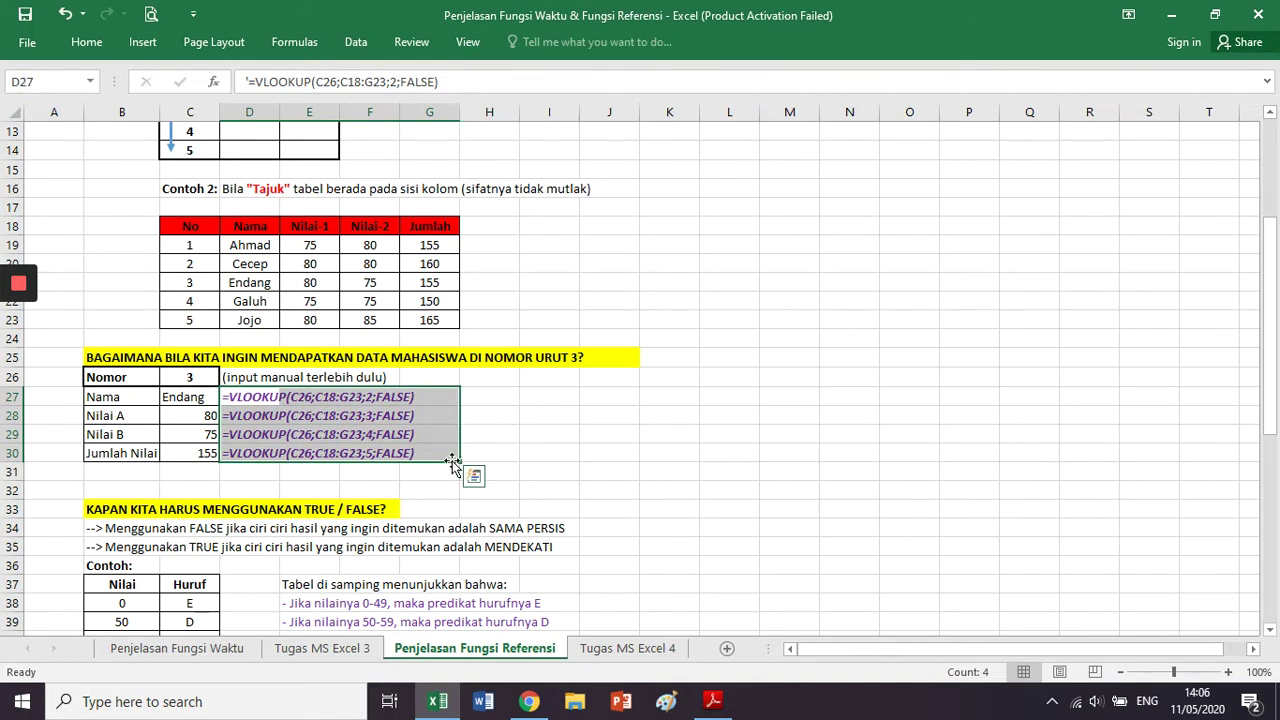
pyautogui.click(372, 472)
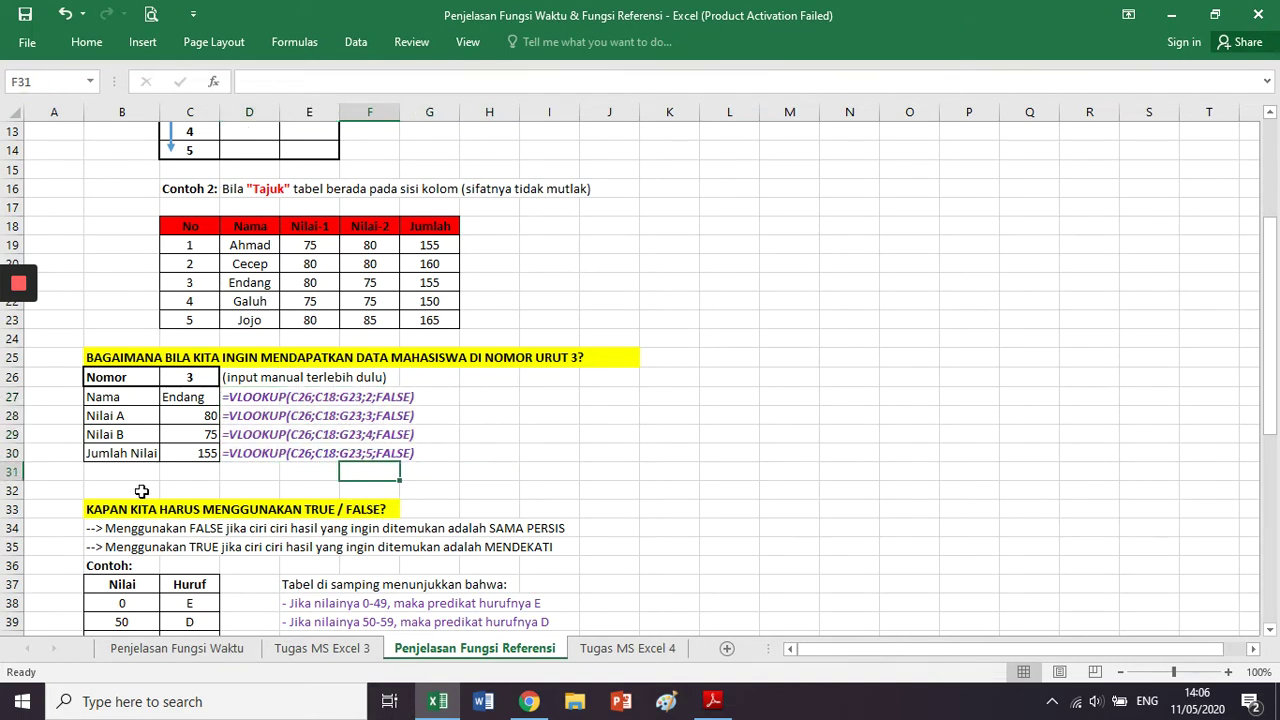
pyautogui.scroll(-2, 150, 492)
pyautogui.scroll(-3, 154, 492)
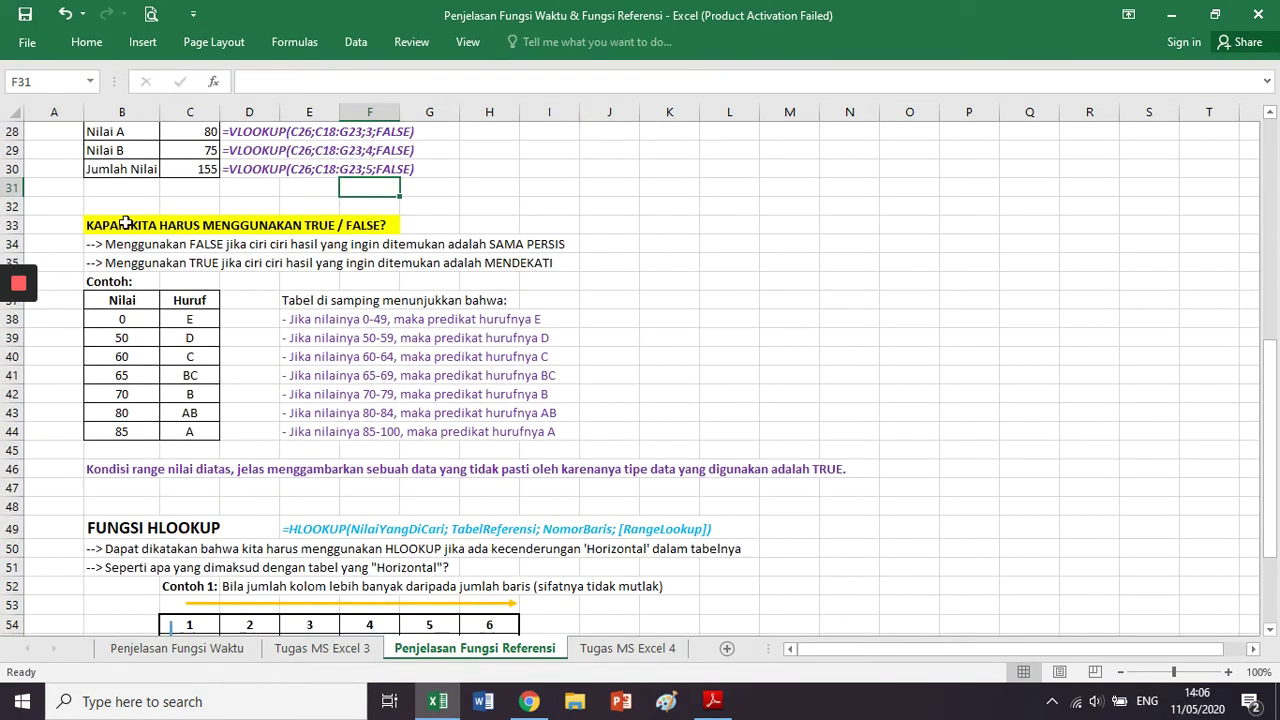
pyautogui.click(124, 224)
pyautogui.moveTo(124, 224); pyautogui.dragTo(370, 228)
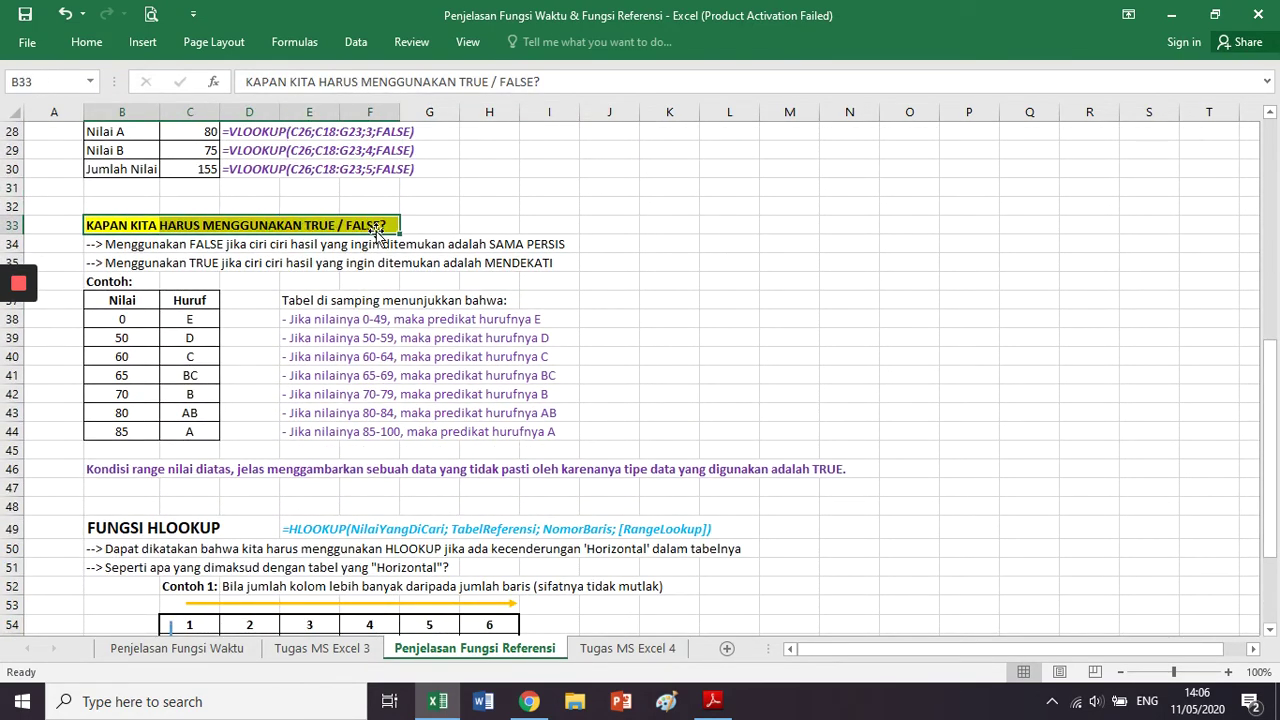
pyautogui.scroll(1, 375, 232)
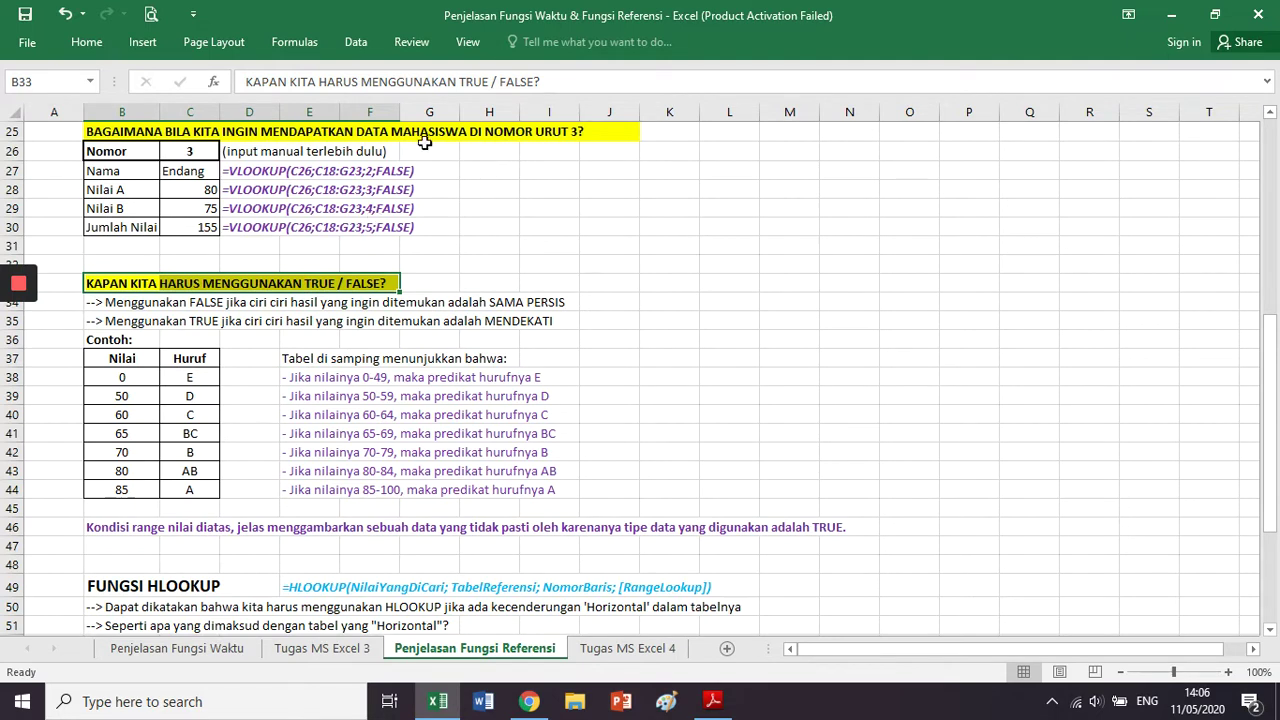
pyautogui.click(467, 264)
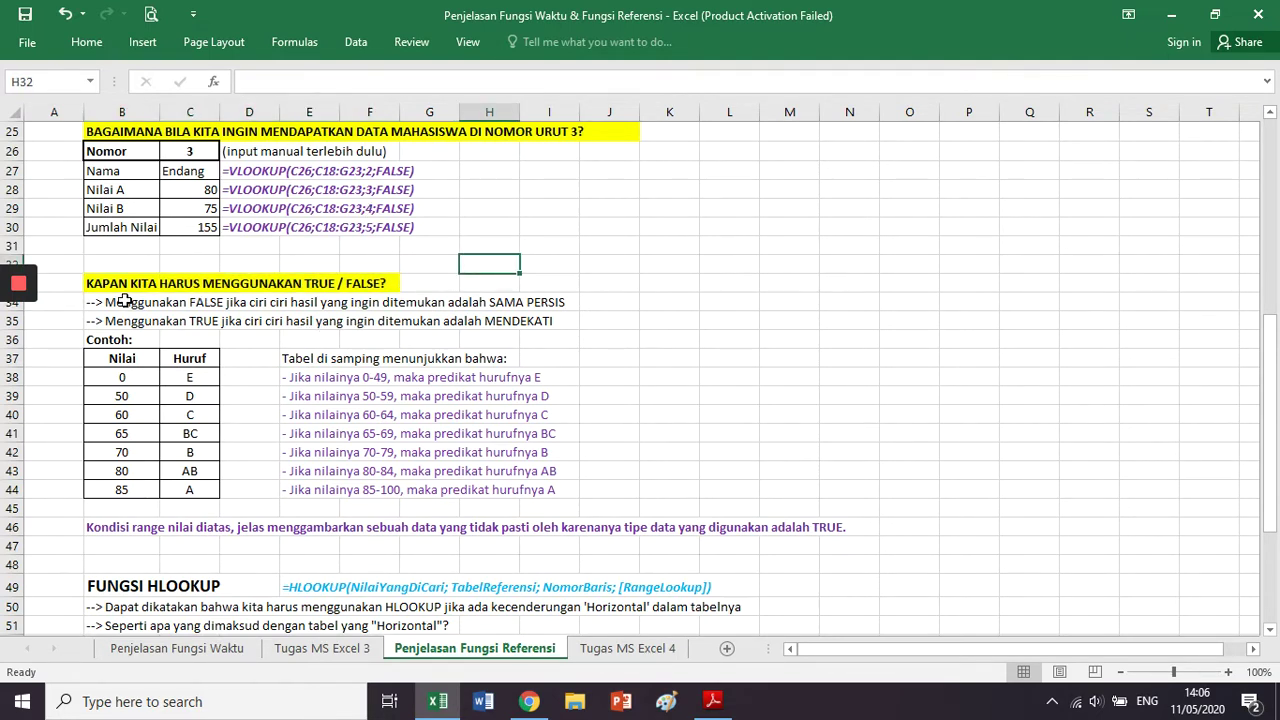
# Highlight the row 34 rule on using FALSE and relate it to the Nama formula in D27 and the Contoh 2 table
pyautogui.moveTo(123, 301); pyautogui.dragTo(549, 304)
pyautogui.scroll(2, 549, 304)
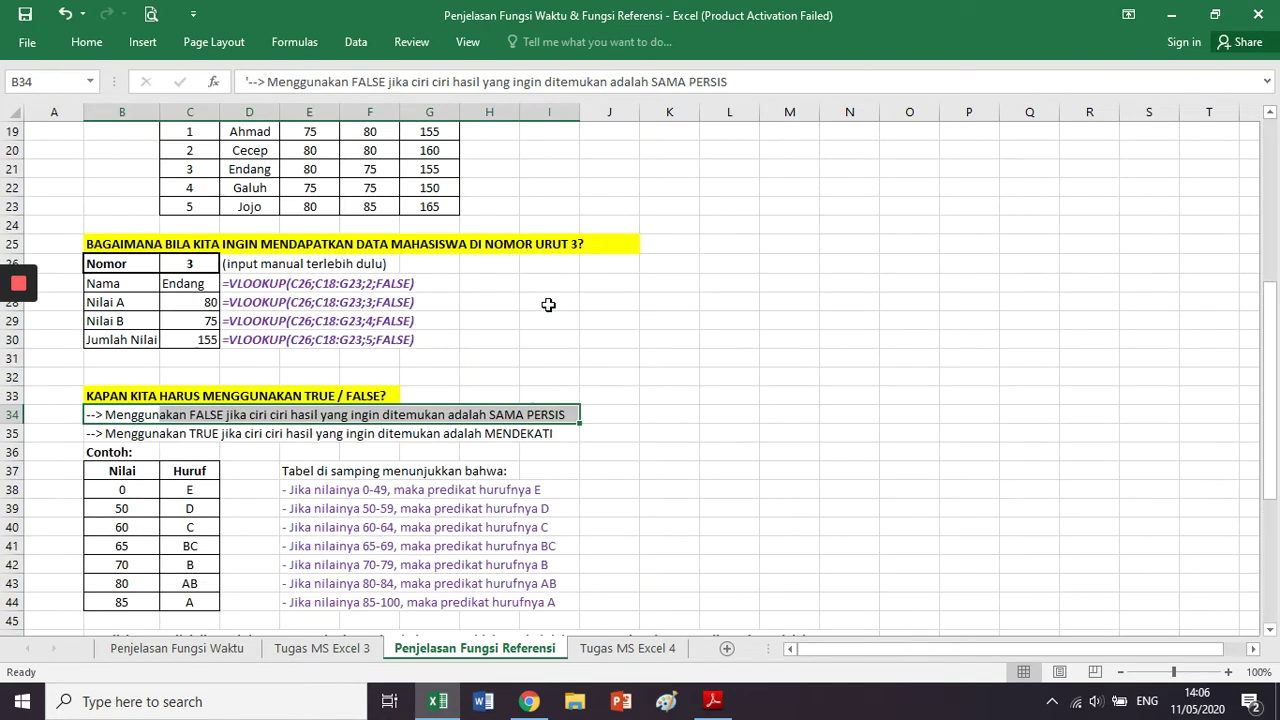
pyautogui.click(270, 285)
pyautogui.scroll(5, 270, 285)
pyautogui.scroll(-2, 270, 285)
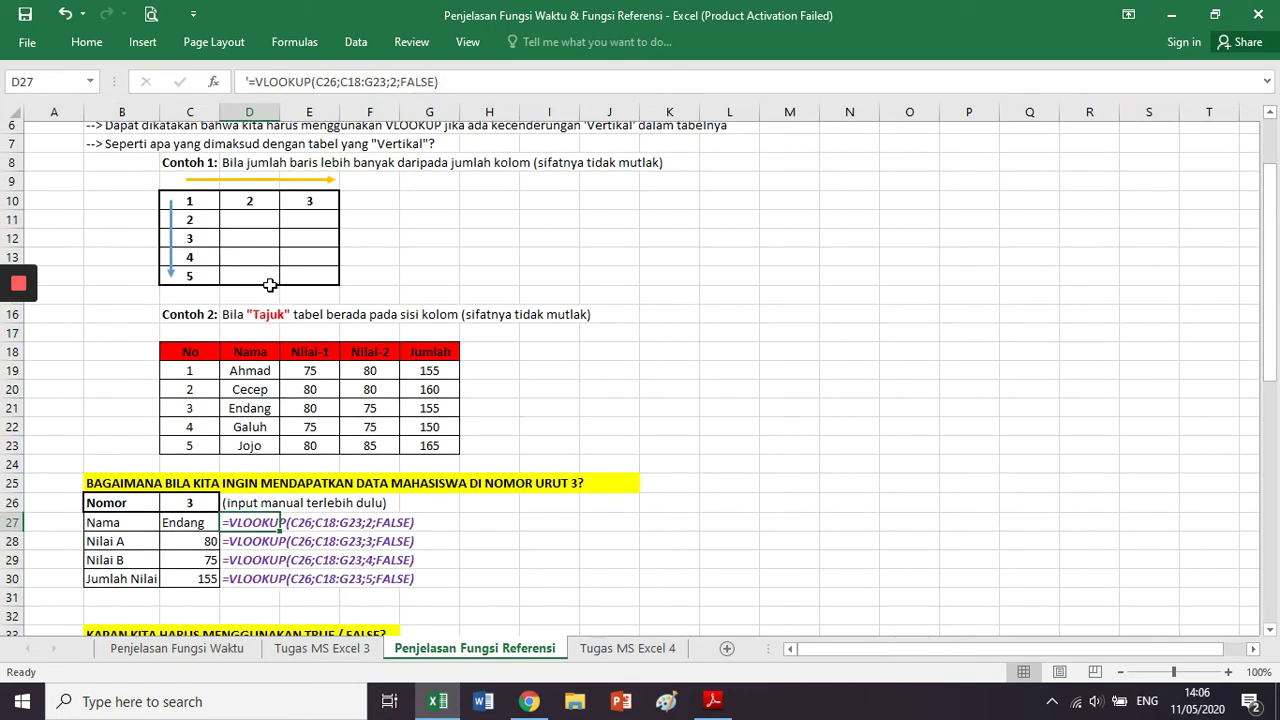
# Relate the Nomor value in C26 to the VLOOKUP syntax in row 5 and highlight the matching No and Nama cells C21:D21 in the Contoh 2 table
pyautogui.click(203, 435)
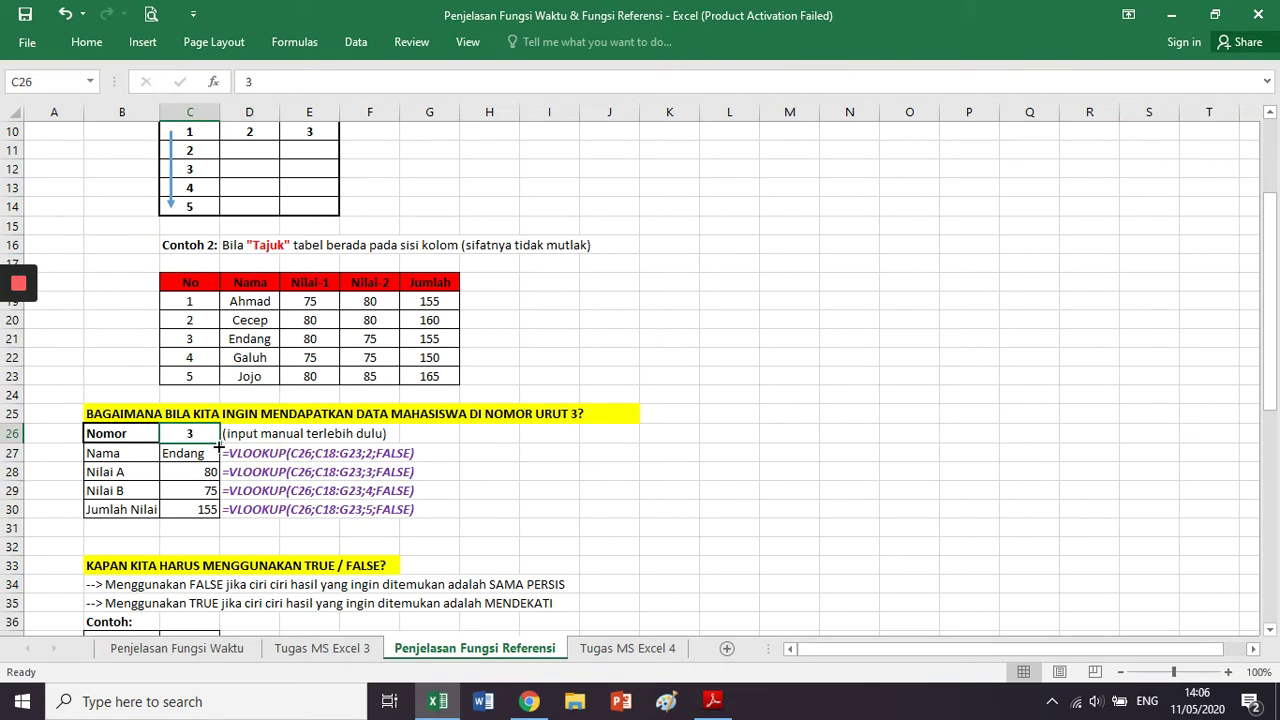
pyautogui.scroll(2, 177, 526)
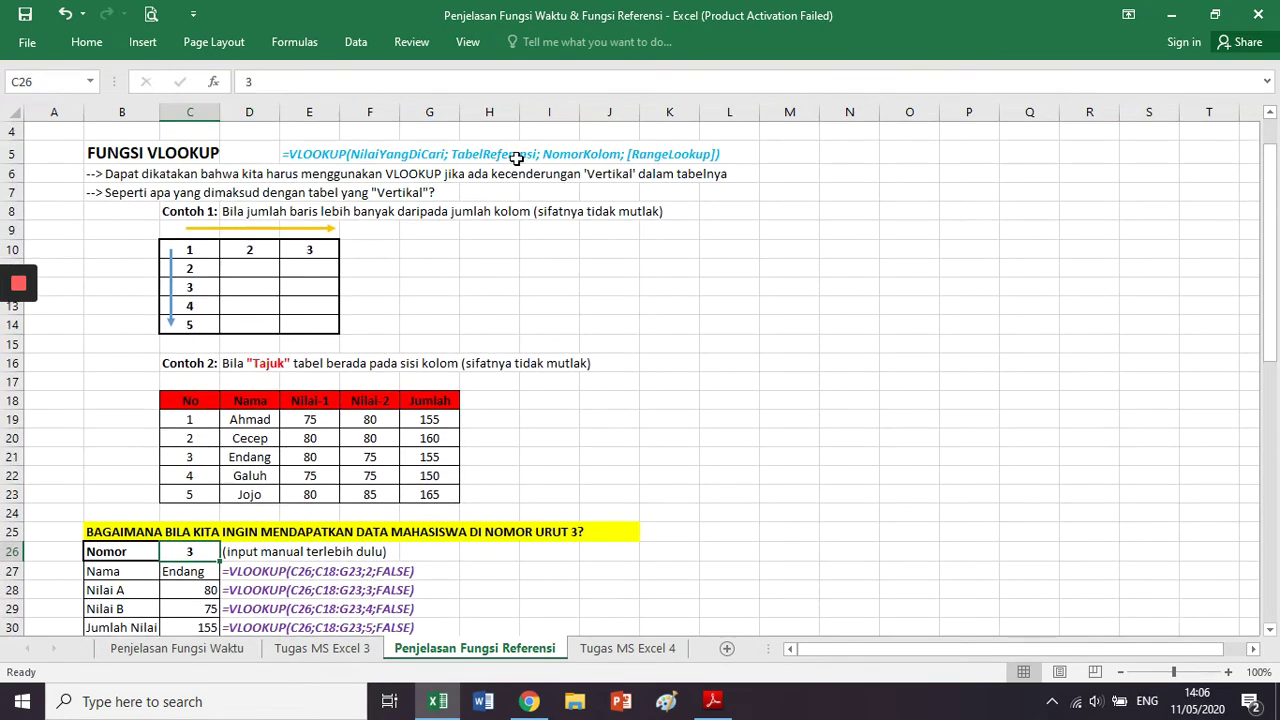
pyautogui.click(555, 155)
pyautogui.scroll(-1, 359, 386)
pyautogui.scroll(-4, 359, 386)
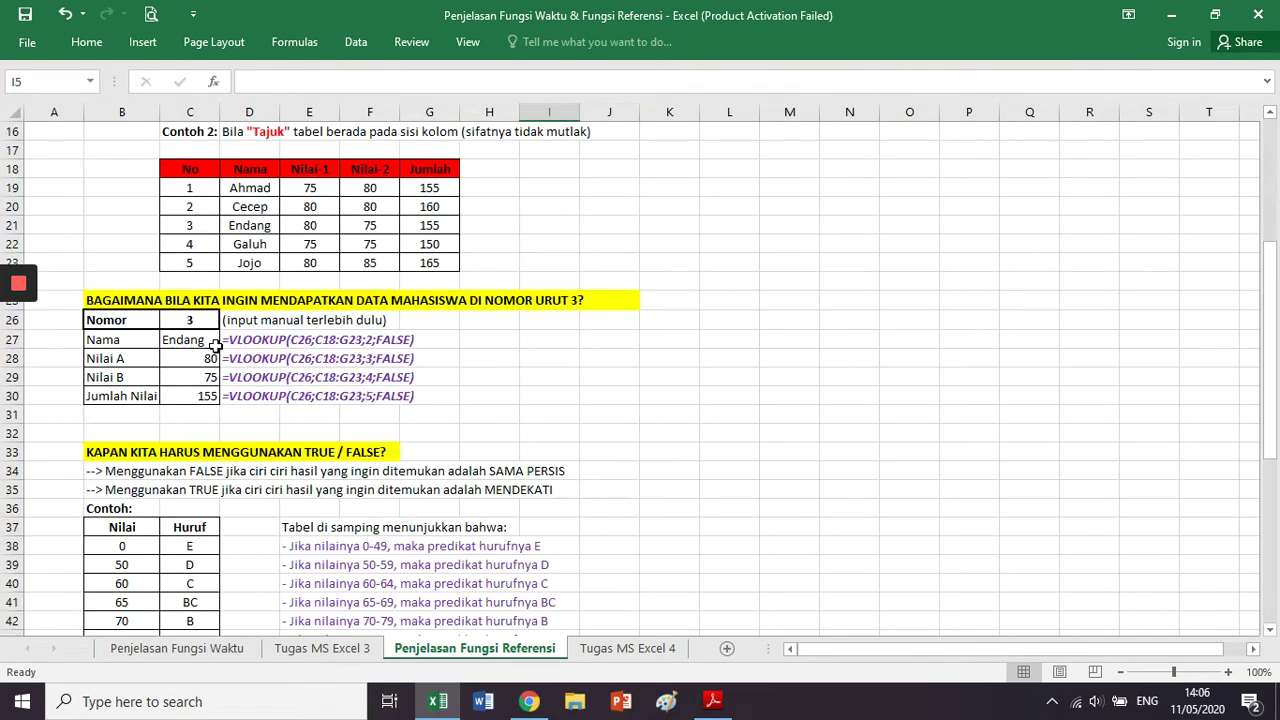
pyautogui.click(212, 339)
pyautogui.click(208, 228)
pyautogui.moveTo(208, 228); pyautogui.dragTo(254, 229)
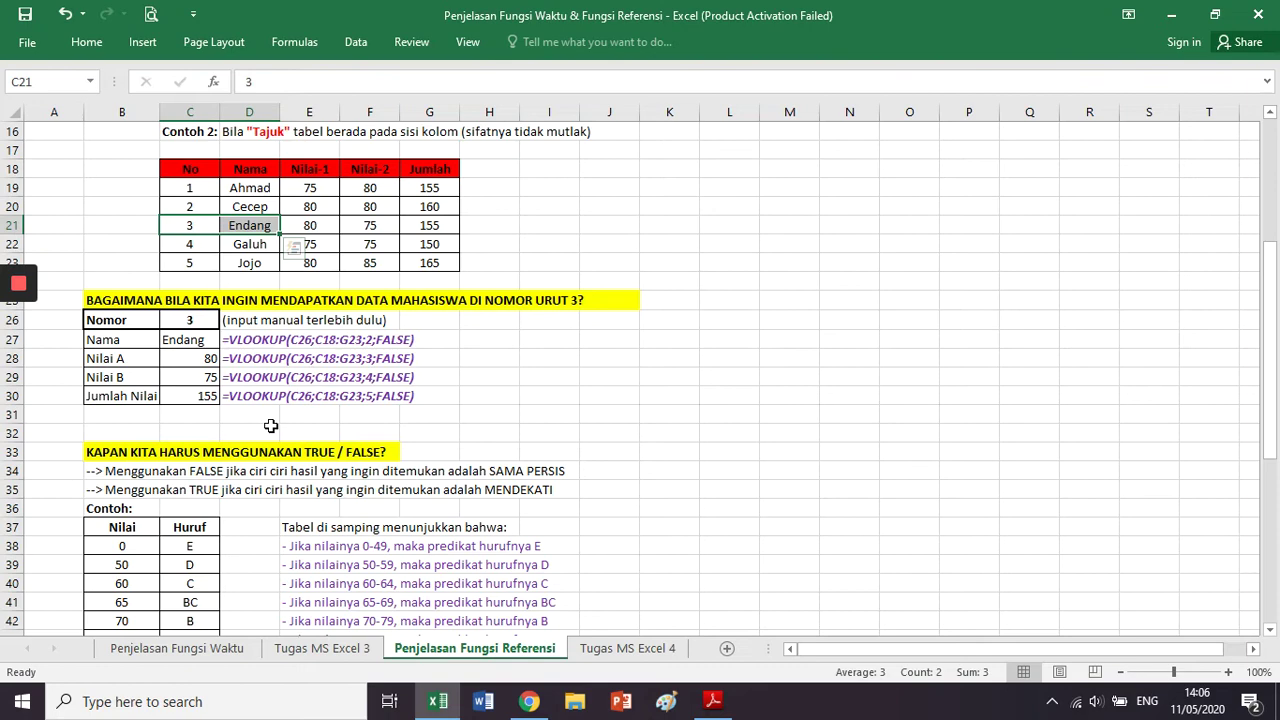
pyautogui.click(271, 425)
# Highlight the row 35 rule on using TRUE when the result sought is an approximate match (MENDEKATI)
pyautogui.scroll(-2, 272, 425)
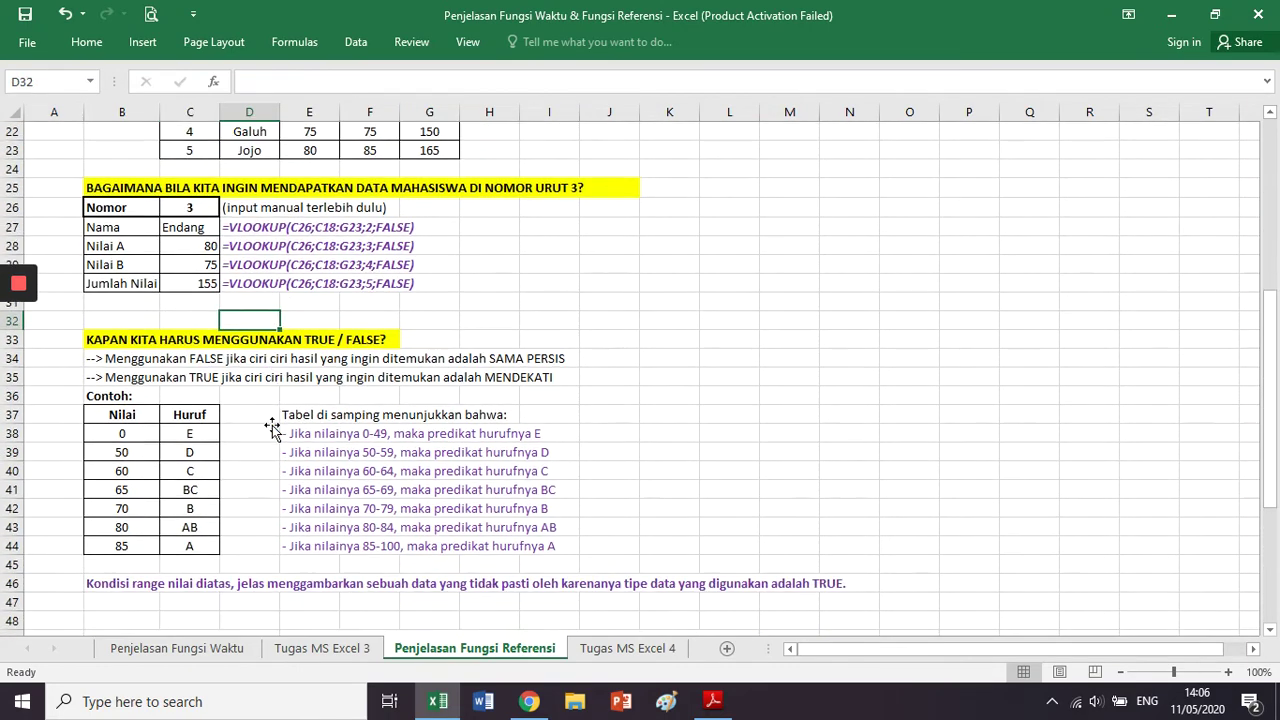
pyautogui.click(128, 375)
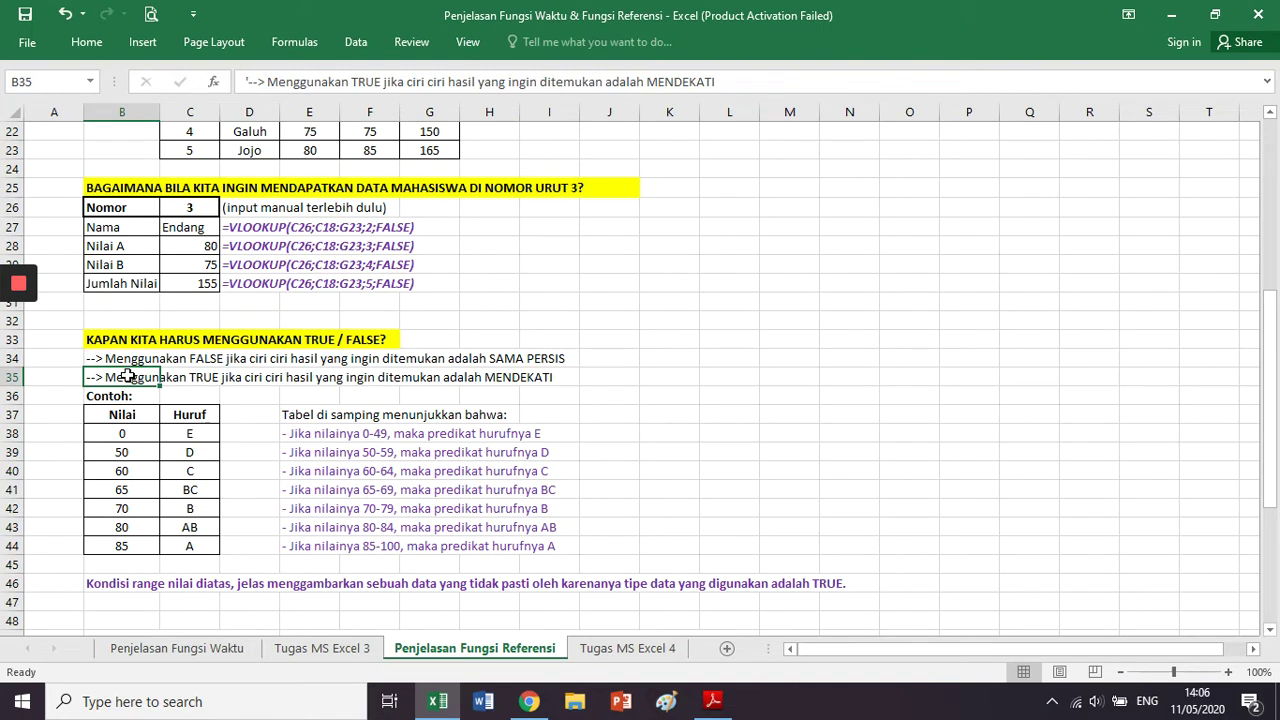
pyautogui.moveTo(128, 375); pyautogui.dragTo(560, 380)
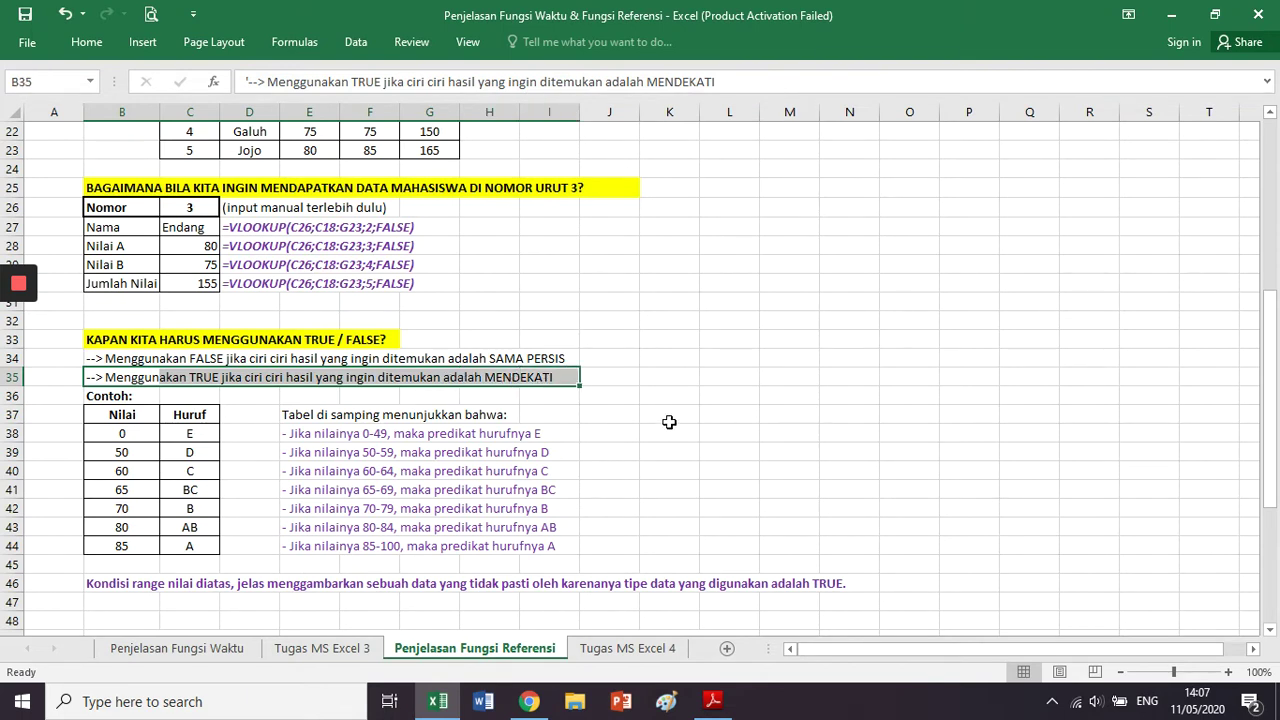
pyautogui.click(669, 422)
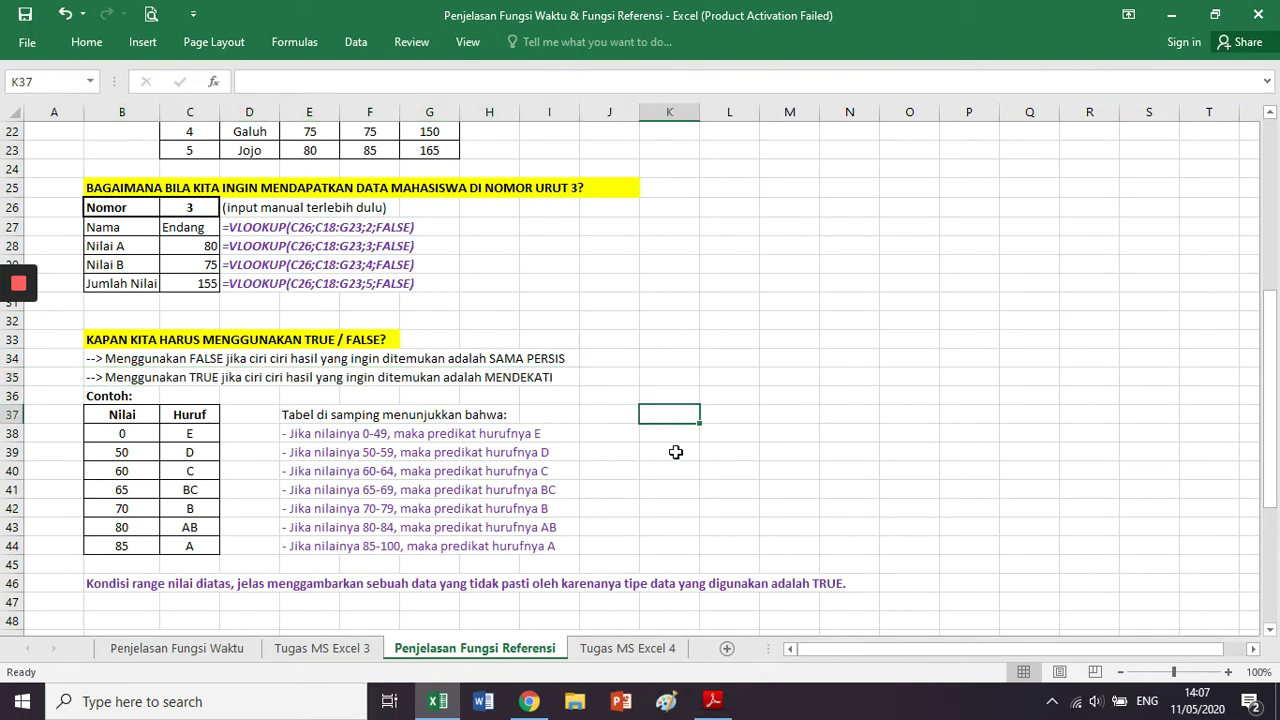
# Highlight the Contoh grade table of Nilai and Huruf in B37:C44, including its first score of 0
pyautogui.moveTo(133, 396); pyautogui.dragTo(248, 565)
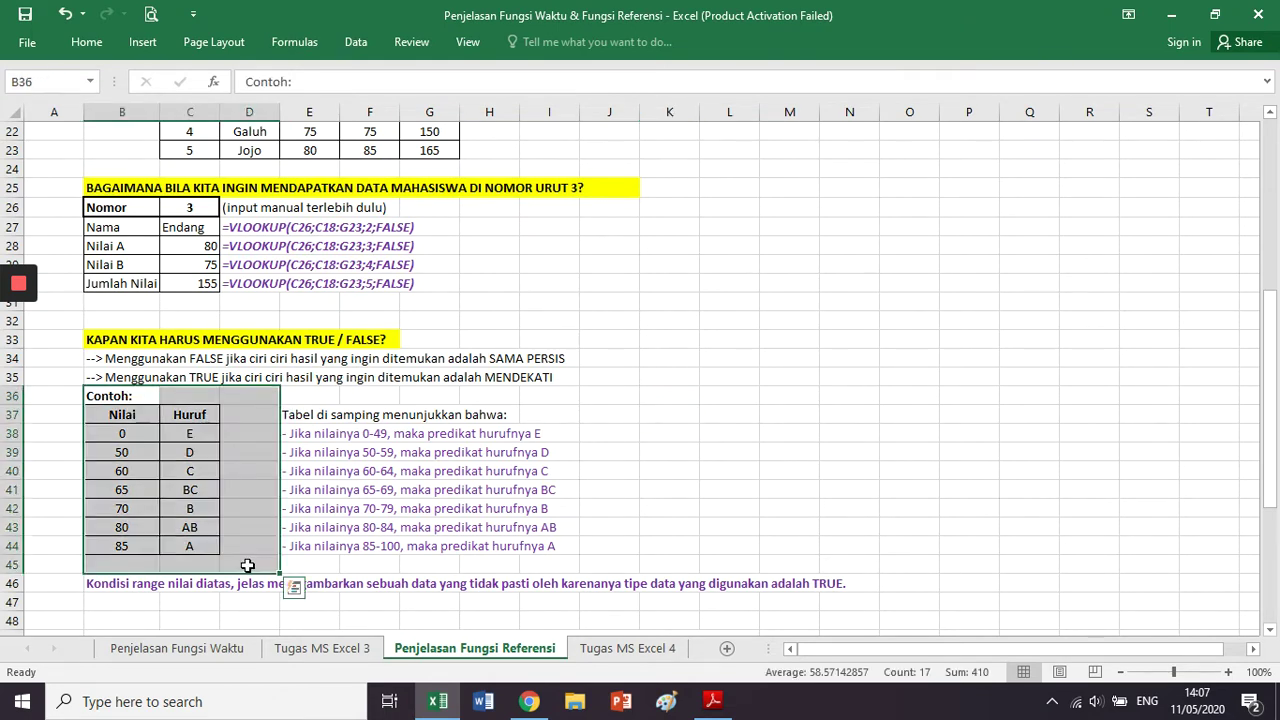
pyautogui.click(128, 400)
pyautogui.moveTo(136, 396); pyautogui.dragTo(248, 565)
pyautogui.scroll(-1, 133, 413)
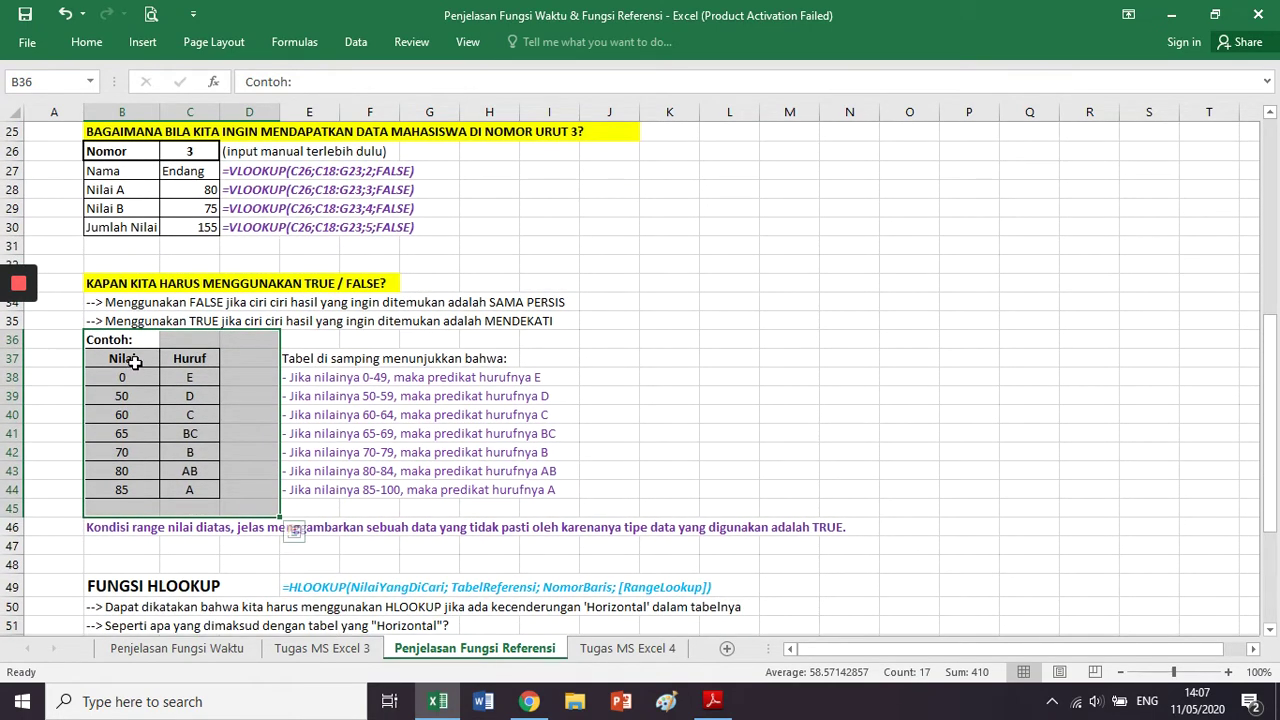
pyautogui.click(135, 362)
pyautogui.moveTo(135, 362); pyautogui.dragTo(215, 492)
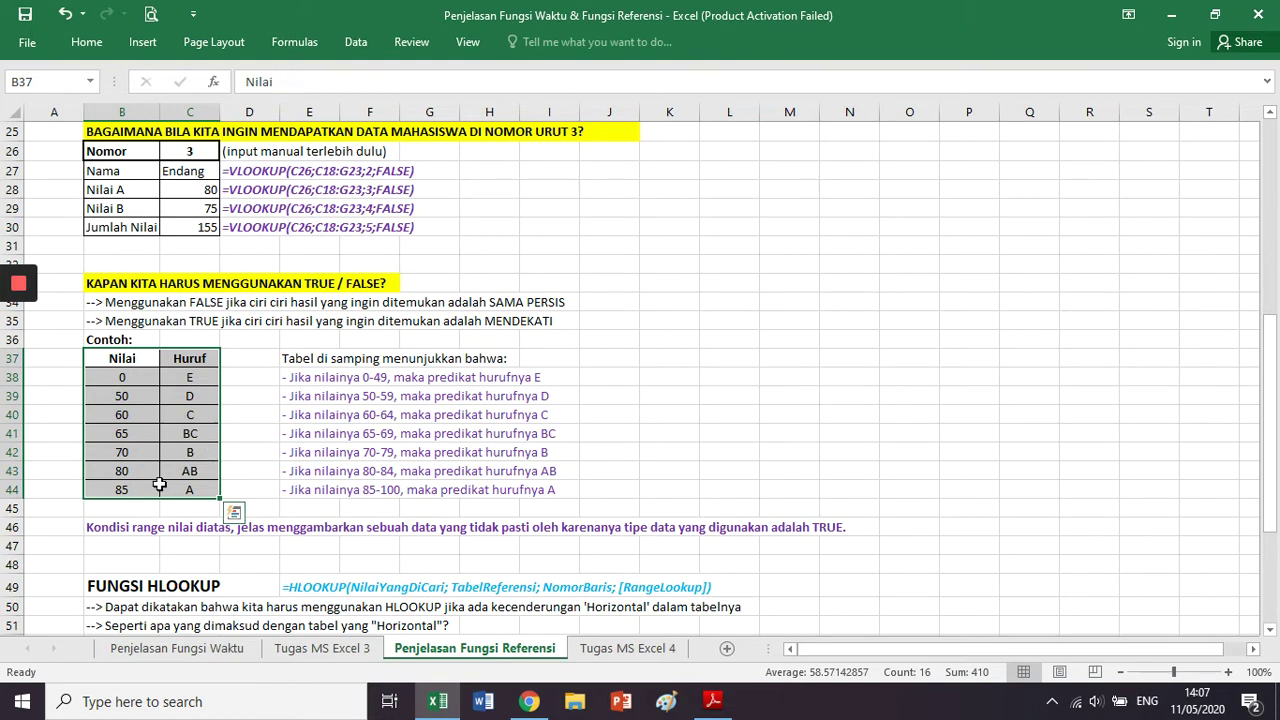
pyautogui.click(230, 428)
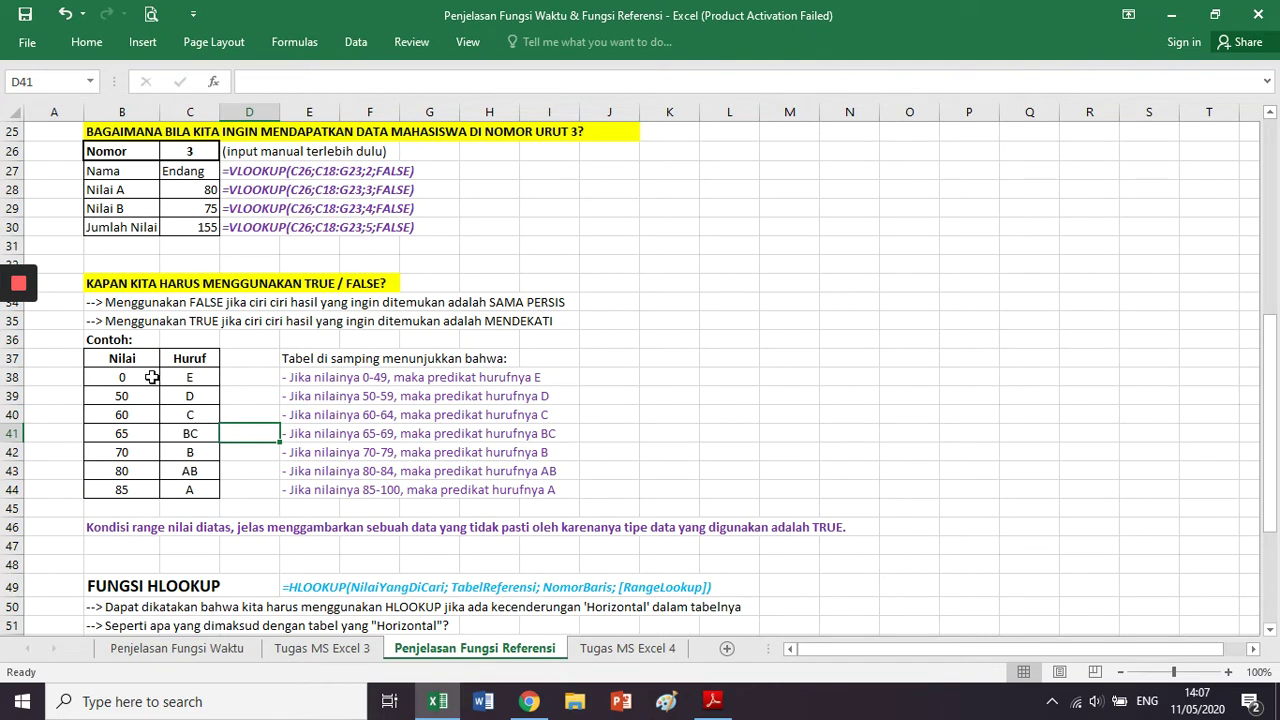
pyautogui.click(150, 377)
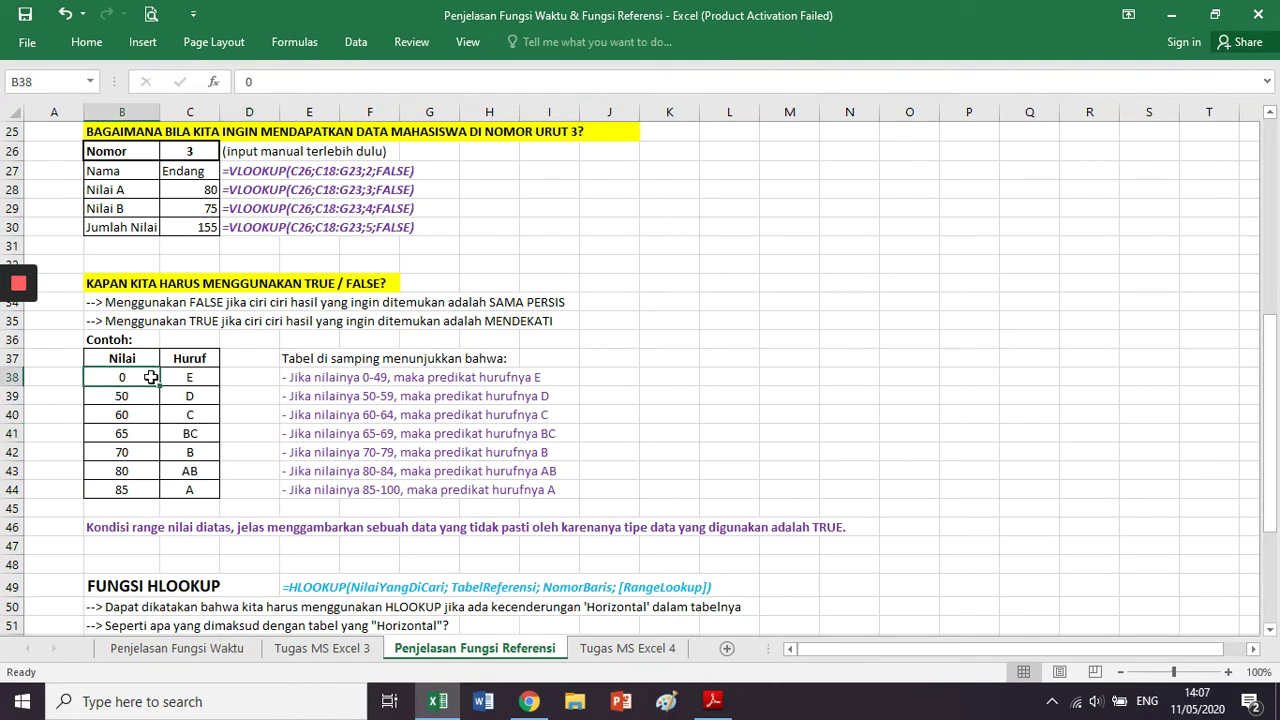
pyautogui.moveTo(143, 358); pyautogui.dragTo(190, 495)
# Point out the table explanation heading in E37 and the score ranges 0-49 for E and 50-59 for D
pyautogui.click(300, 364)
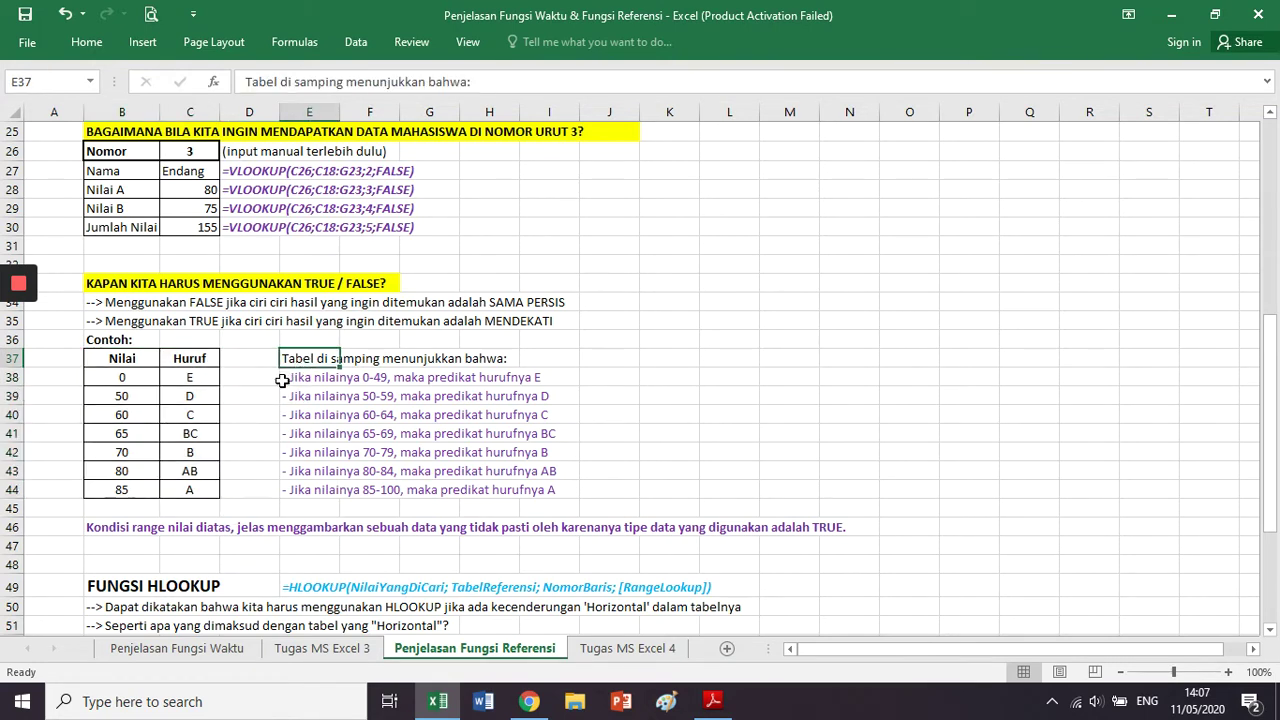
pyautogui.click(288, 378)
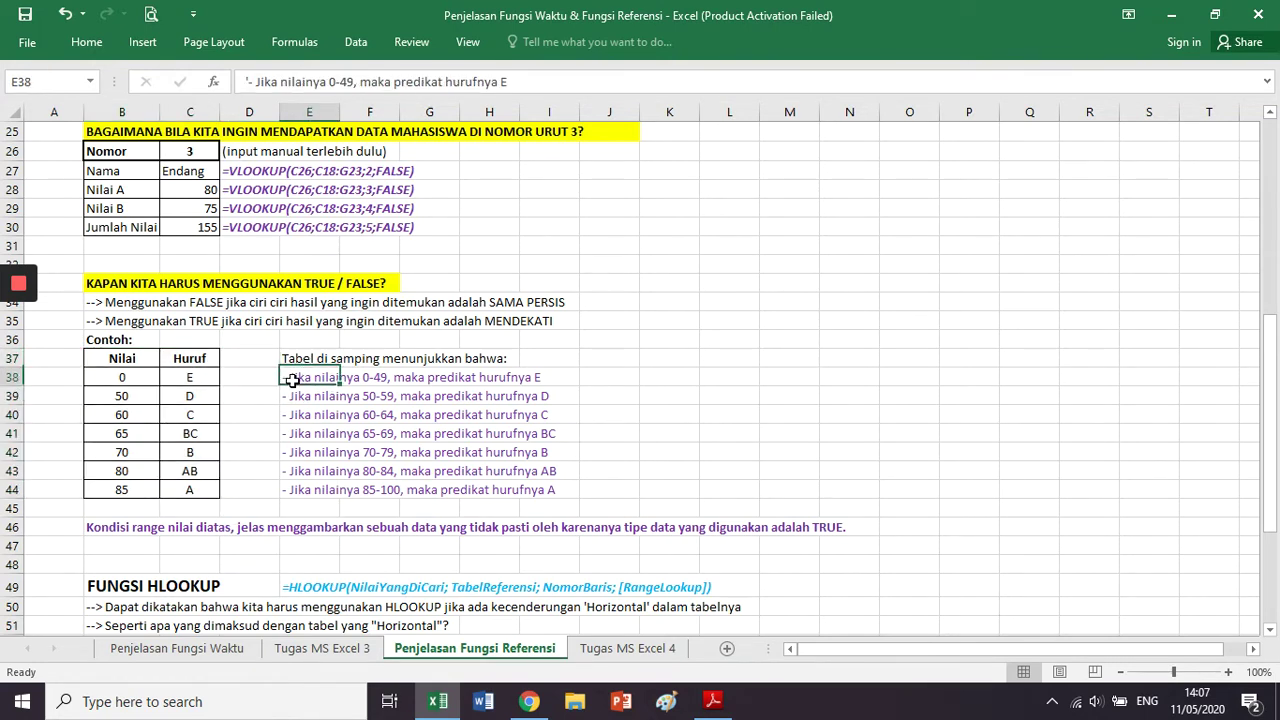
pyautogui.click(532, 377)
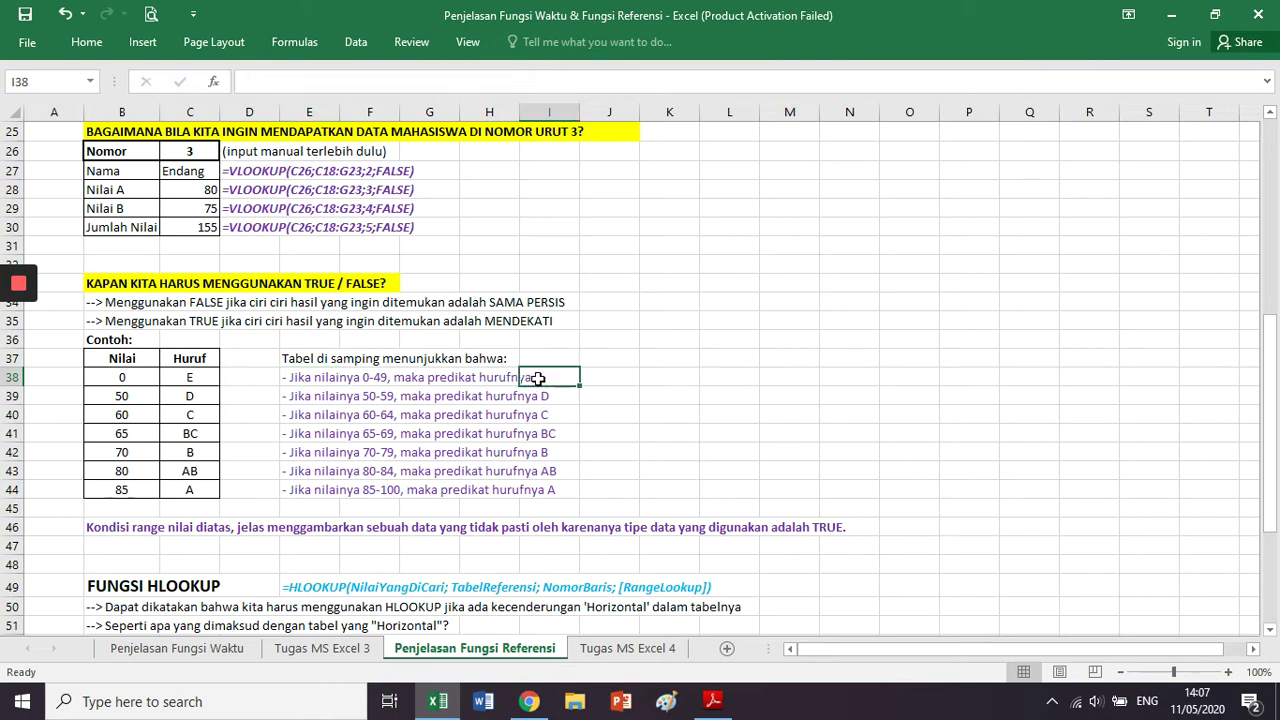
pyautogui.click(329, 397)
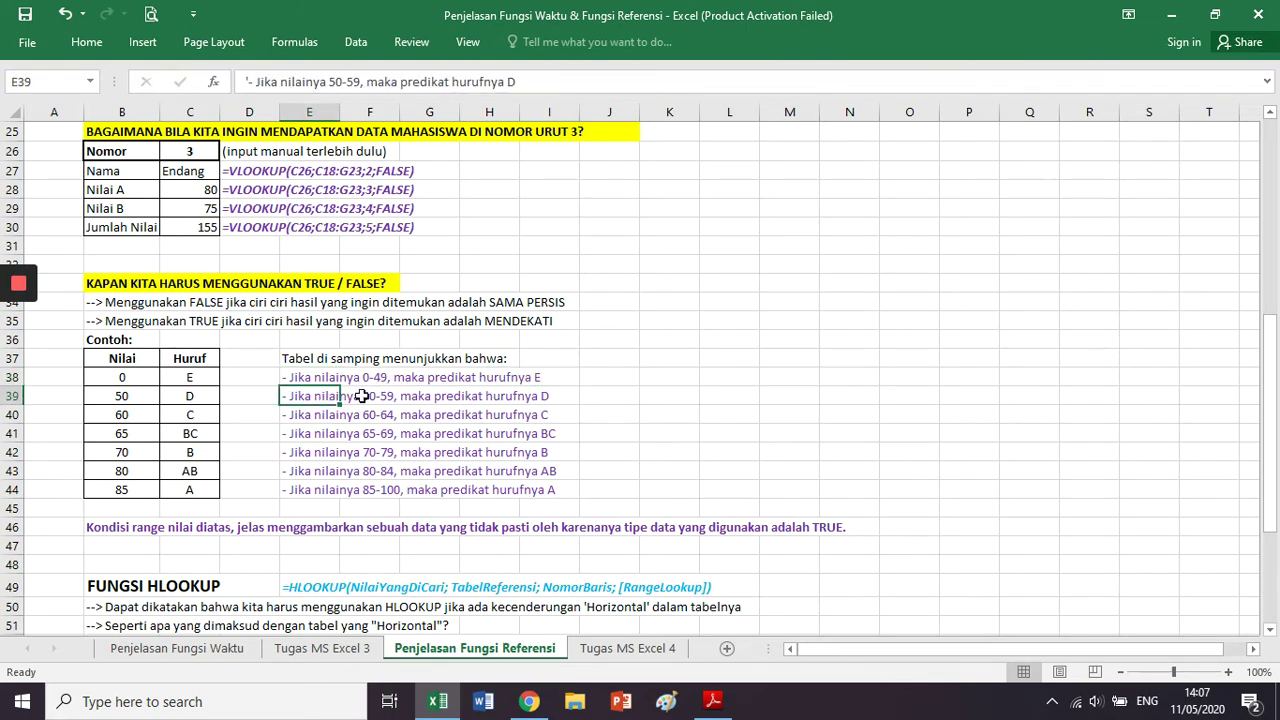
pyautogui.click(532, 395)
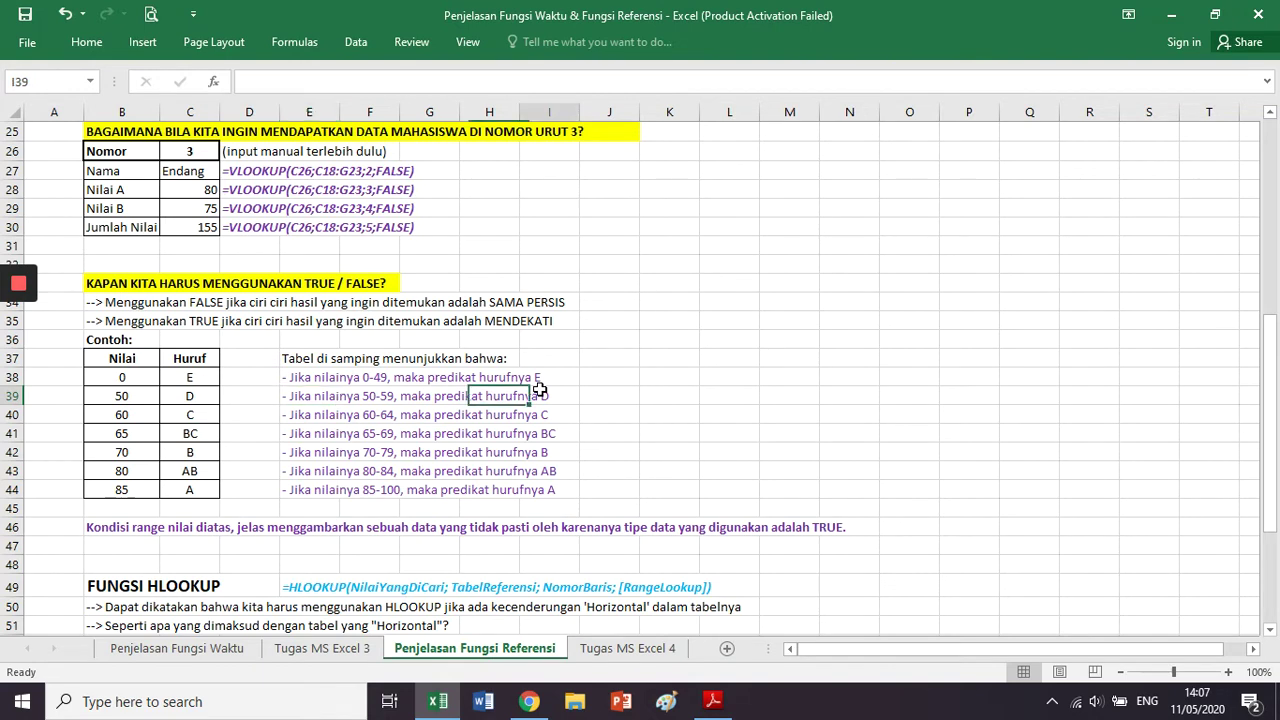
# Run through the remaining score range explanations down to row 44 and highlight the 85-100 range for grade A
pyautogui.moveTo(313, 367); pyautogui.dragTo(301, 489)
pyautogui.click(301, 489)
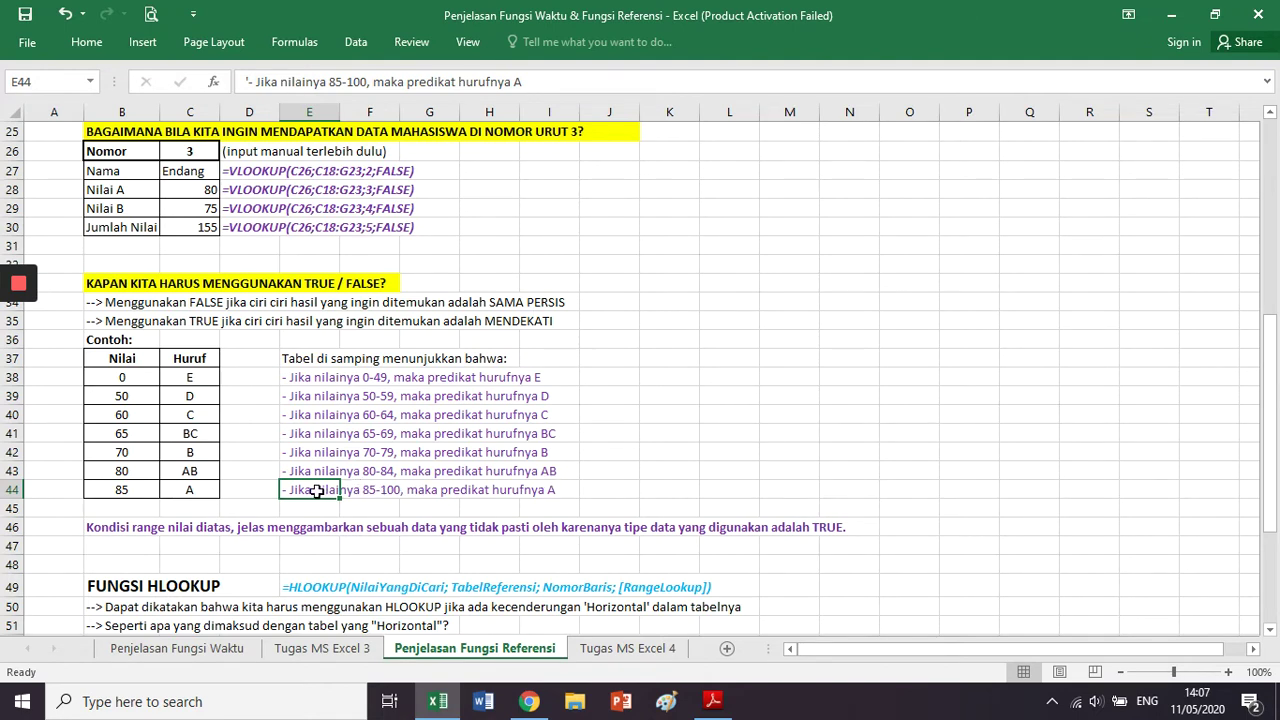
pyautogui.moveTo(318, 490); pyautogui.dragTo(395, 490)
pyautogui.click(325, 492)
pyautogui.moveTo(395, 490); pyautogui.dragTo(543, 498)
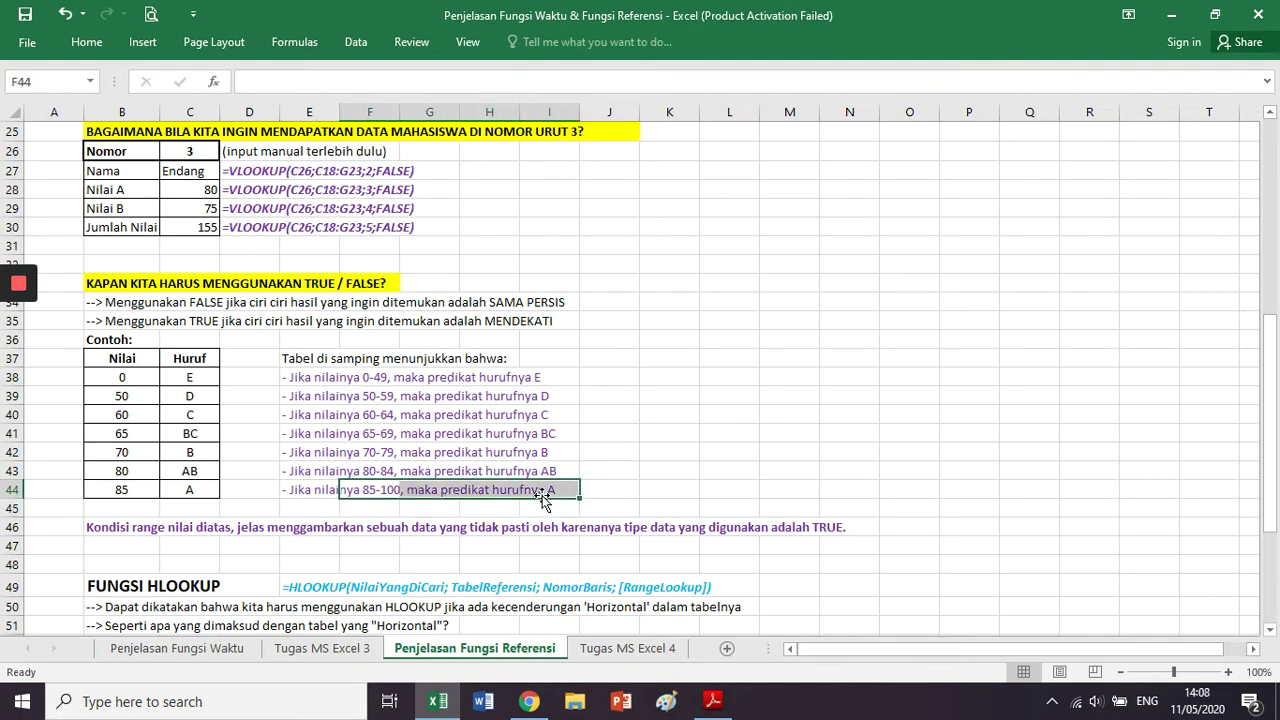
# Compare the No and Nama data in C19:D23 with the Nilai column B38:B44 and the score range explanations in E38:E44
pyautogui.scroll(5, 286, 334)
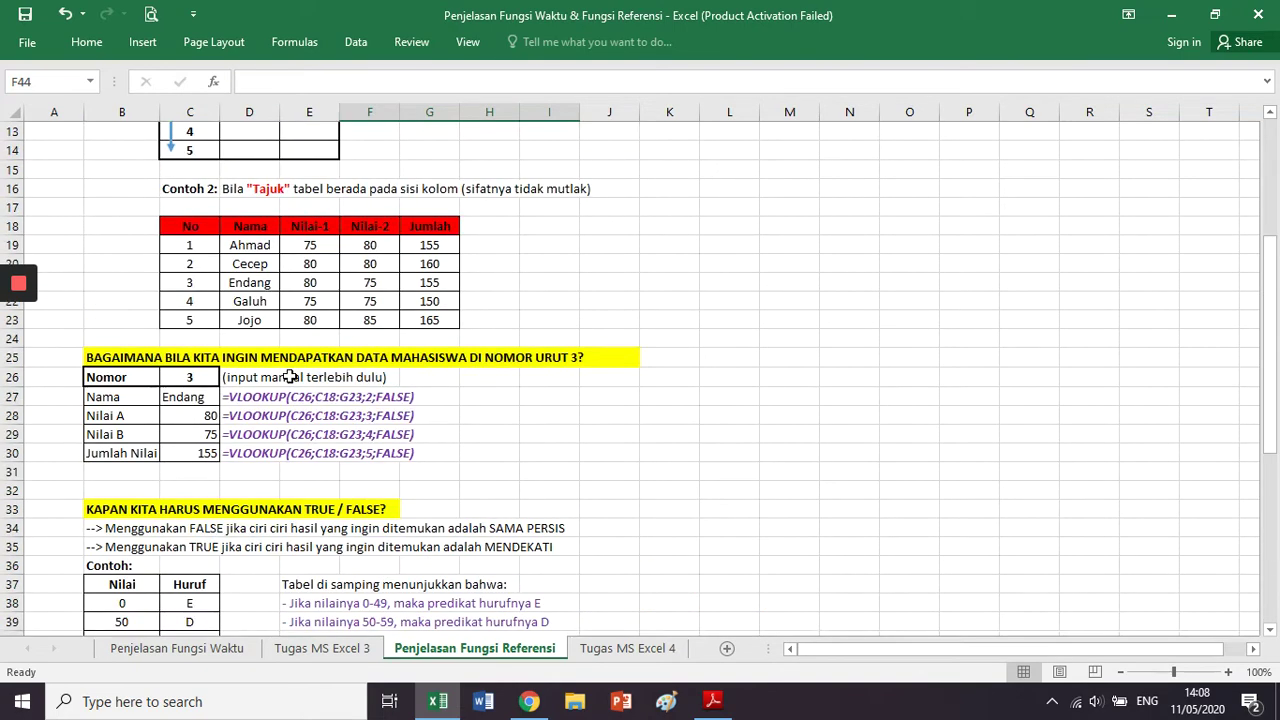
pyautogui.moveTo(193, 301); pyautogui.dragTo(250, 375)
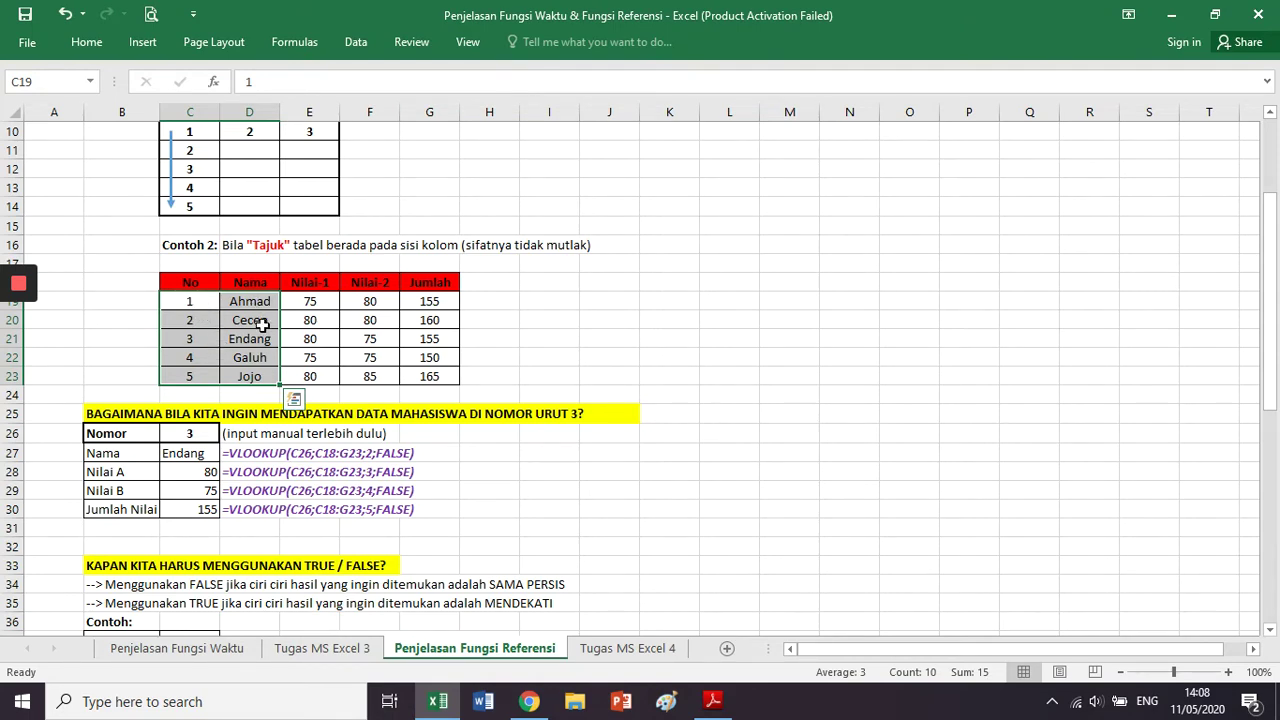
pyautogui.scroll(-5, 261, 359)
pyautogui.scroll(-1, 261, 359)
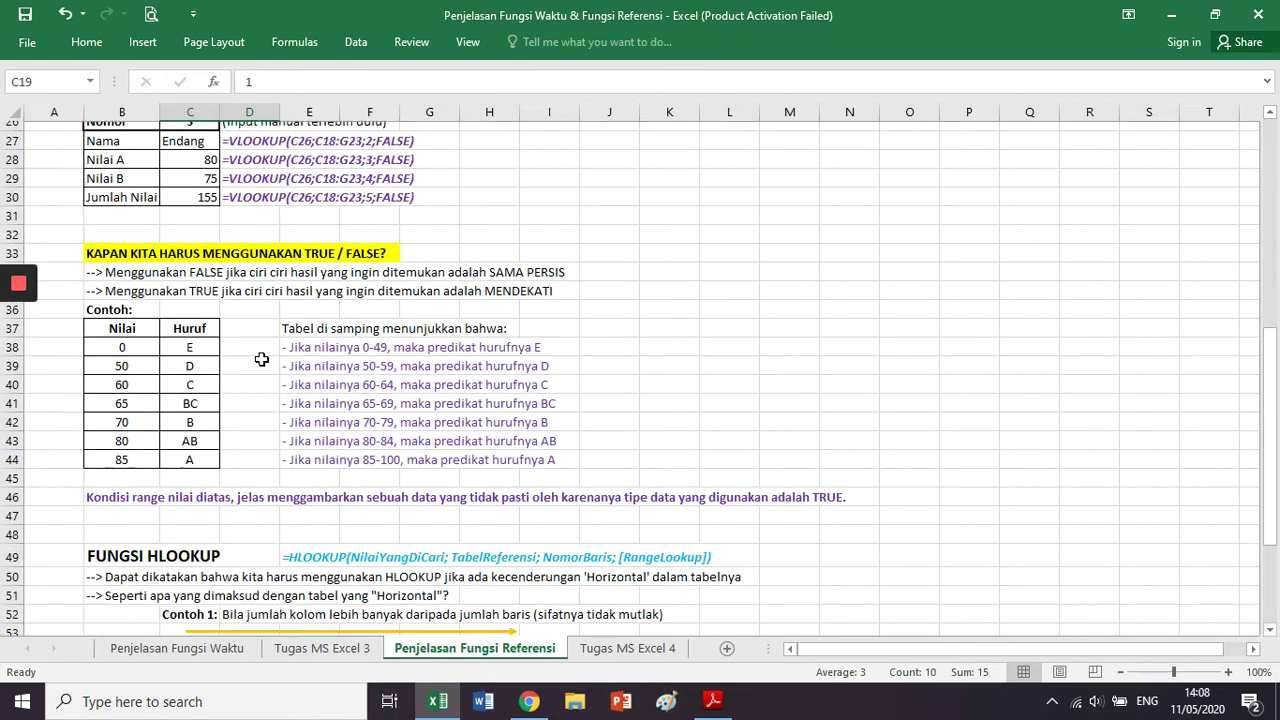
pyautogui.moveTo(122, 319); pyautogui.dragTo(148, 432)
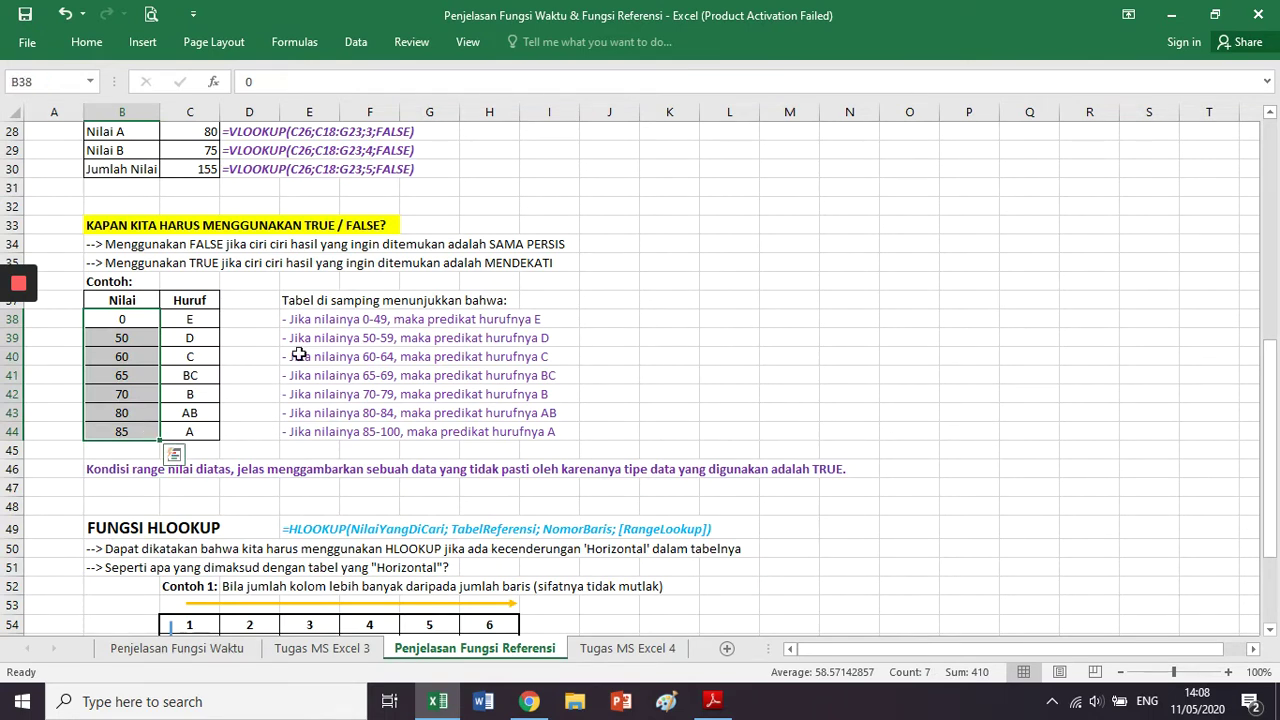
pyautogui.moveTo(309, 318); pyautogui.dragTo(304, 425)
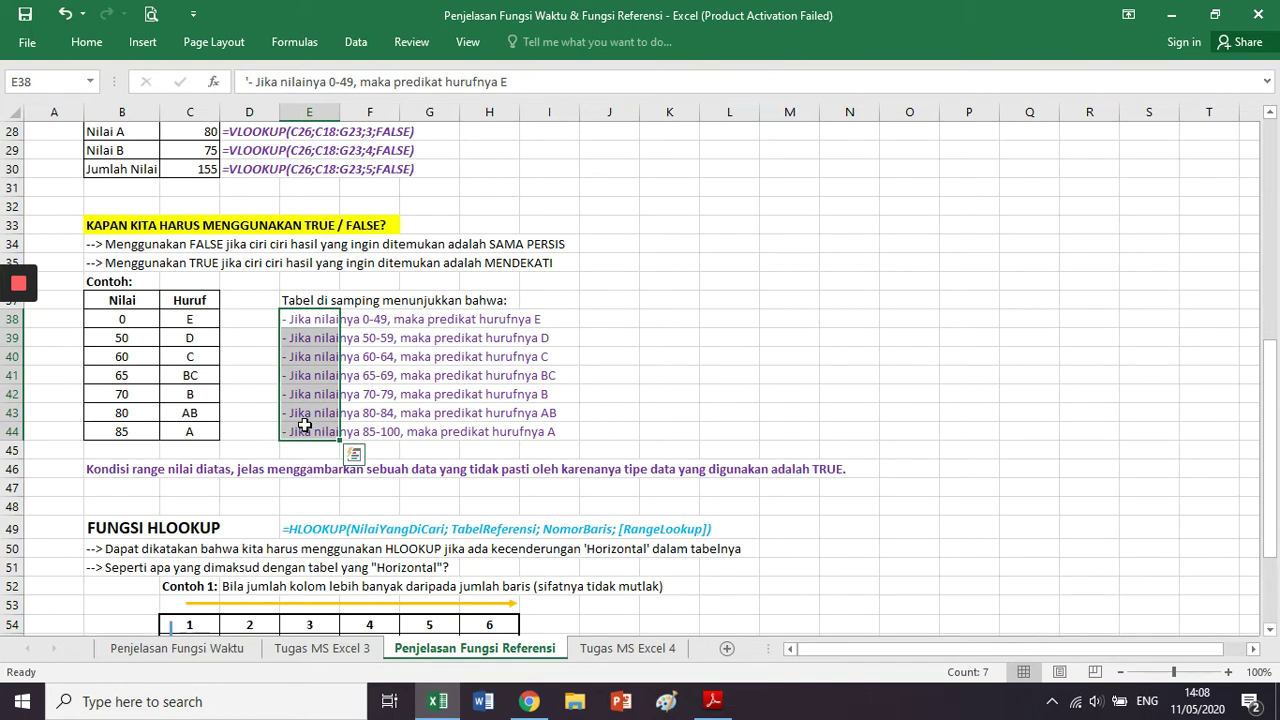
# Relate the row 46 conclusion about using TRUE for uncertain data to the 0-49 and 50-59 score ranges in rows 38 and 39
pyautogui.click(146, 468)
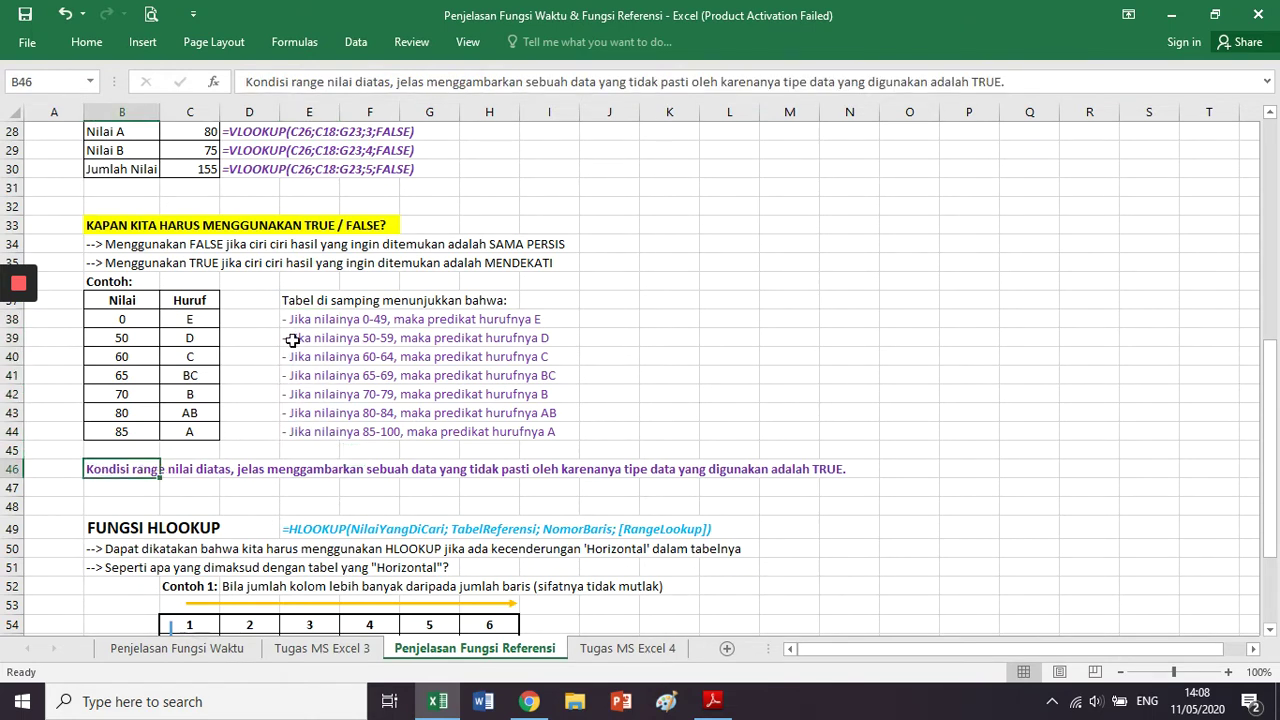
pyautogui.click(368, 319)
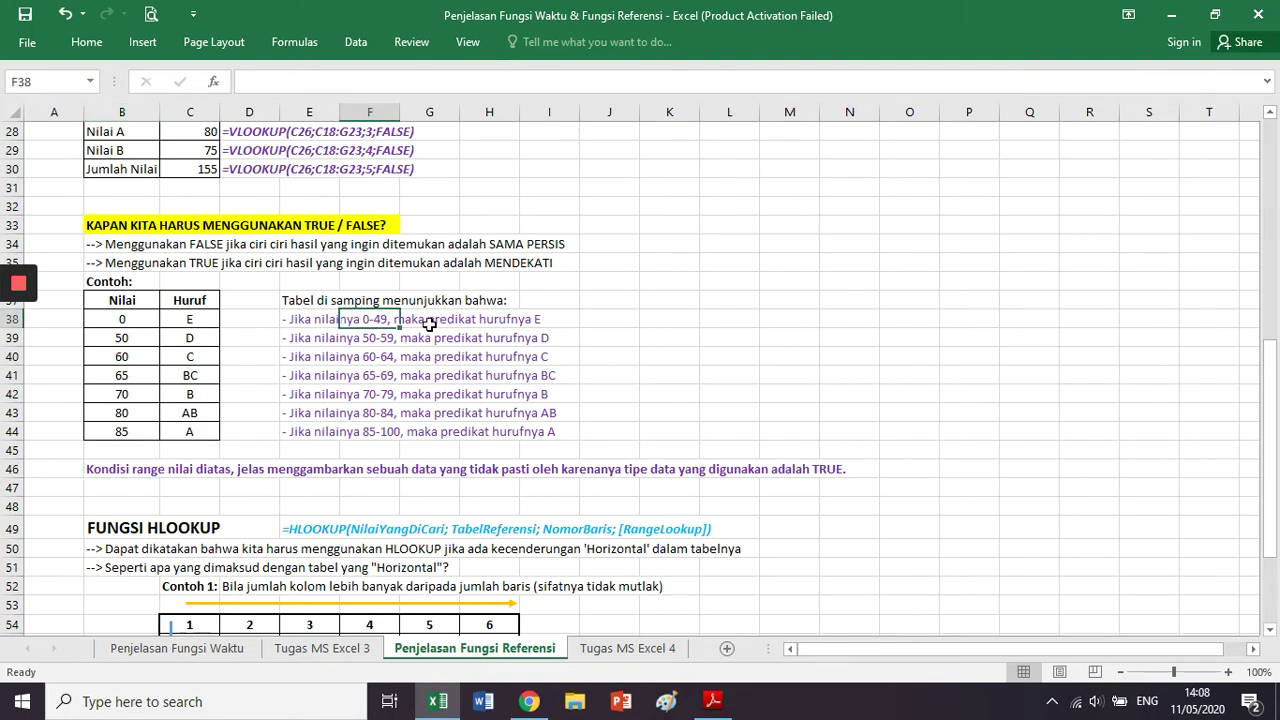
pyautogui.click(326, 336)
pyautogui.click(382, 334)
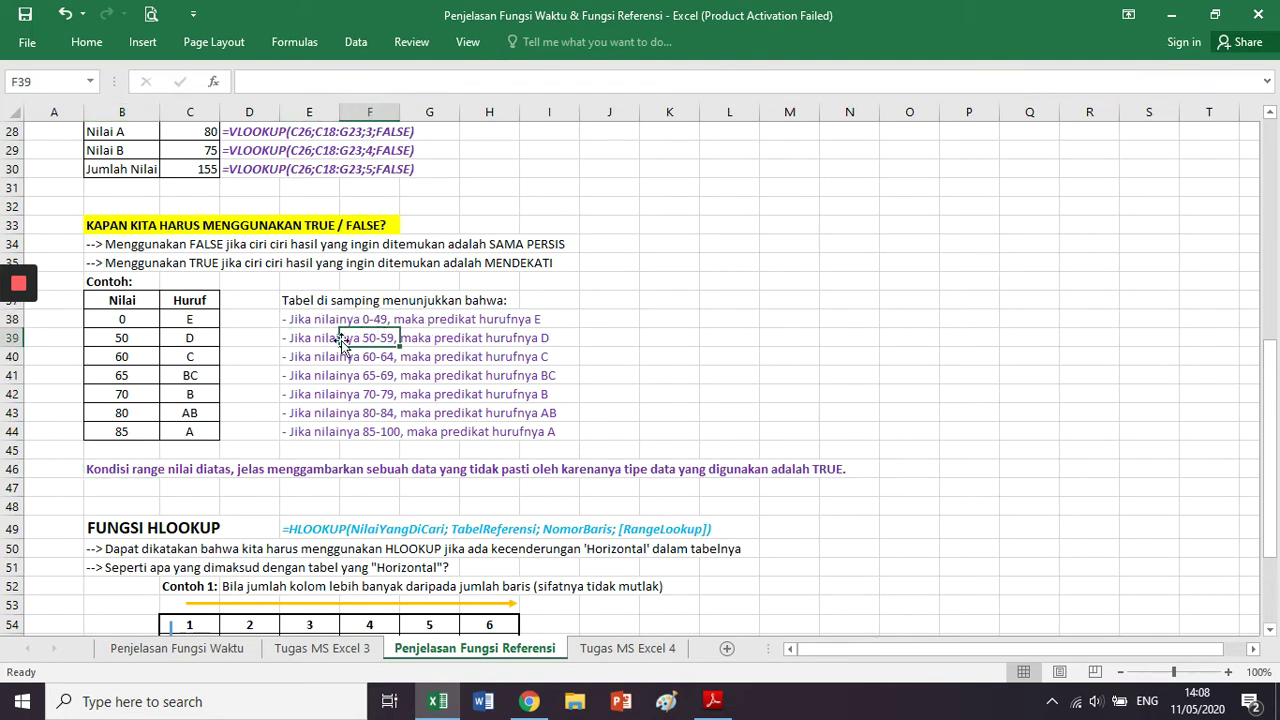
pyautogui.click(333, 341)
pyautogui.click(383, 338)
pyautogui.click(329, 336)
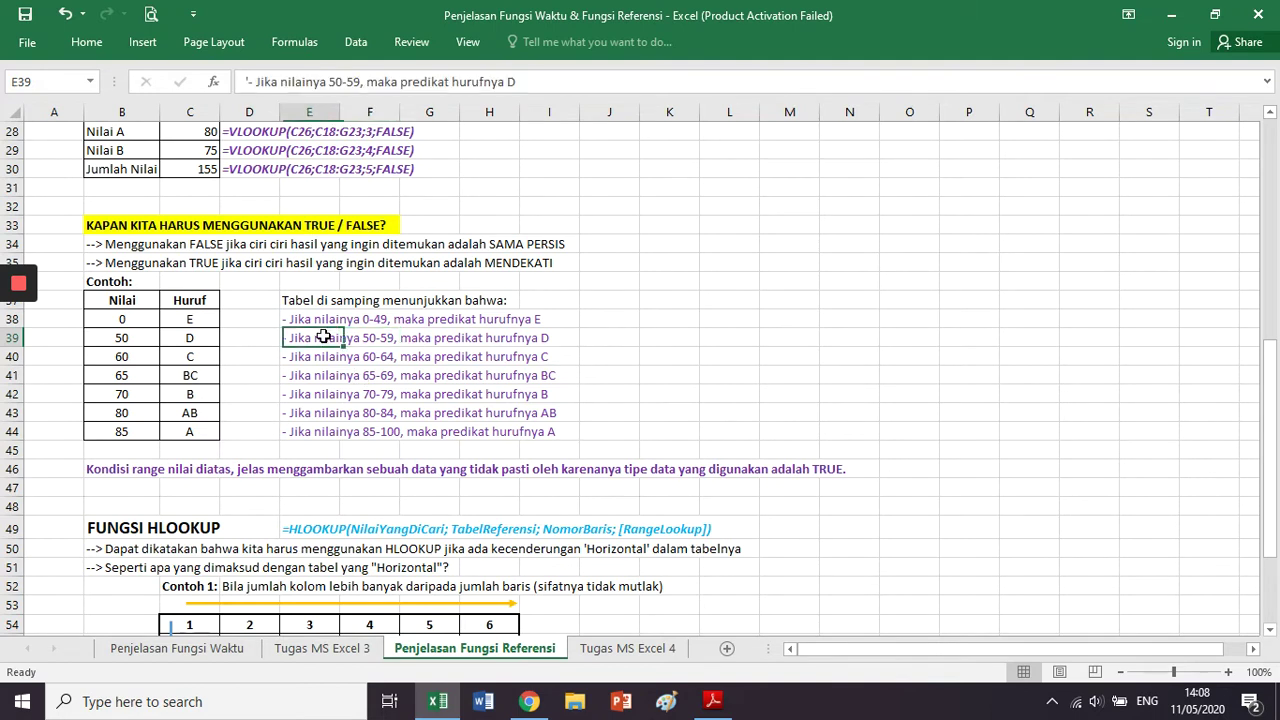
pyautogui.click(378, 337)
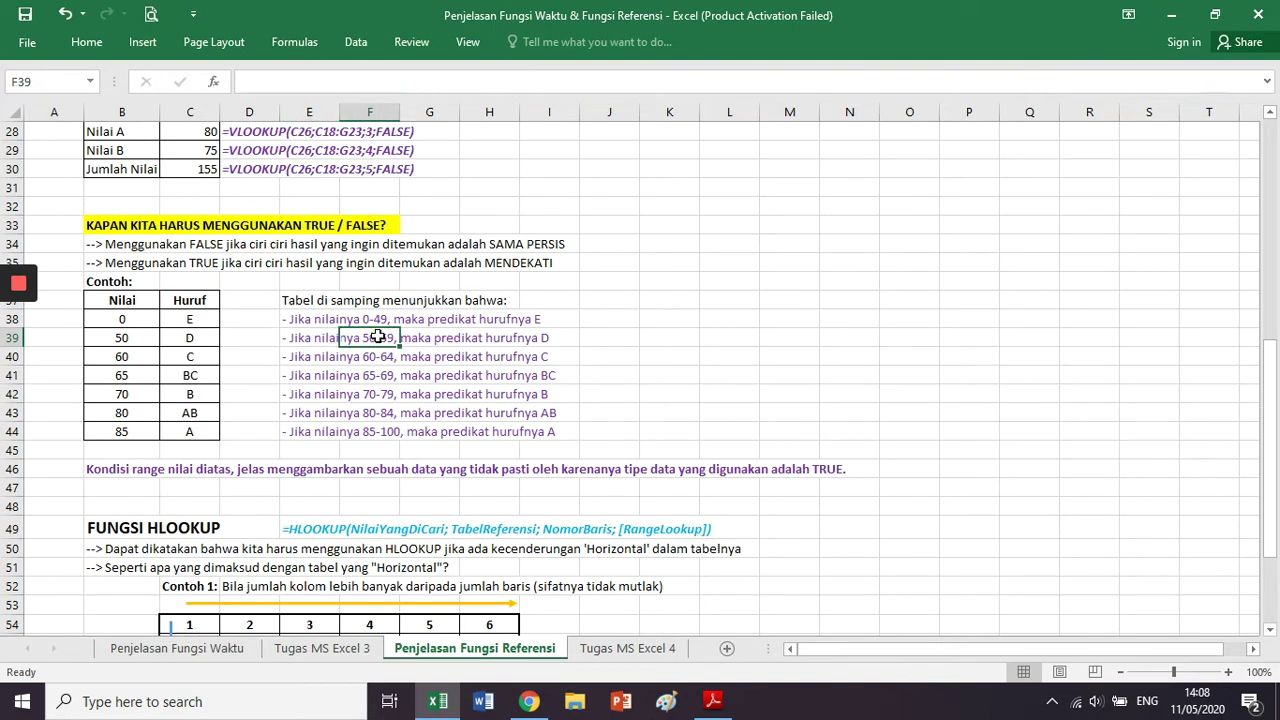
pyautogui.click(325, 337)
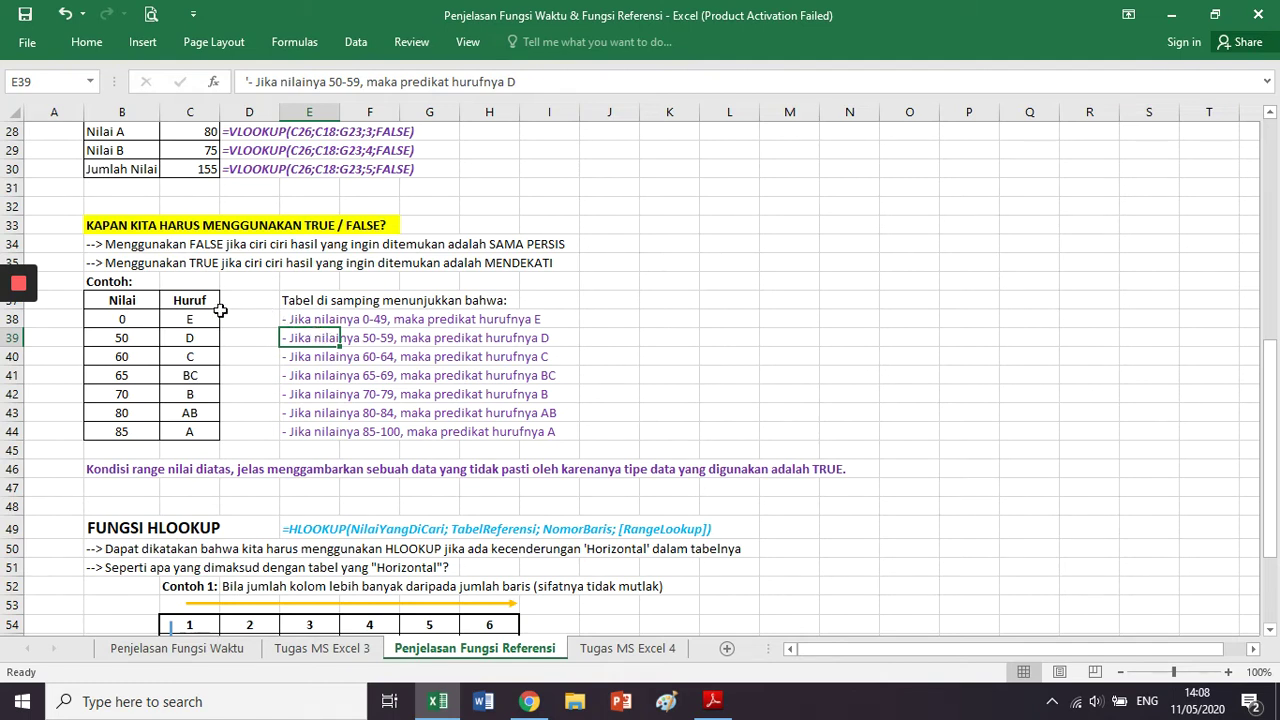
# Highlight the grade table B37:C44 and match it to the range explanations in E38:H44, pointing out the 50-59 range
pyautogui.moveTo(149, 301); pyautogui.dragTo(207, 440)
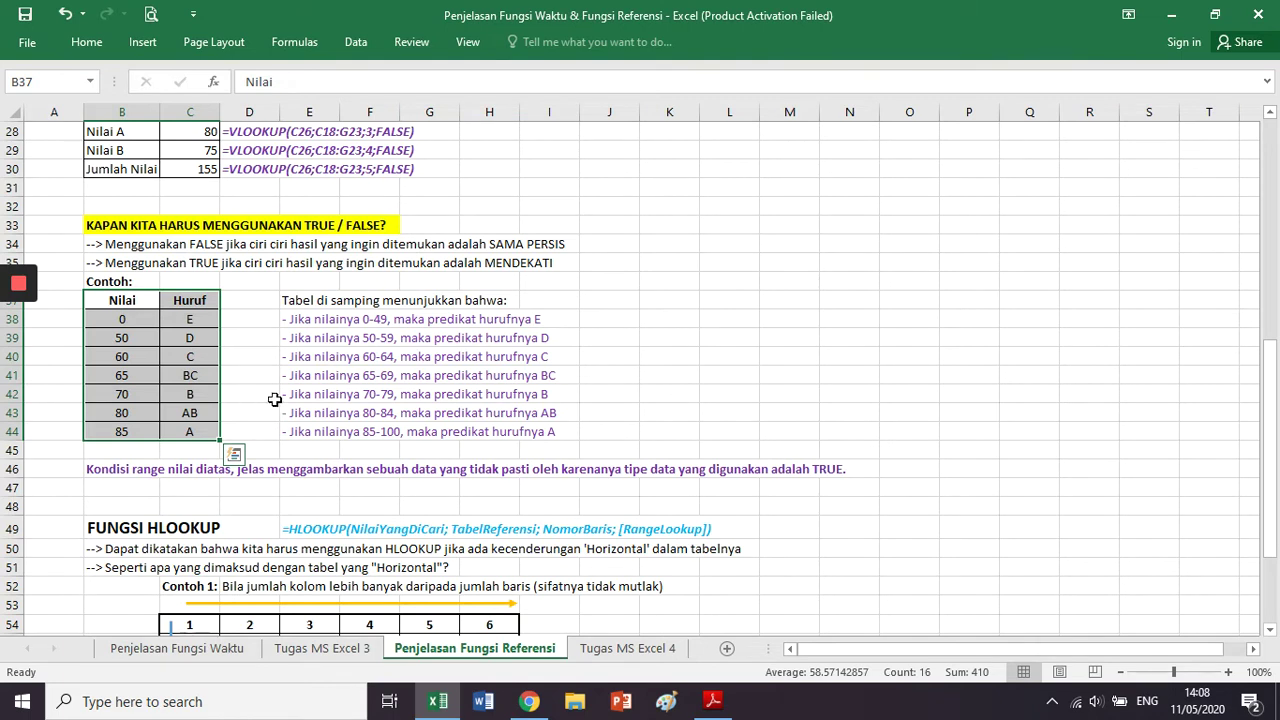
pyautogui.click(366, 342)
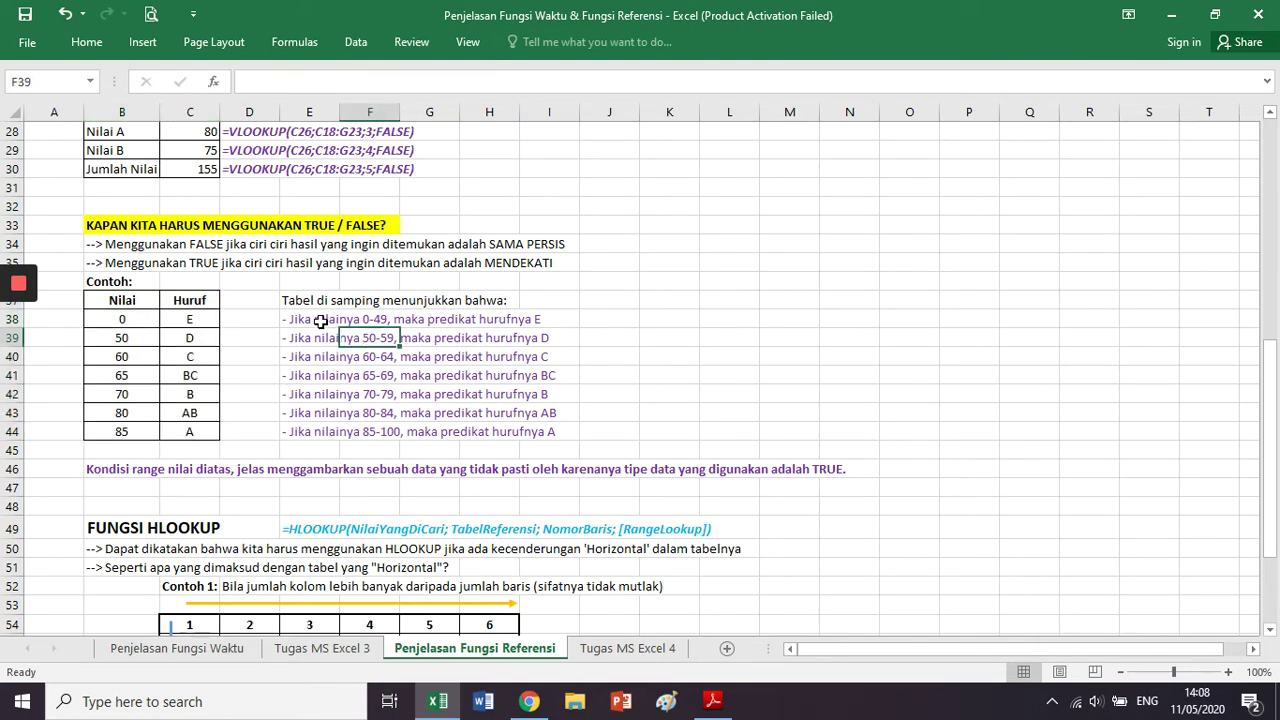
pyautogui.moveTo(320, 321); pyautogui.dragTo(516, 433)
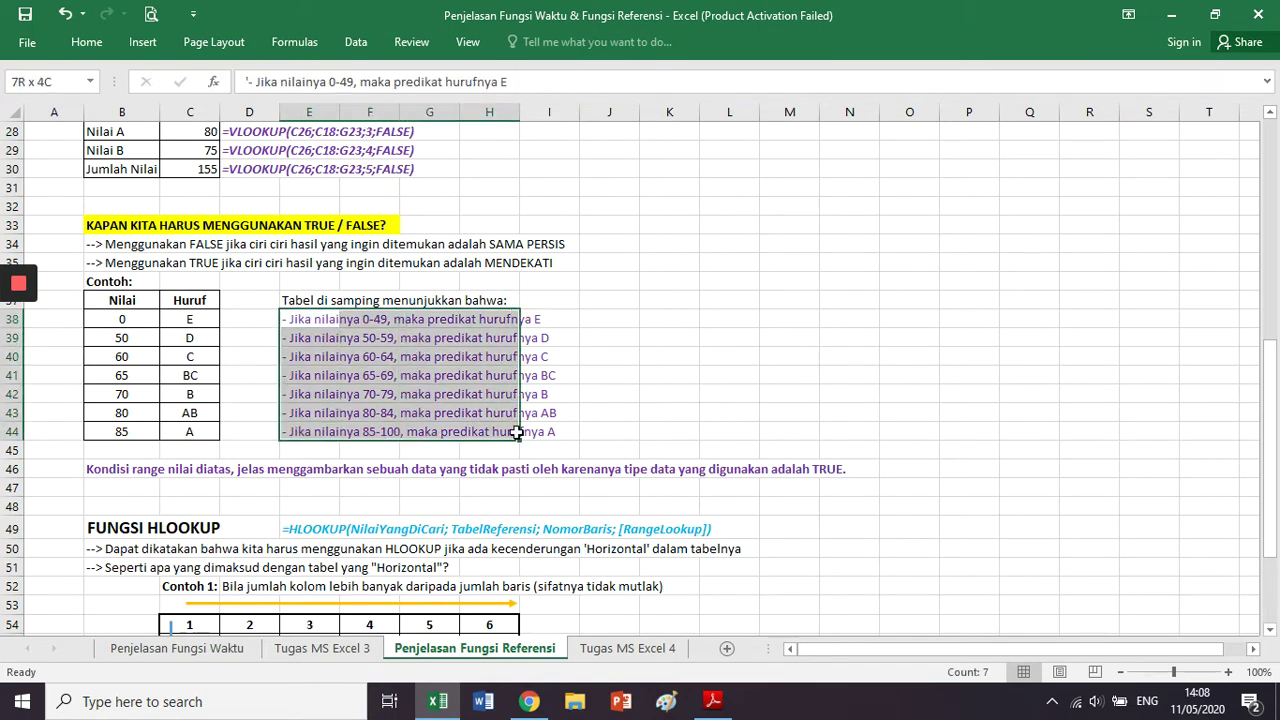
pyautogui.click(334, 337)
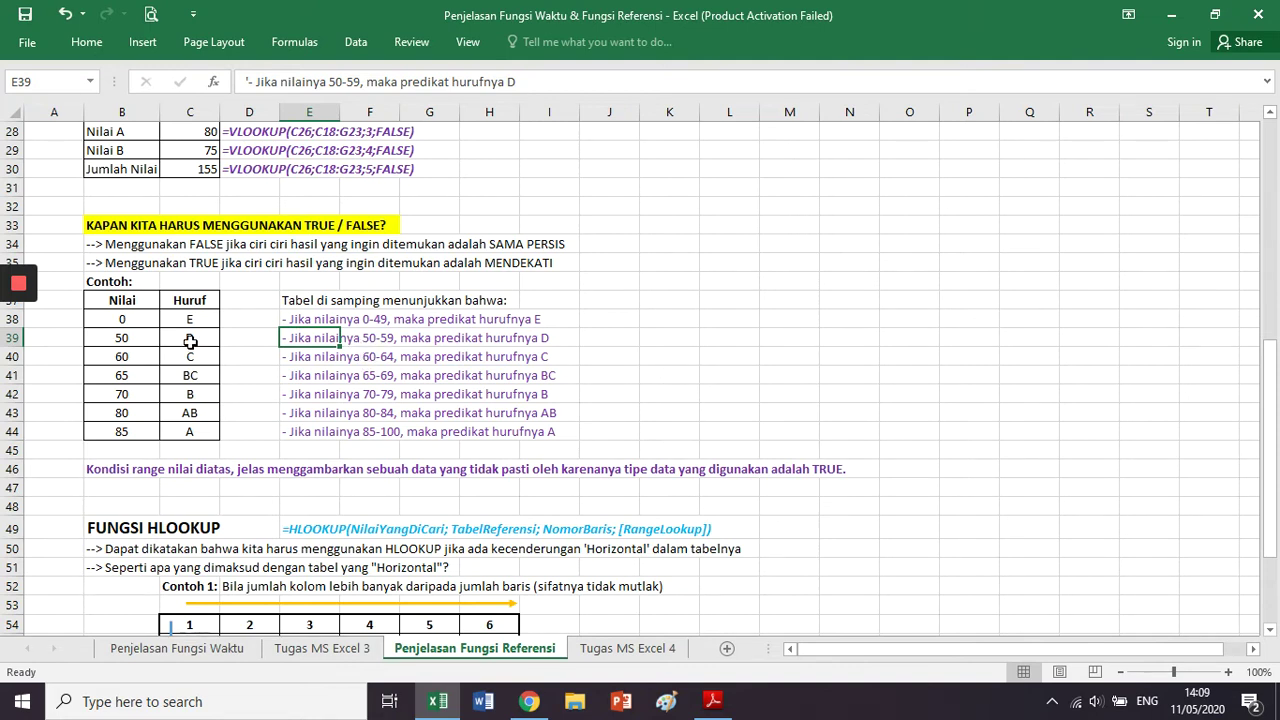
# Highlight the Nilai scores in B38:B44 and the range explanations in E38:I44, and look back at the VLOOKUP example tables
pyautogui.moveTo(136, 320); pyautogui.dragTo(137, 438)
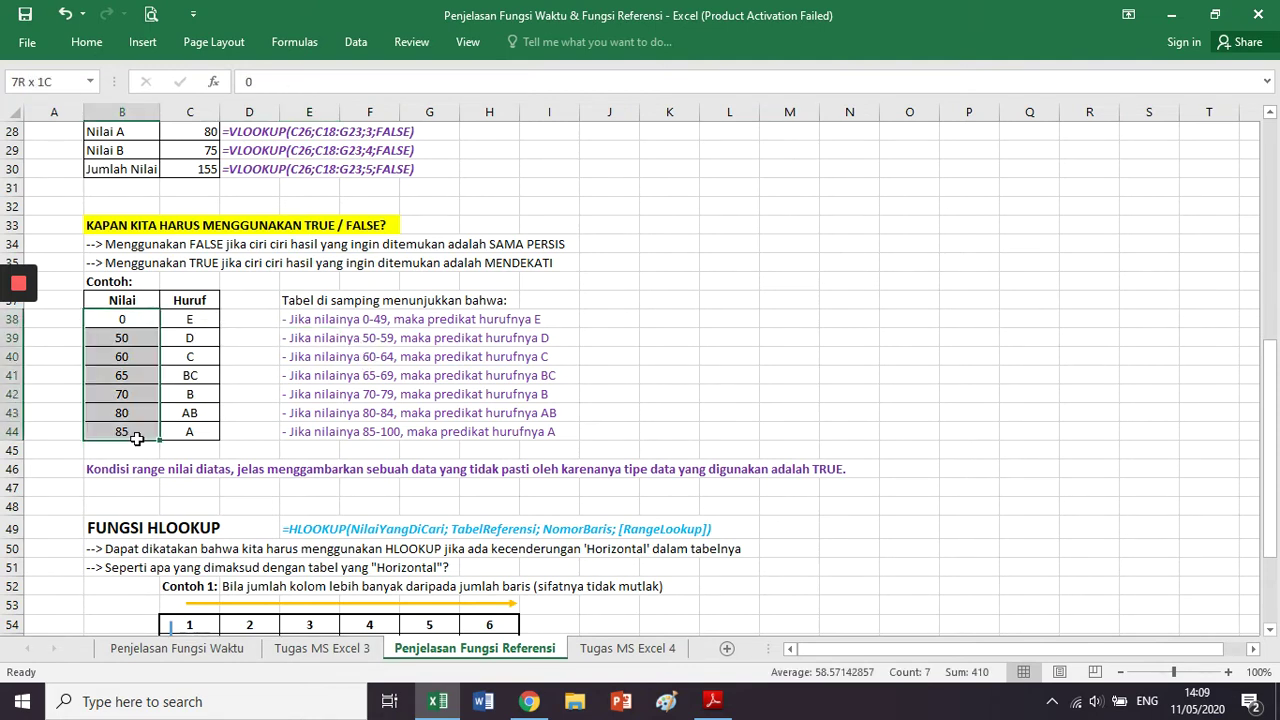
pyautogui.moveTo(142, 318); pyautogui.dragTo(141, 426)
pyautogui.moveTo(304, 318); pyautogui.dragTo(534, 440)
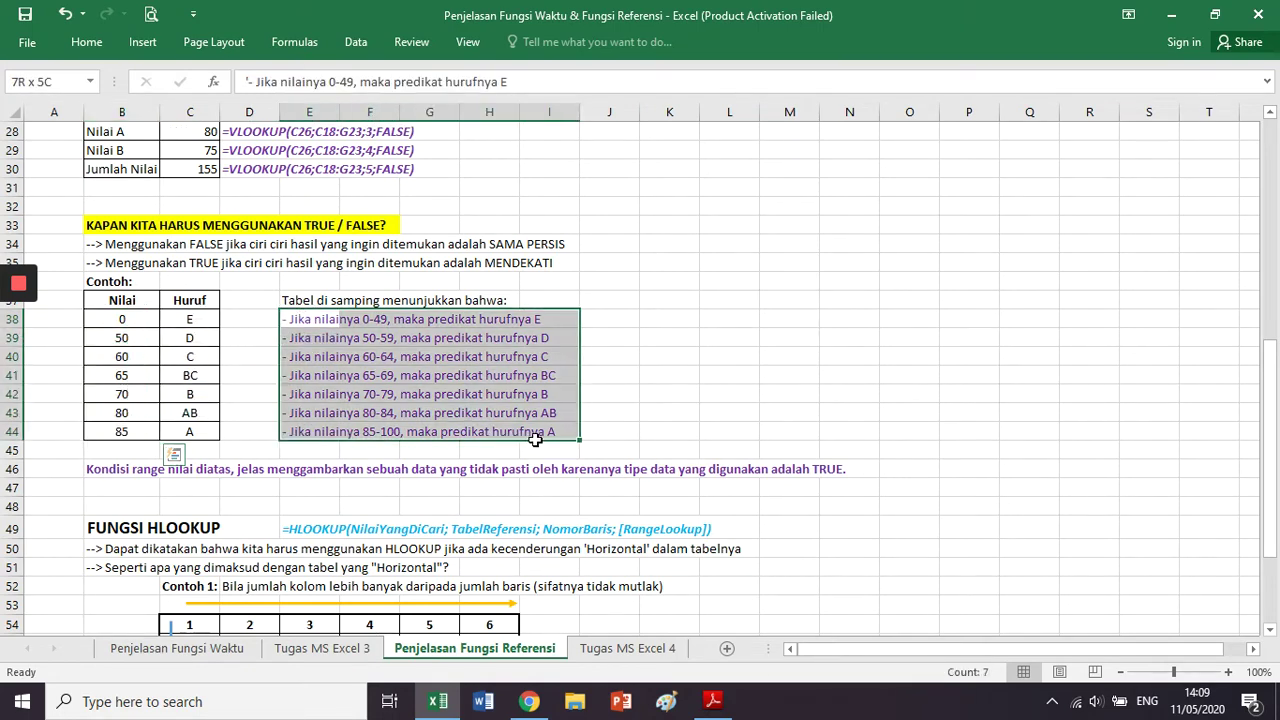
pyautogui.scroll(8, 329, 375)
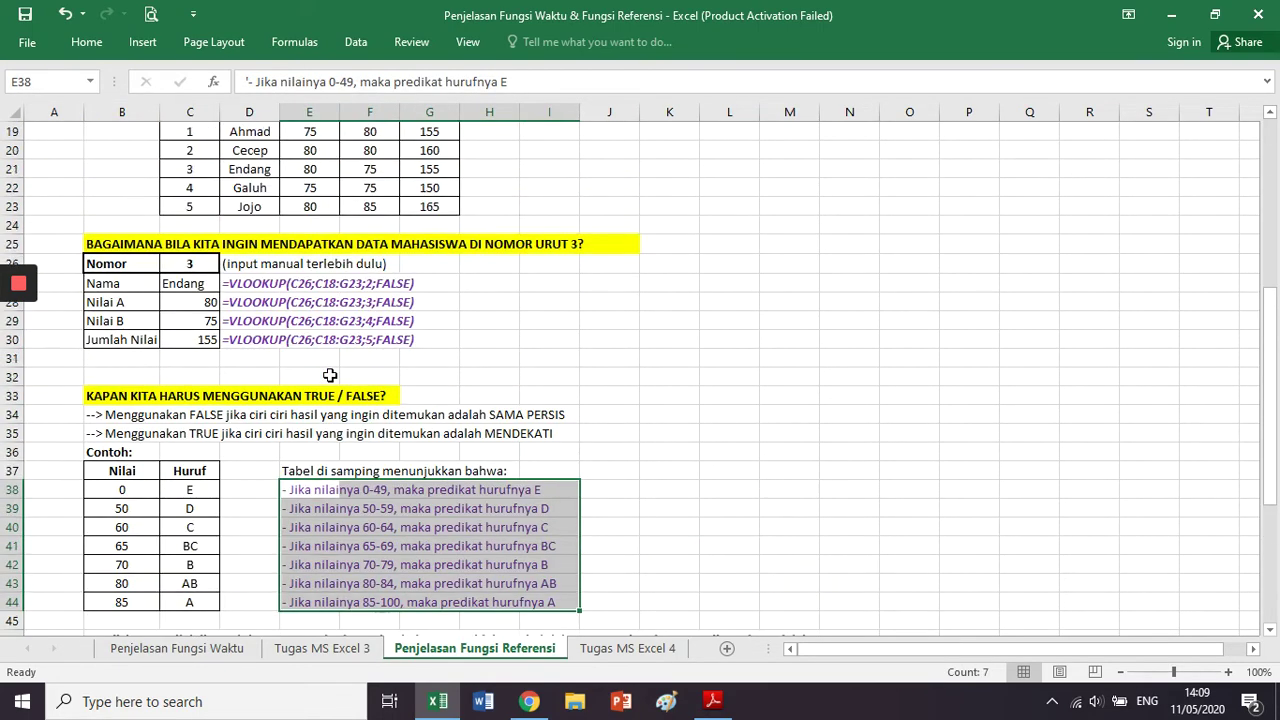
pyautogui.scroll(1, 329, 375)
pyautogui.click(188, 242)
pyautogui.scroll(-13, 192, 244)
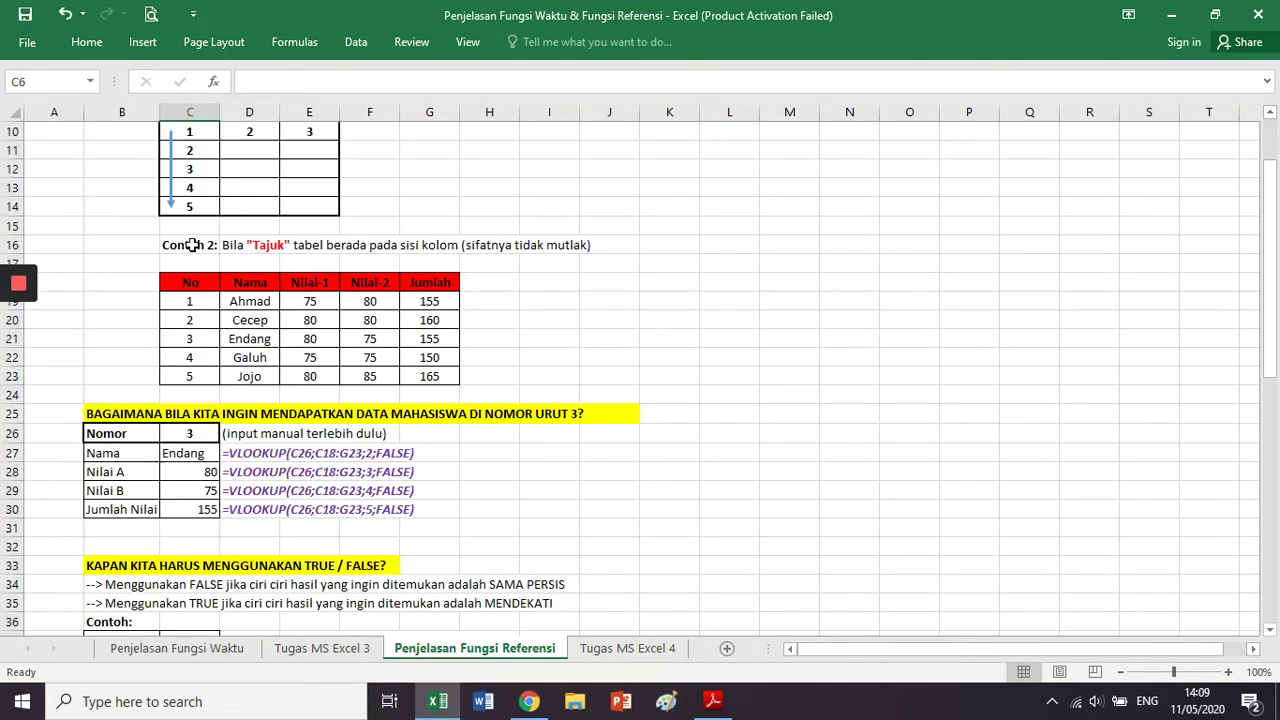
pyautogui.scroll(4, 192, 244)
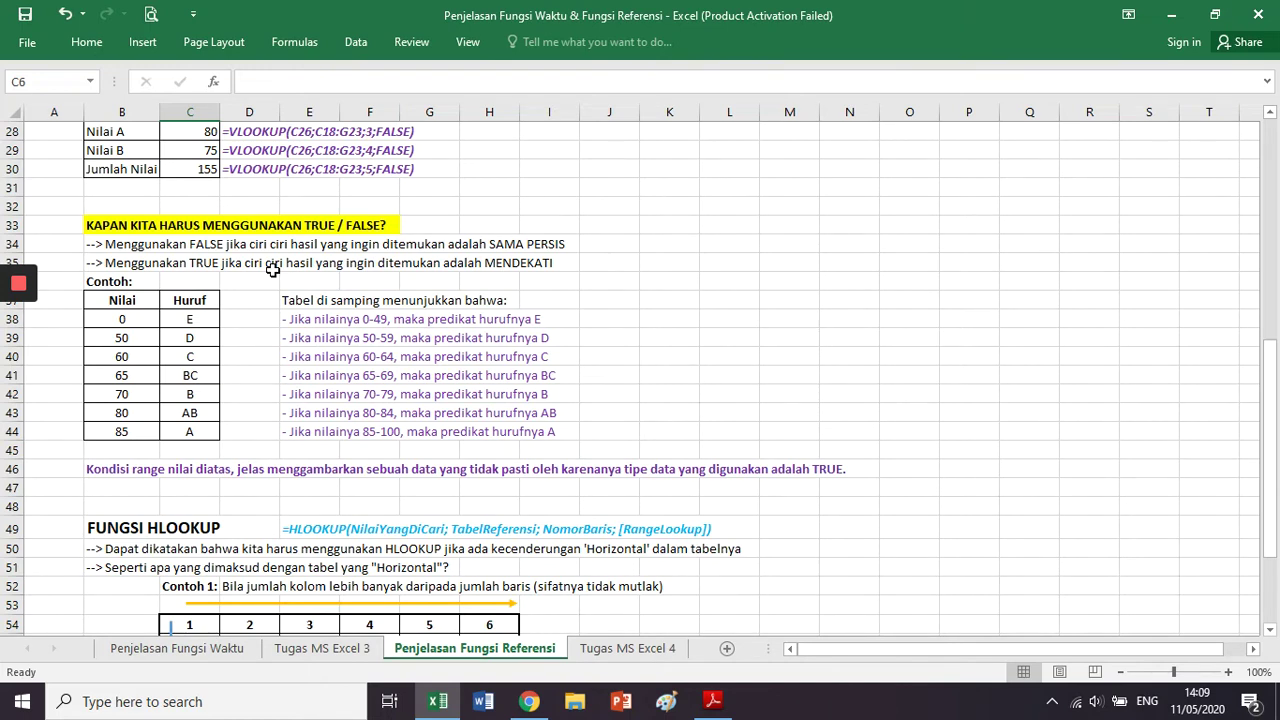
# Highlight the row 46 conclusion about using TRUE, the grade table B37:C44 and its range explanations in E37:I44
pyautogui.click(272, 275)
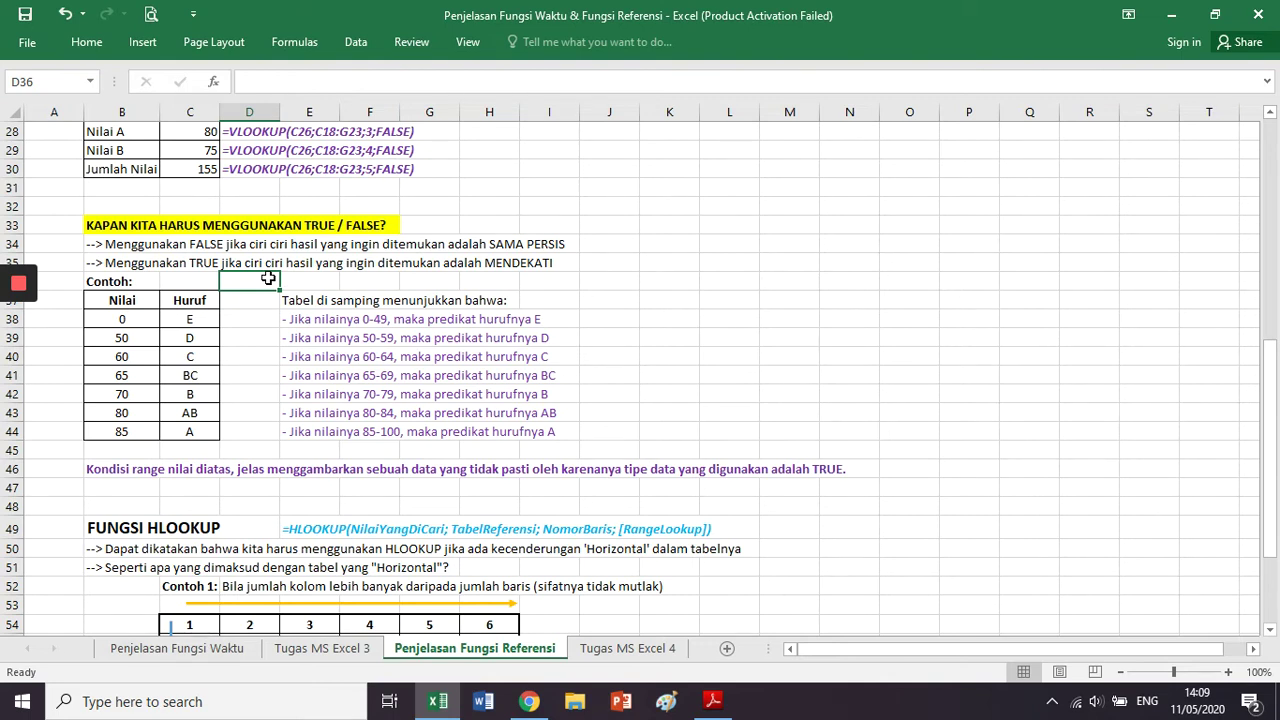
pyautogui.click(122, 468)
pyautogui.moveTo(120, 468); pyautogui.dragTo(835, 471)
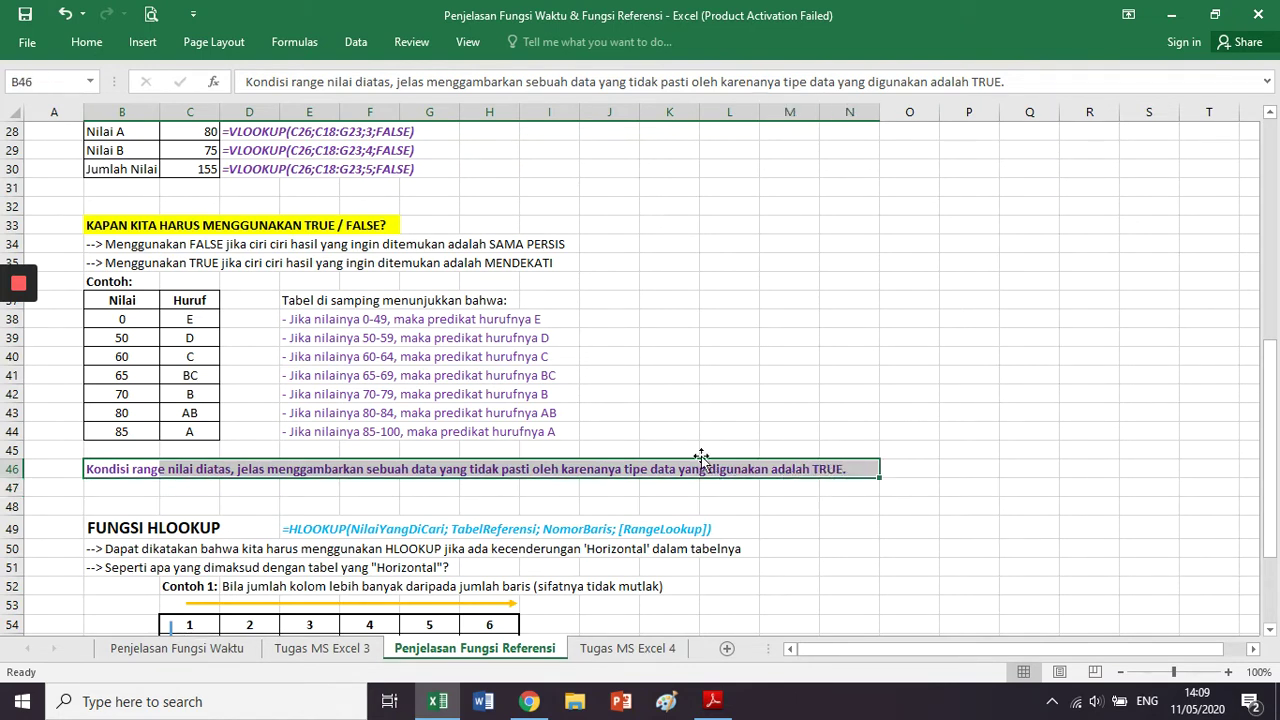
pyautogui.click(137, 300)
pyautogui.moveTo(137, 300); pyautogui.dragTo(181, 434)
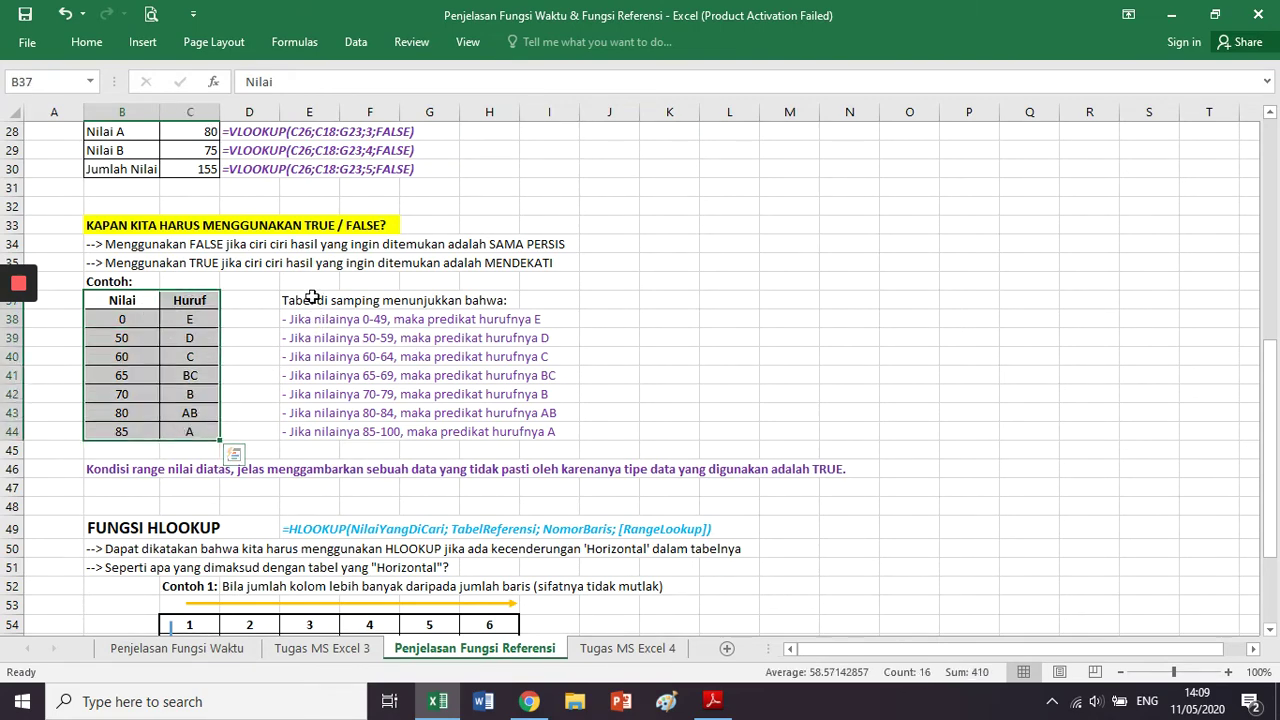
pyautogui.moveTo(312, 297); pyautogui.dragTo(560, 432)
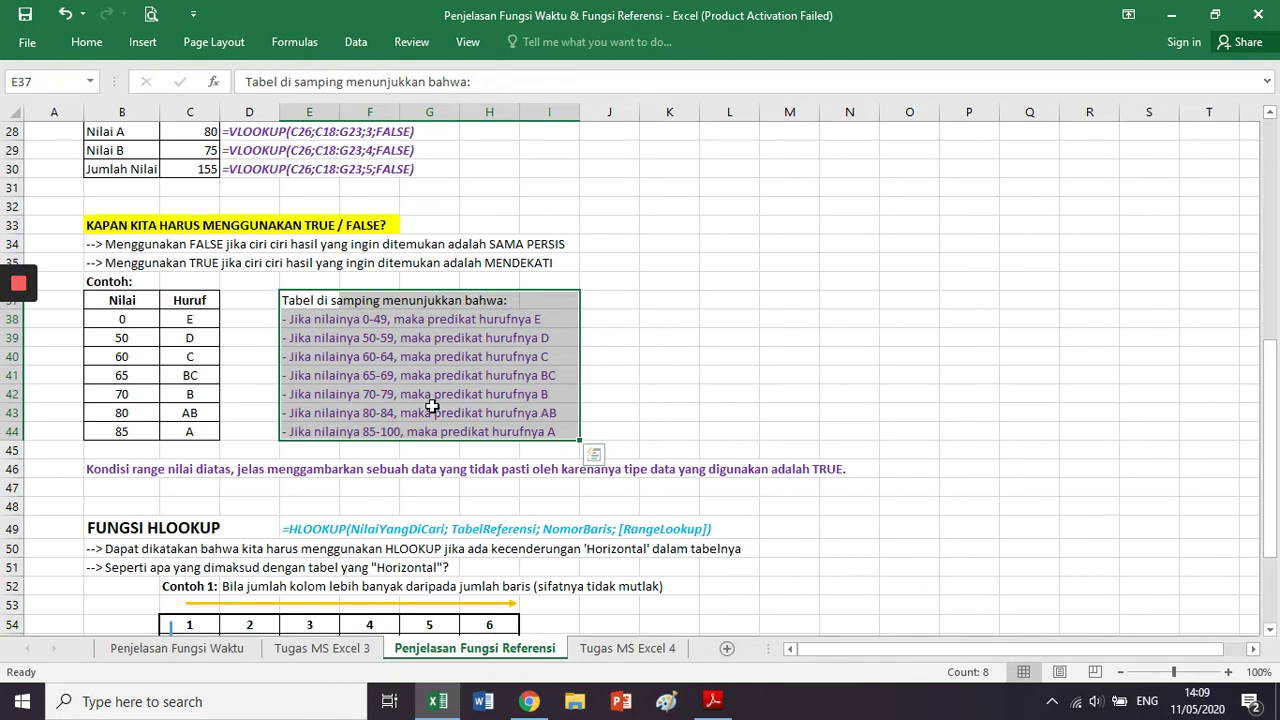
# Compare the FALSE VLOOKUP formulas in rows 27 to 30 with the Nilai scores of the grade table, pointing out 0, 50 and 65
pyautogui.scroll(3, 420, 390)
pyautogui.click(372, 321)
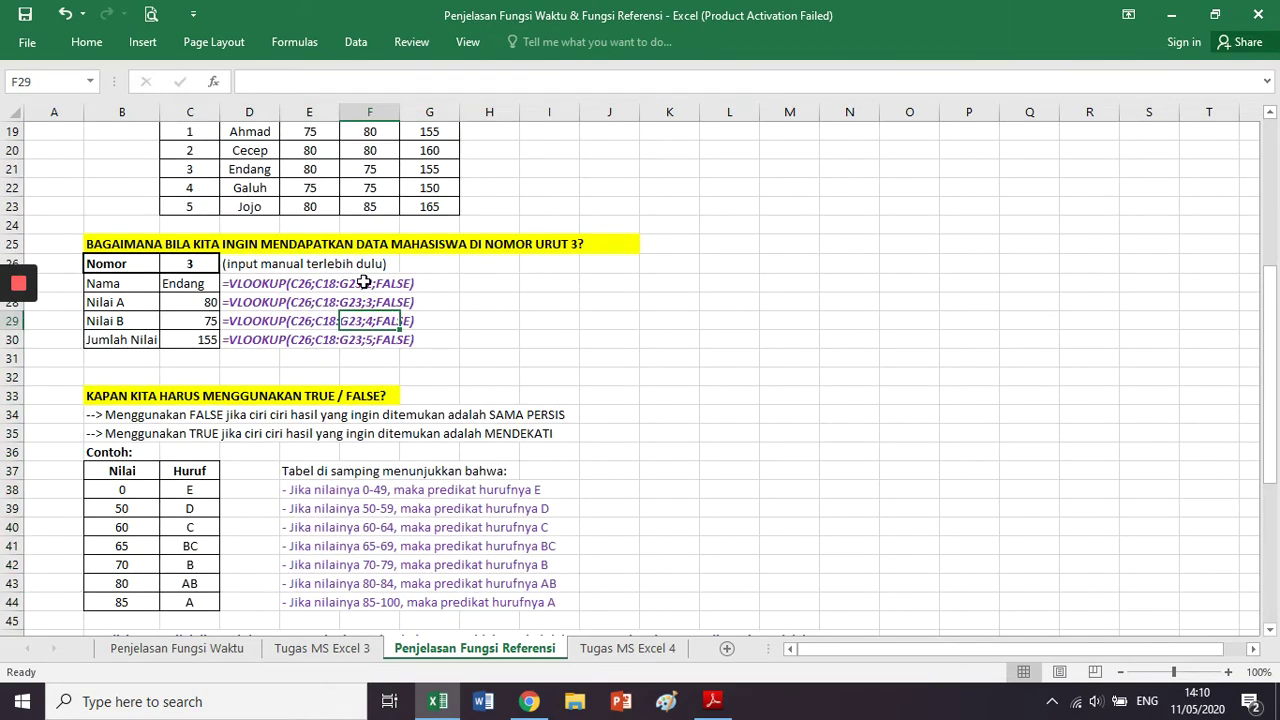
pyautogui.scroll(-2, 320, 410)
pyautogui.click(264, 416)
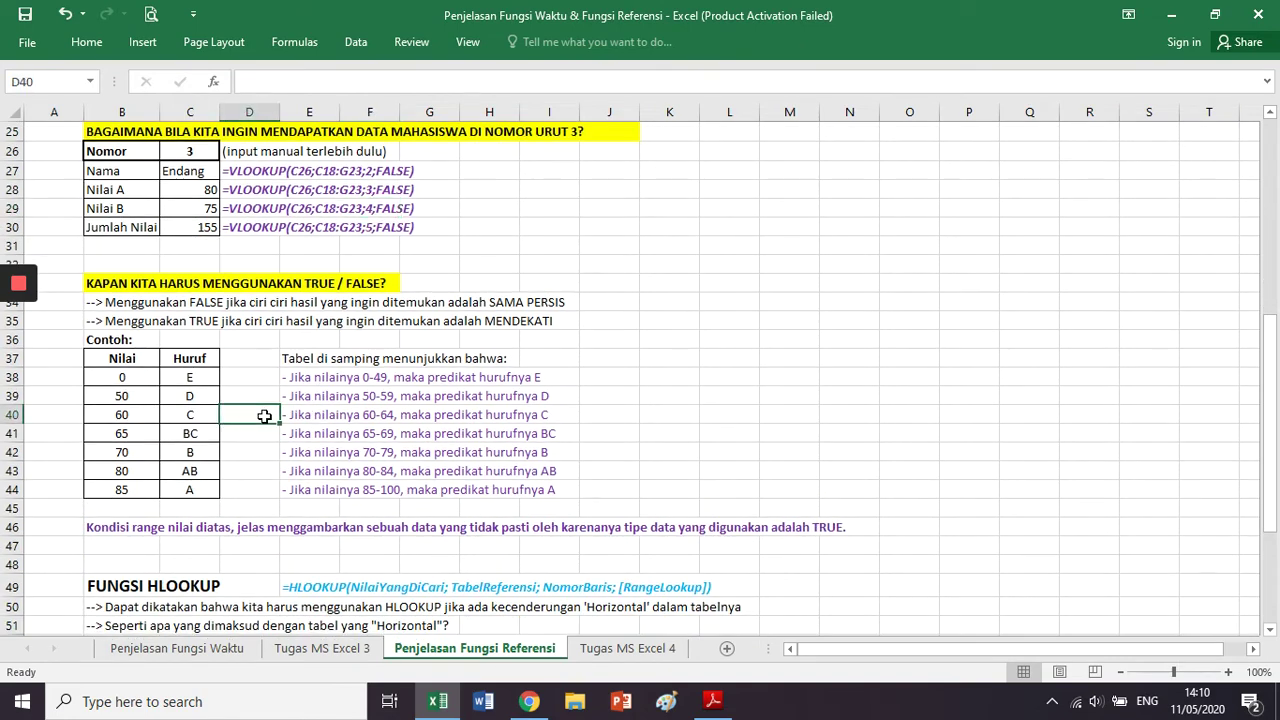
pyautogui.click(147, 378)
pyautogui.click(136, 394)
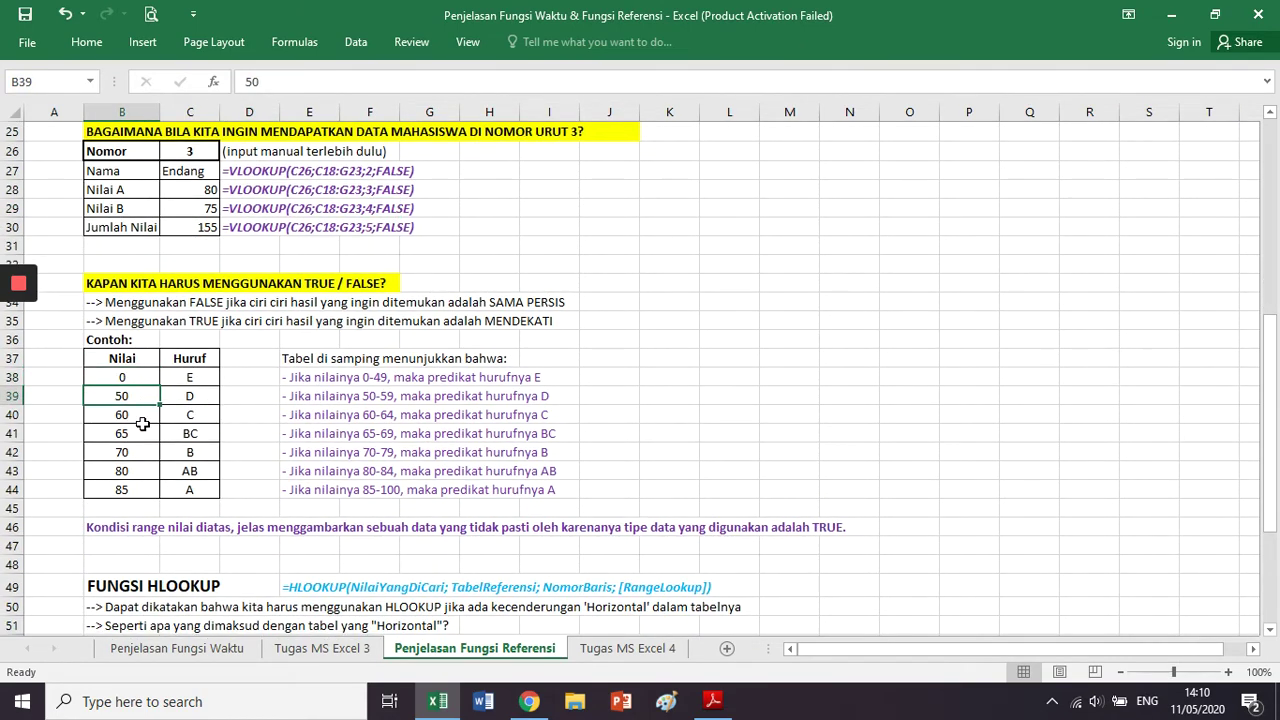
pyautogui.click(144, 428)
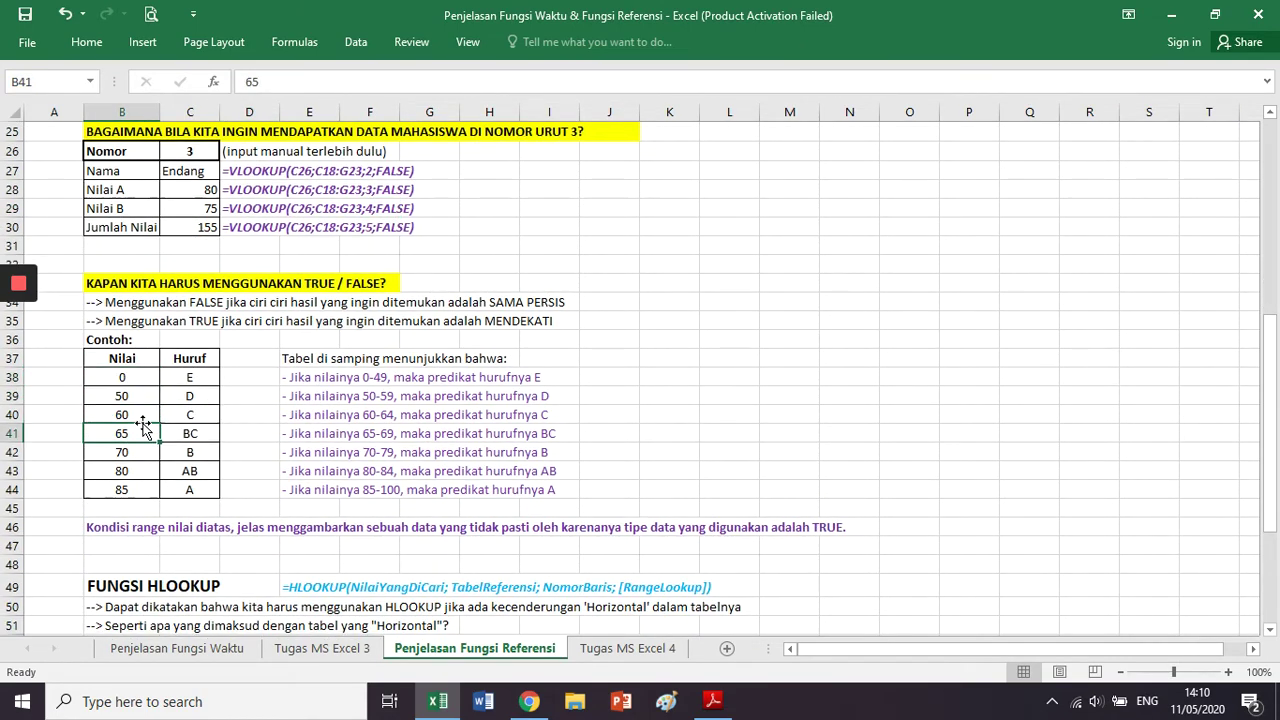
pyautogui.click(277, 487)
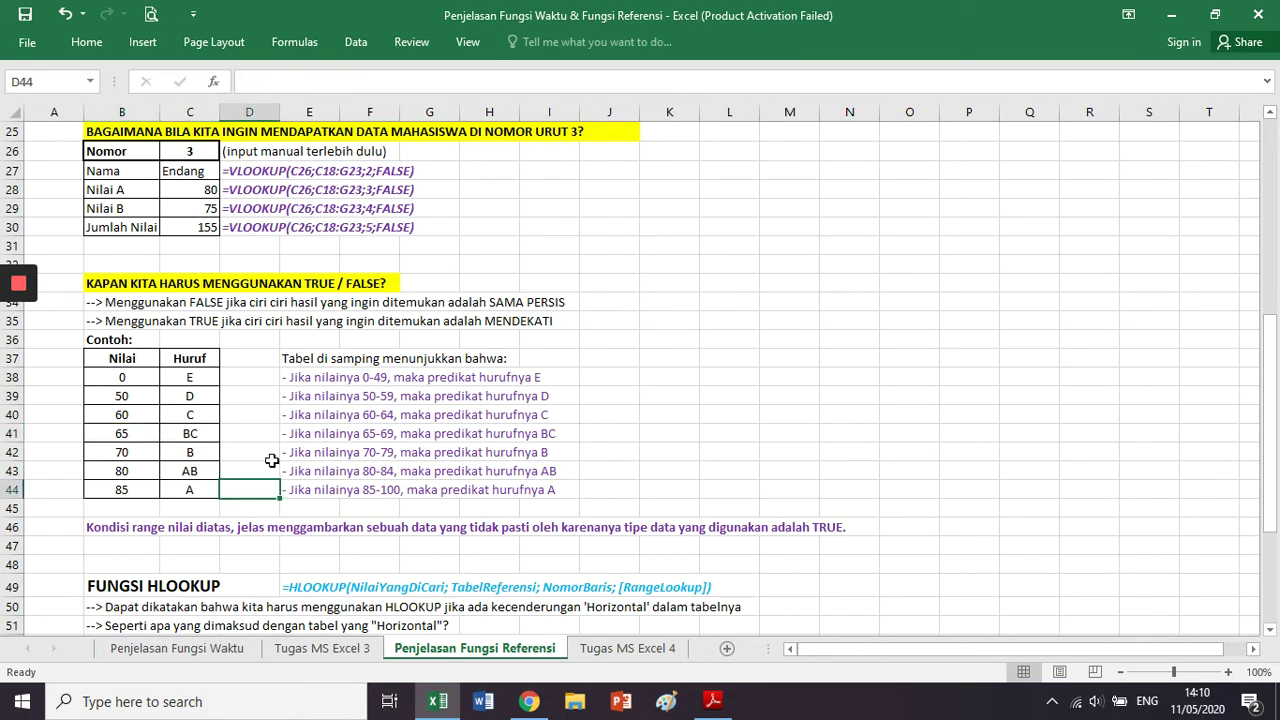
# Glance at the HLOOKUP section, then review the TRUE/FALSE section at row 33 and the student number 3 example at row 25
pyautogui.scroll(-4, 271, 460)
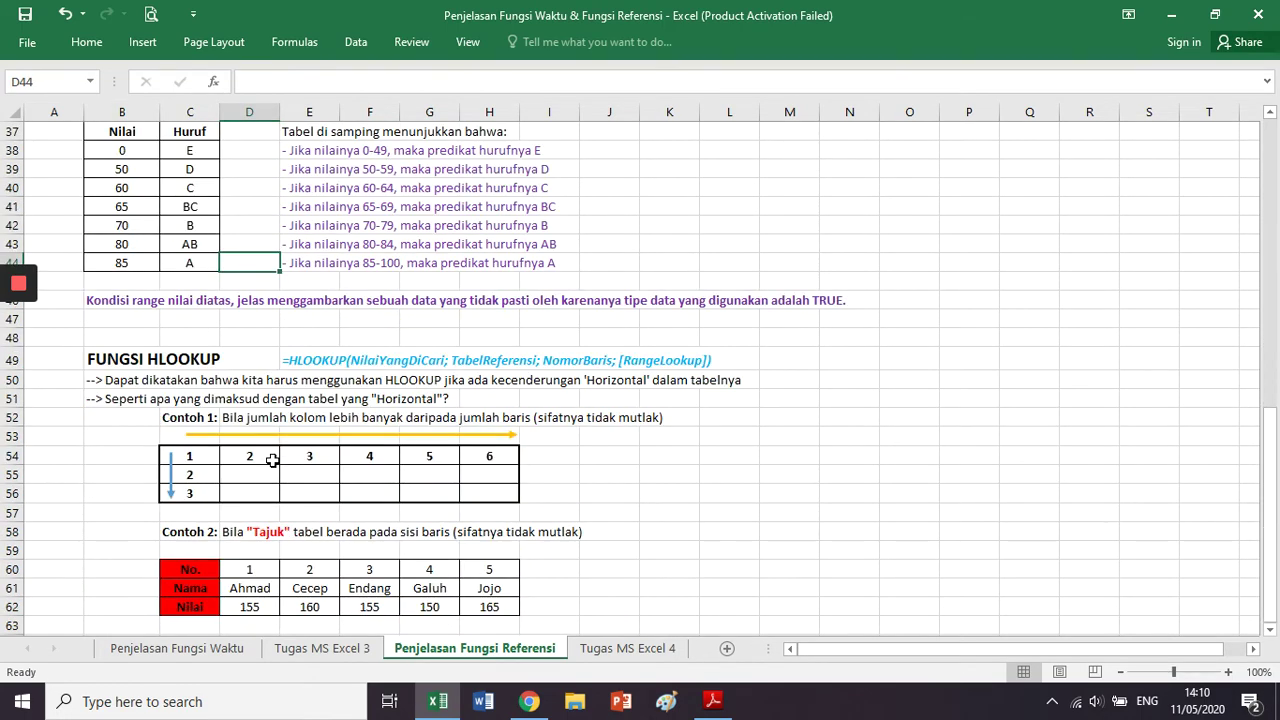
pyautogui.scroll(-2, 272, 460)
pyautogui.scroll(-1, 272, 460)
pyautogui.click(152, 242)
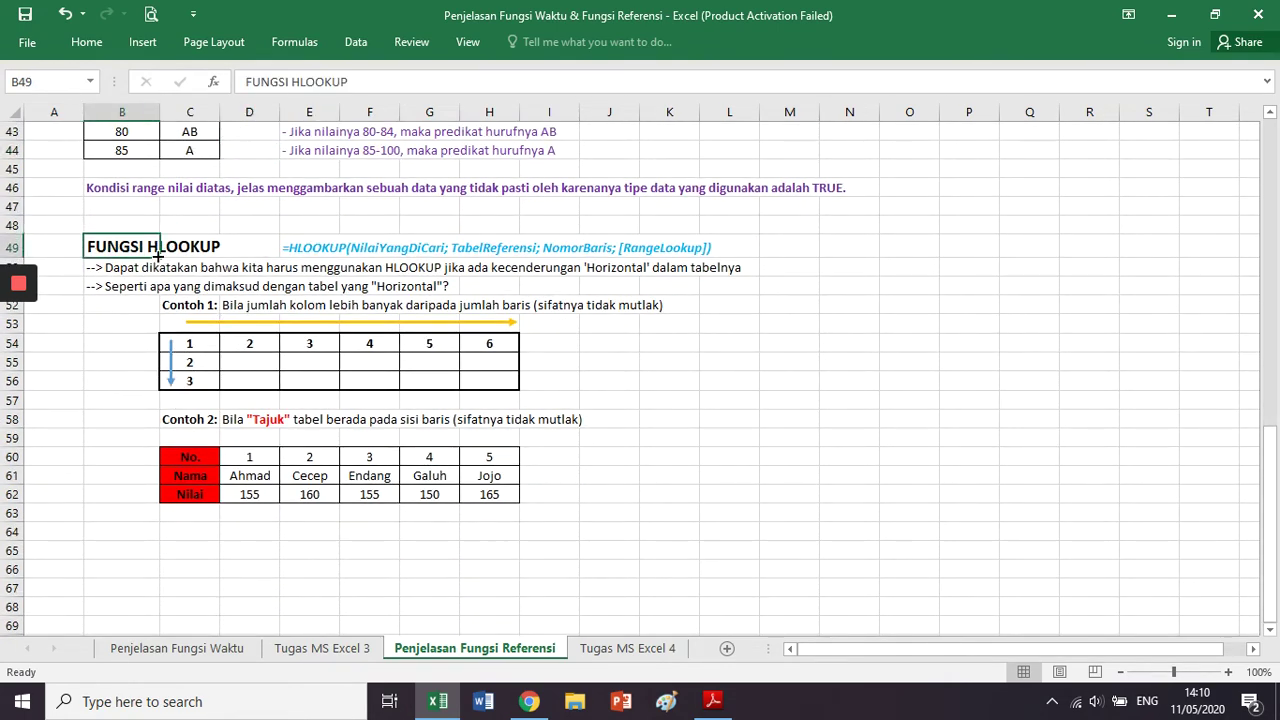
pyautogui.scroll(6, 150, 243)
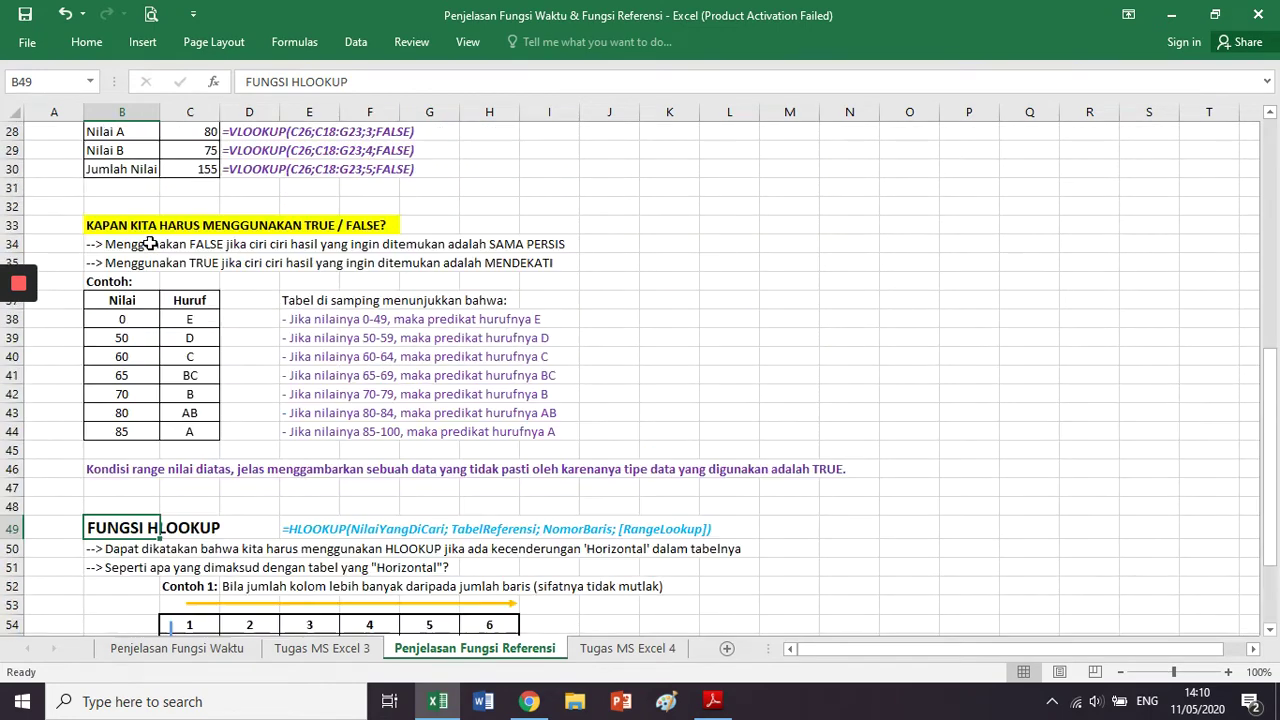
pyautogui.scroll(1, 150, 243)
pyautogui.moveTo(113, 340); pyautogui.dragTo(478, 410)
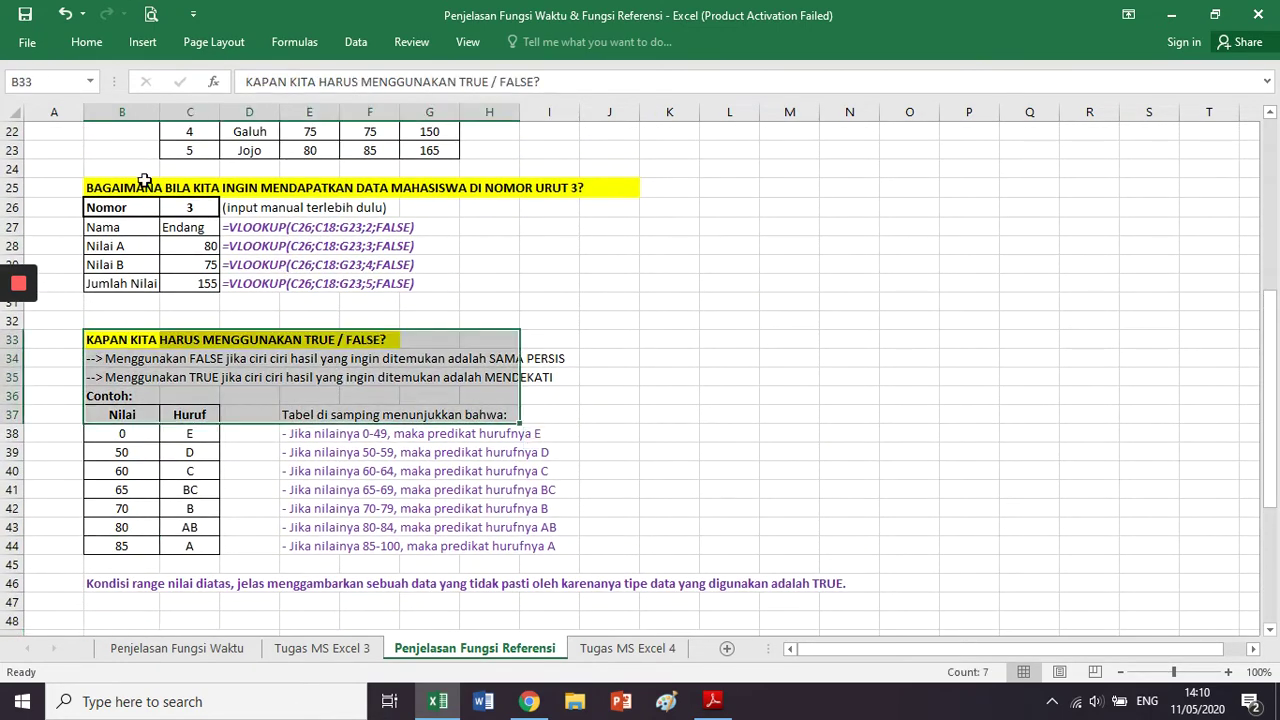
pyautogui.moveTo(122, 188); pyautogui.dragTo(580, 362)
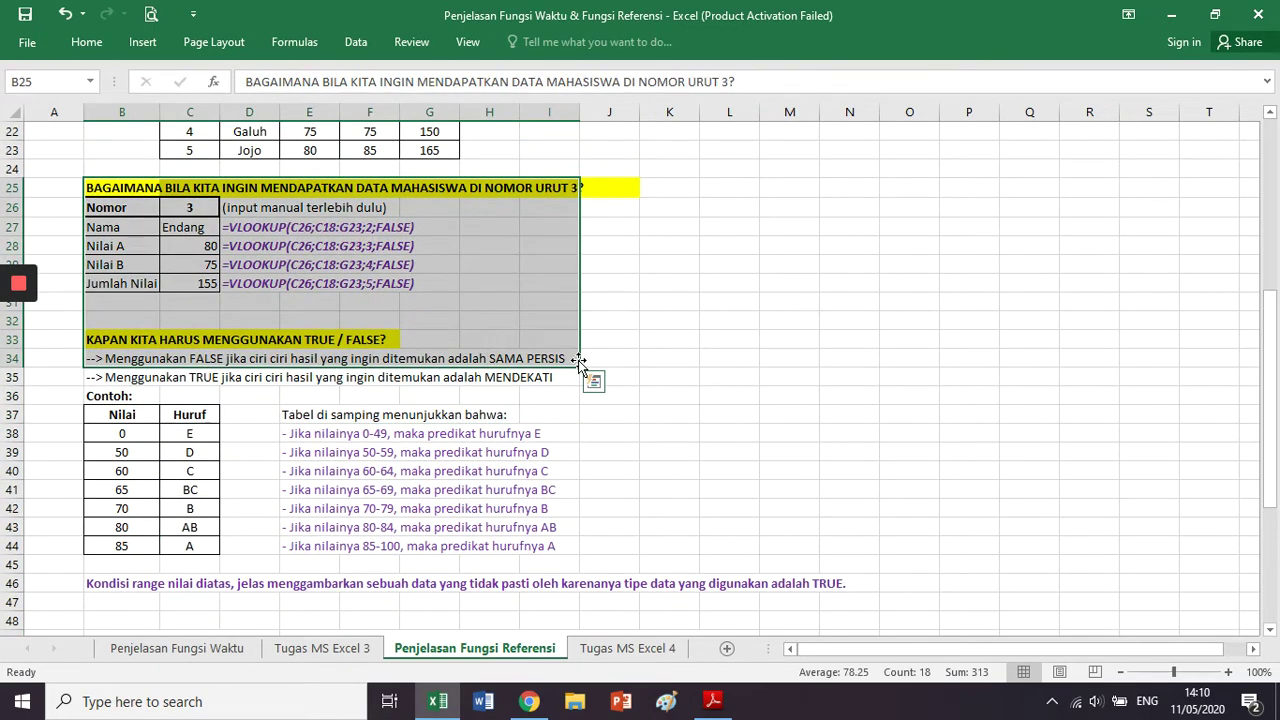
pyautogui.click(570, 393)
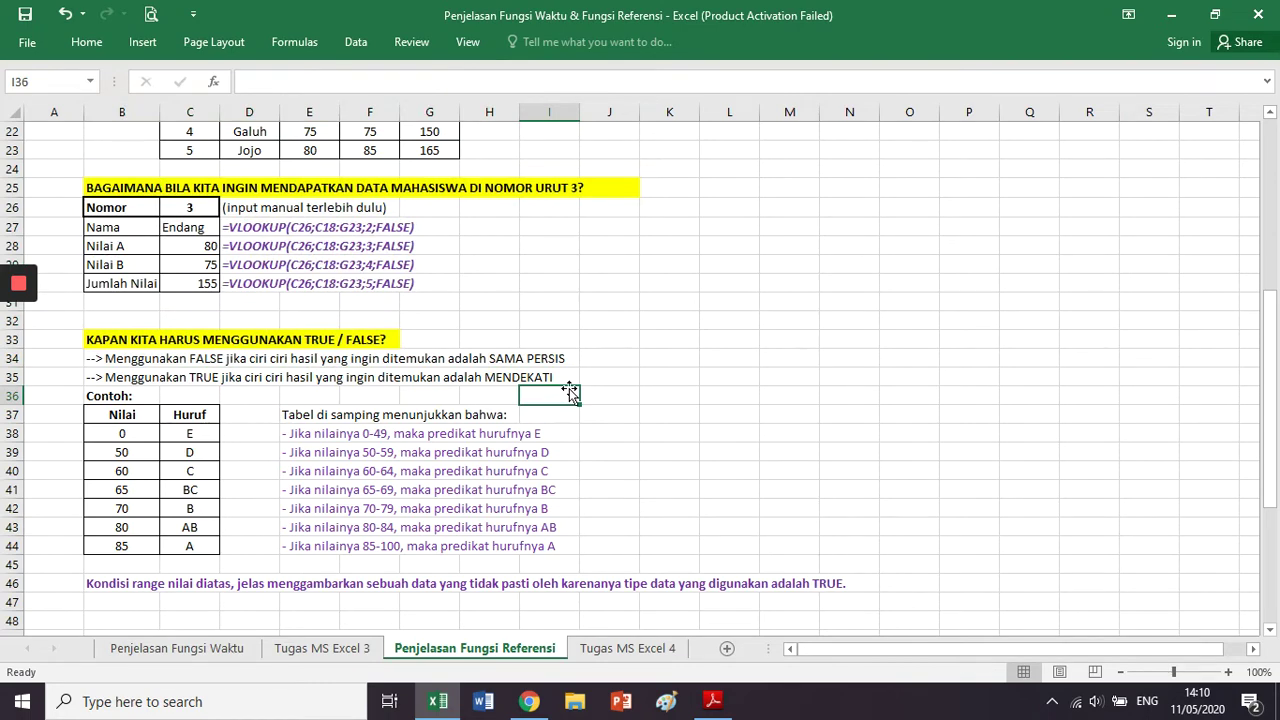
# Highlight the HLOOKUP heading and syntax in row 49 and the notes on horizontal tables in rows 50 and 51
pyautogui.scroll(-6, 569, 390)
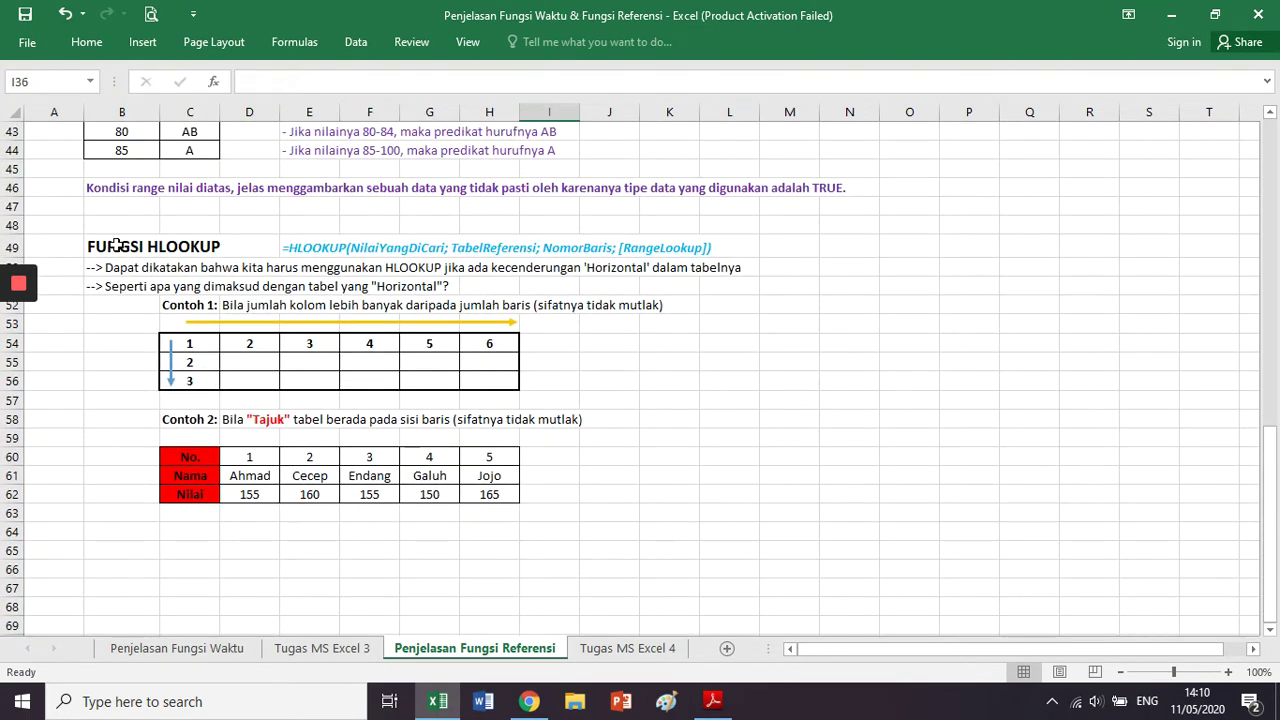
pyautogui.moveTo(116, 245); pyautogui.dragTo(737, 271)
pyautogui.moveTo(160, 286); pyautogui.dragTo(456, 287)
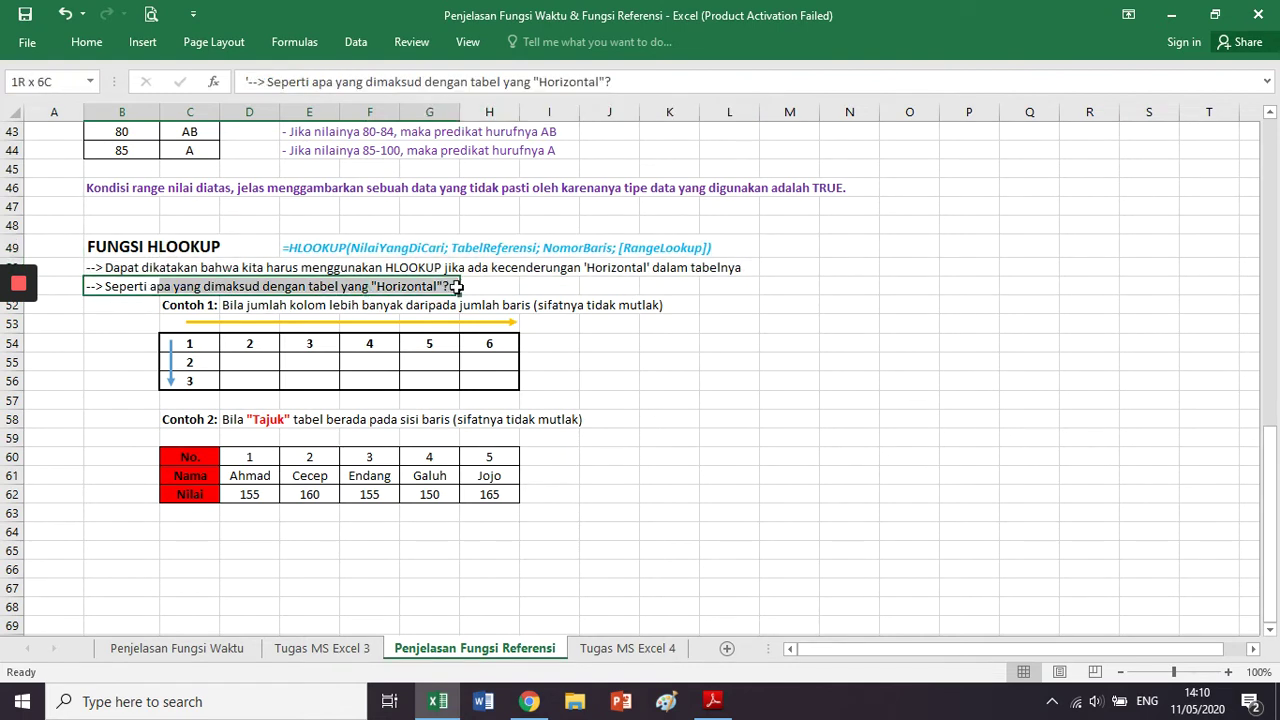
pyautogui.click(608, 343)
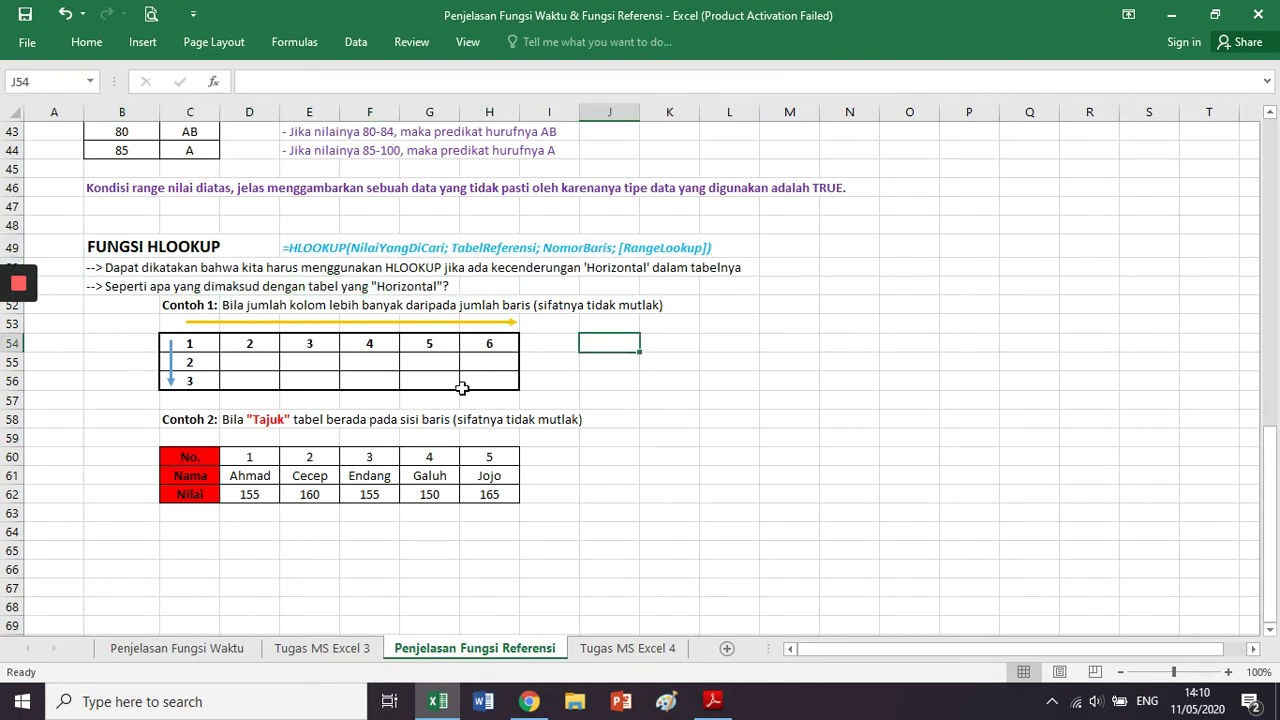
# Go over Contoh 1 in row 52 about having more columns than rows, and highlight its sample table C54:H56 and the HLOOKUP heading
pyautogui.click(203, 306)
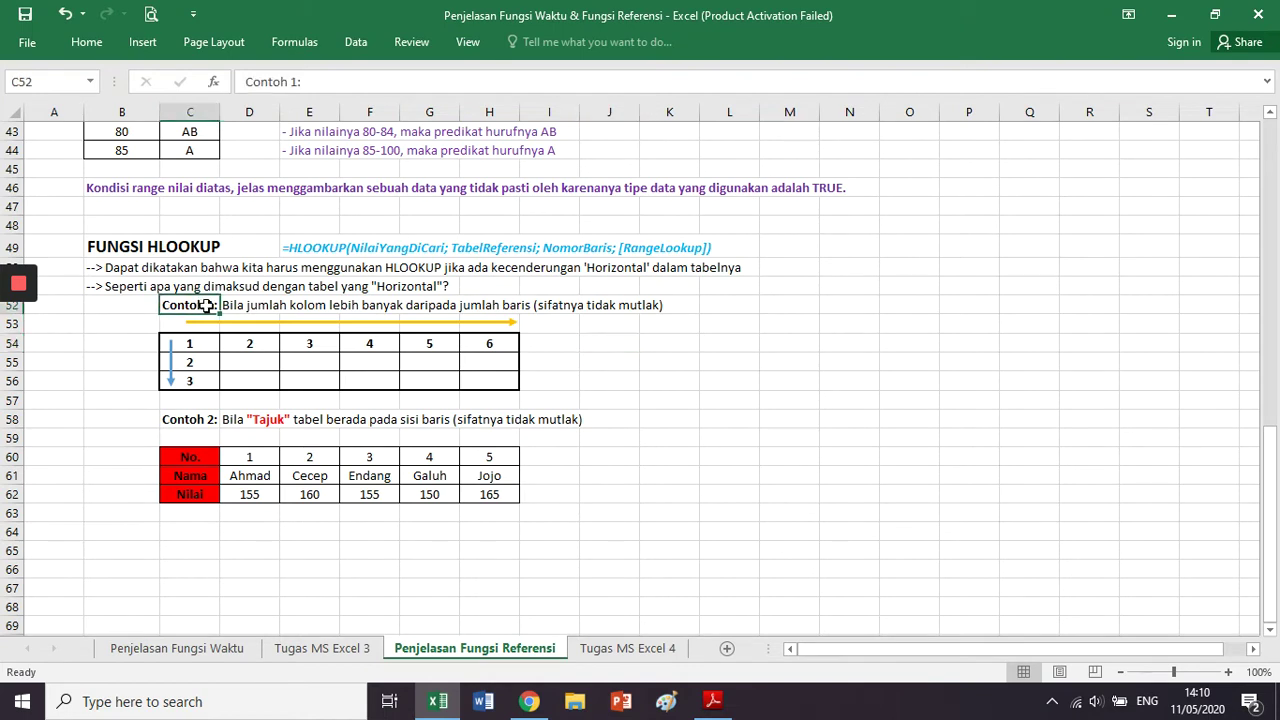
pyautogui.moveTo(205, 306); pyautogui.dragTo(527, 306)
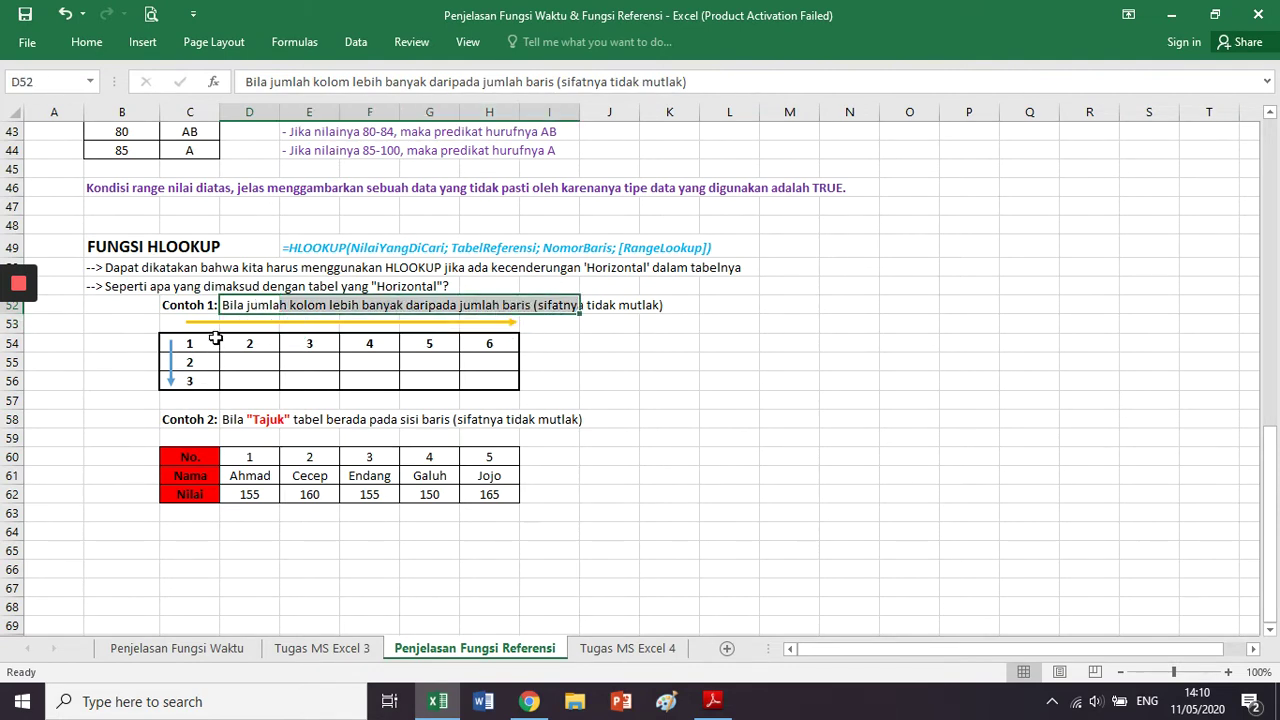
pyautogui.moveTo(214, 337); pyautogui.dragTo(490, 390)
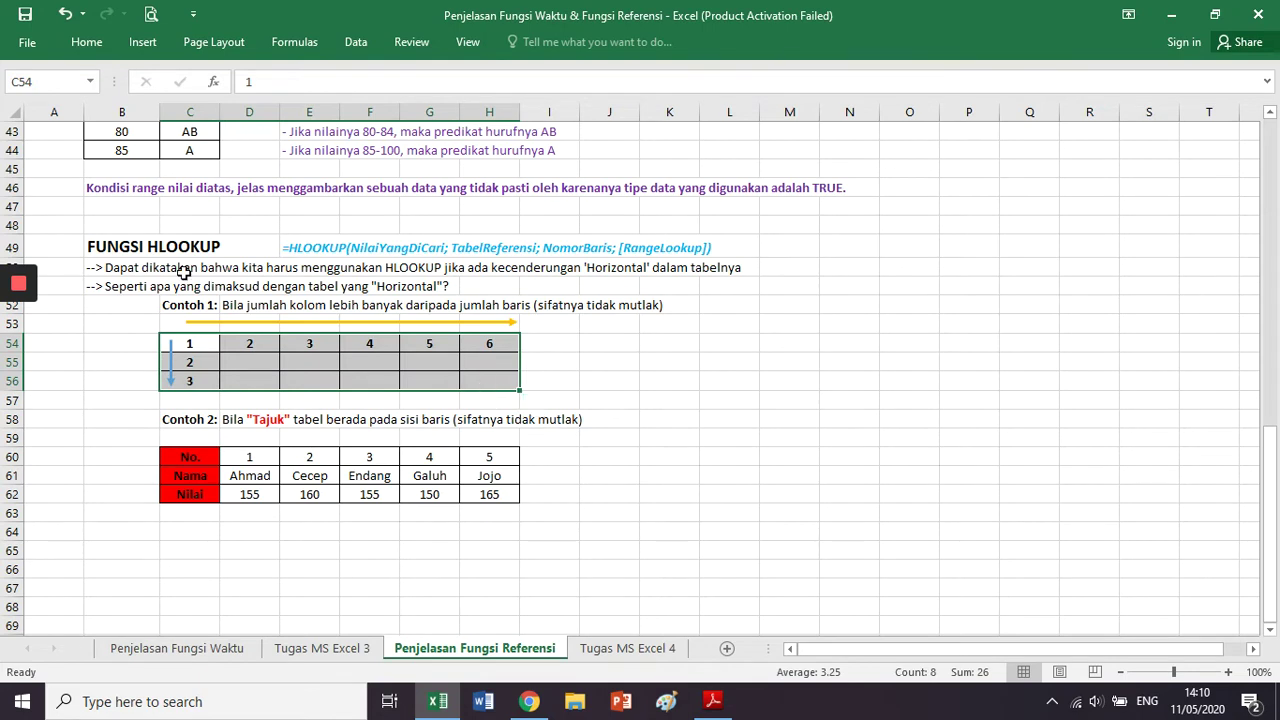
pyautogui.moveTo(125, 247); pyautogui.dragTo(259, 255)
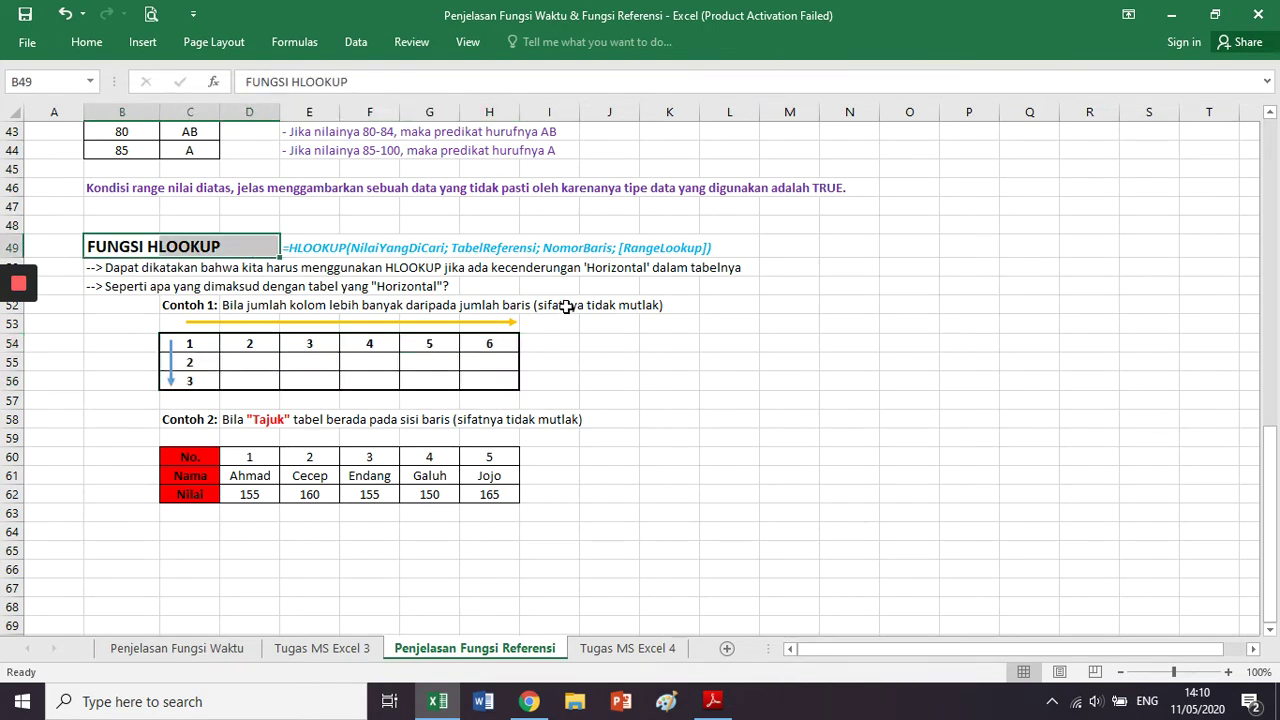
pyautogui.click(642, 306)
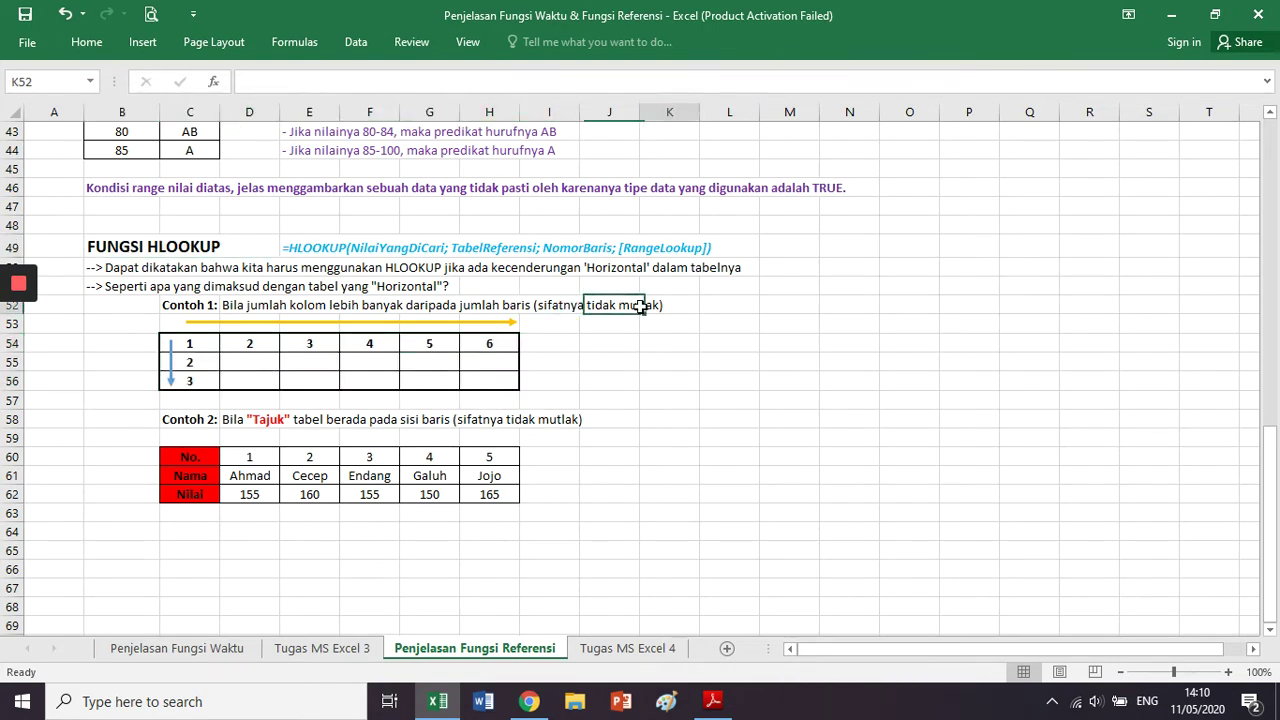
# Go over Contoh 2 in row 58, highlighting the No., Nama and Nilai headings in C60:C62, rows 60 to 62 and the whole table
pyautogui.click(197, 418)
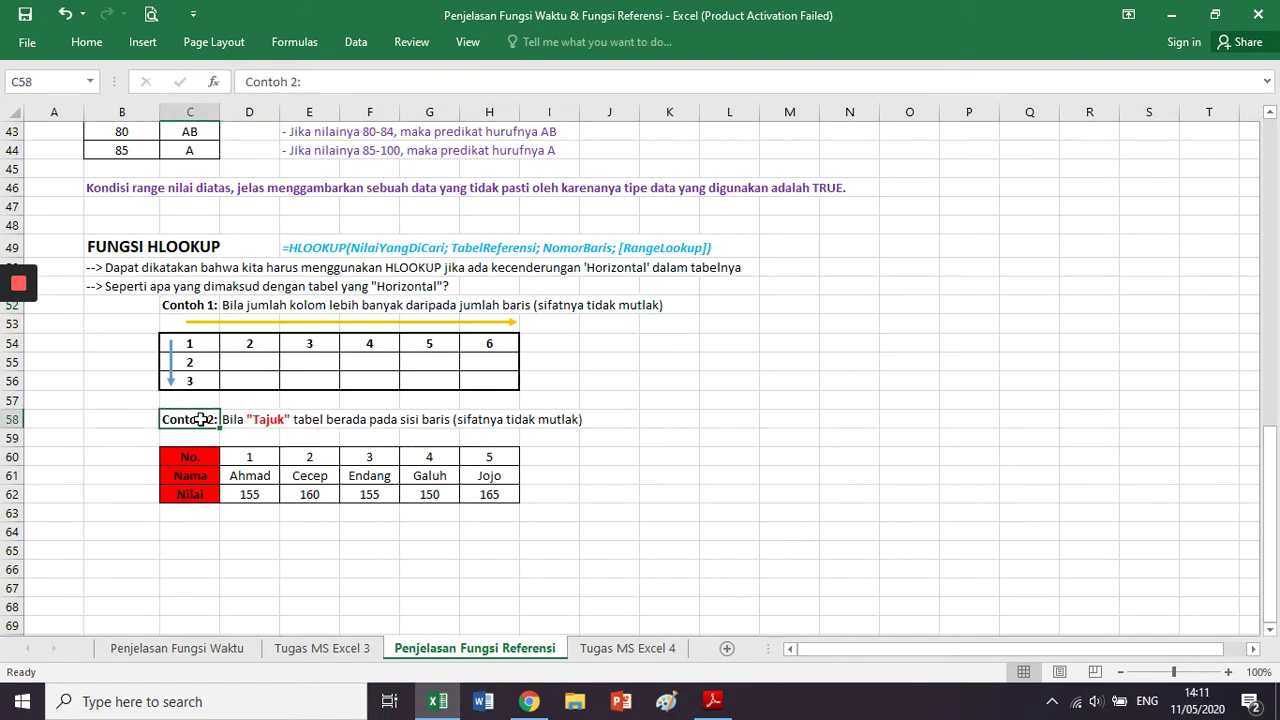
pyautogui.moveTo(200, 419); pyautogui.dragTo(266, 421)
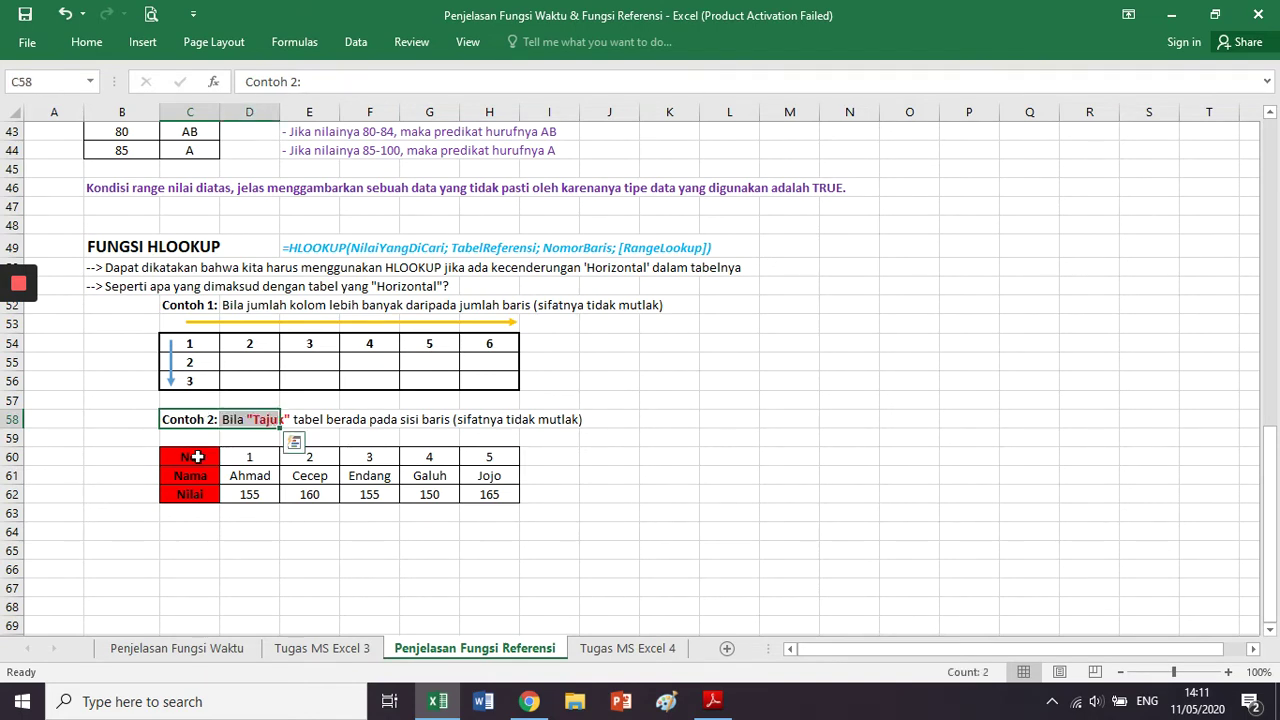
pyautogui.moveTo(197, 457); pyautogui.dragTo(194, 490)
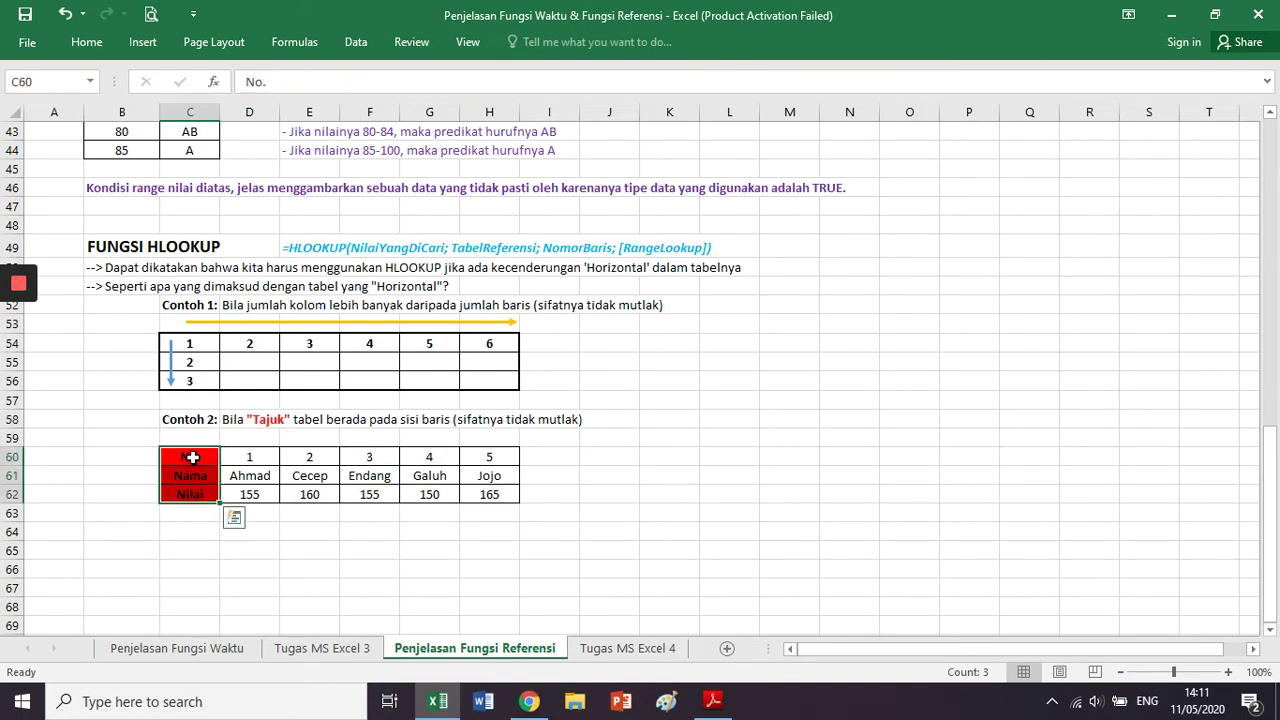
pyautogui.click(12, 457)
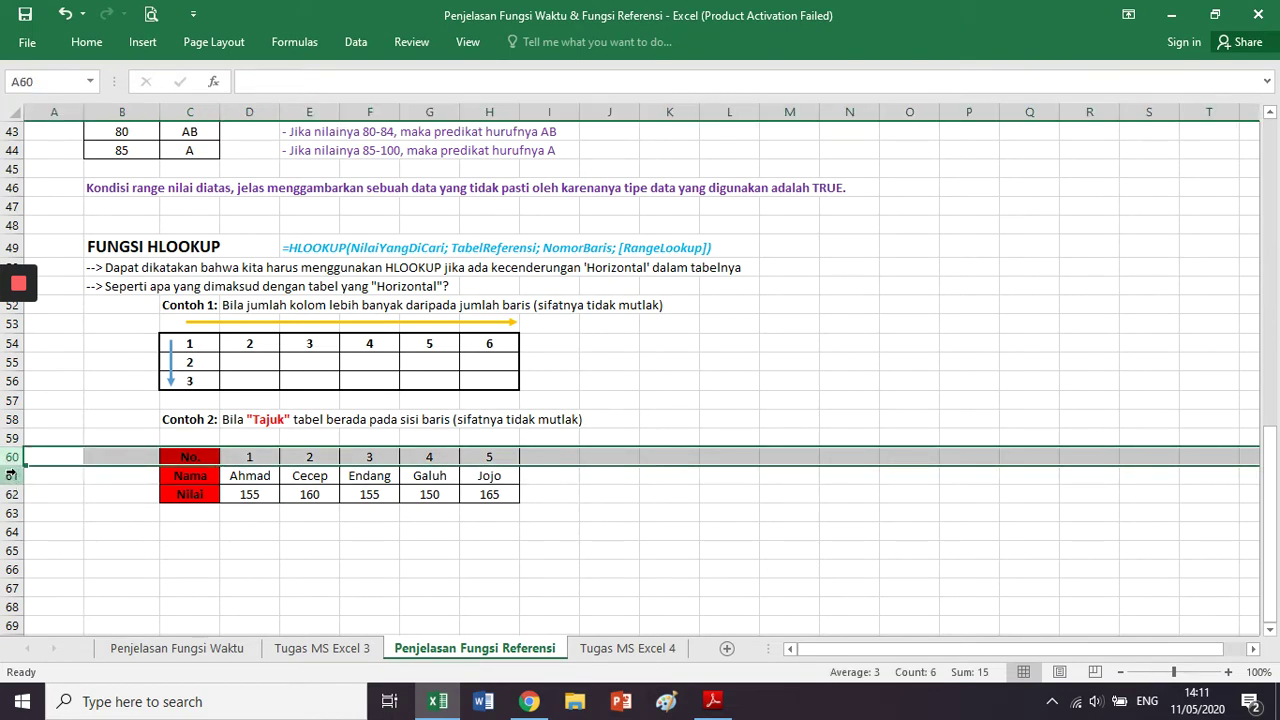
pyautogui.click(11, 476)
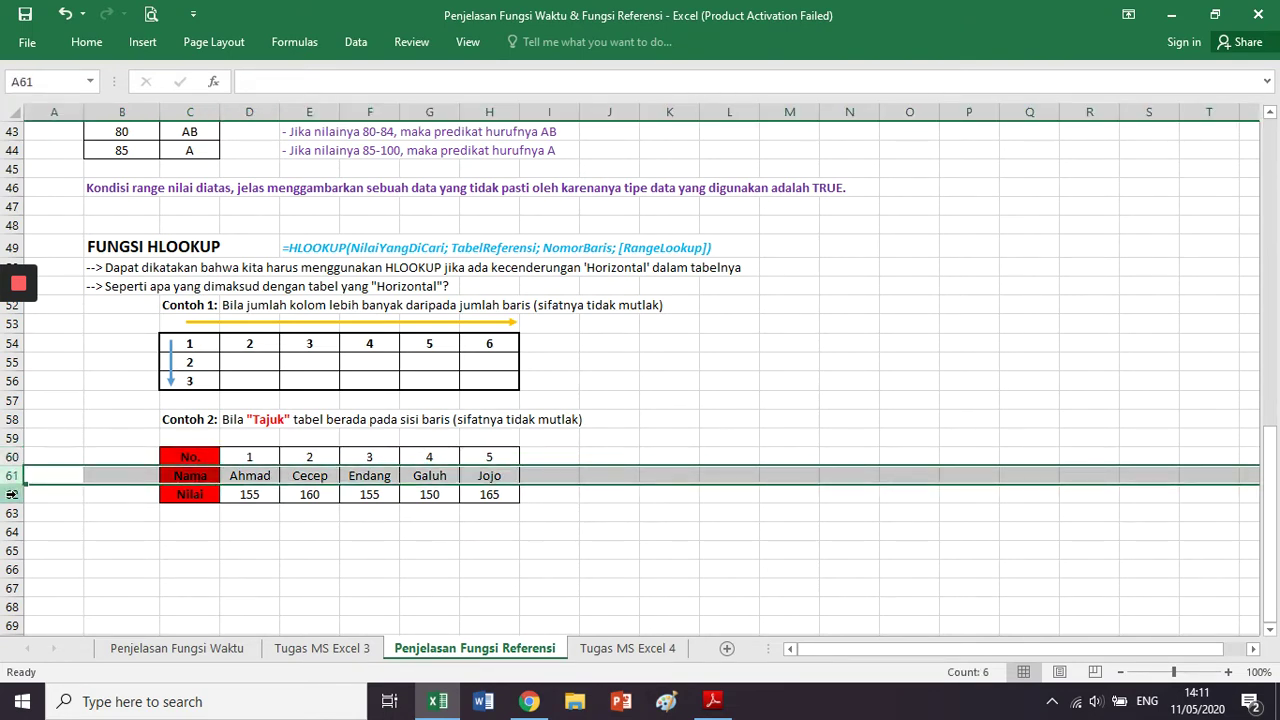
pyautogui.click(12, 494)
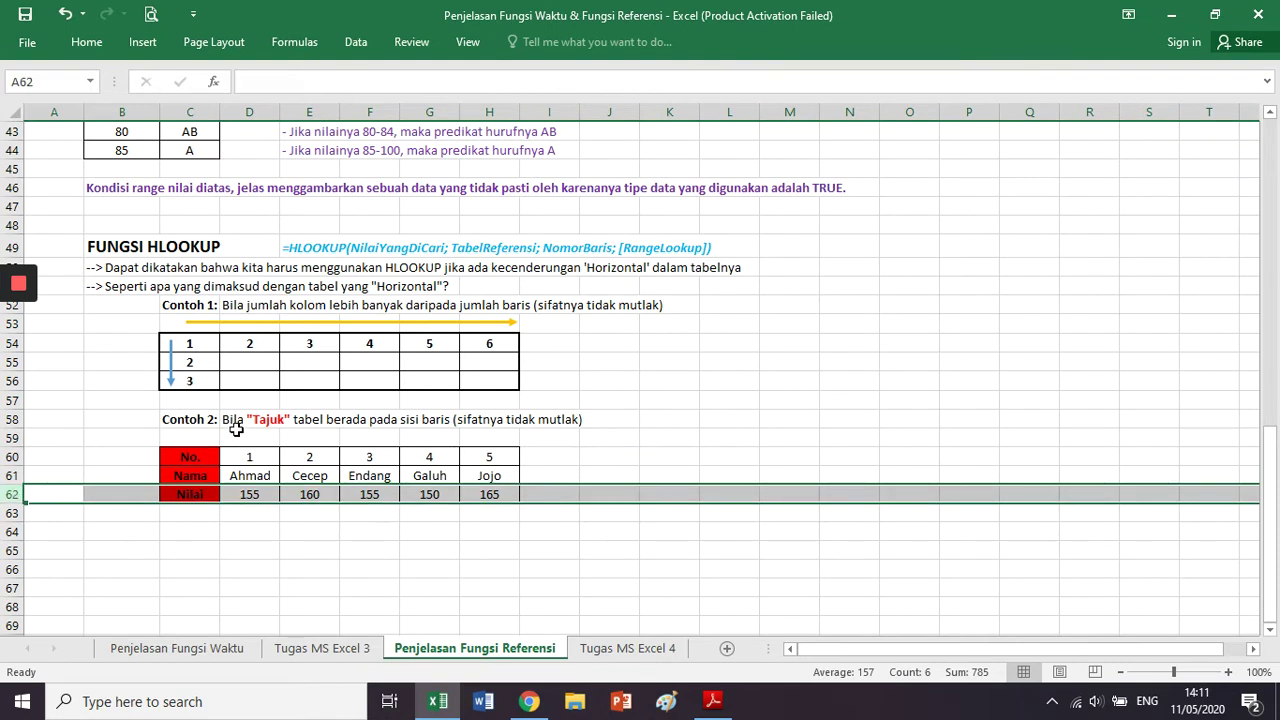
pyautogui.moveTo(212, 424); pyautogui.dragTo(575, 420)
pyautogui.moveTo(584, 510); pyautogui.dragTo(157, 440)
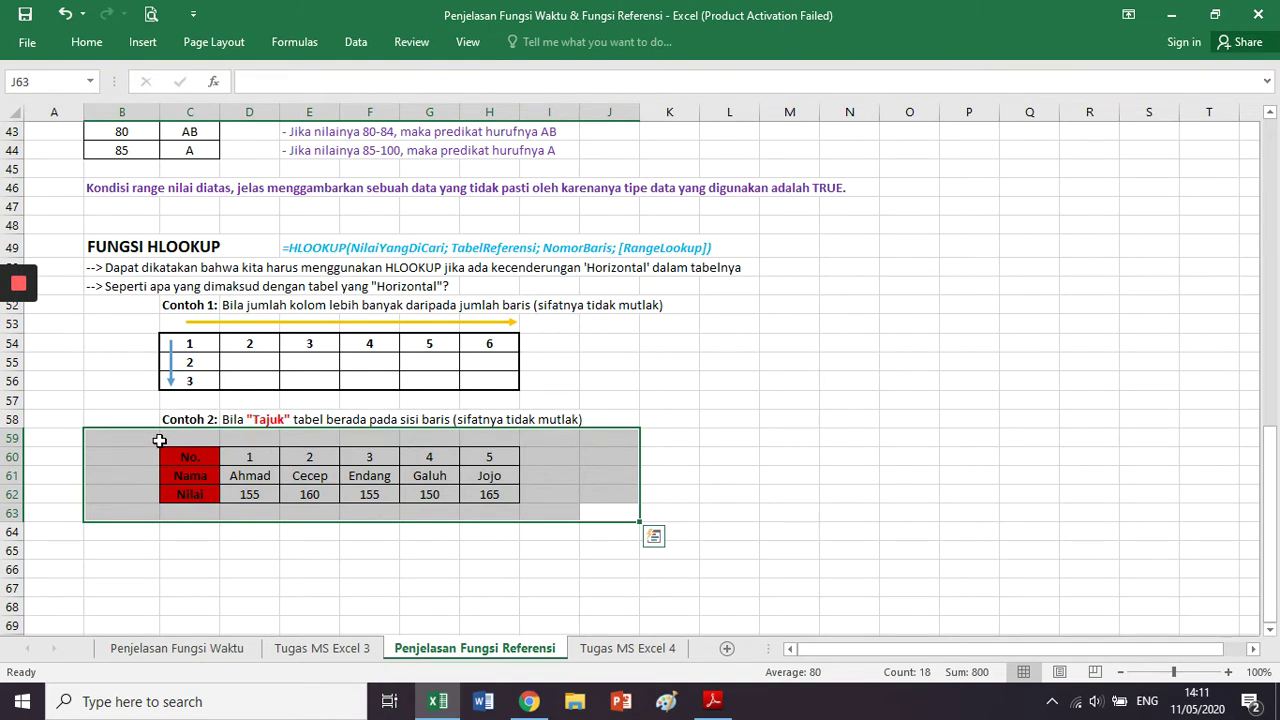
# Leave the HLOOKUP examples, return to the start of the reference-function notes and open the Tugas MS Excel 4 sheet
pyautogui.click(605, 472)
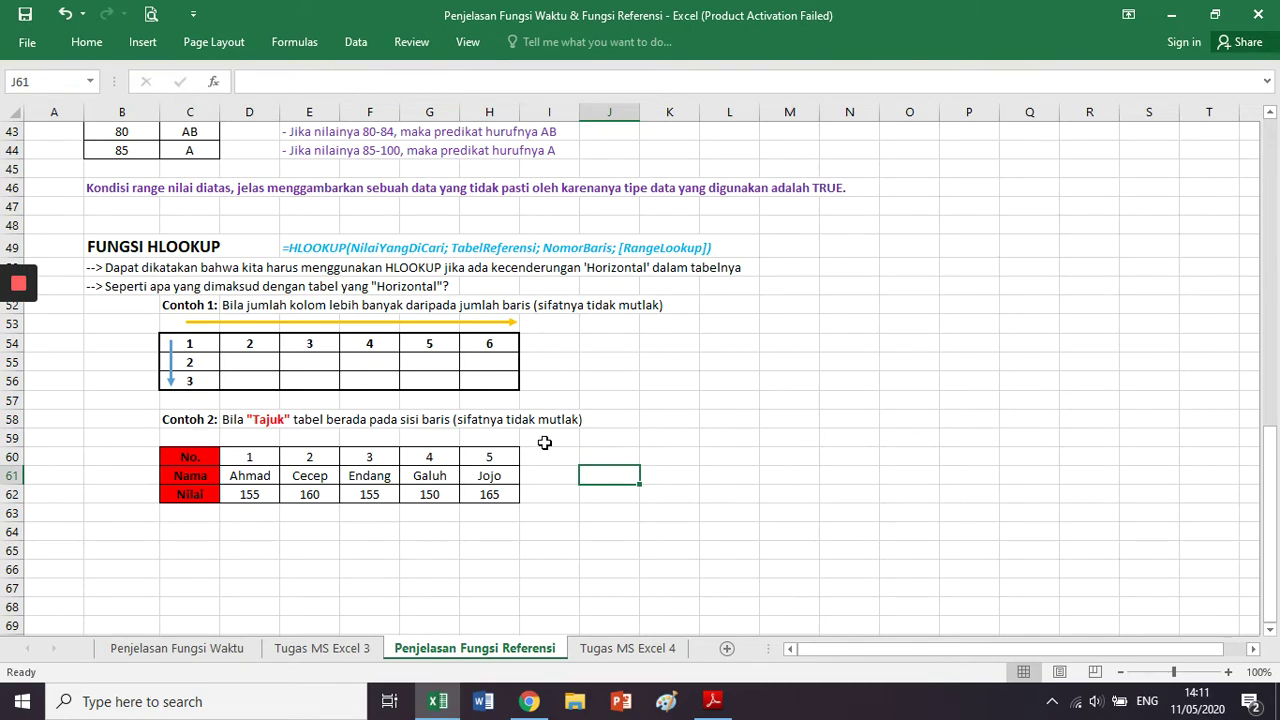
pyautogui.scroll(10, 544, 442)
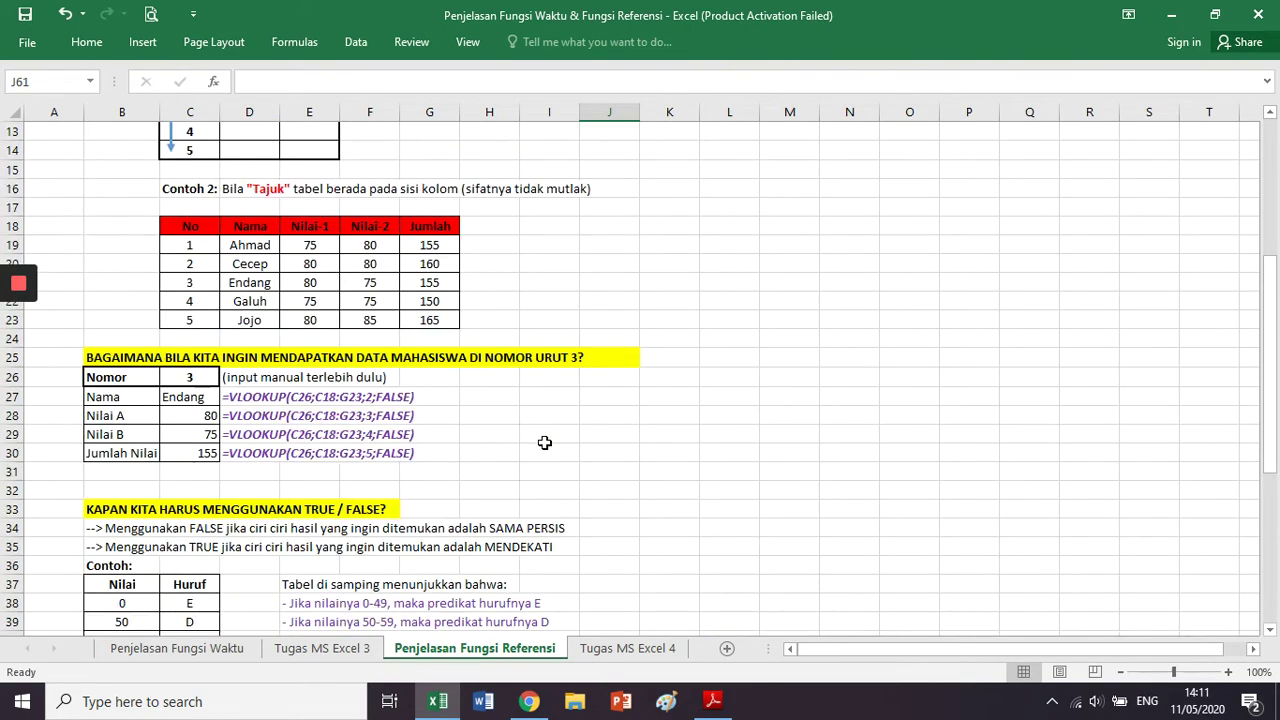
pyautogui.scroll(4, 544, 442)
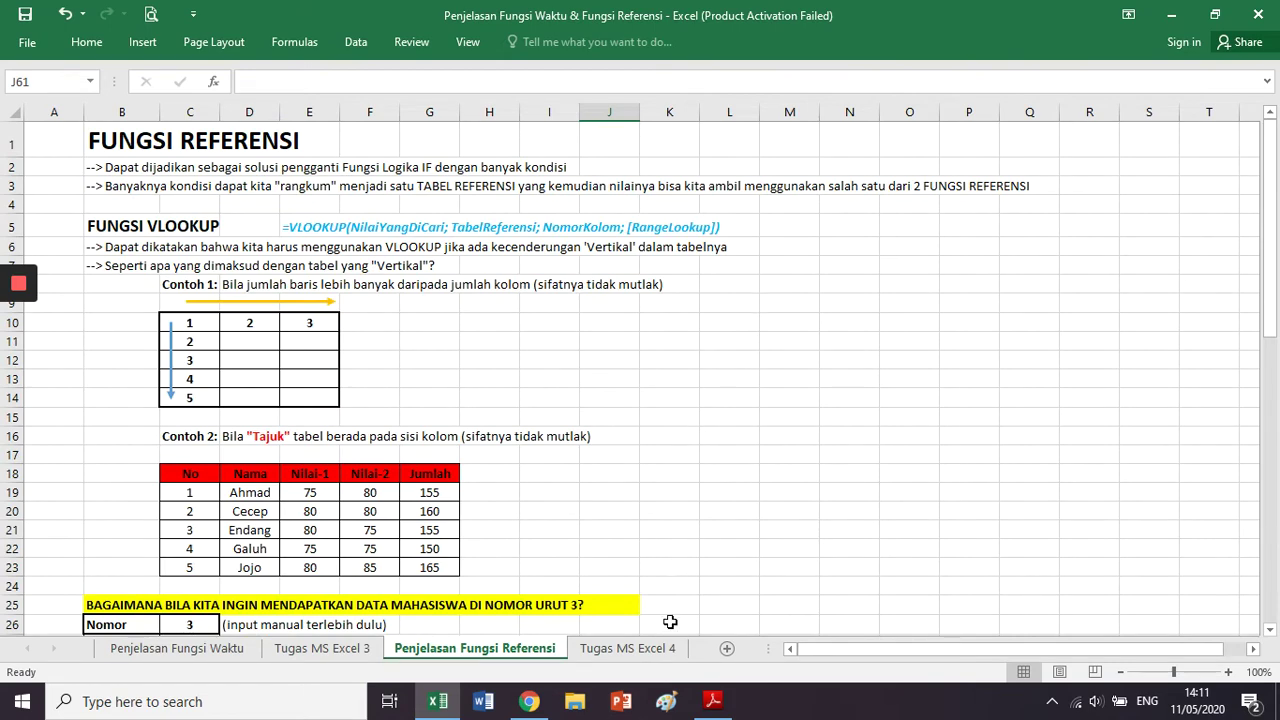
pyautogui.click(660, 650)
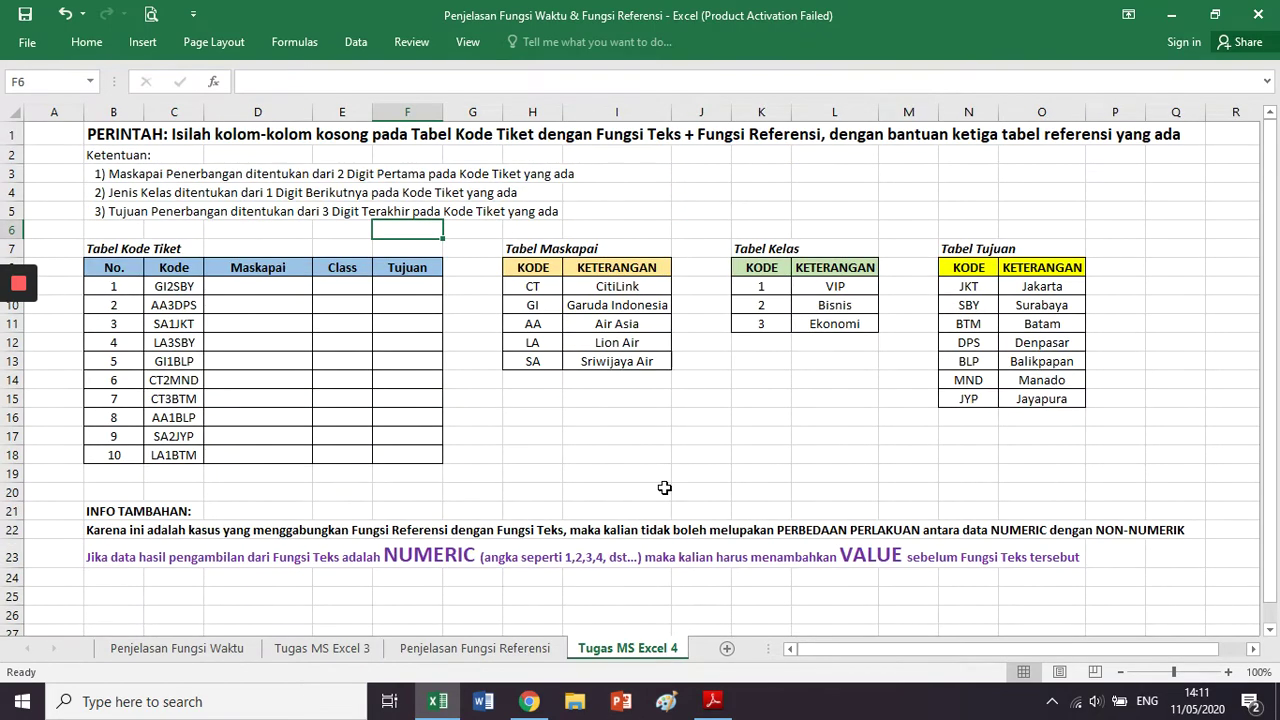
pyautogui.click(657, 440)
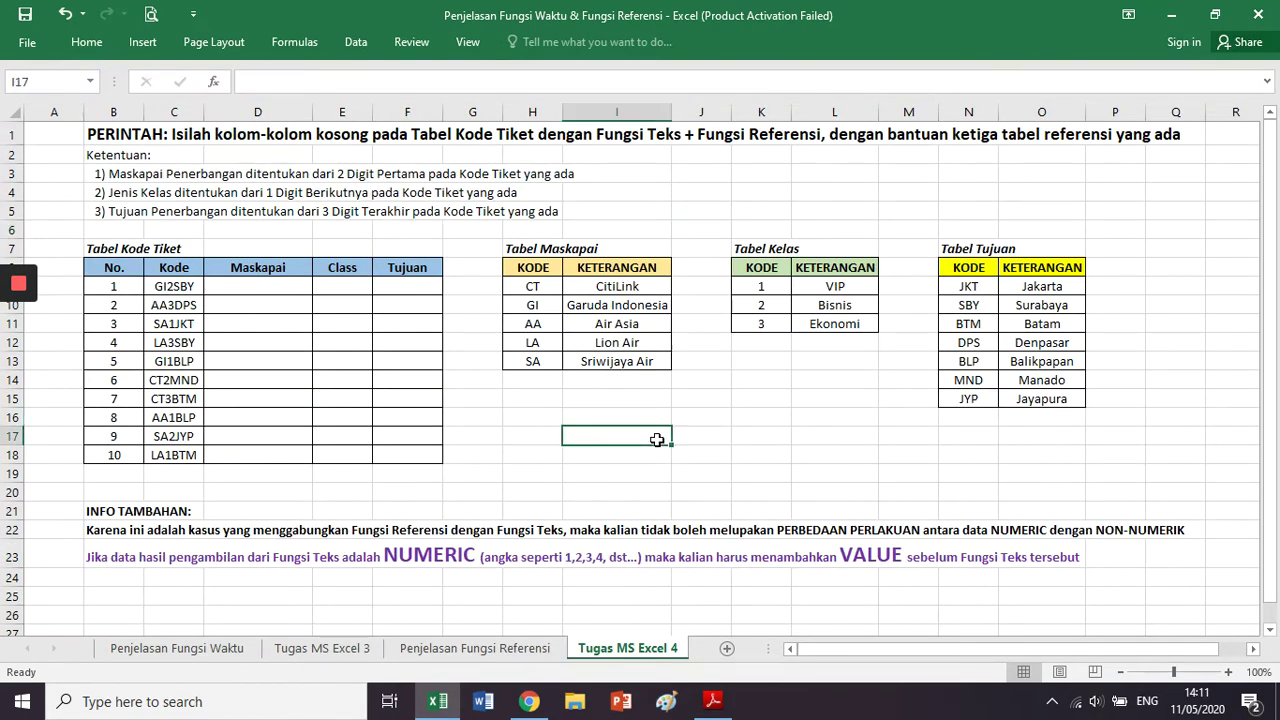
# Switch to the PDF guide in Adobe Reader and go over Latihan 6, Soal 1 on page 10 with its ticket-code tables
pyautogui.click(713, 701)
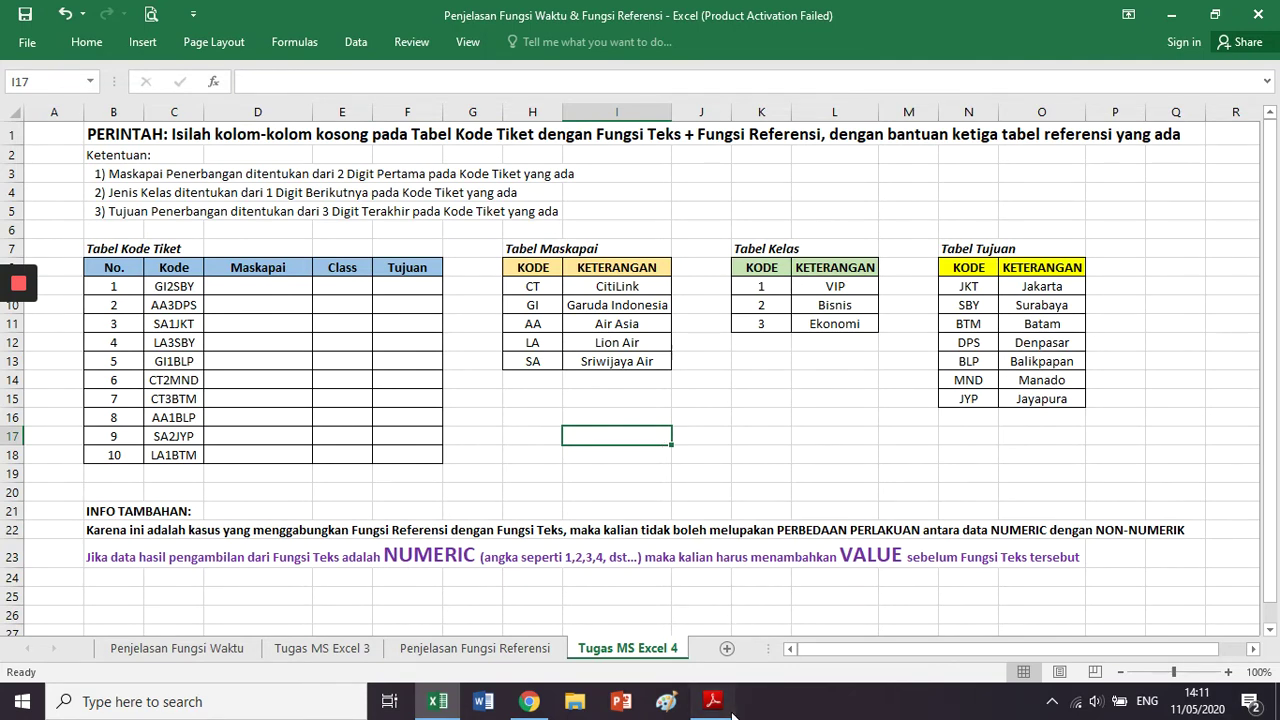
pyautogui.scroll(-15, 717, 473)
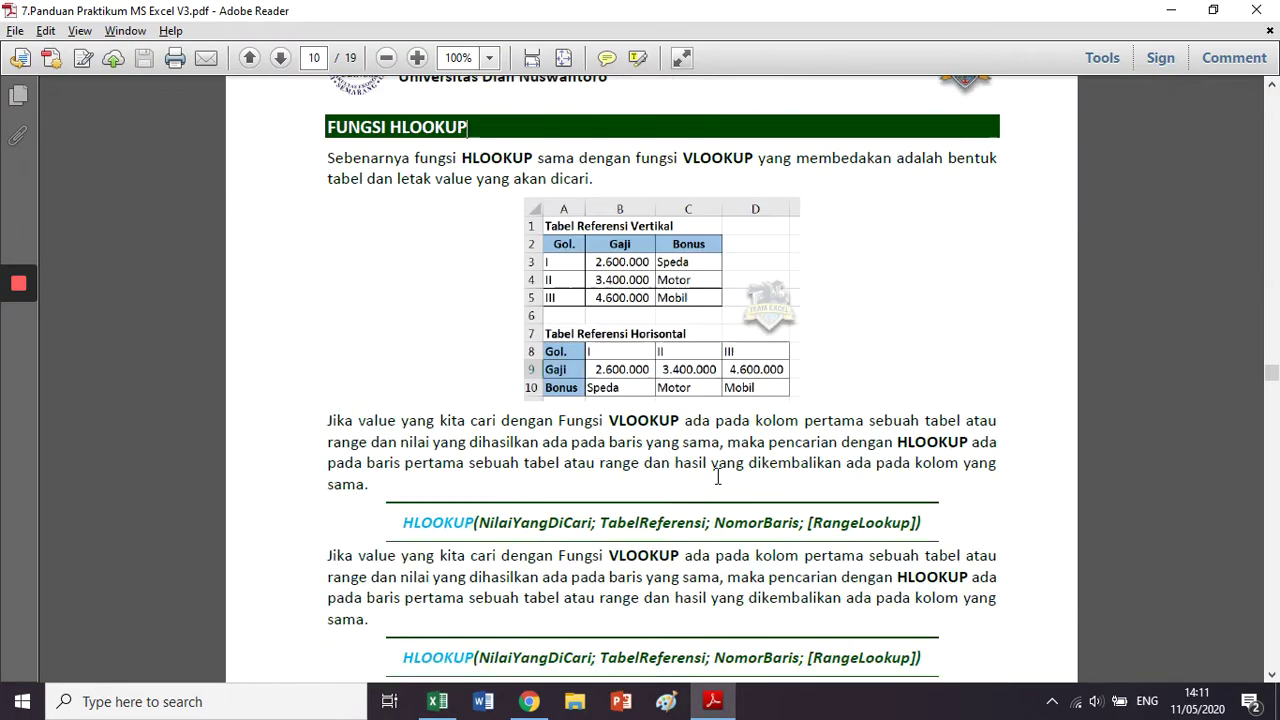
pyautogui.scroll(-14, 614, 420)
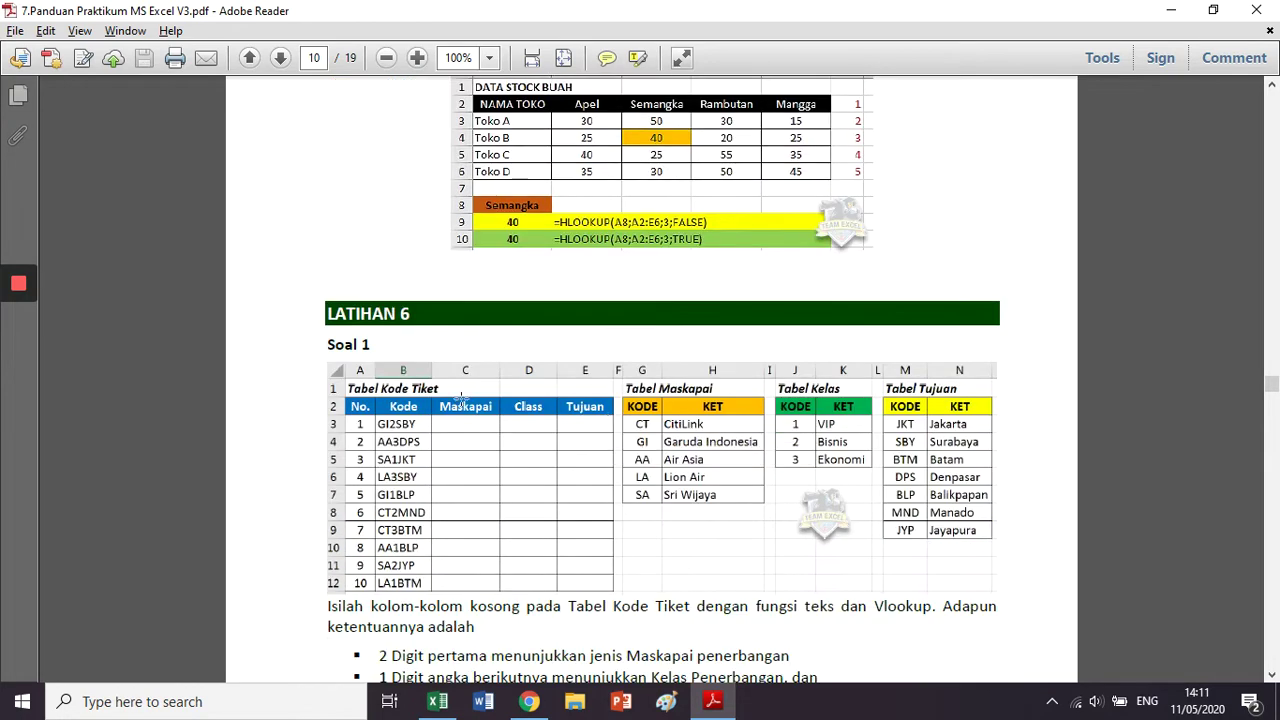
pyautogui.scroll(-1, 461, 398)
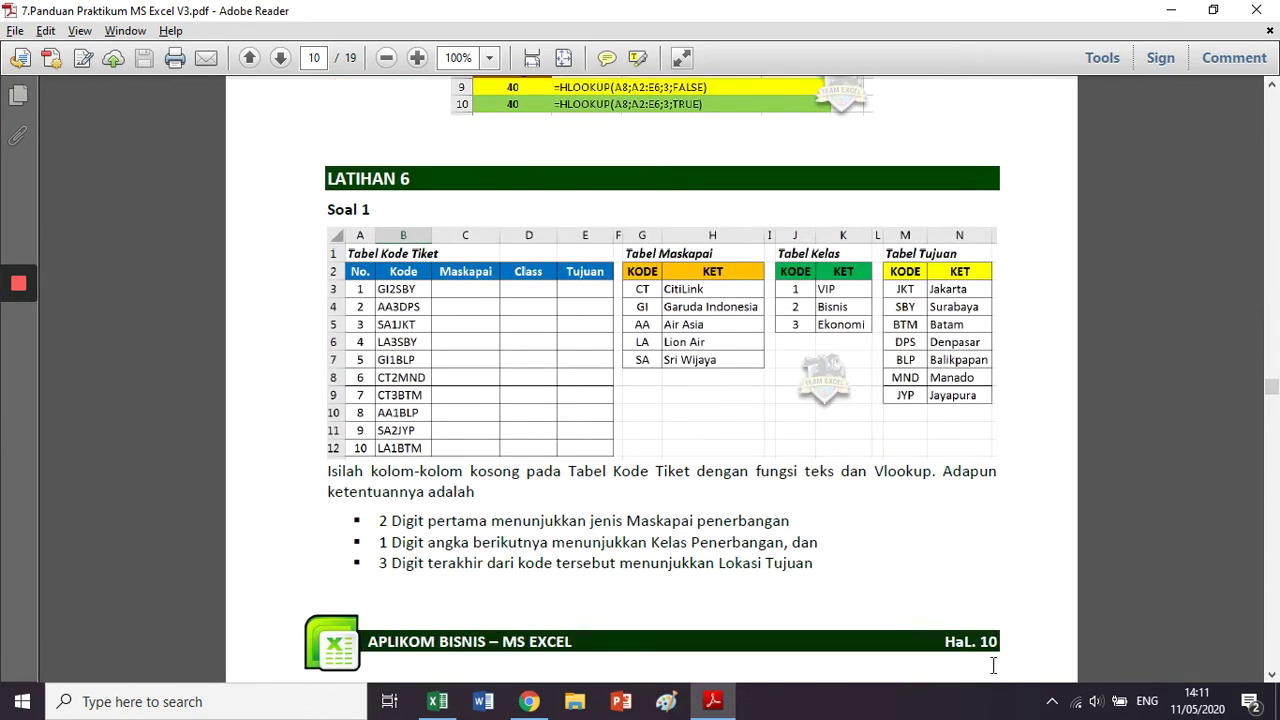
pyautogui.moveTo(986, 647); pyautogui.dragTo(1031, 648)
pyautogui.click(992, 626)
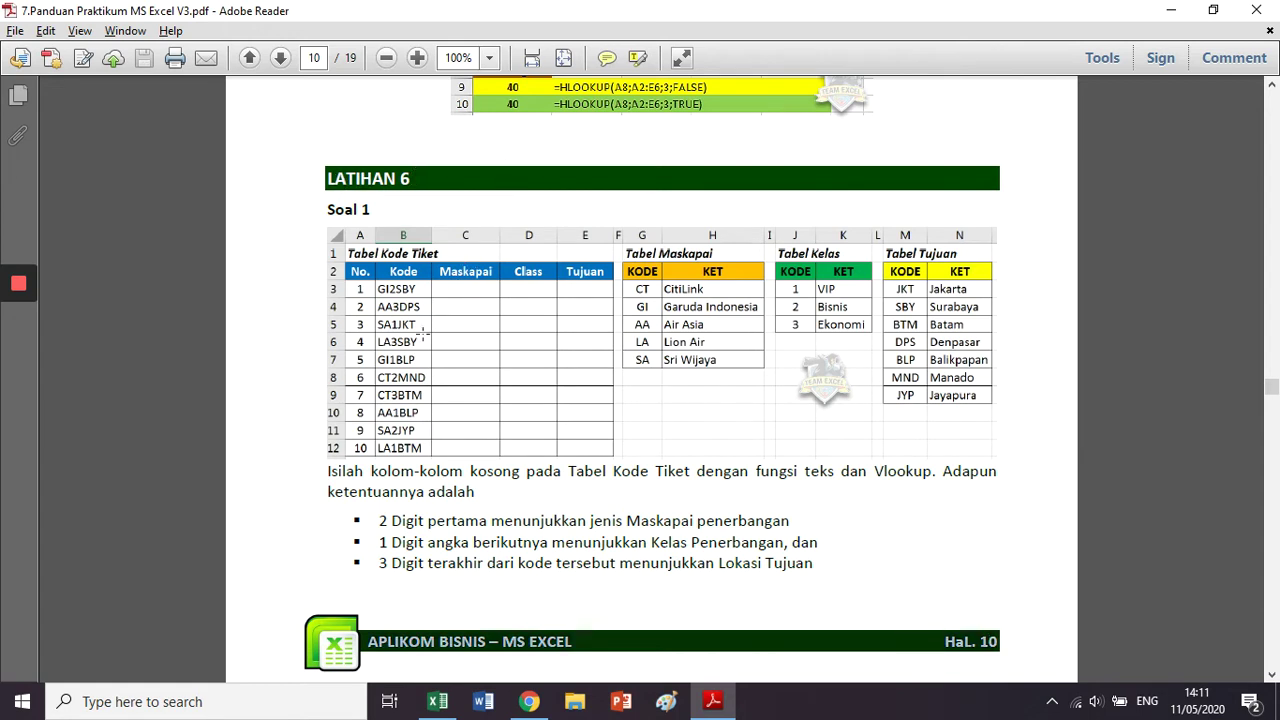
pyautogui.click(505, 478)
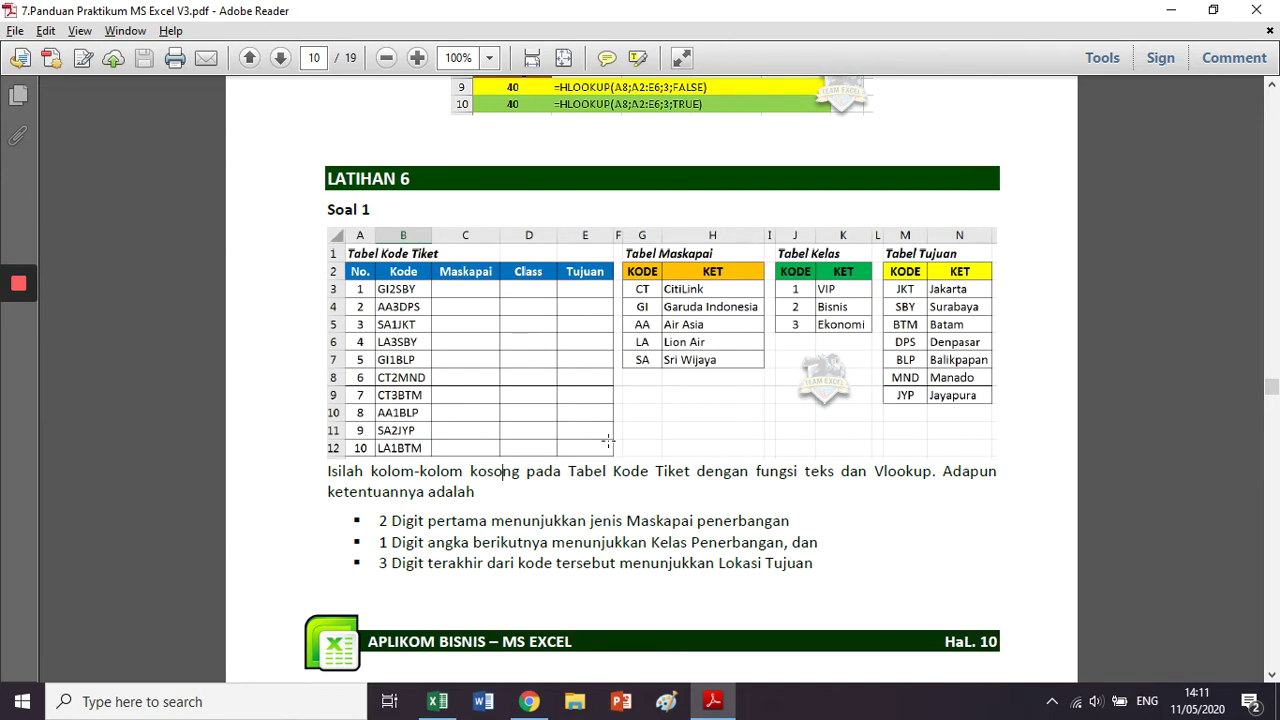
pyautogui.click(642, 343)
pyautogui.click(614, 333)
# Switch back to Excel and highlight the empty Maskapai, Class and Tujuan columns and the three reference tables beside them
pyautogui.click(437, 701)
pyautogui.click(267, 284)
pyautogui.moveTo(267, 284); pyautogui.dragTo(408, 470)
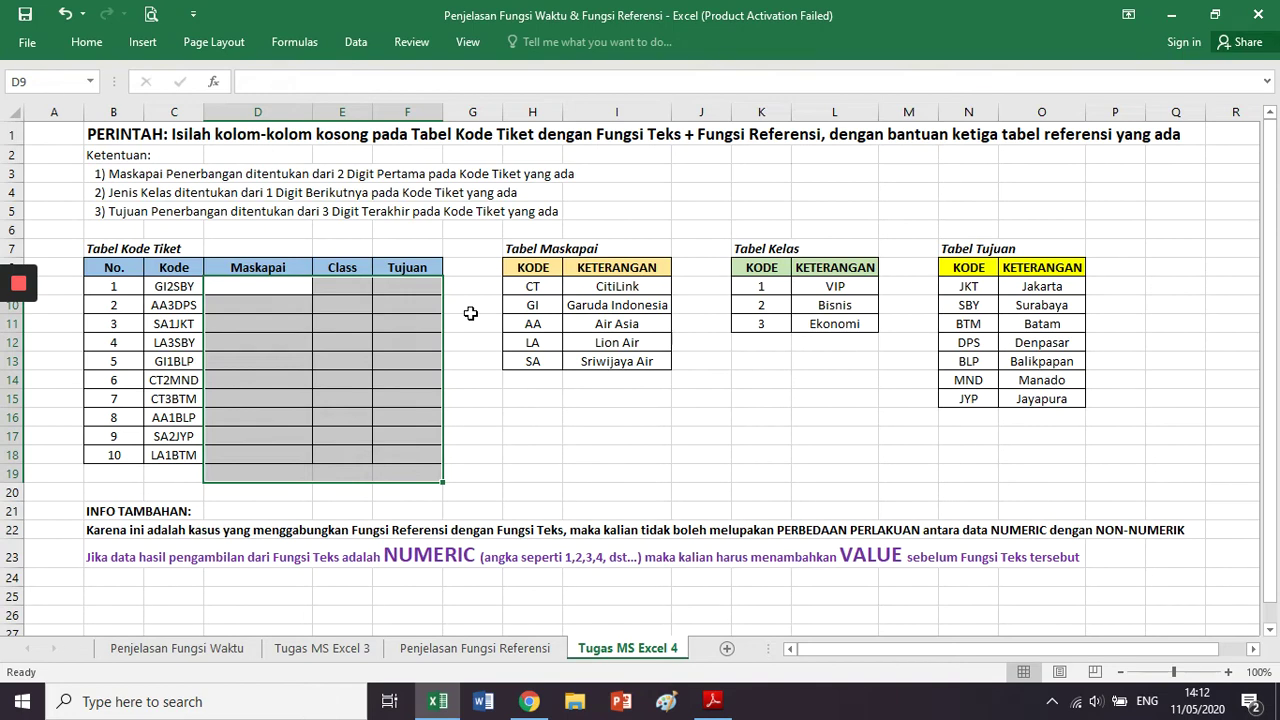
pyautogui.click(512, 244)
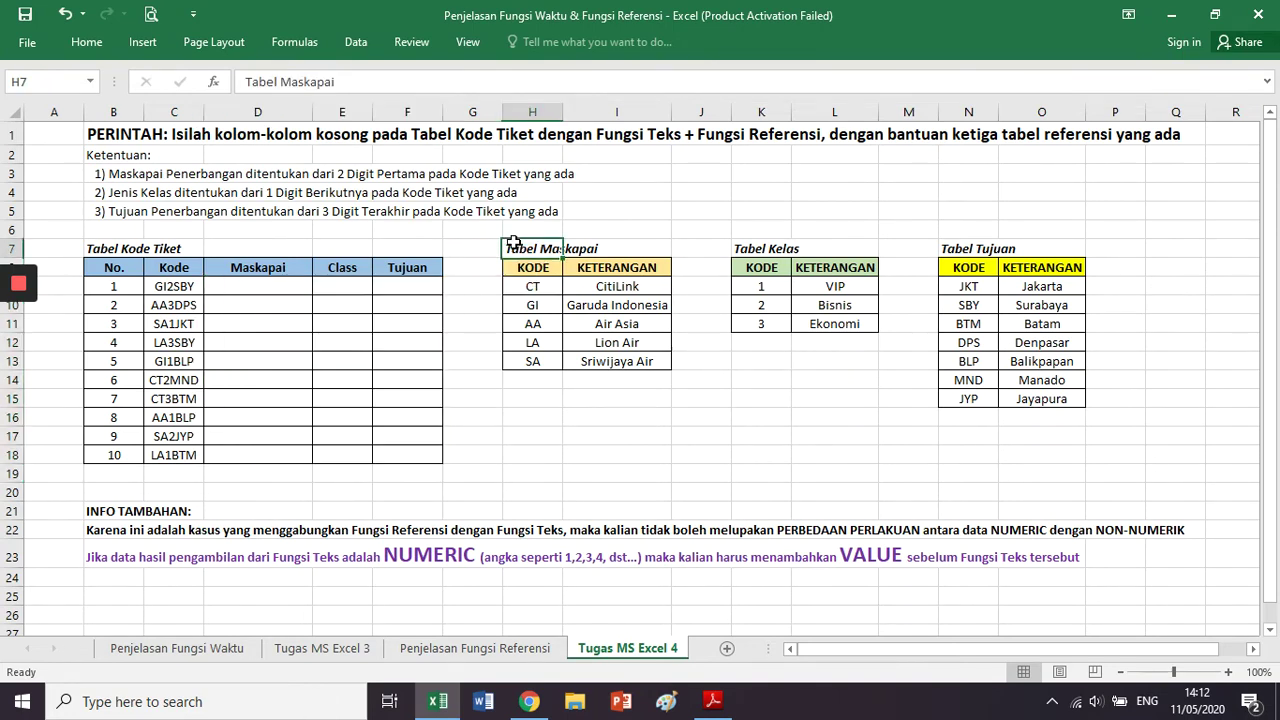
pyautogui.moveTo(512, 244); pyautogui.dragTo(1140, 440)
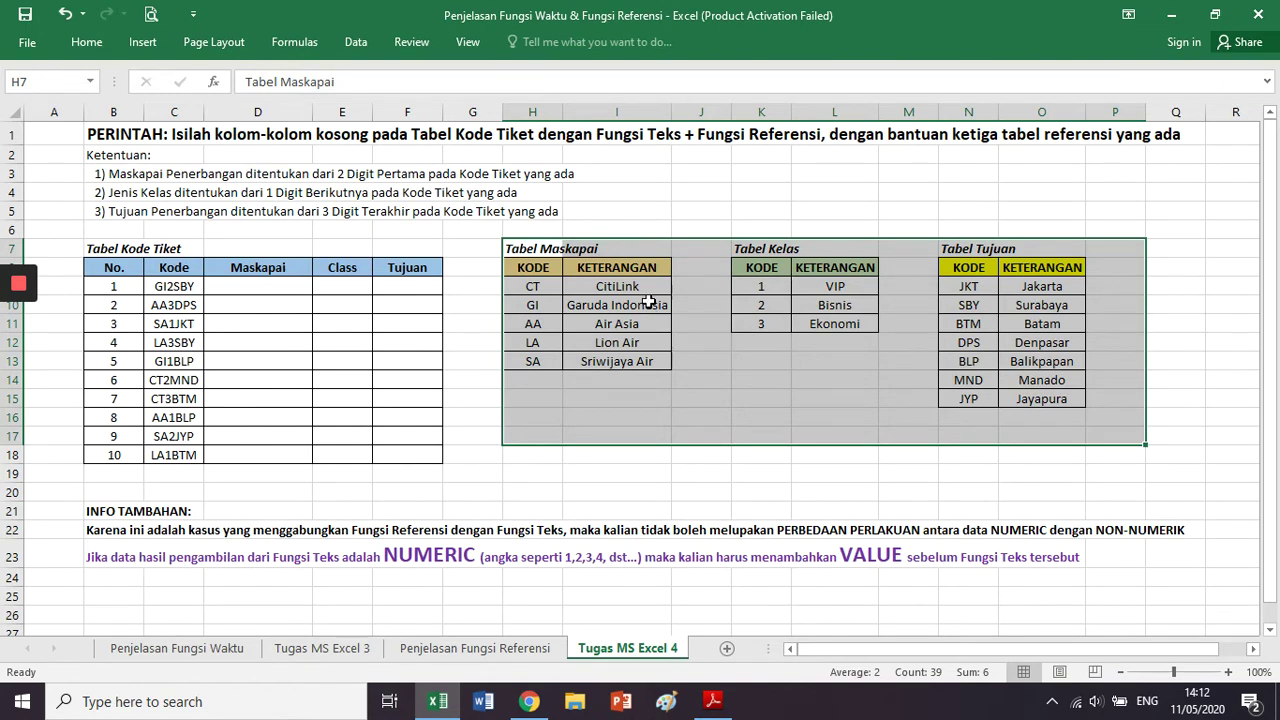
# Go over the task instruction in row 1, highlighting Fungsi Teks + Fungsi Referensi, and point out cells D9 and C9
pyautogui.click(283, 134)
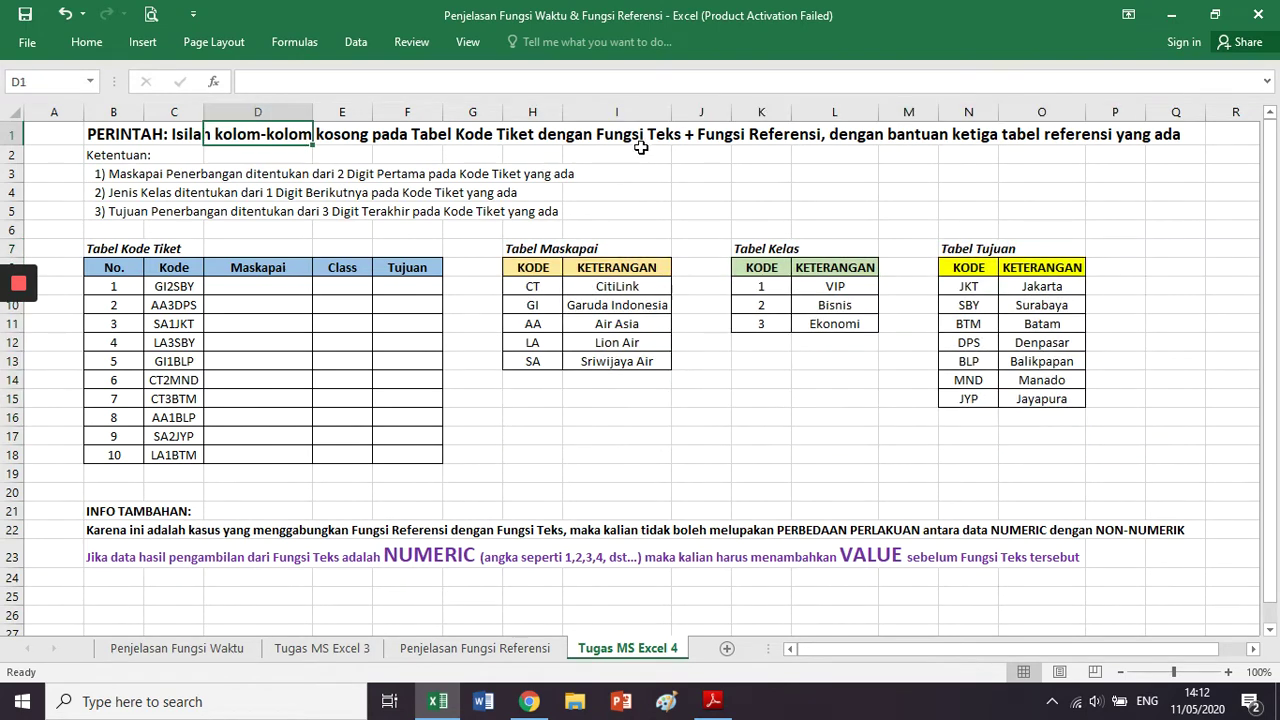
pyautogui.click(641, 140)
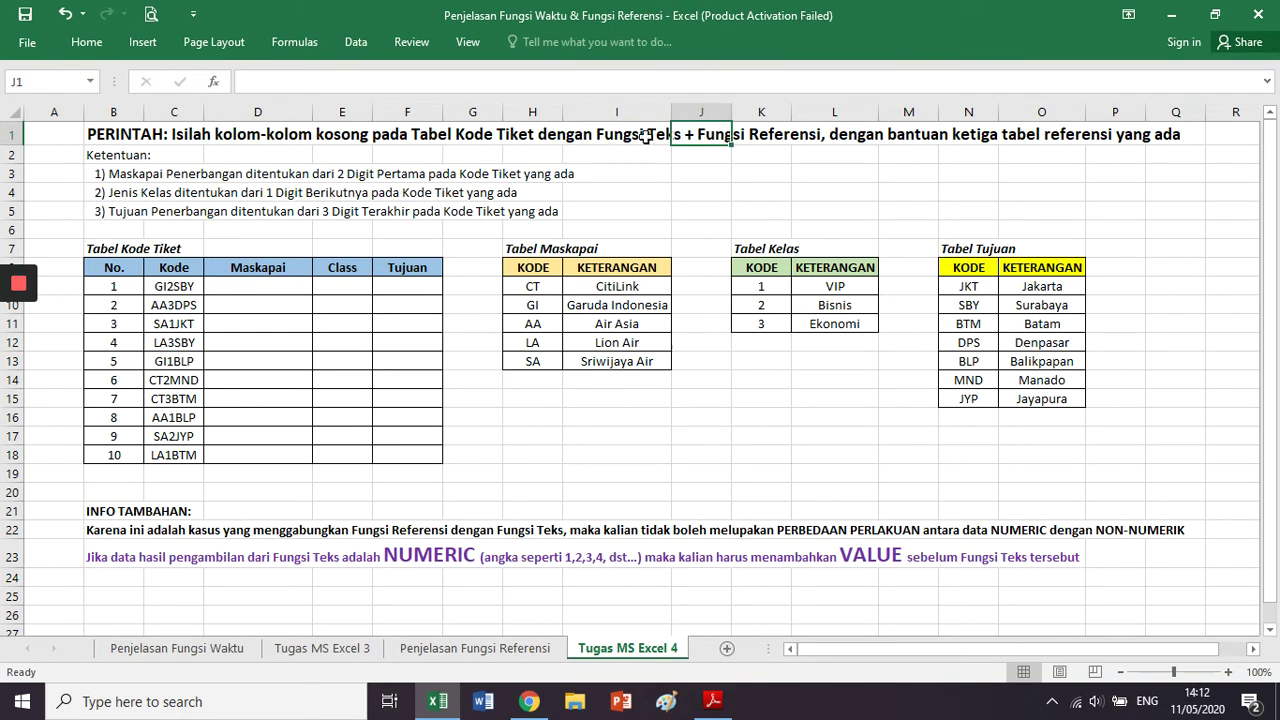
pyautogui.moveTo(646, 138); pyautogui.dragTo(807, 135)
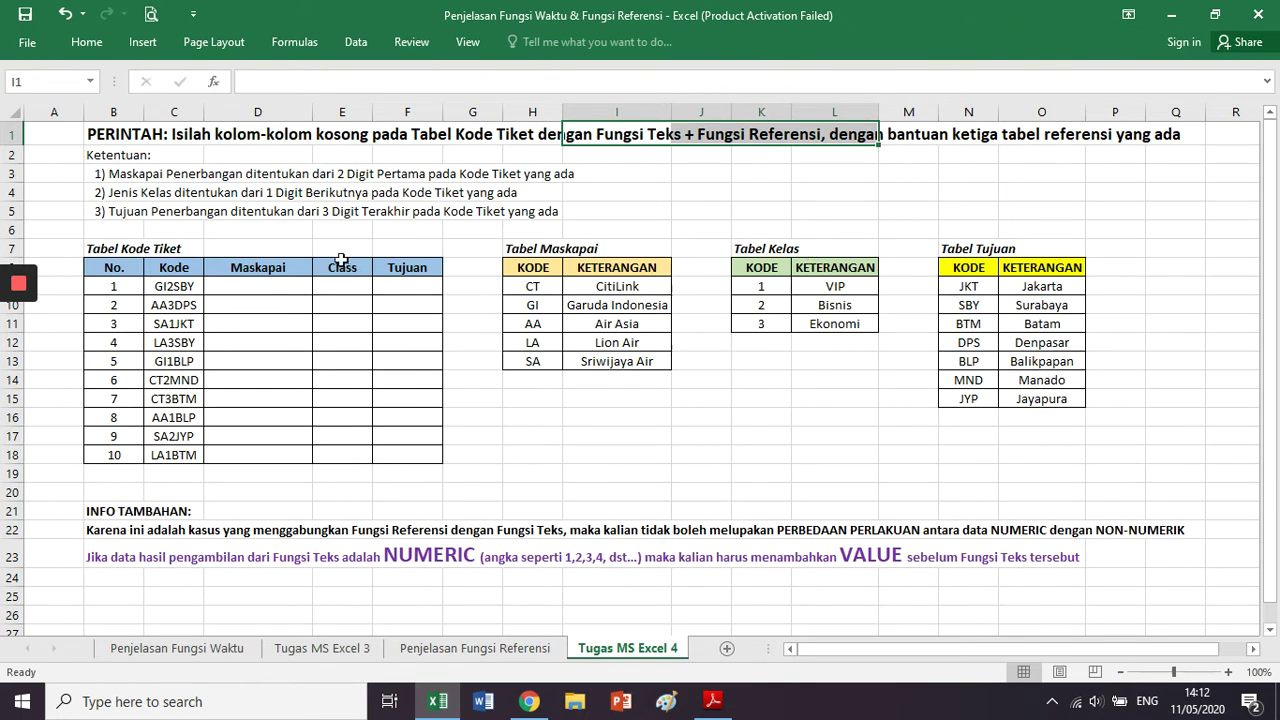
pyautogui.click(257, 289)
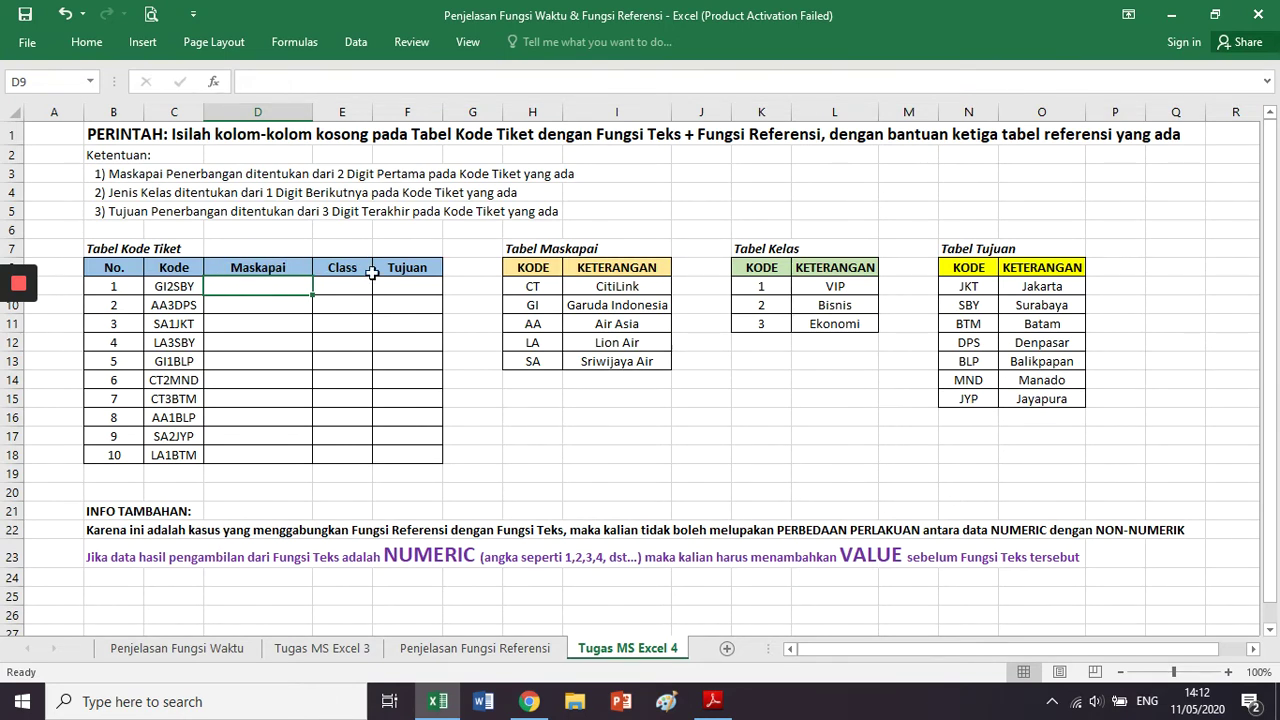
pyautogui.click(190, 289)
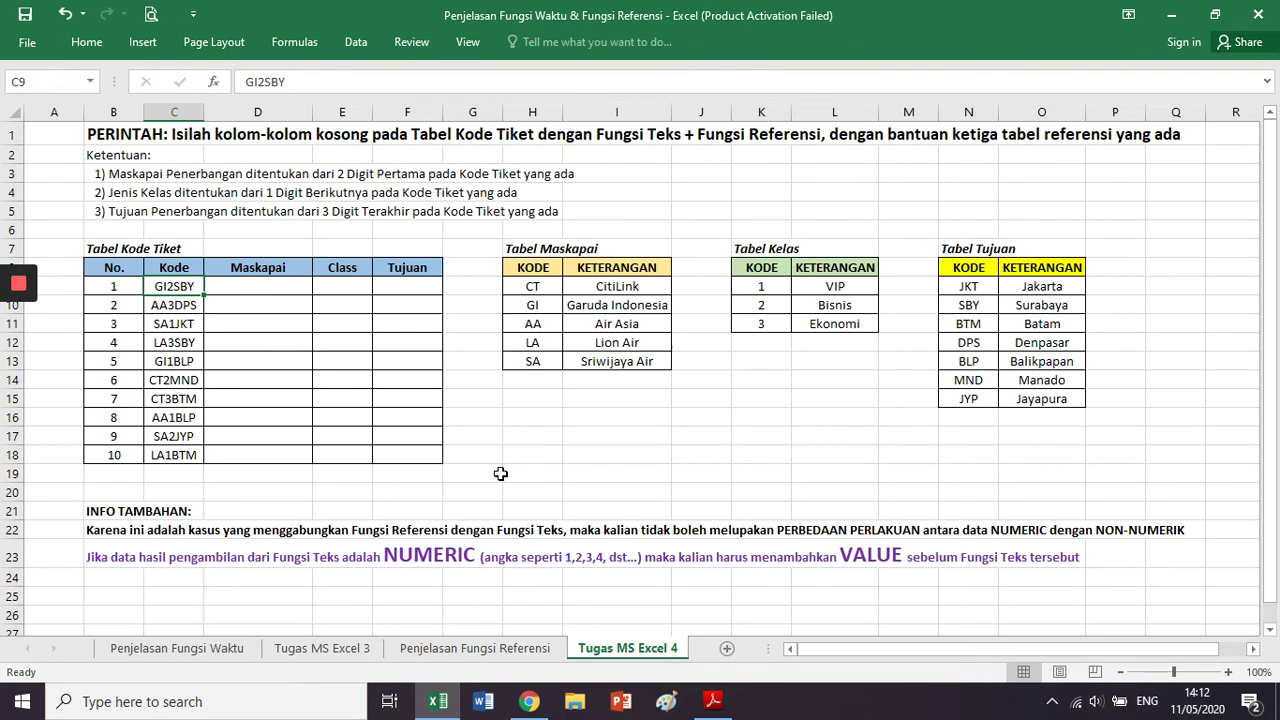
# Highlight rule 1 in row 3 about the airline's first two digits and relate it to the ticket code in C9
pyautogui.click(145, 177)
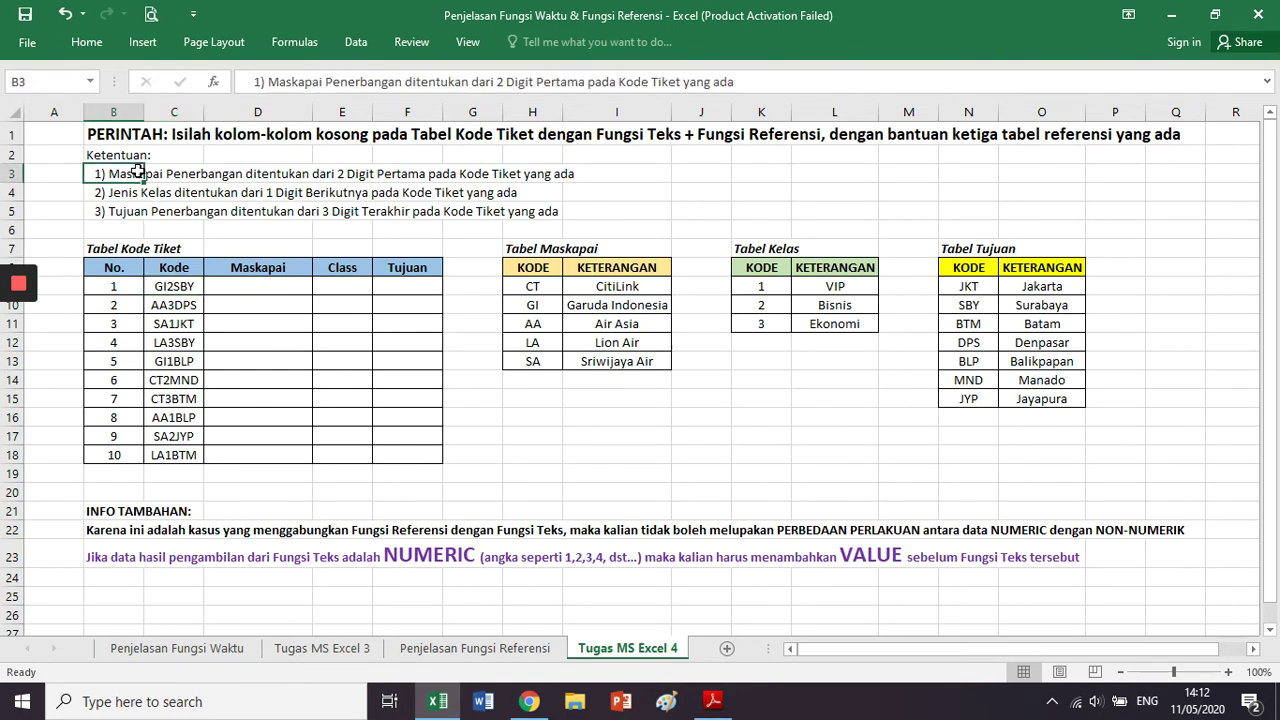
pyautogui.moveTo(137, 172); pyautogui.dragTo(577, 174)
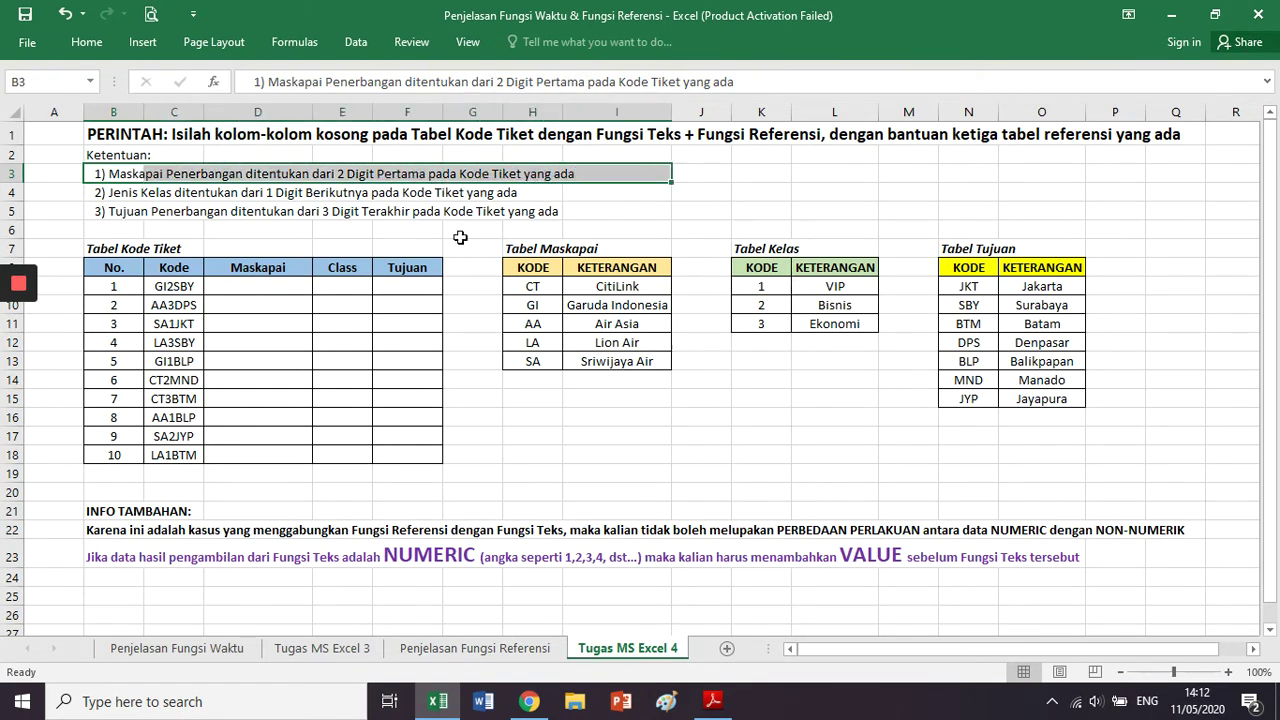
pyautogui.click(192, 285)
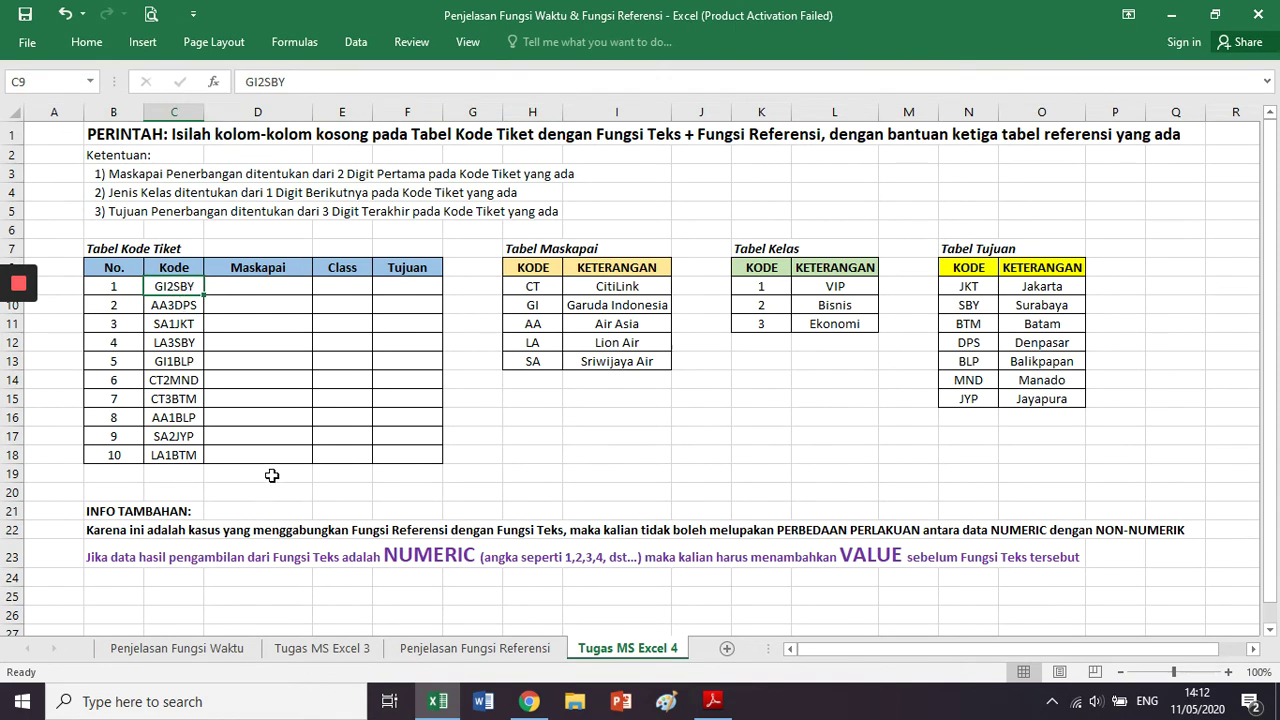
# Write the note "2 karakter dari kiri" in D19 under the Maskapai column
pyautogui.click(271, 475)
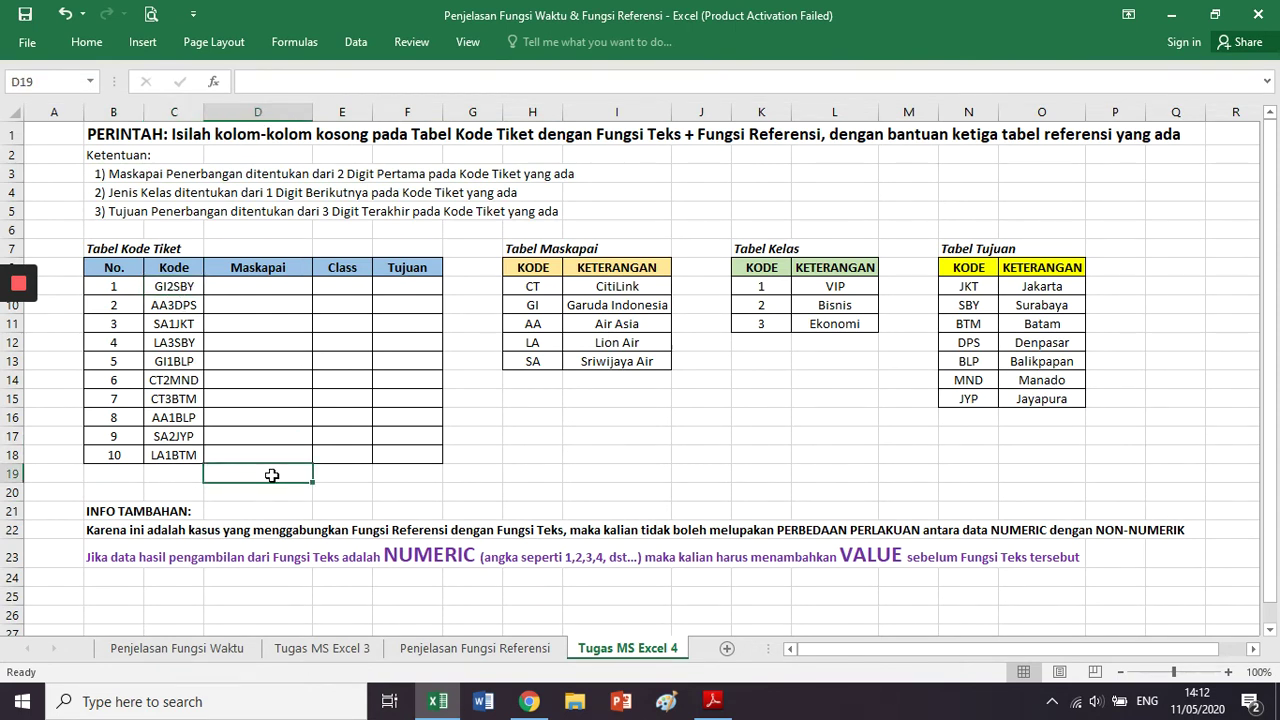
pyautogui.write('2 k')
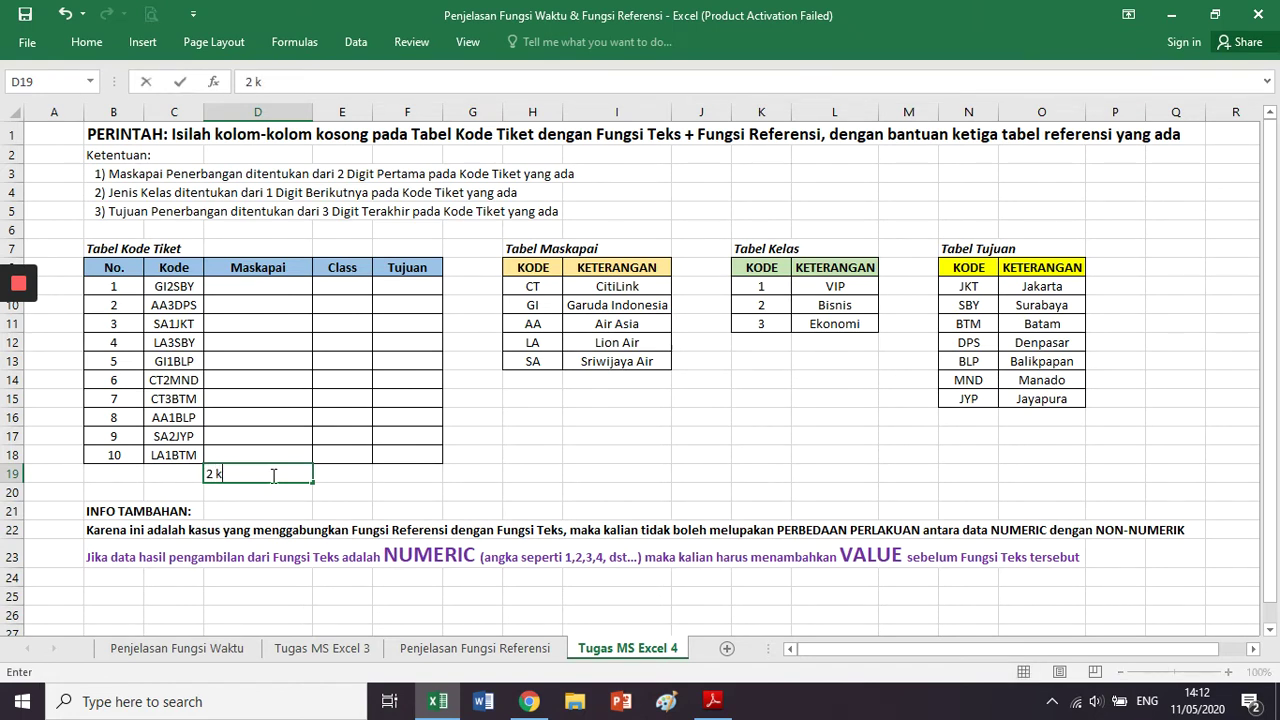
pyautogui.write('arakter dari kiri')
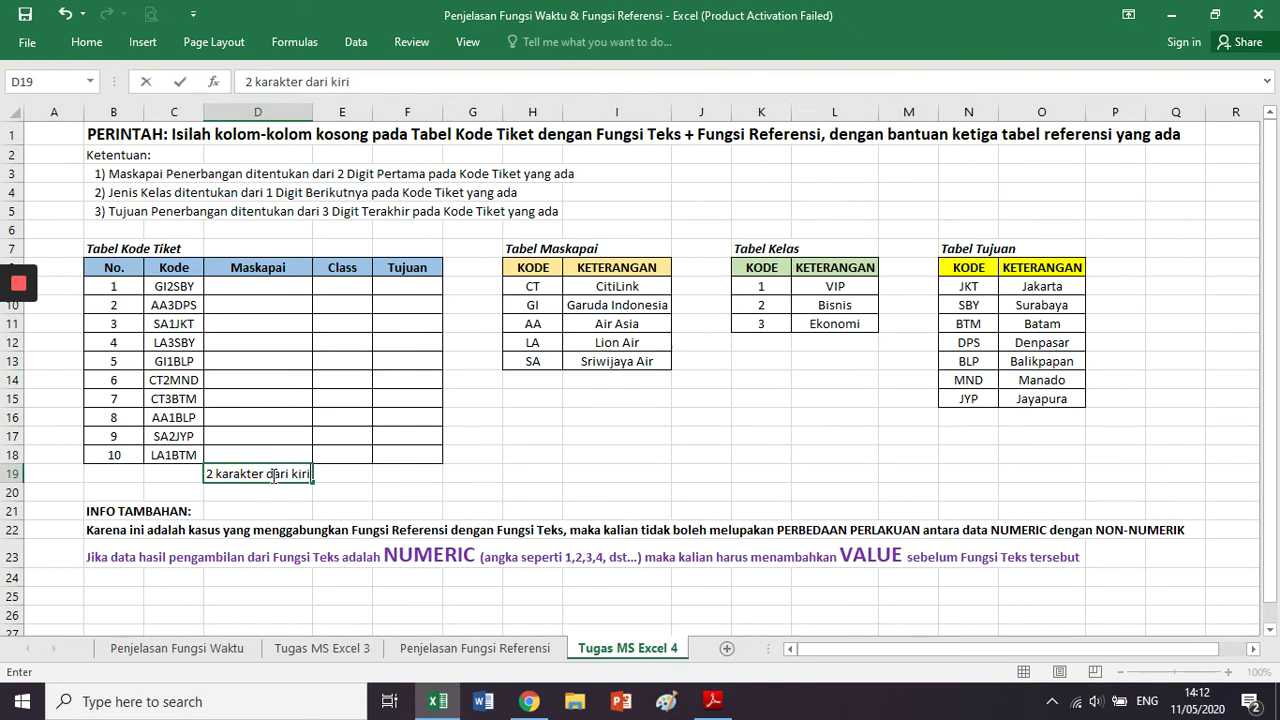
pyautogui.press('Return')
# Replace the note in D19 under the Maskapai column with the plain text label =LEFT
pyautogui.click(272, 476)
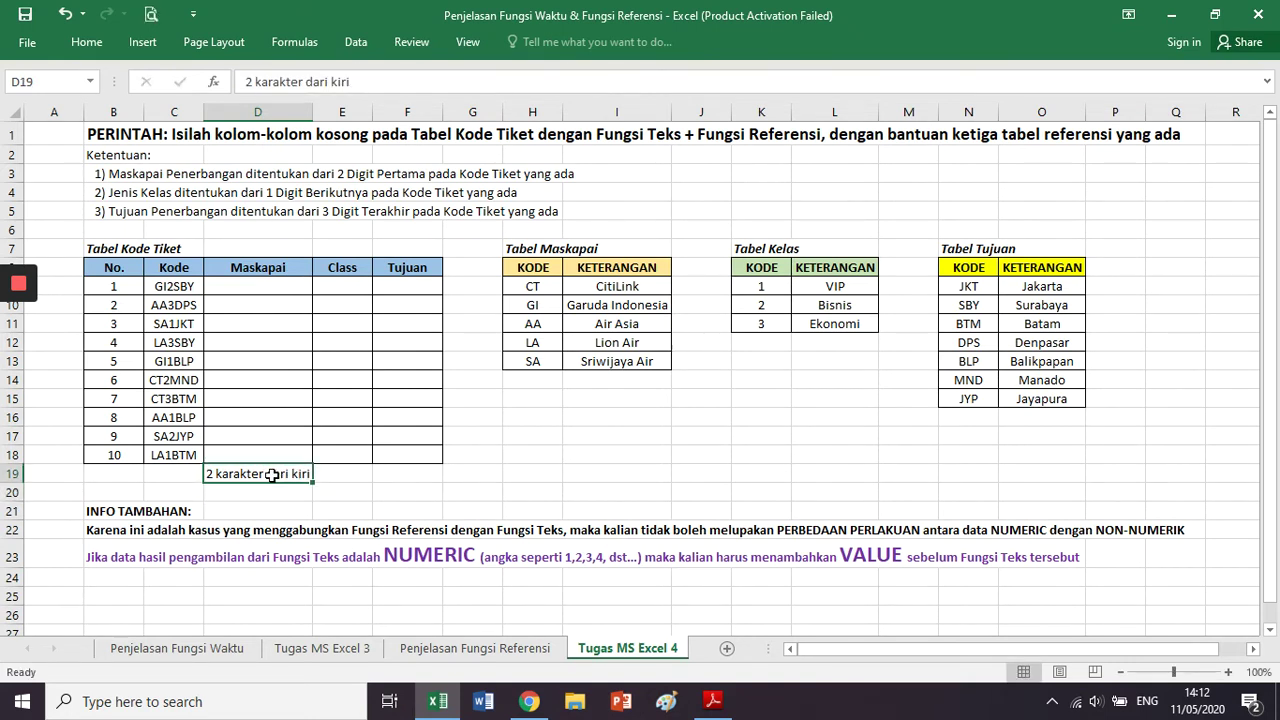
pyautogui.write('=LEFT')
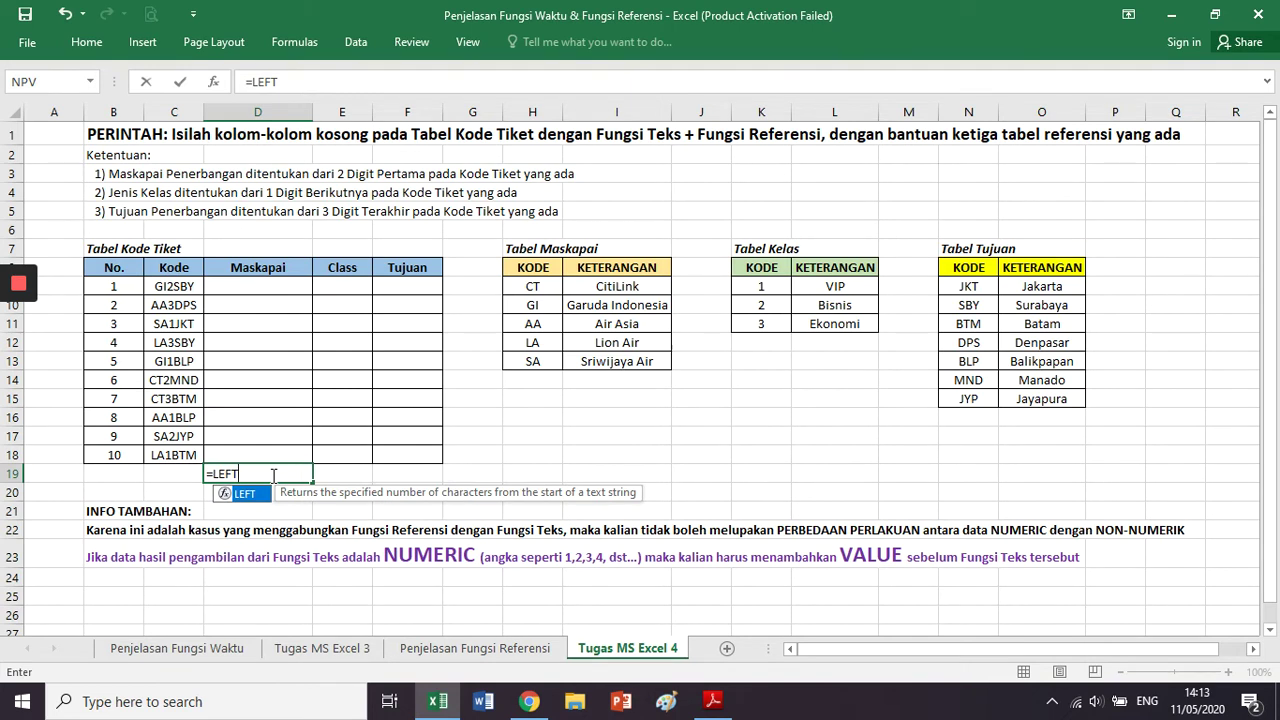
pyautogui.press('BackSpace')
pyautogui.press('BackSpace')
pyautogui.press('BackSpace')
pyautogui.press('BackSpace')
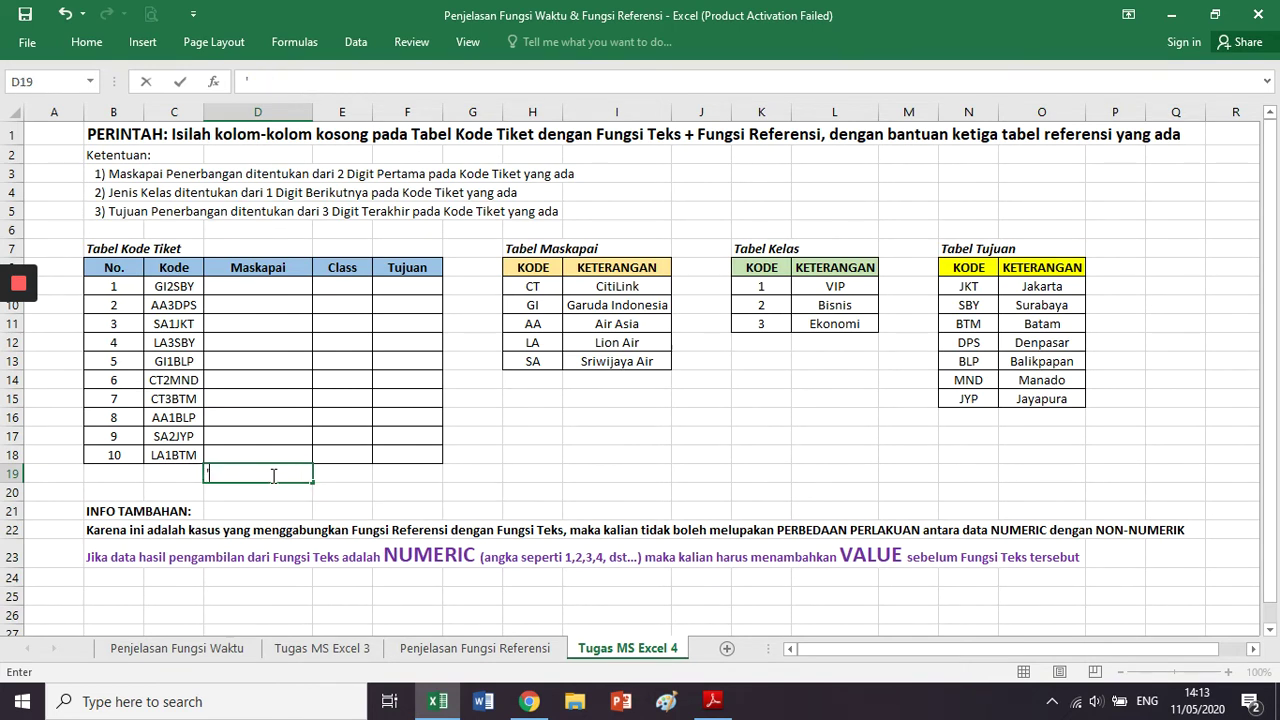
pyautogui.write("'=LEFT")
pyautogui.press('Return')
pyautogui.press('Up')
pyautogui.press('Right')
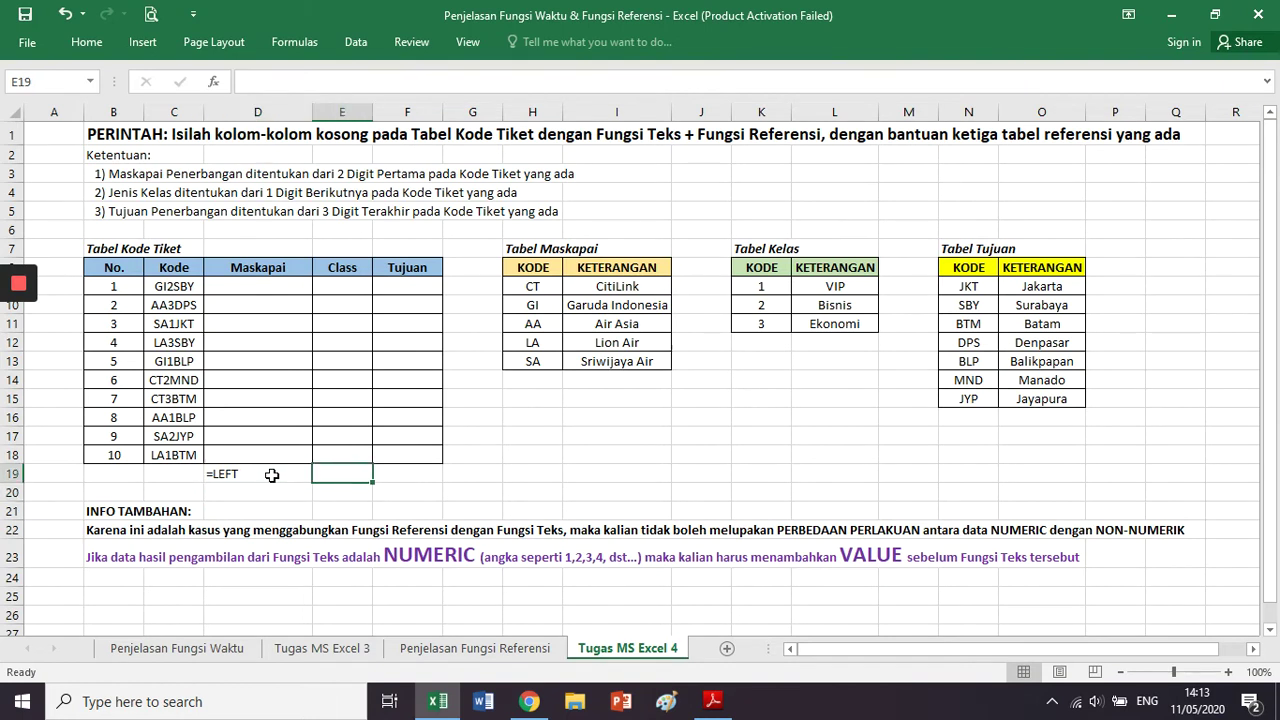
# Highlight rule 2 in row 4 about the class digit and relate it to the first ticket code
pyautogui.click(121, 192)
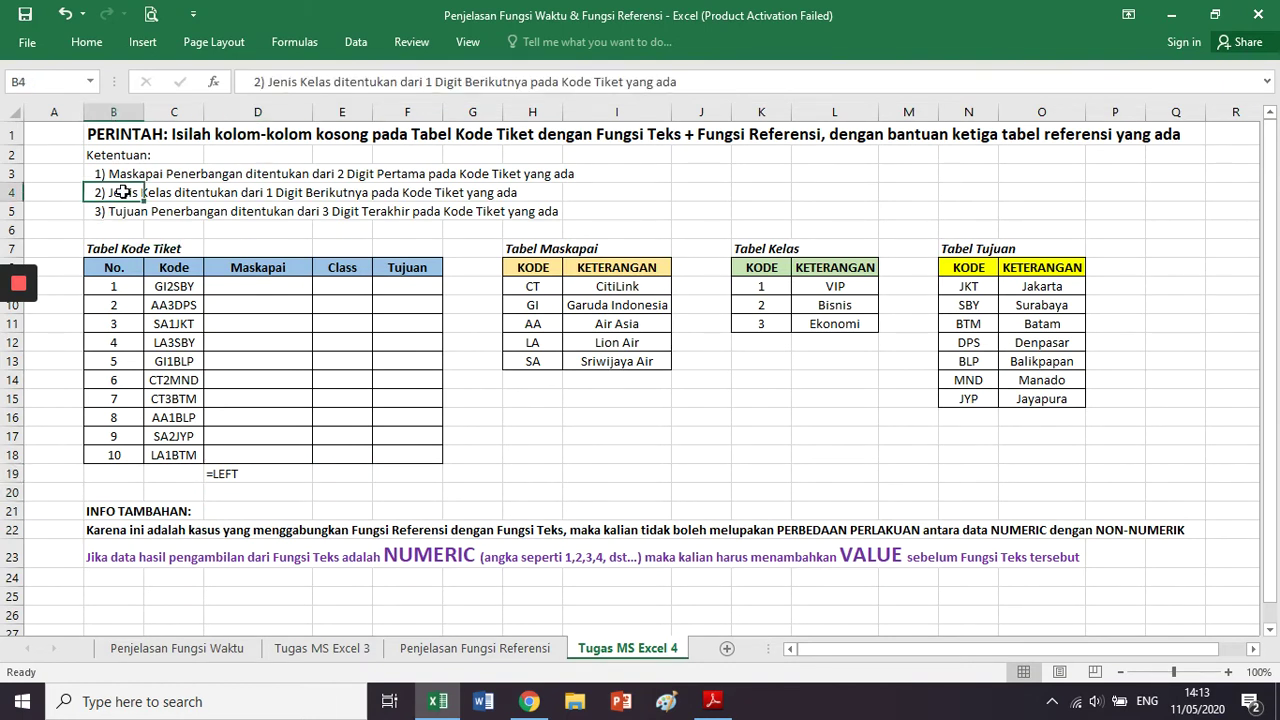
pyautogui.moveTo(121, 192); pyautogui.dragTo(531, 193)
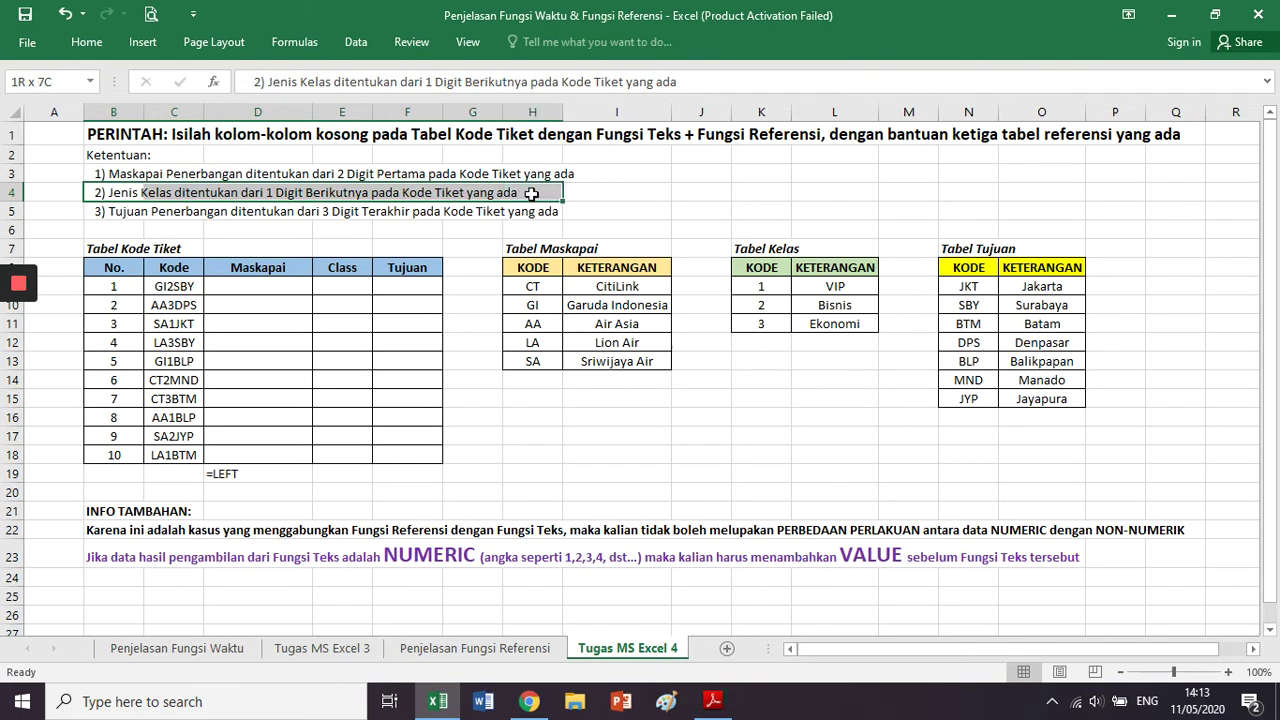
pyautogui.click(190, 287)
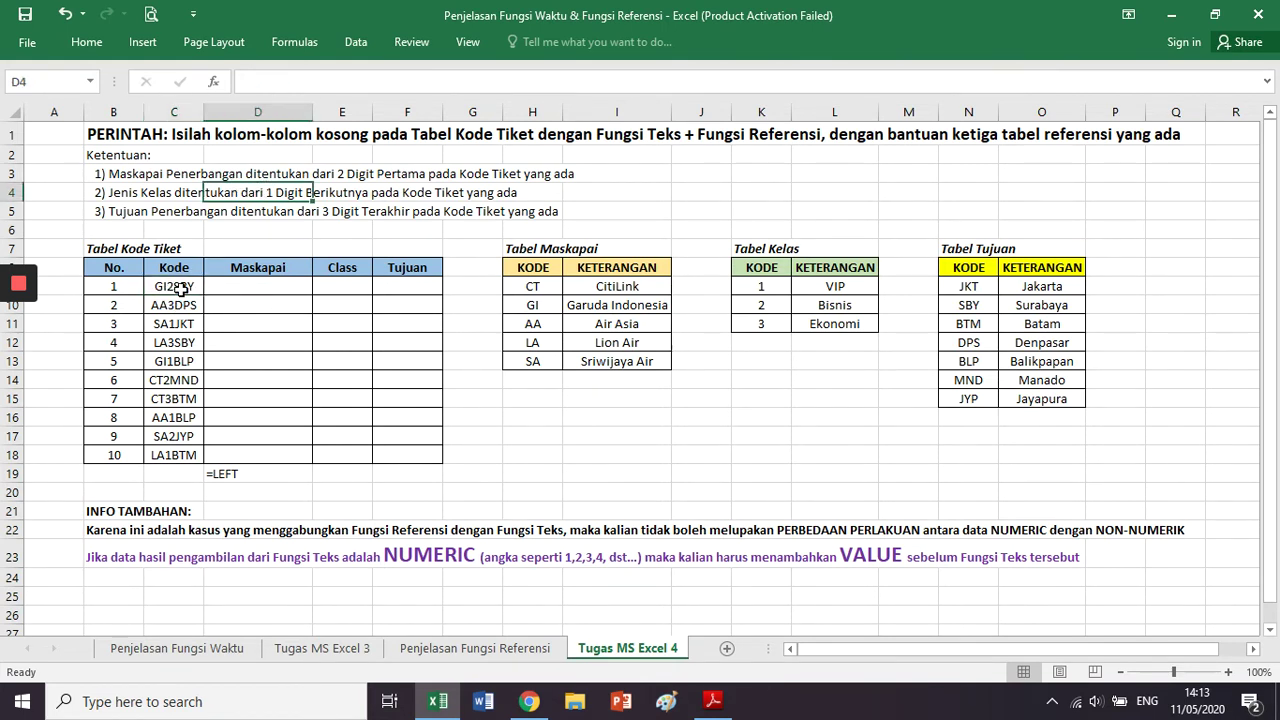
# Enter the plain text label =MID in E19 under the Class column
pyautogui.click(340, 475)
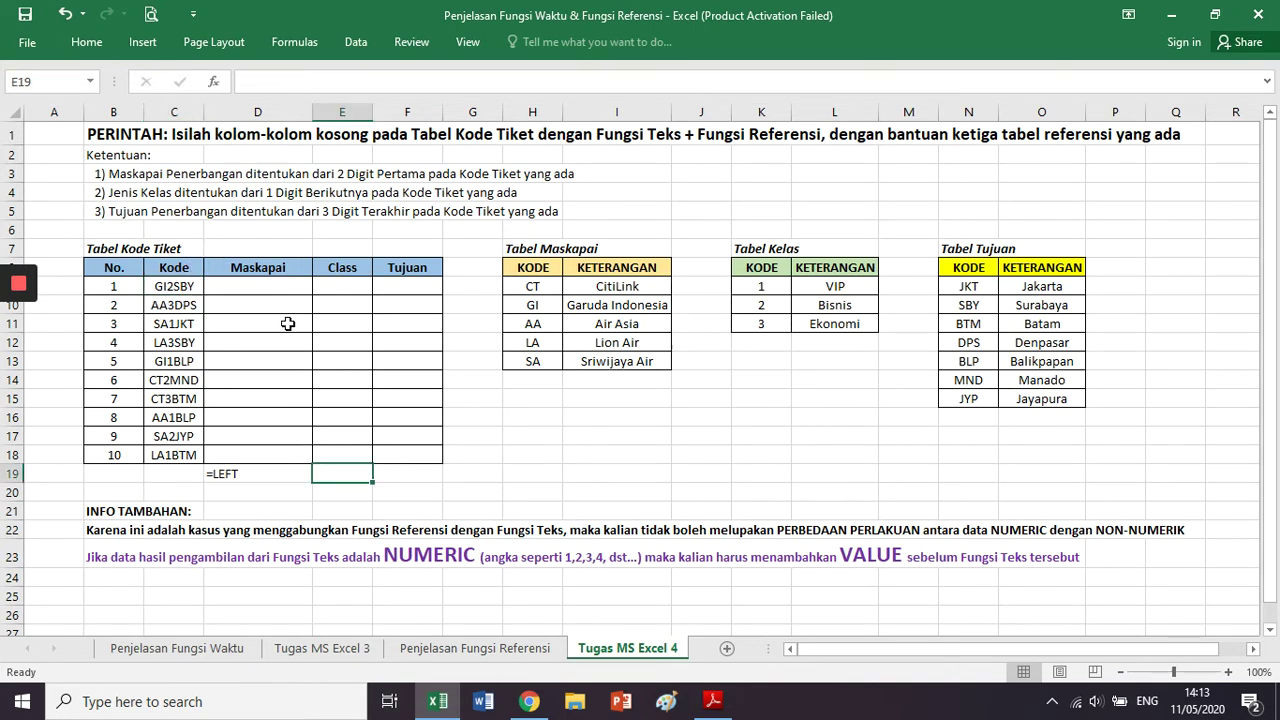
pyautogui.write("'=")
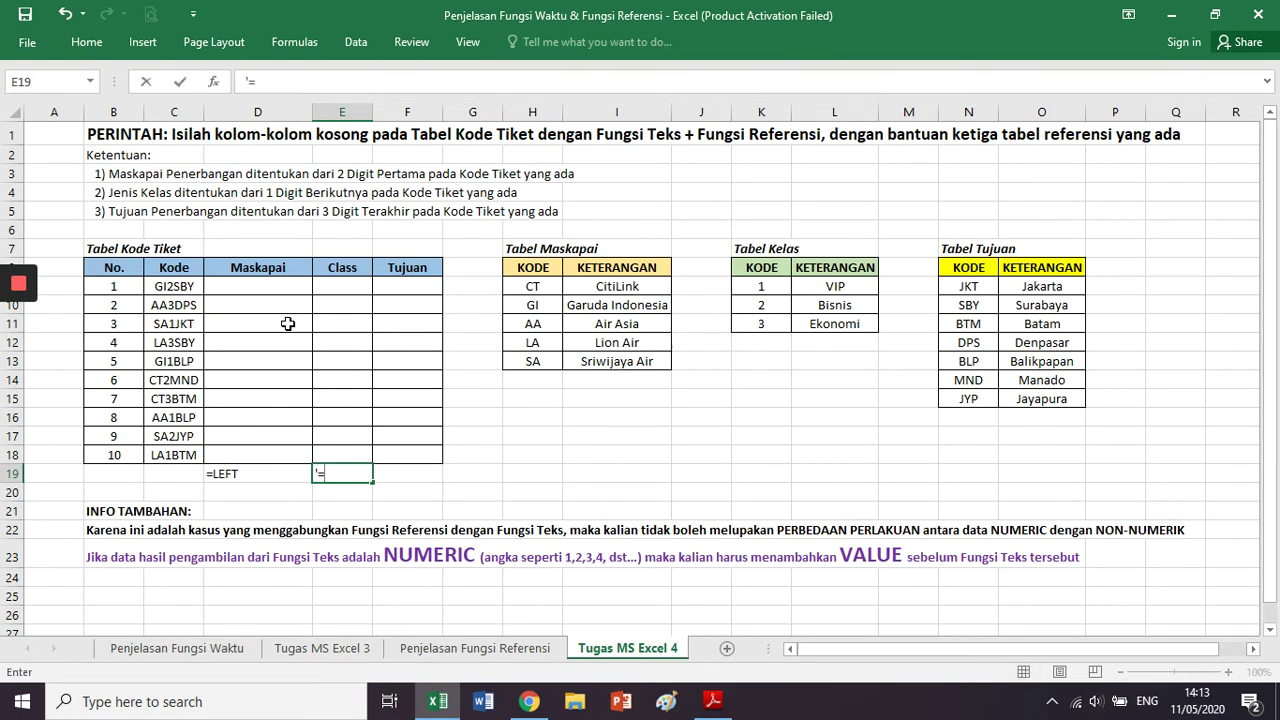
pyautogui.write('MID')
pyautogui.press('BackSpace')
pyautogui.press('BackSpace')
pyautogui.press('BackSpace')
pyautogui.write('MID')
pyautogui.press('Return')
pyautogui.press('Up')
pyautogui.press('Right')
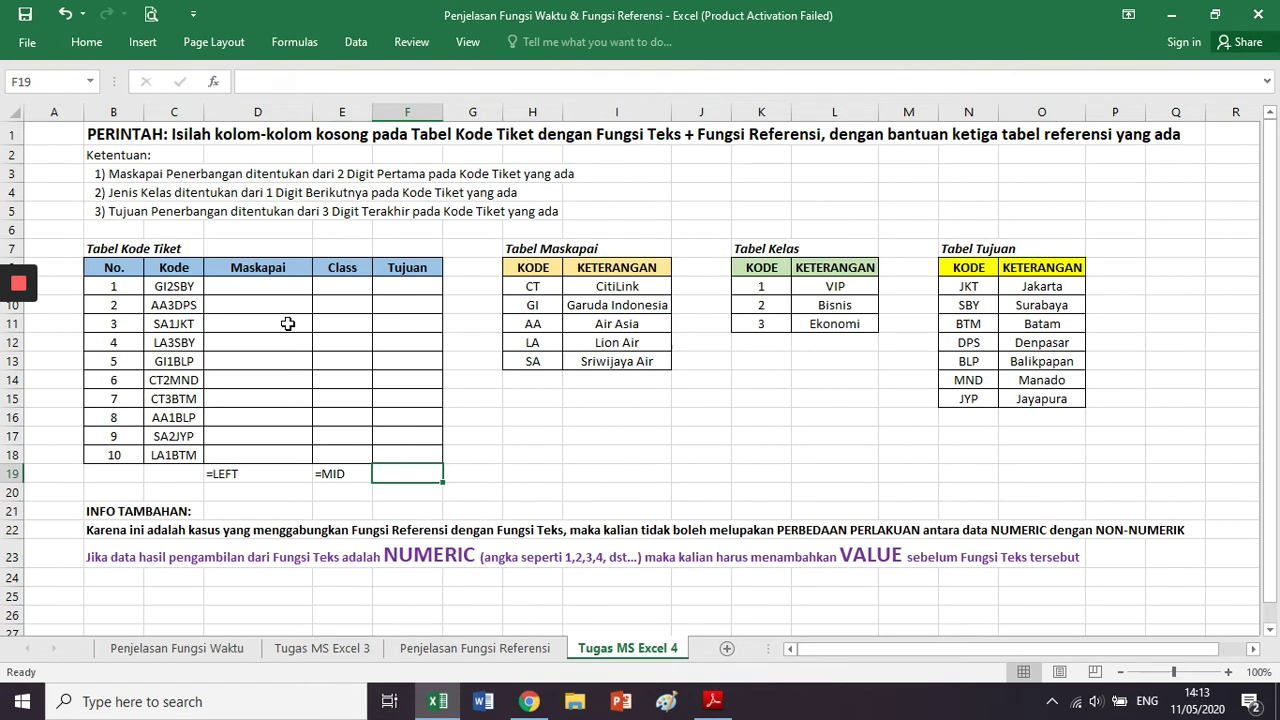
# Highlight rule 3 in row 5 about the last three digits and relate it to the first ticket code
pyautogui.click(402, 267)
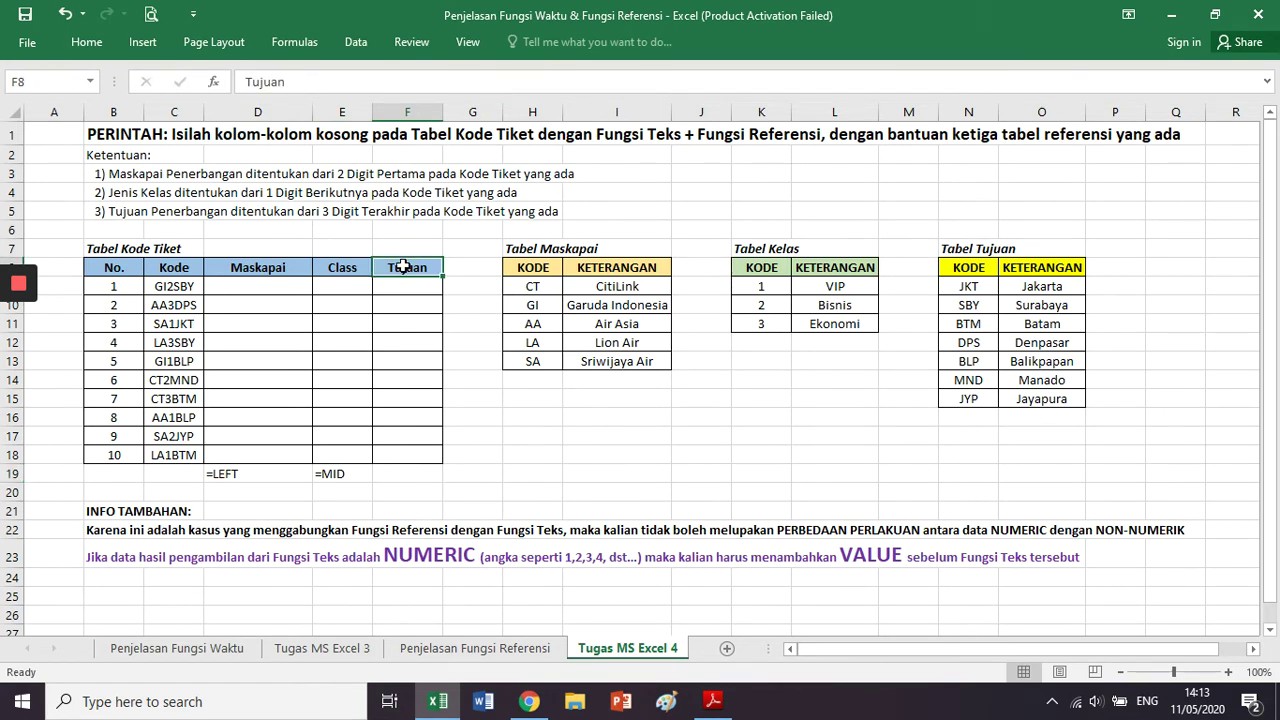
pyautogui.click(178, 286)
pyautogui.moveTo(245, 211); pyautogui.dragTo(535, 207)
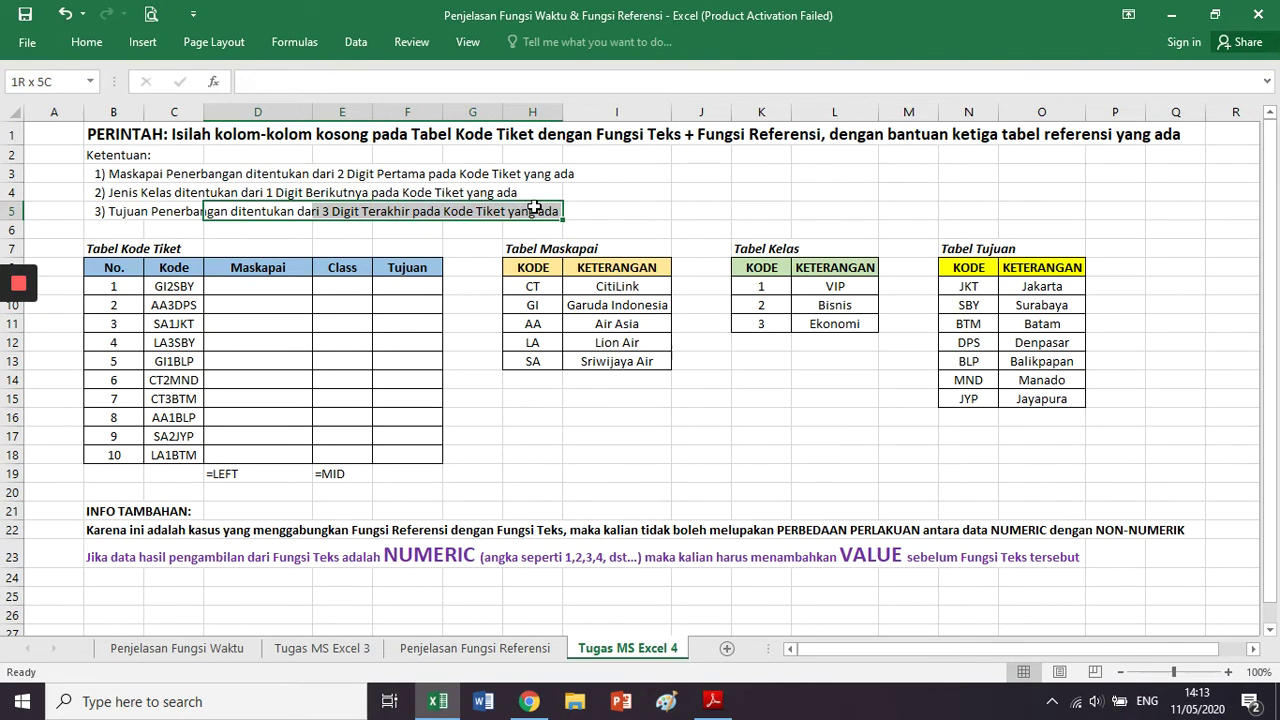
pyautogui.click(190, 286)
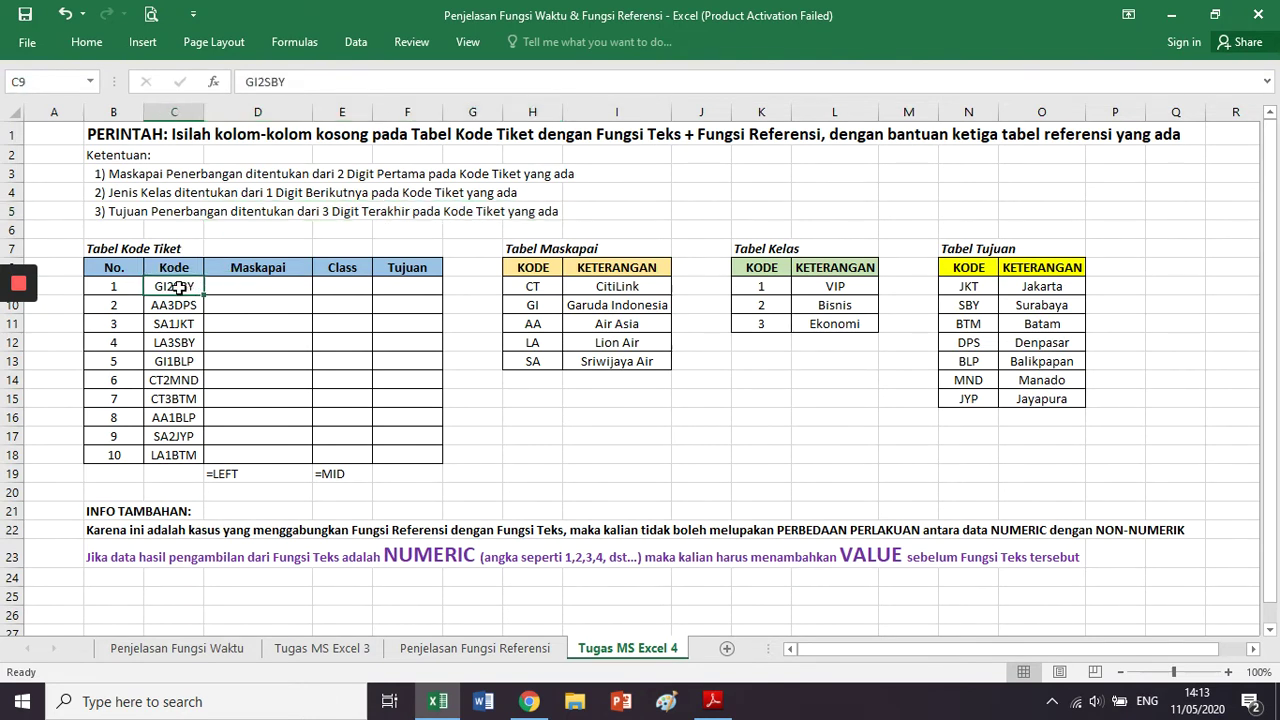
# Enter the plain text label =RIGHT in F19 under the Tujuan column, then select the three function labels in D19:F19
pyautogui.click(422, 470)
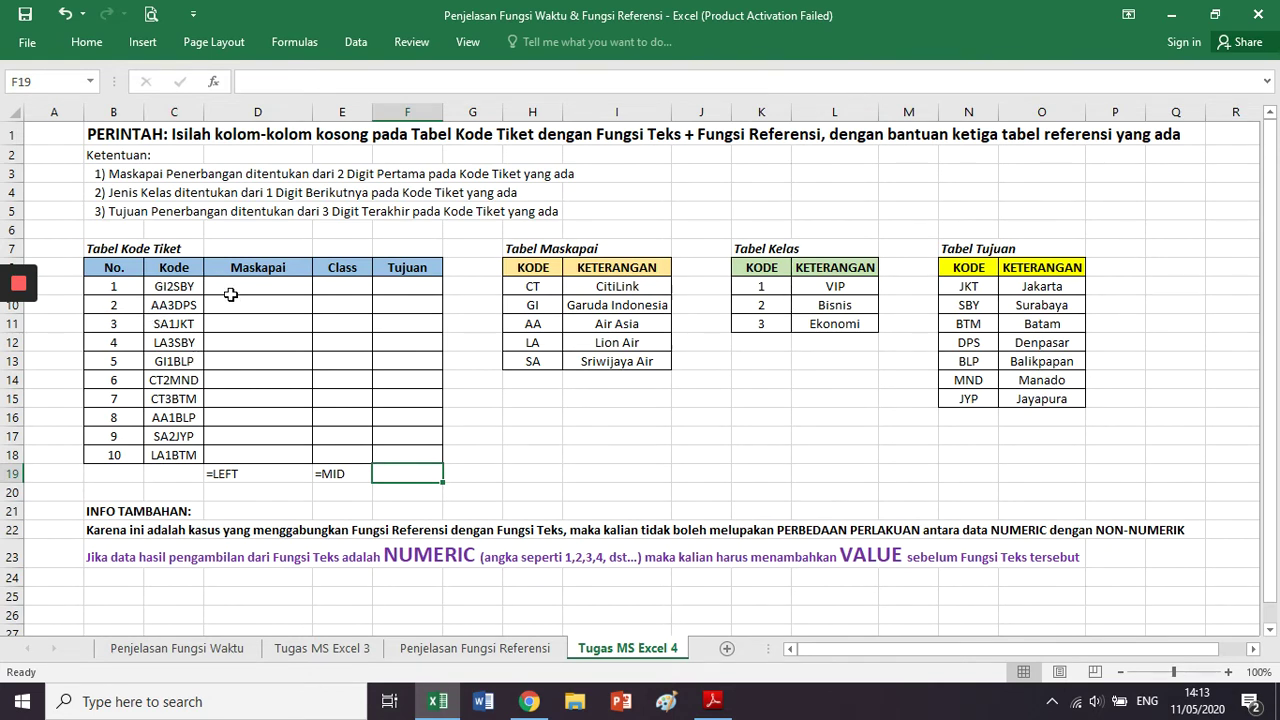
pyautogui.write("'=RIGHT")
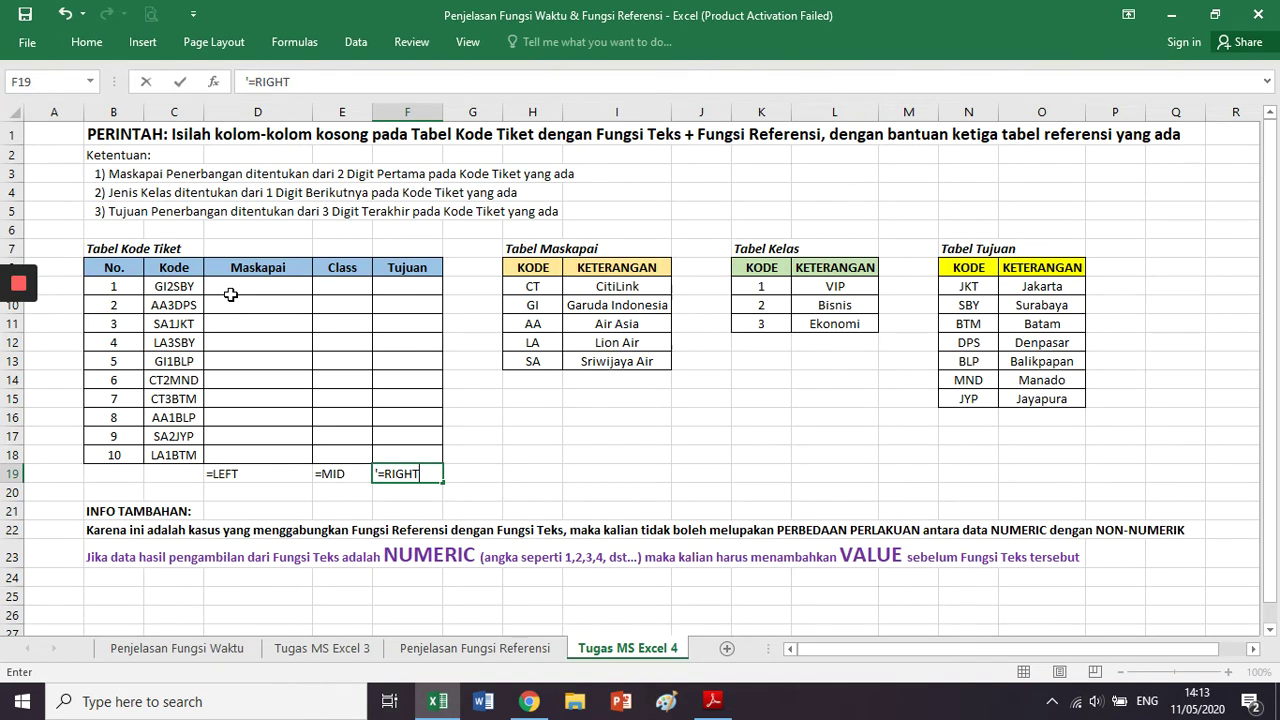
pyautogui.press('Return')
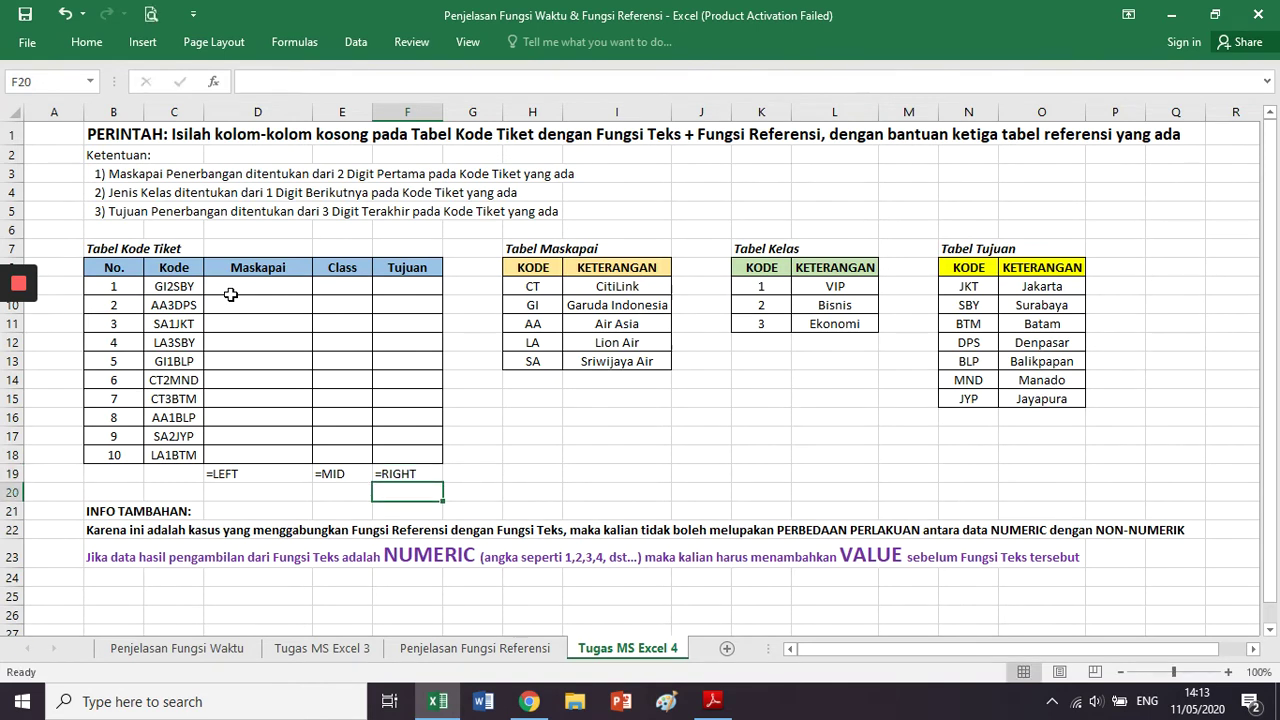
pyautogui.click(251, 473)
pyautogui.moveTo(253, 473); pyautogui.dragTo(411, 474)
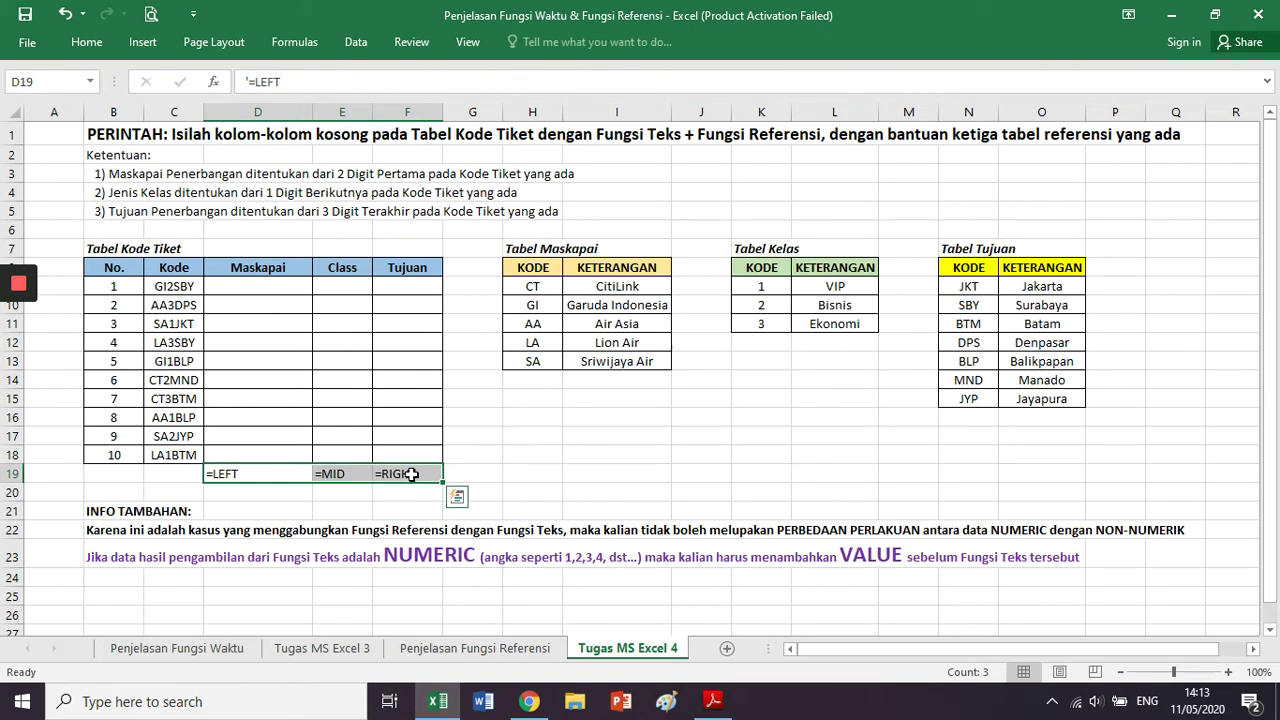
# Examine Tabel Maskapai row by row, matching each airline code to its KETERANGAN entry
pyautogui.click(236, 286)
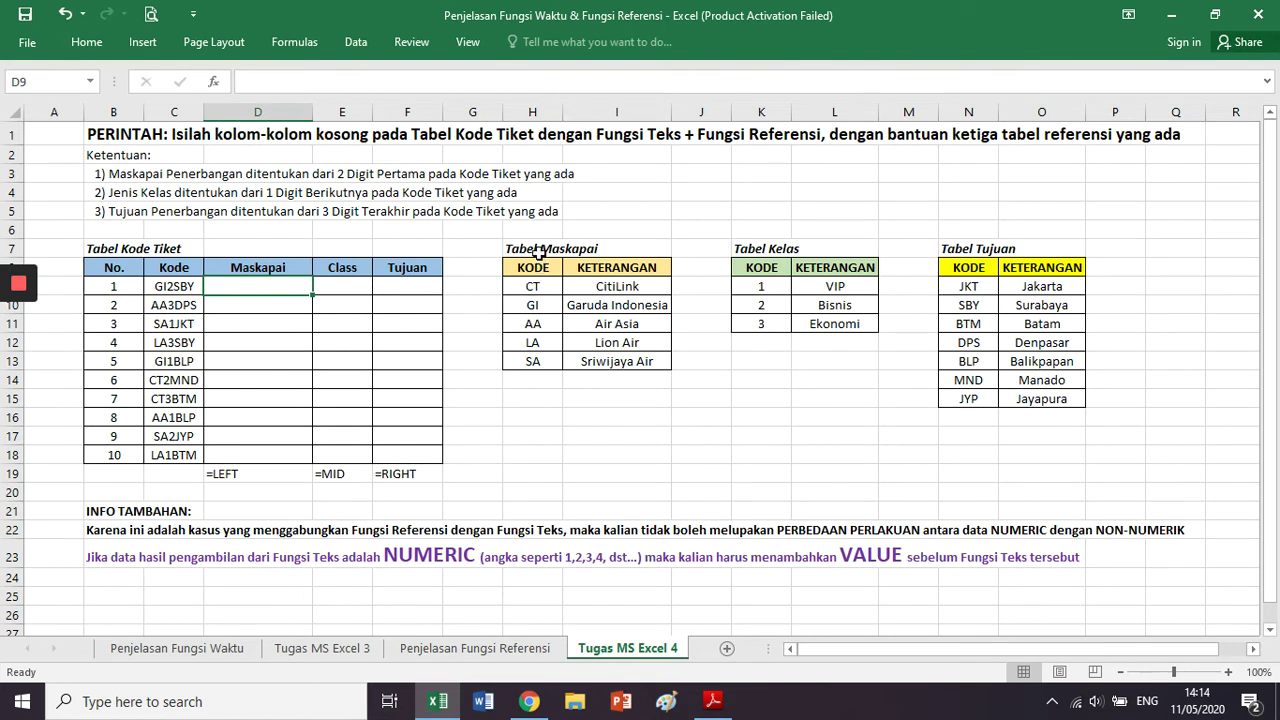
pyautogui.moveTo(538, 250); pyautogui.dragTo(650, 385)
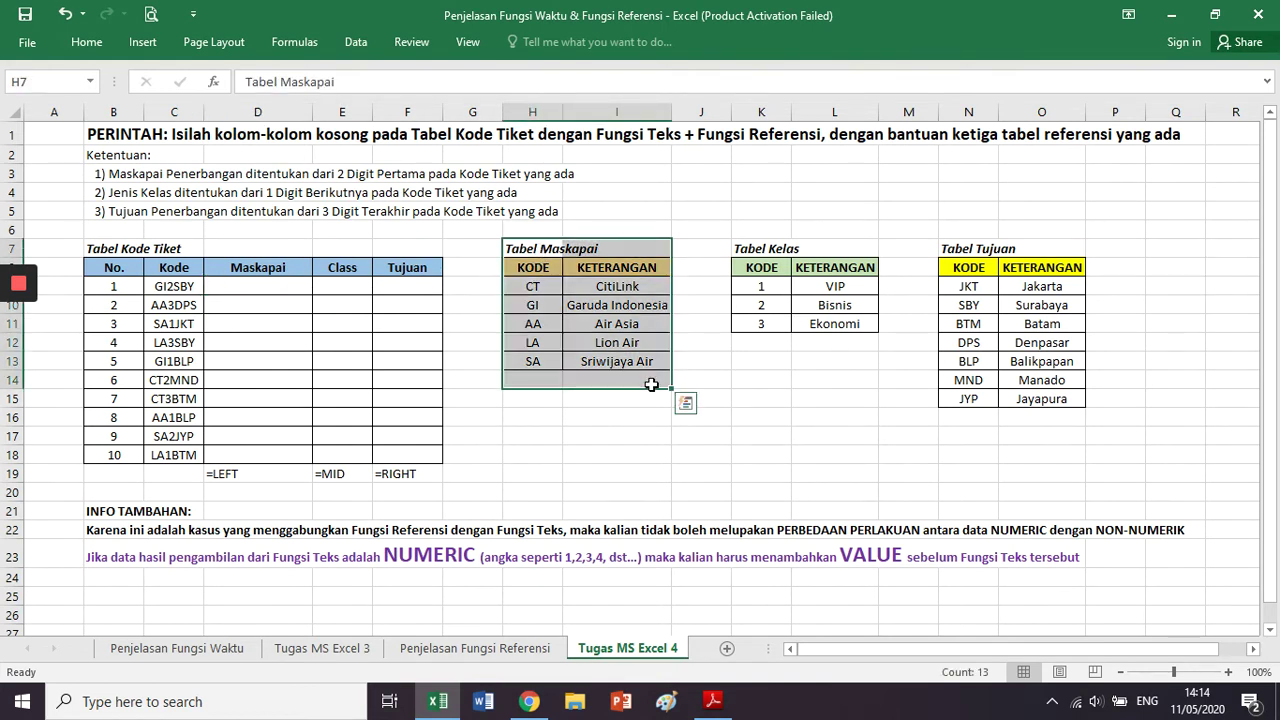
pyautogui.click(532, 284)
pyautogui.click(579, 286)
pyautogui.click(533, 305)
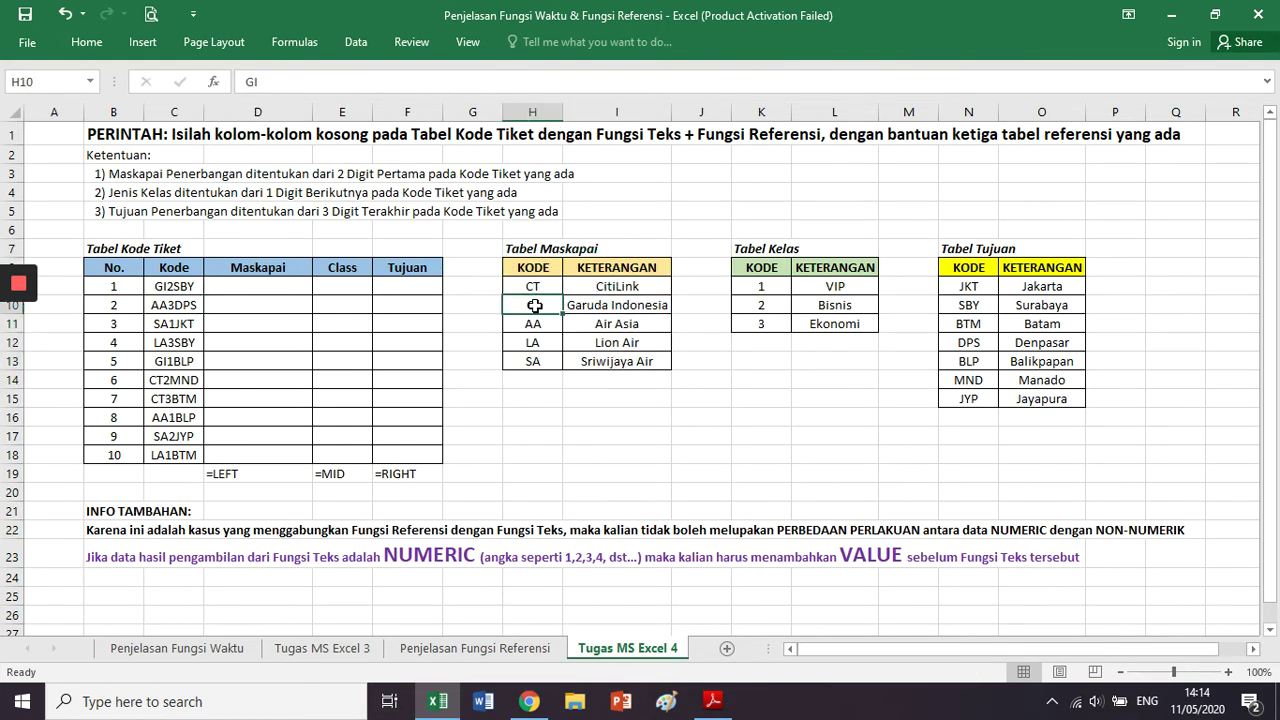
pyautogui.click(596, 305)
pyautogui.click(527, 328)
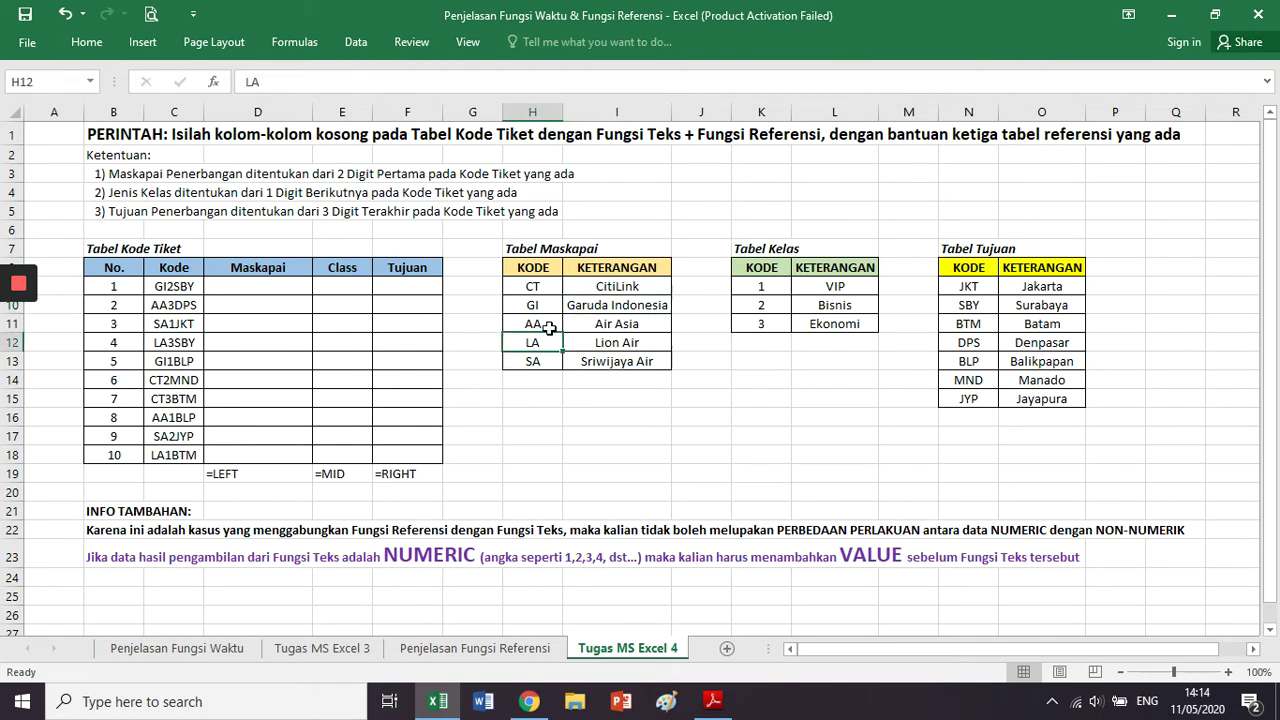
pyautogui.click(594, 324)
pyautogui.click(532, 341)
pyautogui.click(582, 341)
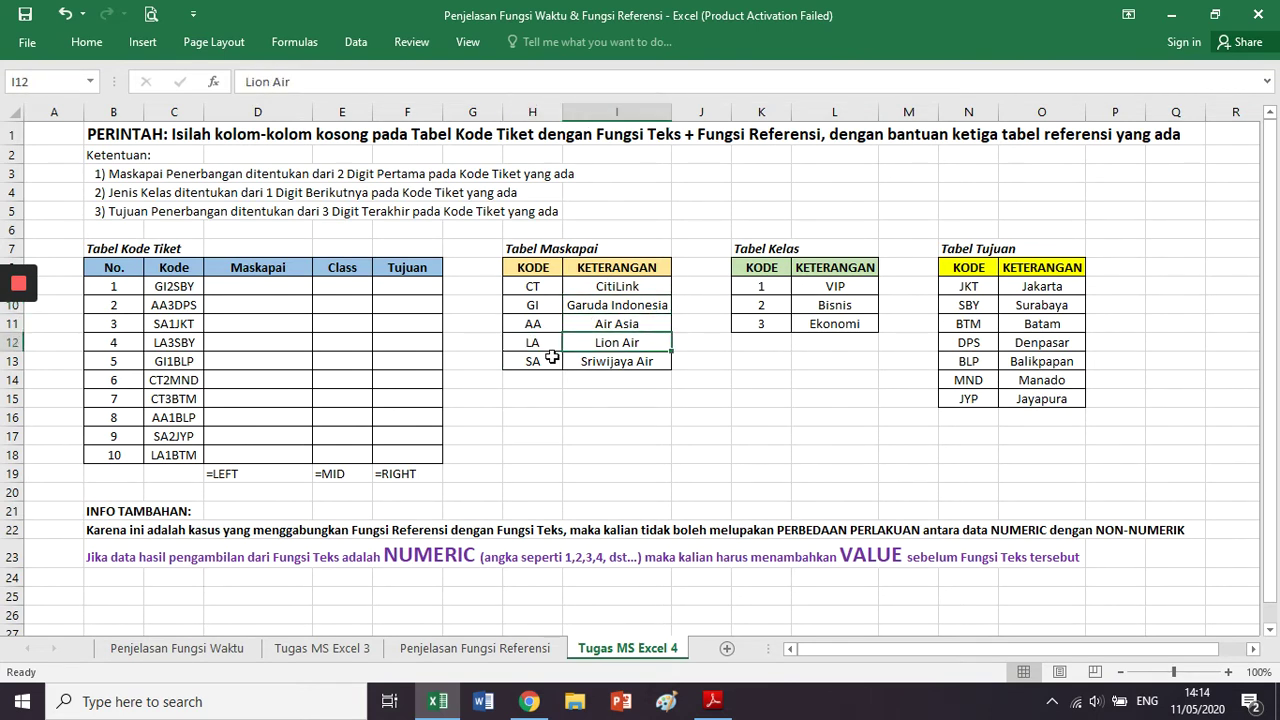
pyautogui.click(543, 360)
pyautogui.click(579, 359)
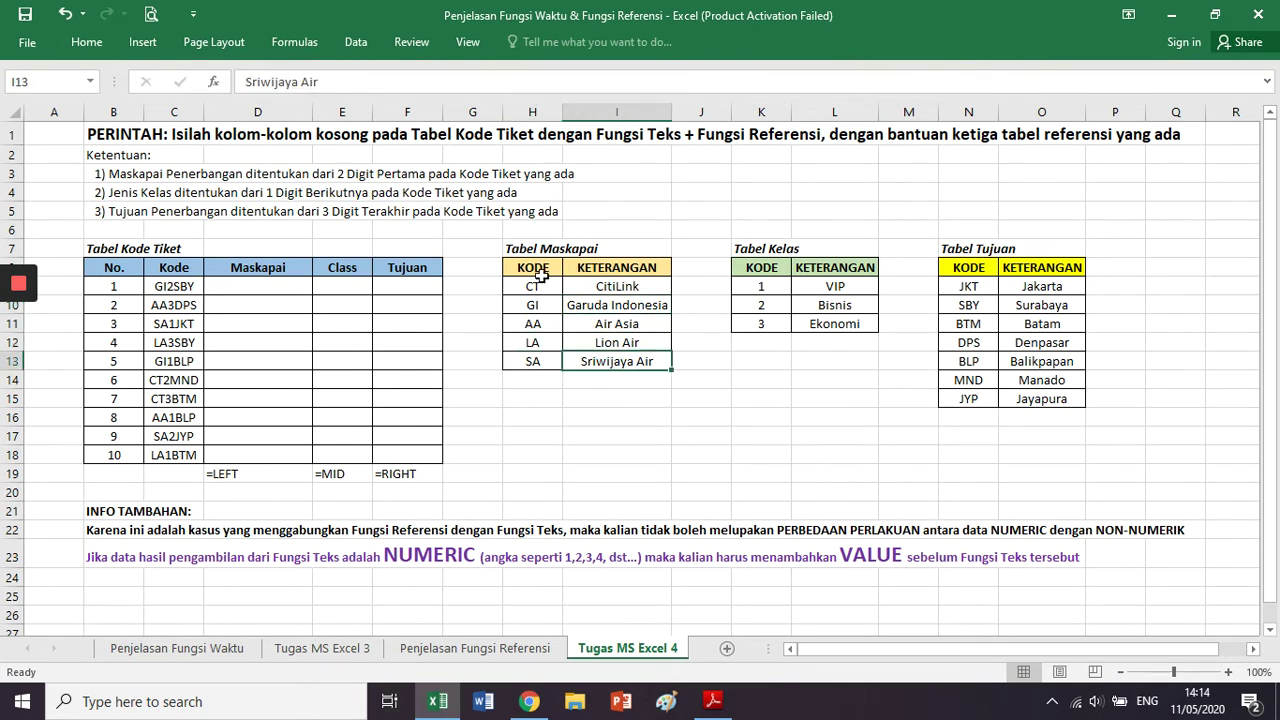
pyautogui.moveTo(538, 270); pyautogui.dragTo(642, 373)
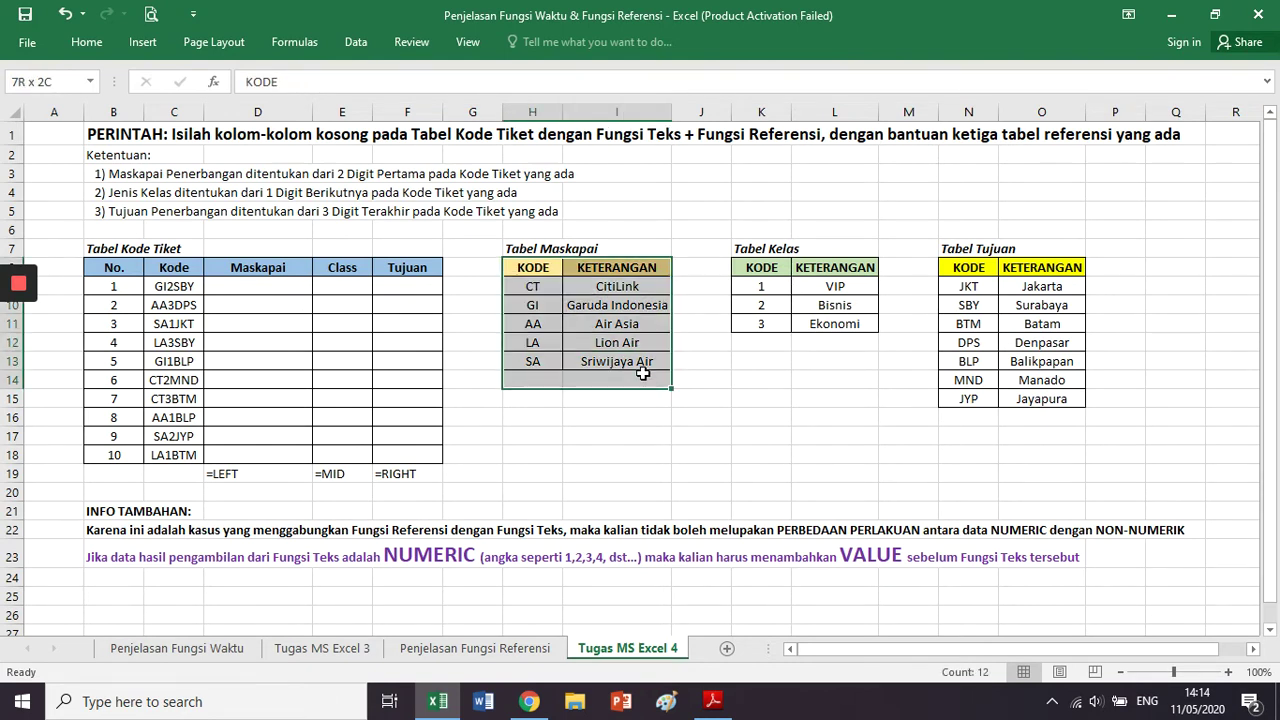
# Highlight the three function labels in row 19 and each reference table: Tabel Maskapai, Tabel Kelas and Tabel Tujuan
pyautogui.moveTo(247, 472); pyautogui.dragTo(425, 469)
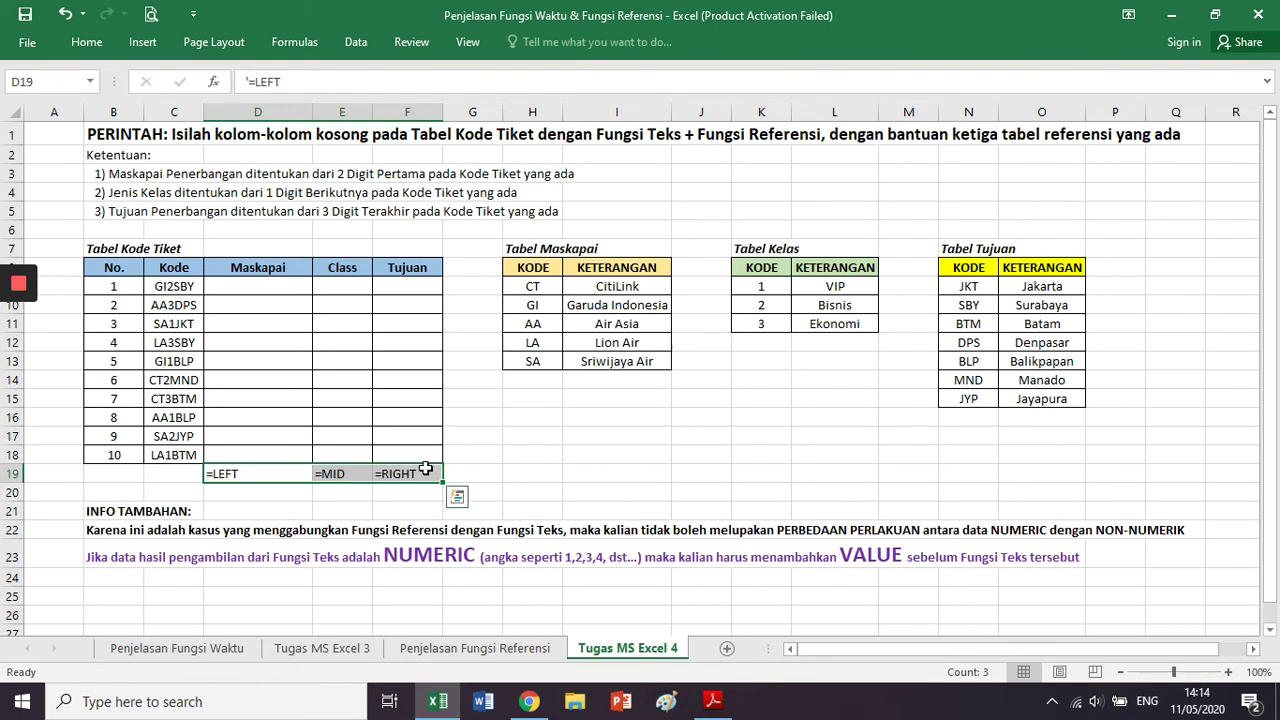
pyautogui.moveTo(522, 248); pyautogui.dragTo(649, 407)
pyautogui.moveTo(724, 250); pyautogui.dragTo(930, 400)
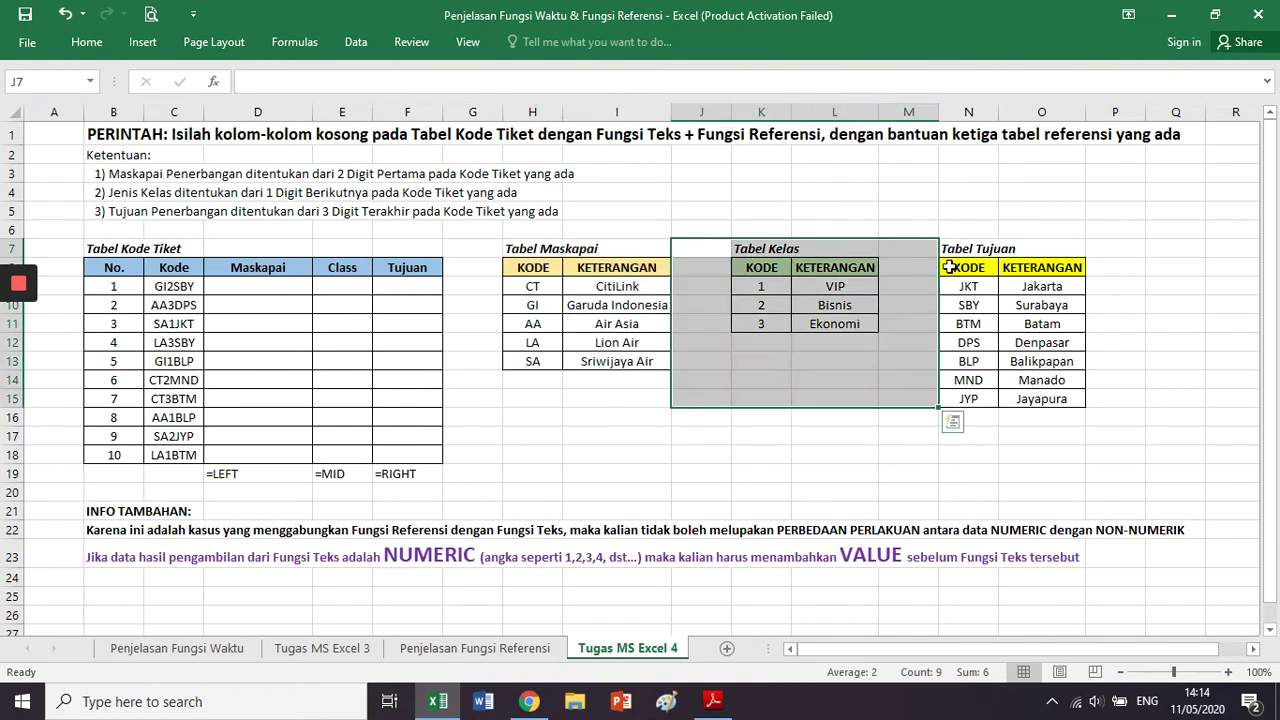
pyautogui.moveTo(955, 250); pyautogui.dragTo(1143, 425)
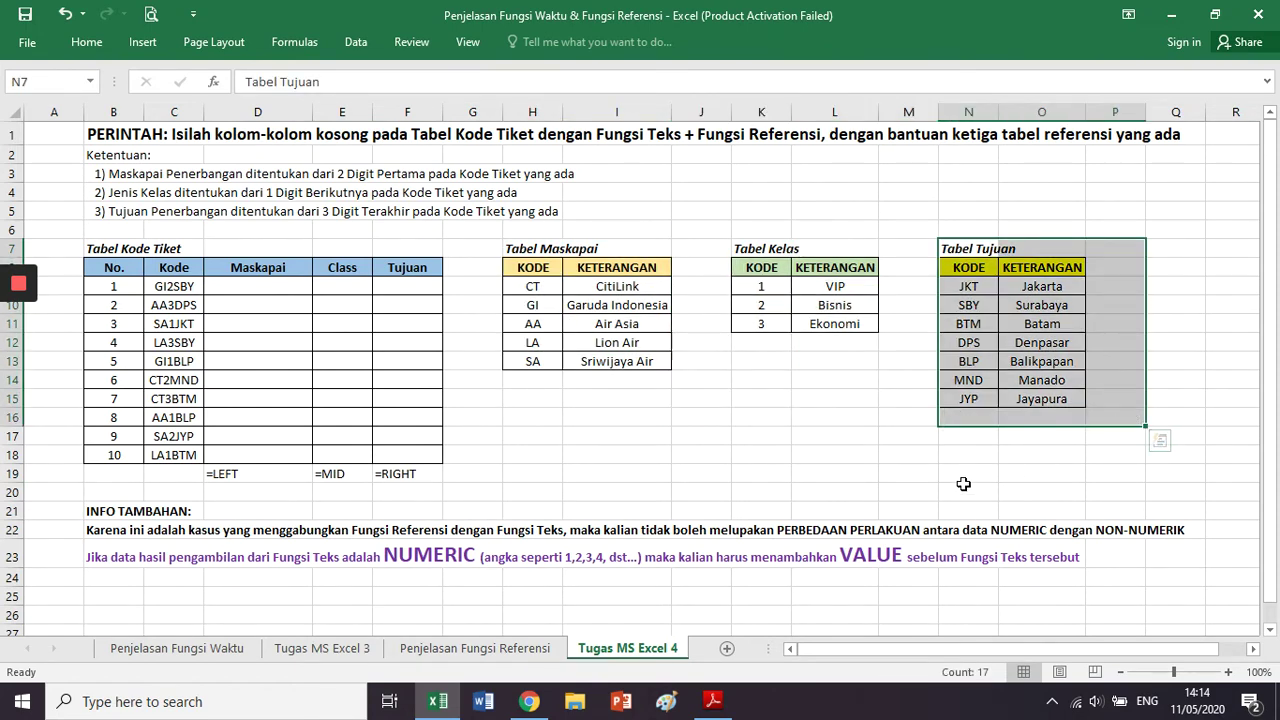
pyautogui.click(764, 140)
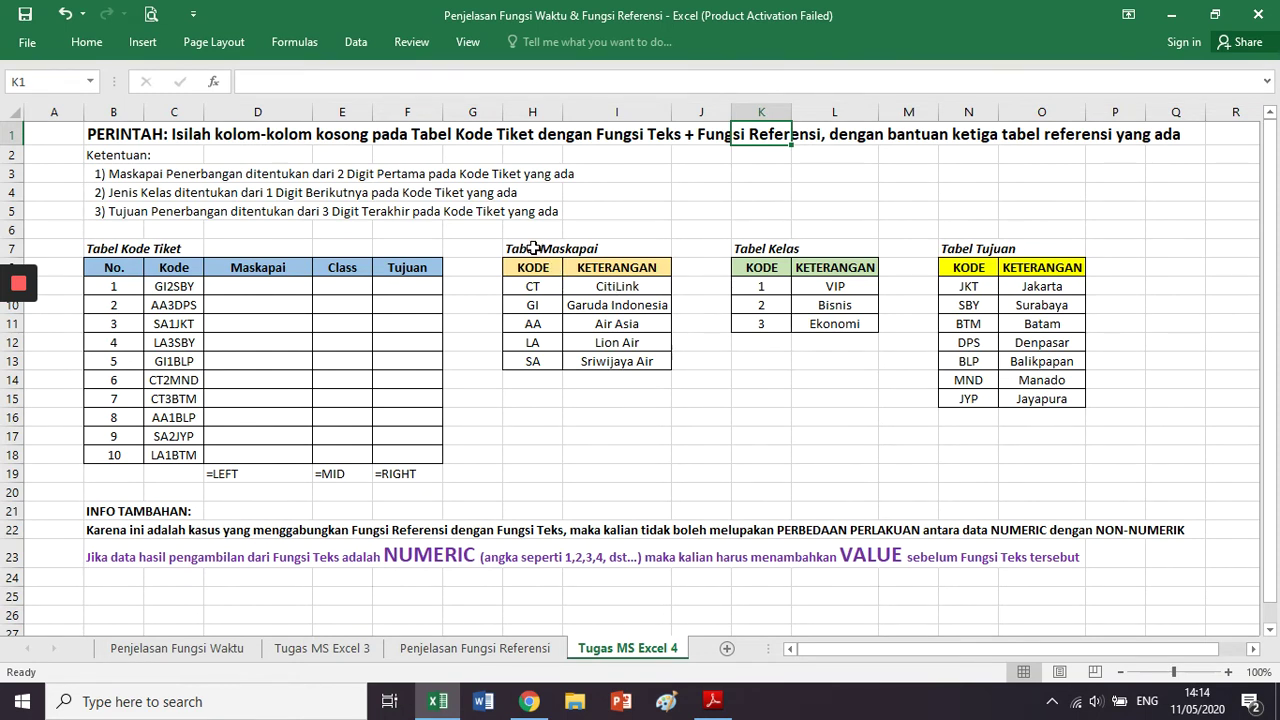
pyautogui.moveTo(530, 249); pyautogui.dragTo(647, 380)
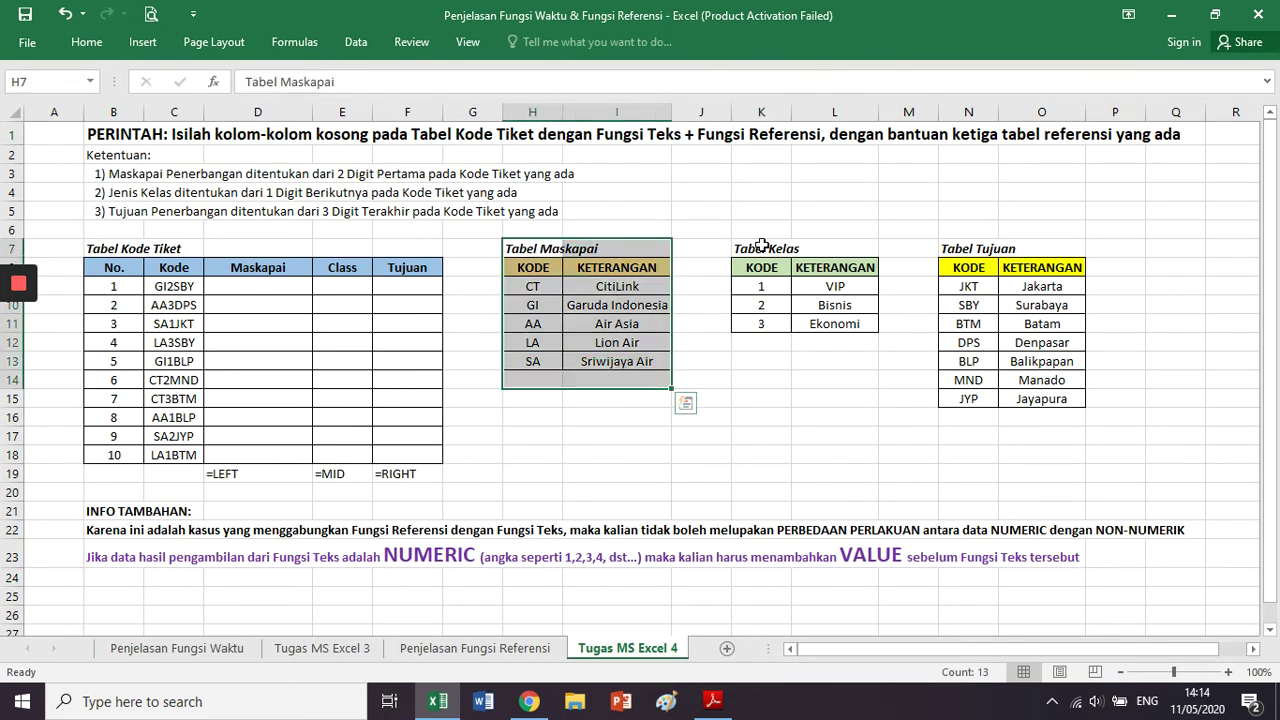
pyautogui.moveTo(762, 246); pyautogui.dragTo(834, 326)
pyautogui.moveTo(951, 248); pyautogui.dragTo(1046, 417)
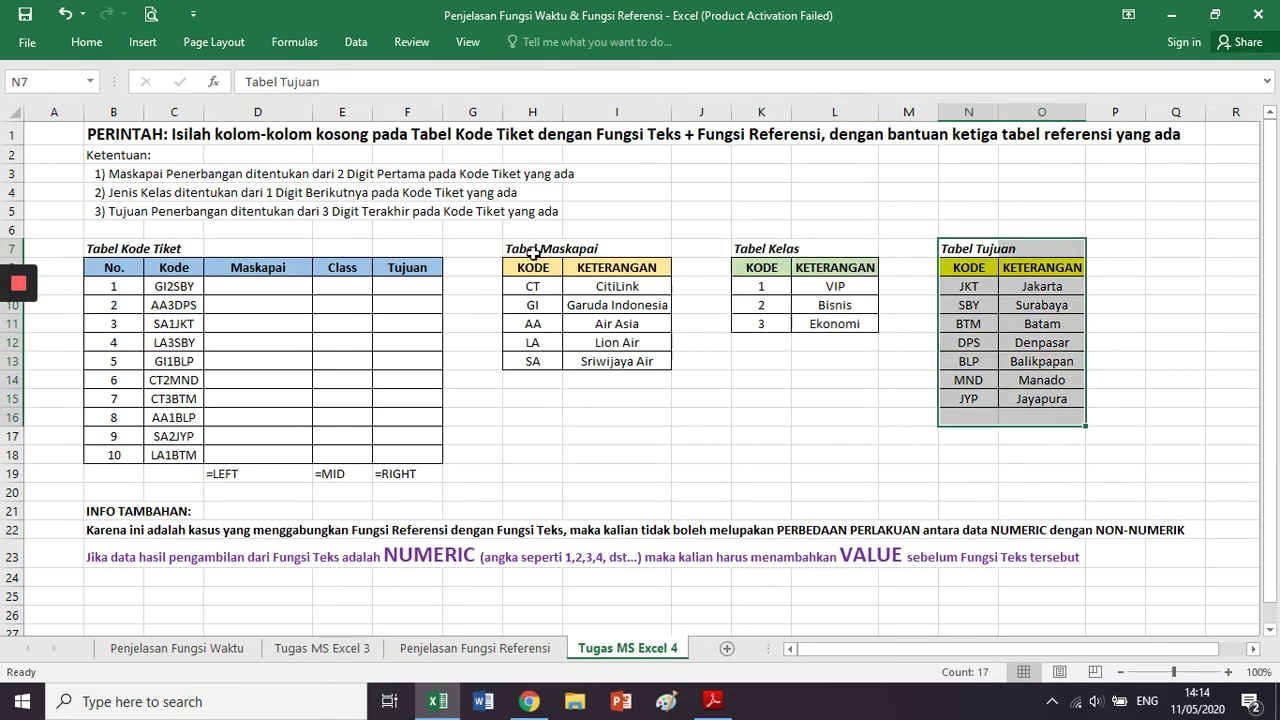
# Examine how the three reference tables are laid out, comparing their code columns and KODE and KETERANGAN header rows
pyautogui.moveTo(533, 252); pyautogui.dragTo(530, 362)
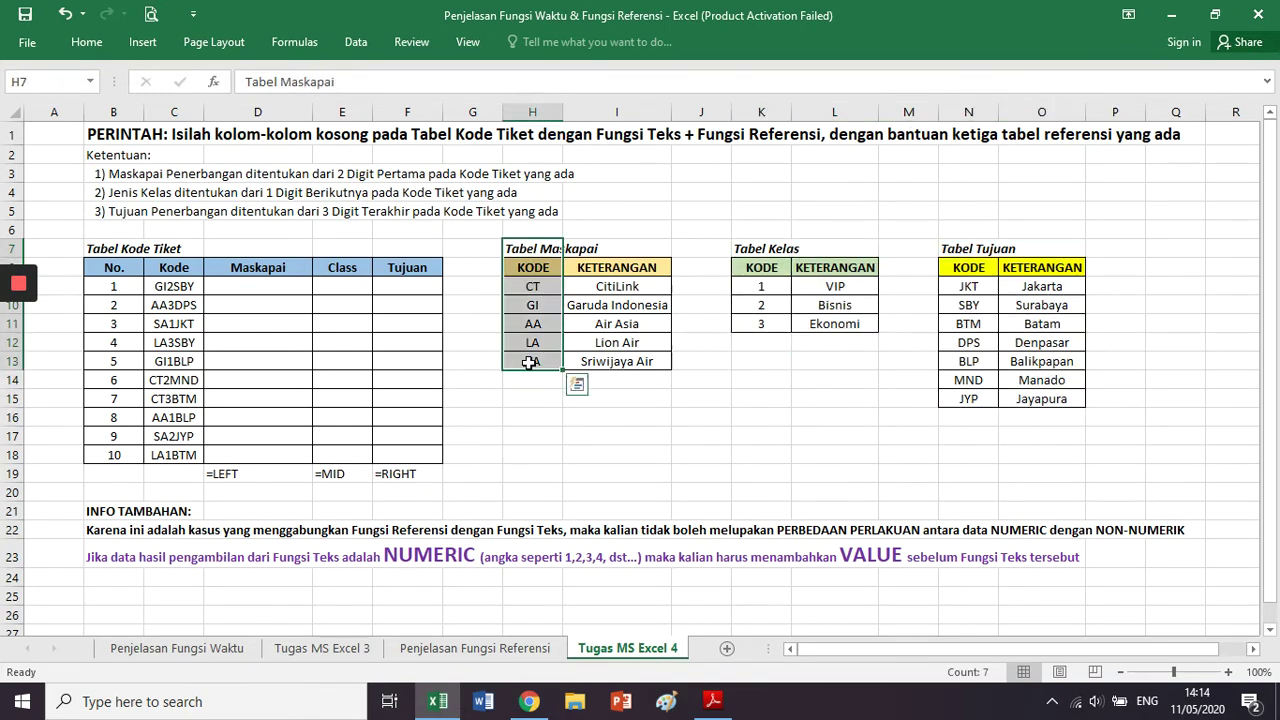
pyautogui.moveTo(514, 286); pyautogui.dragTo(526, 368)
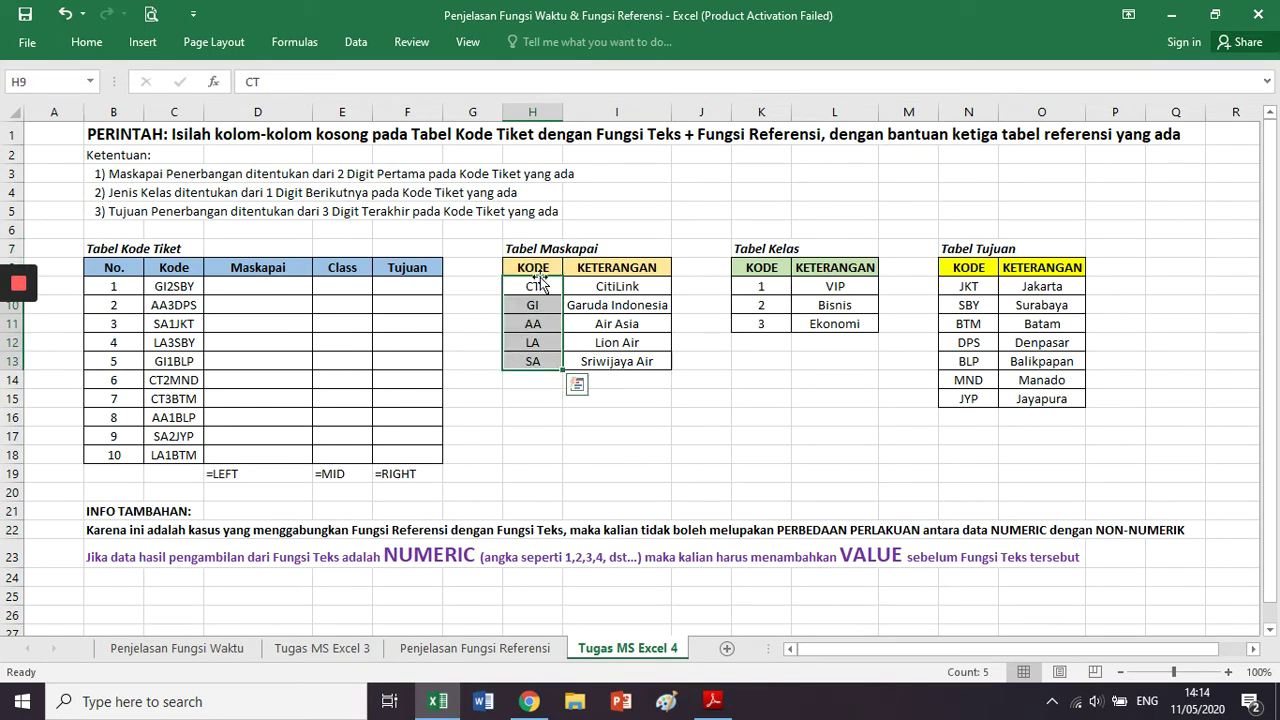
pyautogui.moveTo(537, 266); pyautogui.dragTo(651, 268)
pyautogui.moveTo(751, 268); pyautogui.dragTo(835, 268)
pyautogui.moveTo(979, 269); pyautogui.dragTo(1160, 266)
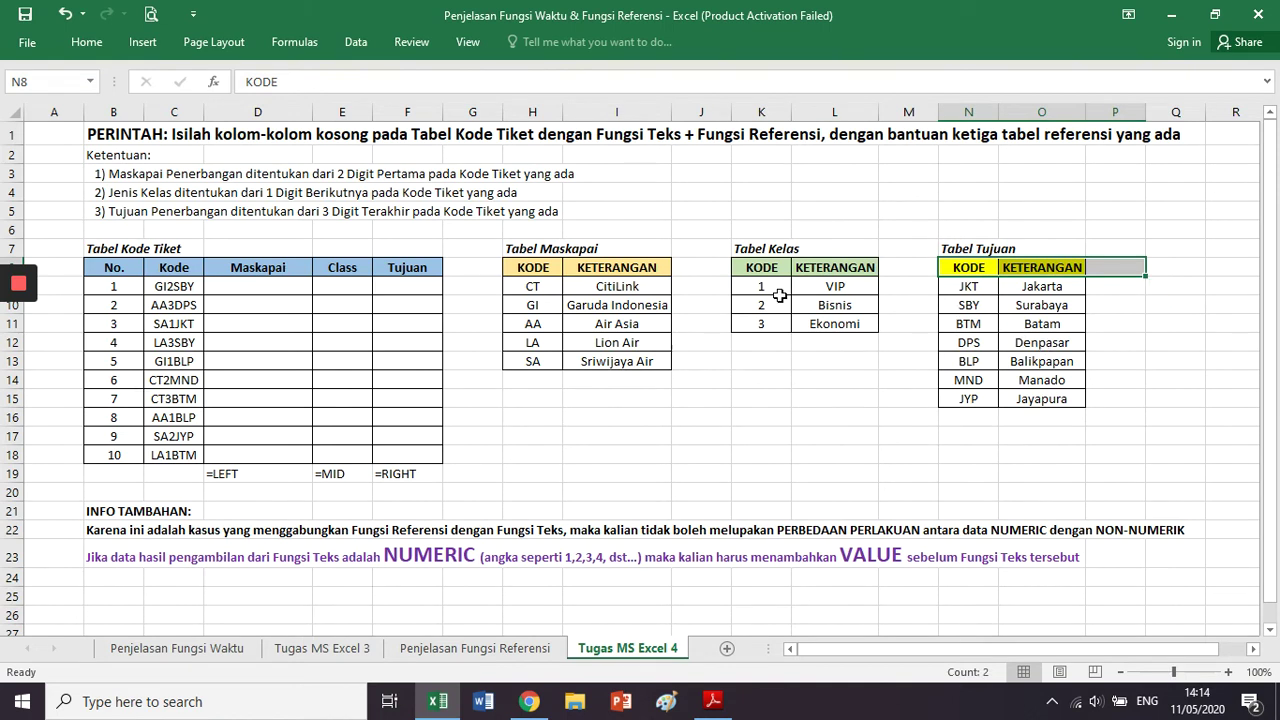
pyautogui.click(694, 300)
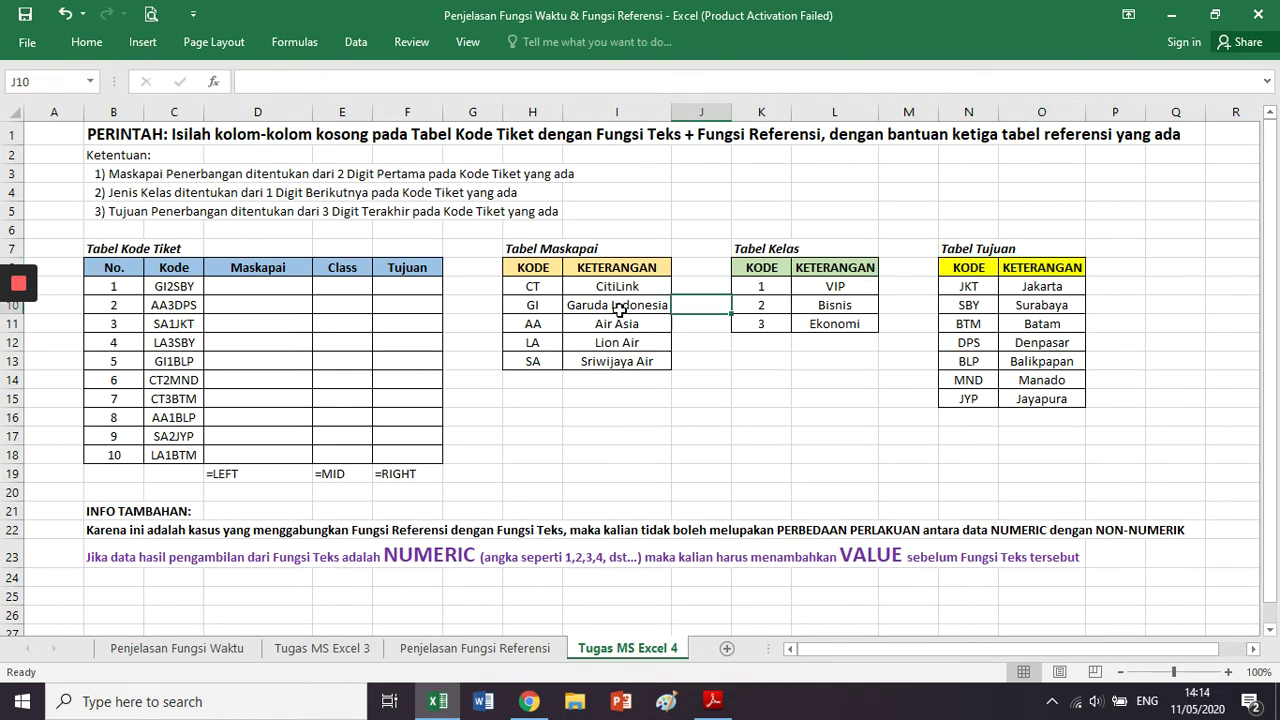
pyautogui.moveTo(533, 271); pyautogui.dragTo(622, 268)
pyautogui.moveTo(779, 270); pyautogui.dragTo(823, 271)
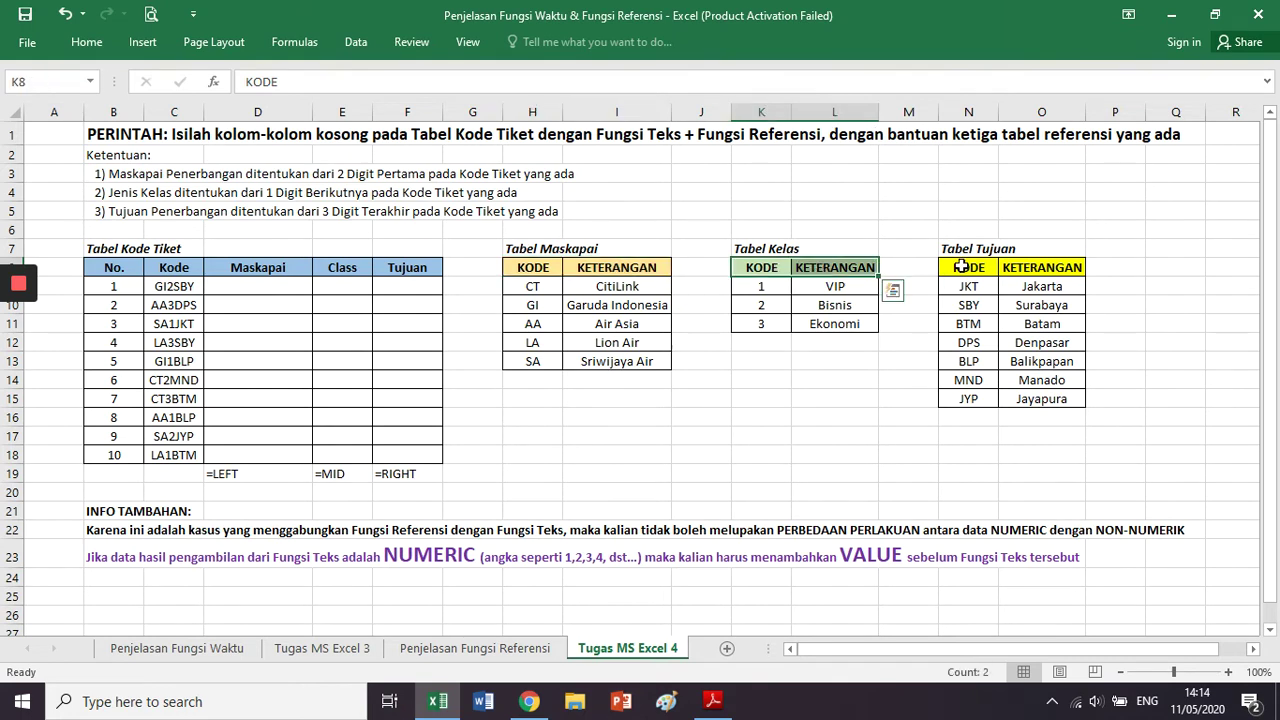
pyautogui.click(962, 267)
pyautogui.moveTo(962, 267); pyautogui.dragTo(1040, 268)
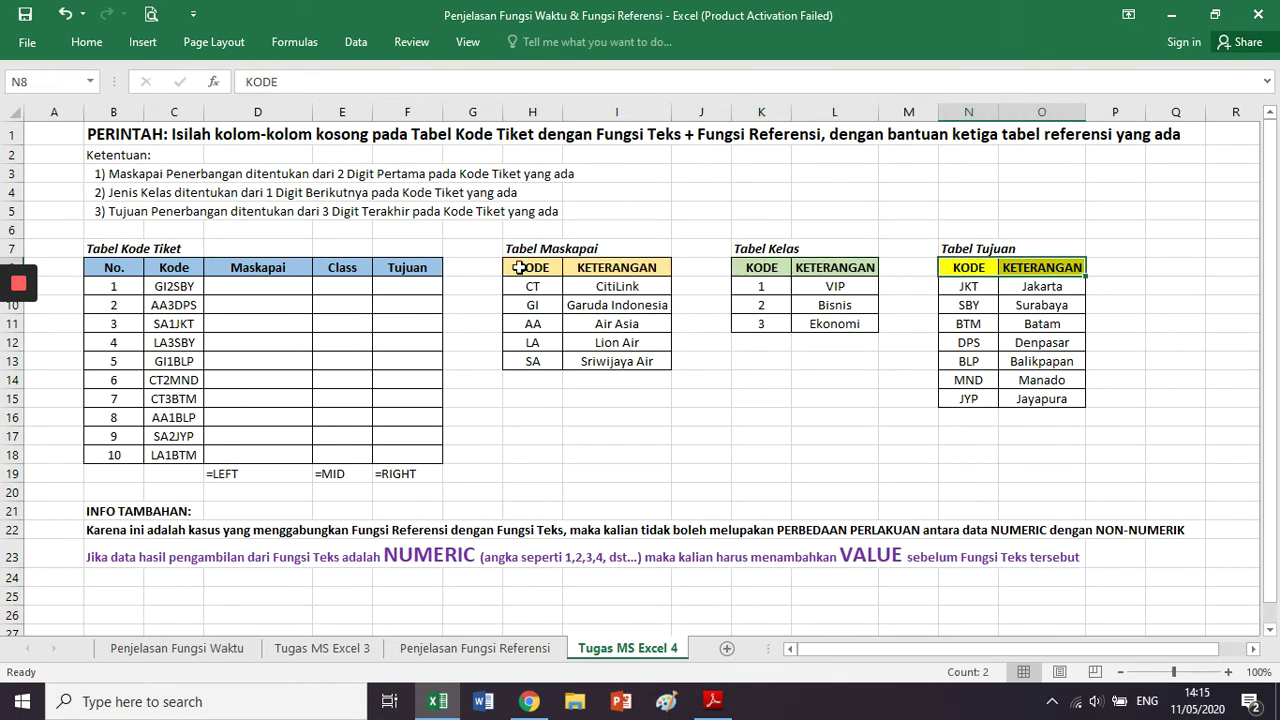
# Relate the first empty Maskapai cell, D9, to the range holding the three reference tables from H7 to P17
pyautogui.moveTo(525, 270); pyautogui.dragTo(609, 381)
pyautogui.click(603, 432)
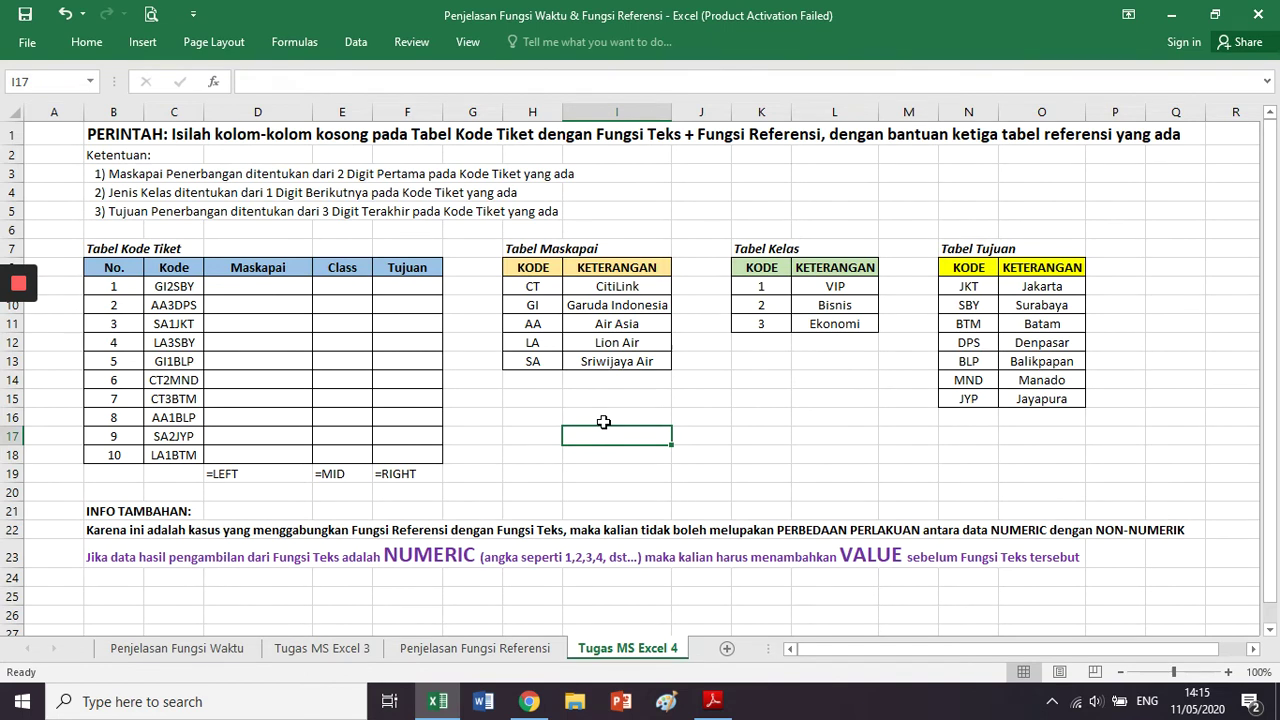
pyautogui.click(273, 286)
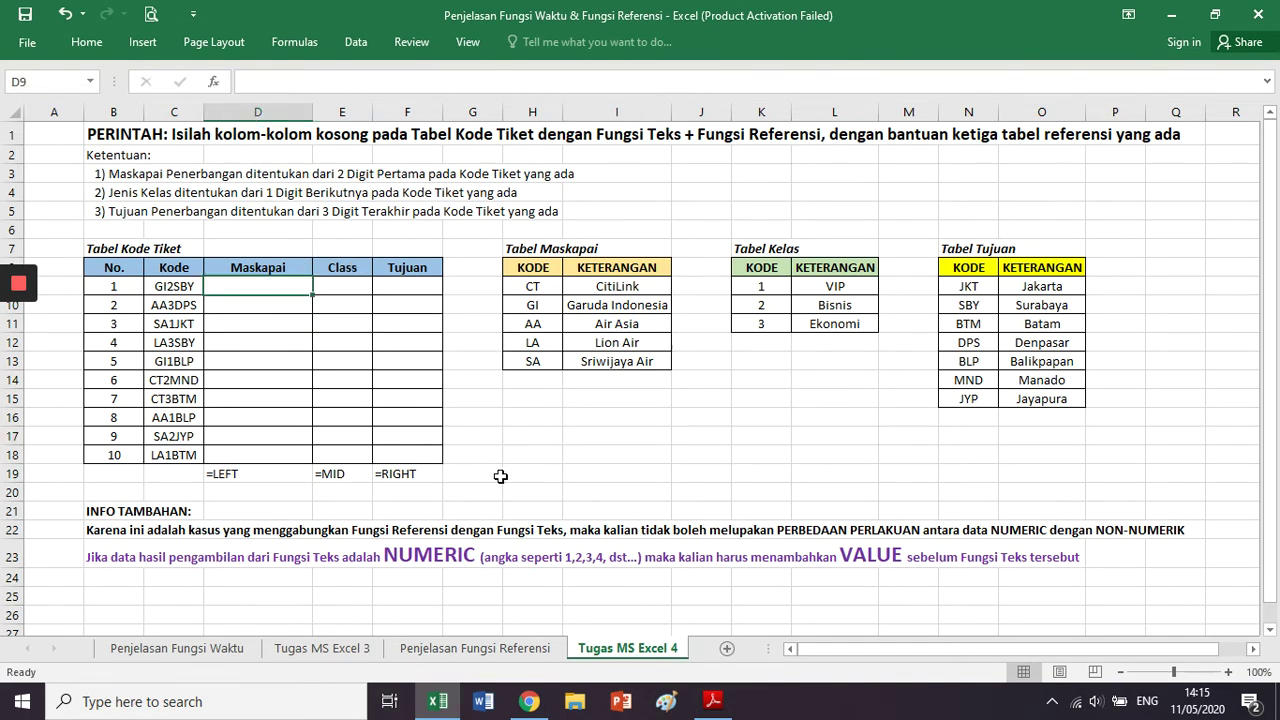
pyautogui.click(523, 244)
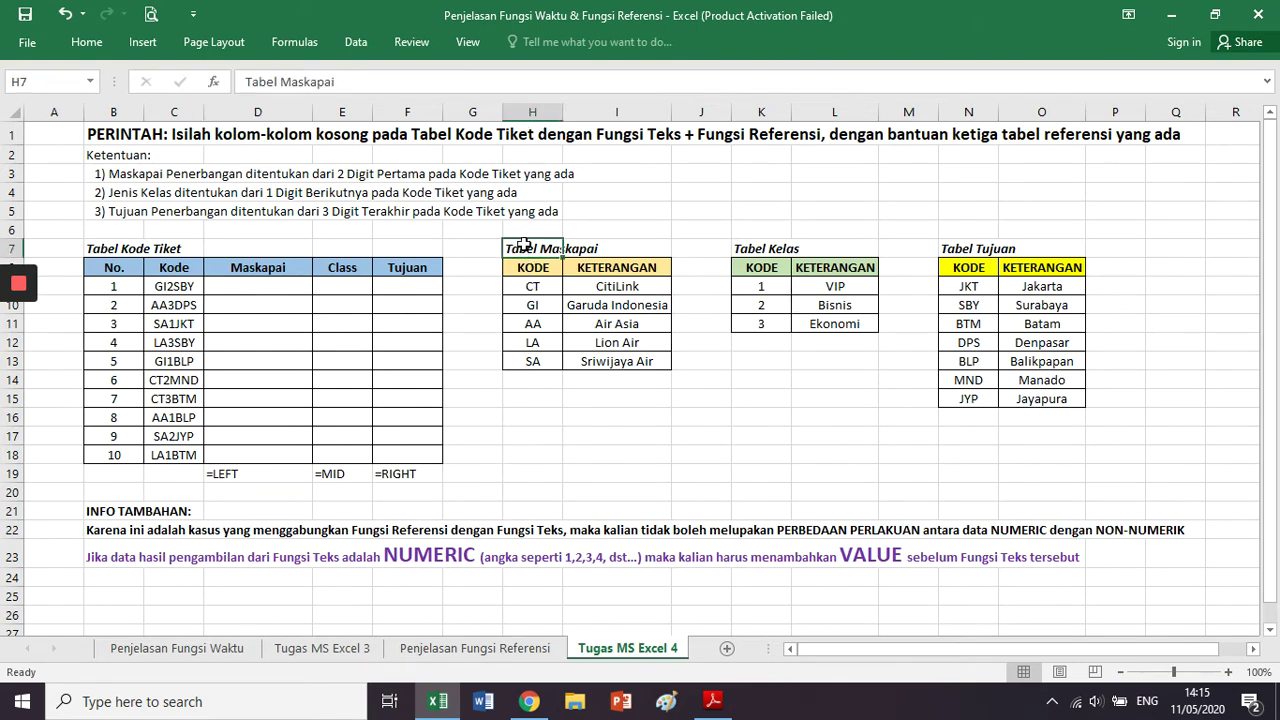
pyautogui.moveTo(523, 244); pyautogui.dragTo(1106, 444)
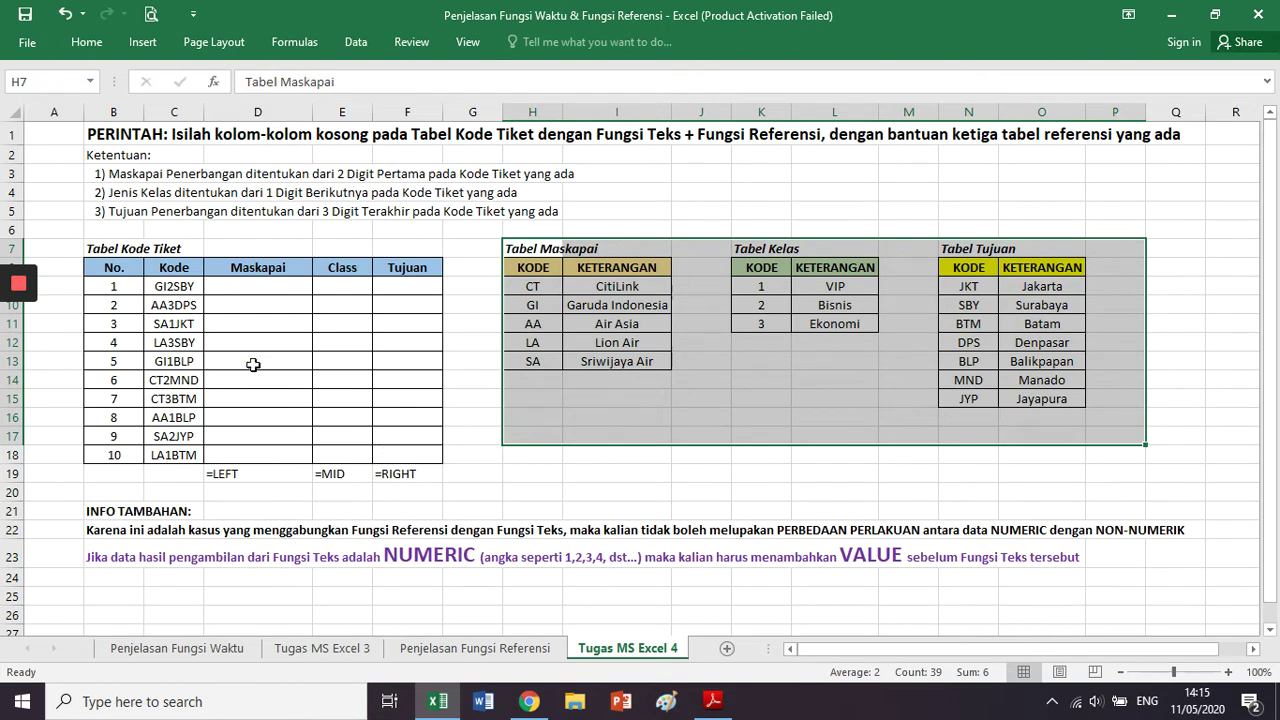
pyautogui.click(253, 285)
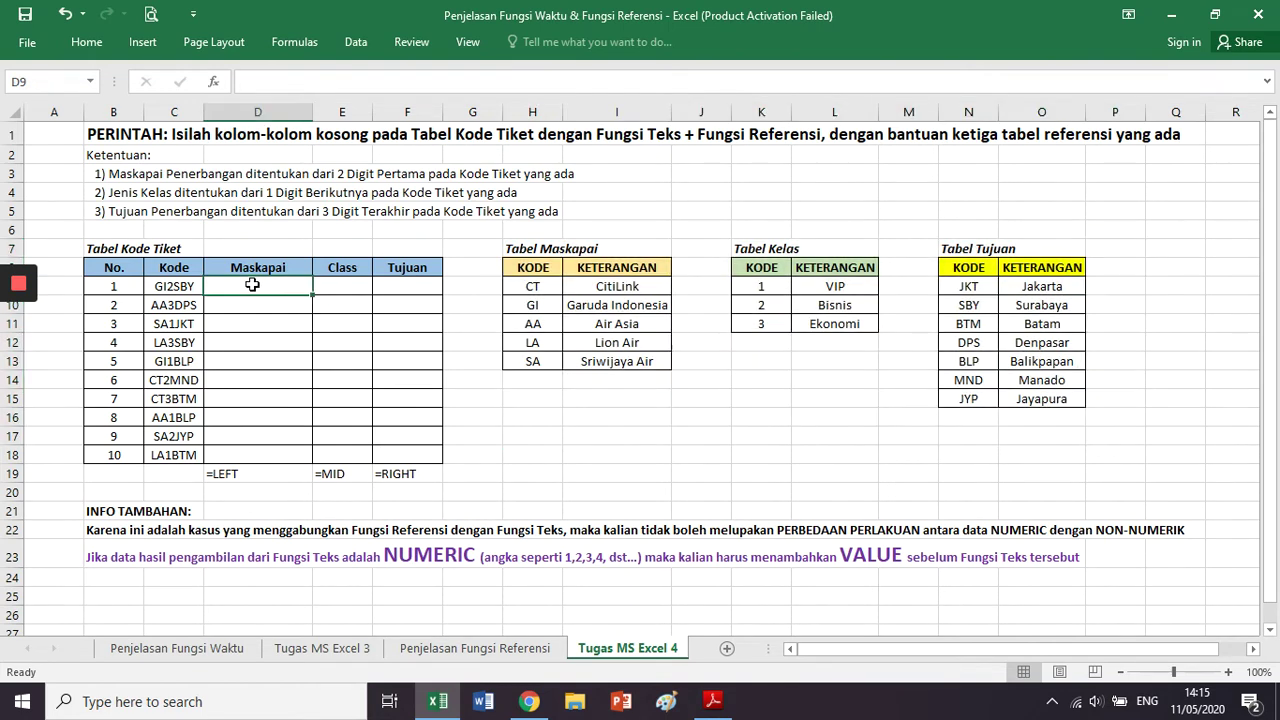
pyautogui.write('=')
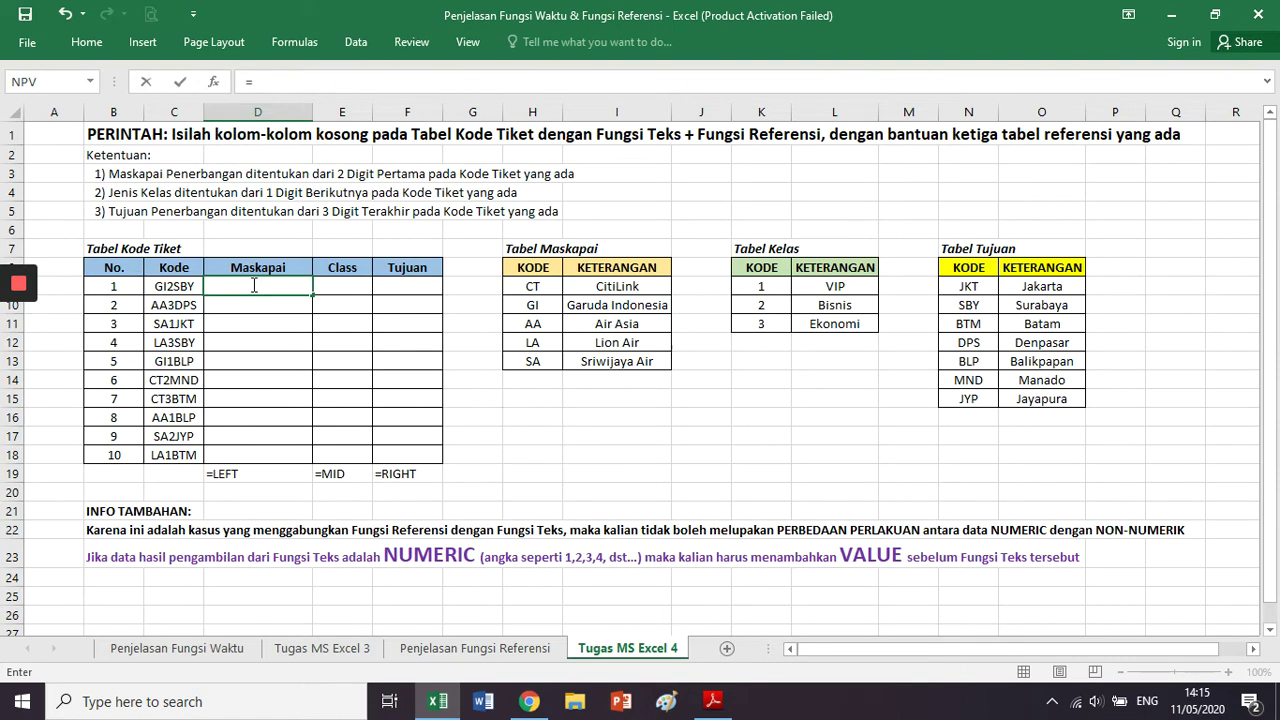
pyautogui.press('BackSpace')
pyautogui.press('Return')
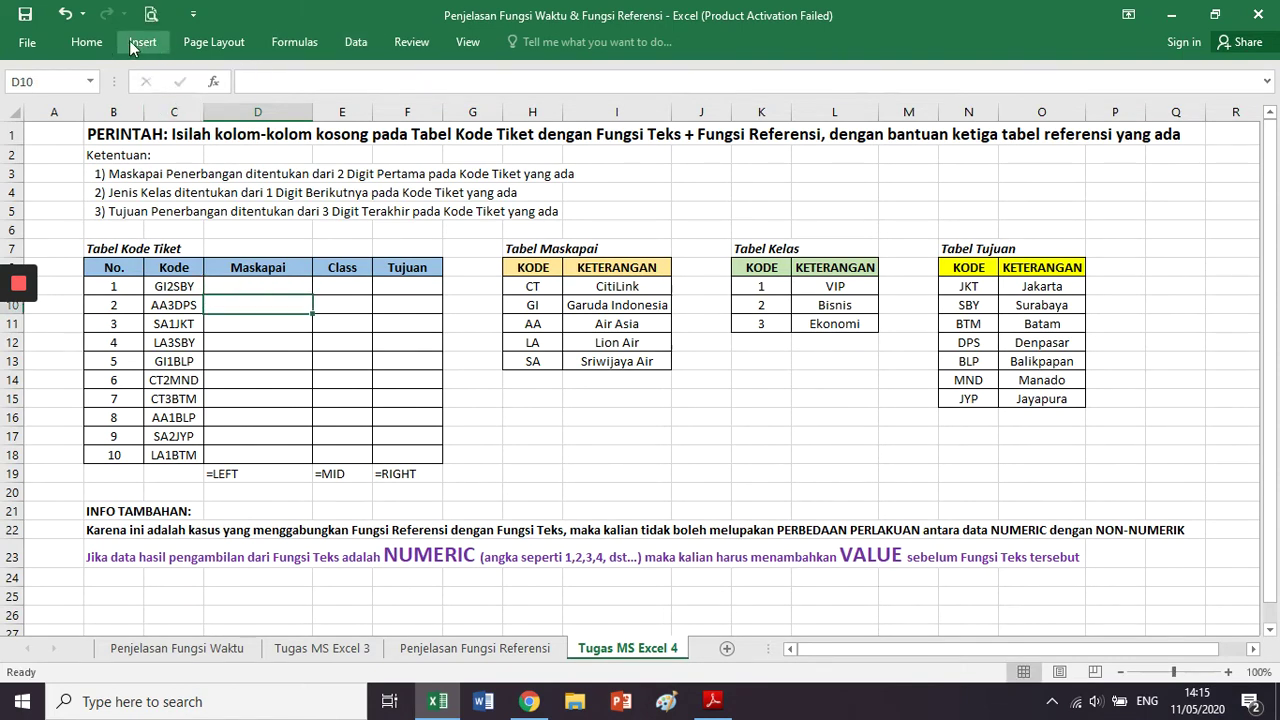
# Set the font colour of the first Maskapai cell, D9, to green
pyautogui.click(86, 43)
pyautogui.click(267, 285)
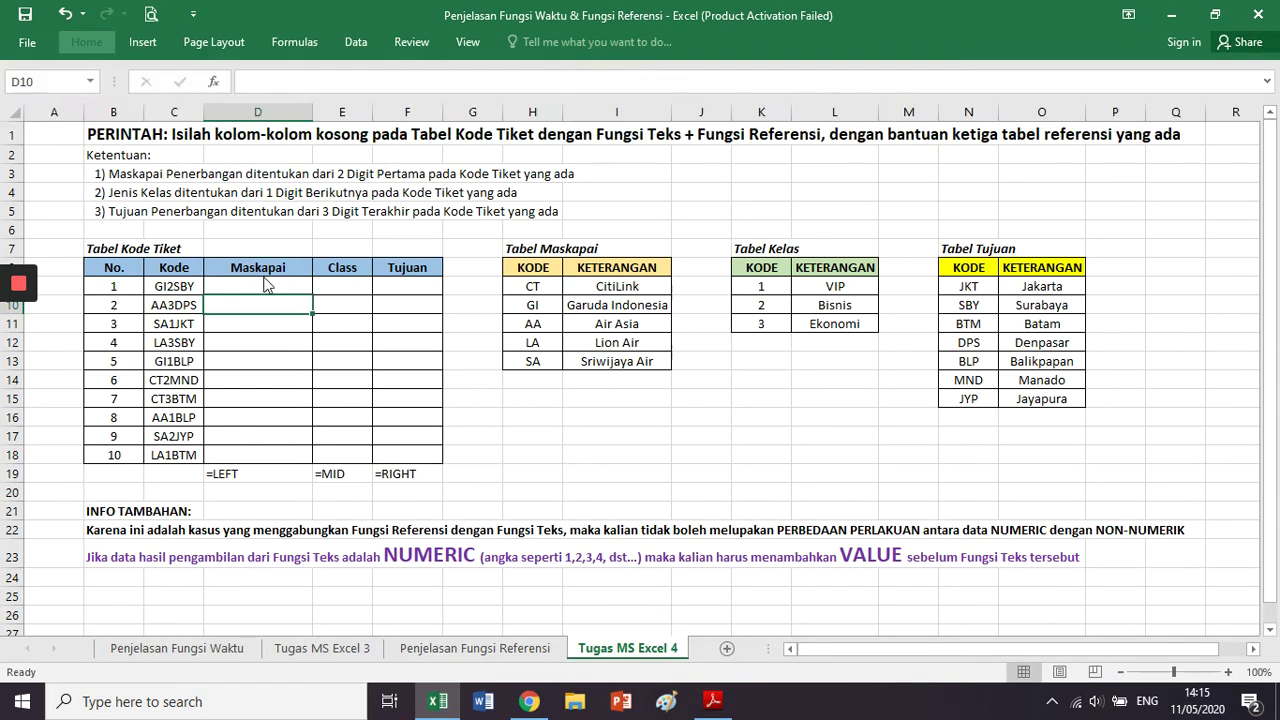
pyautogui.click(267, 285)
pyautogui.click(93, 47)
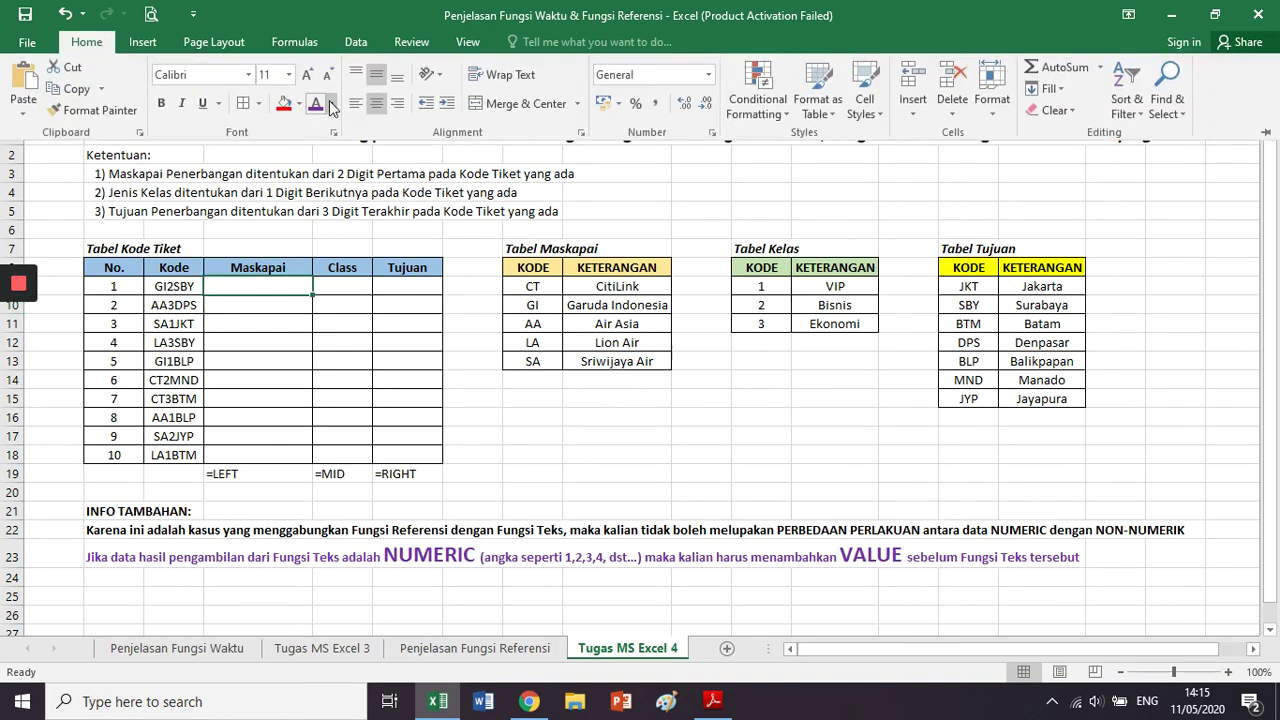
pyautogui.click(331, 104)
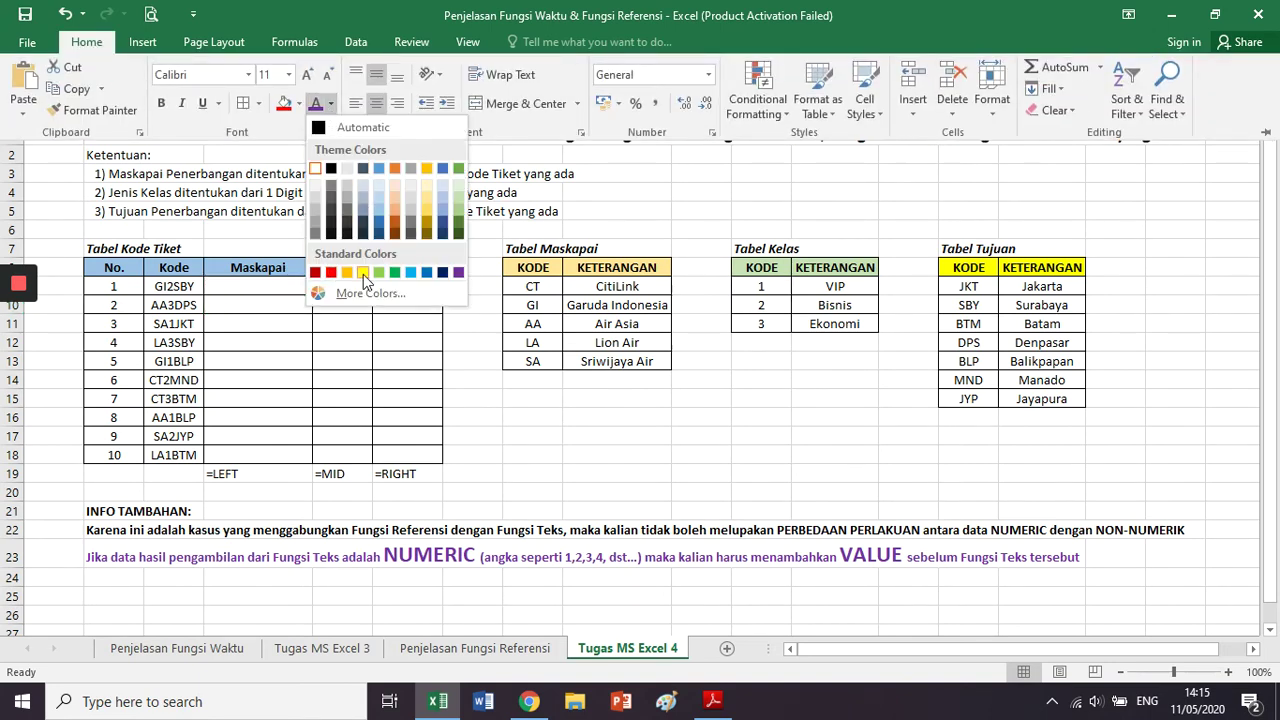
pyautogui.click(391, 273)
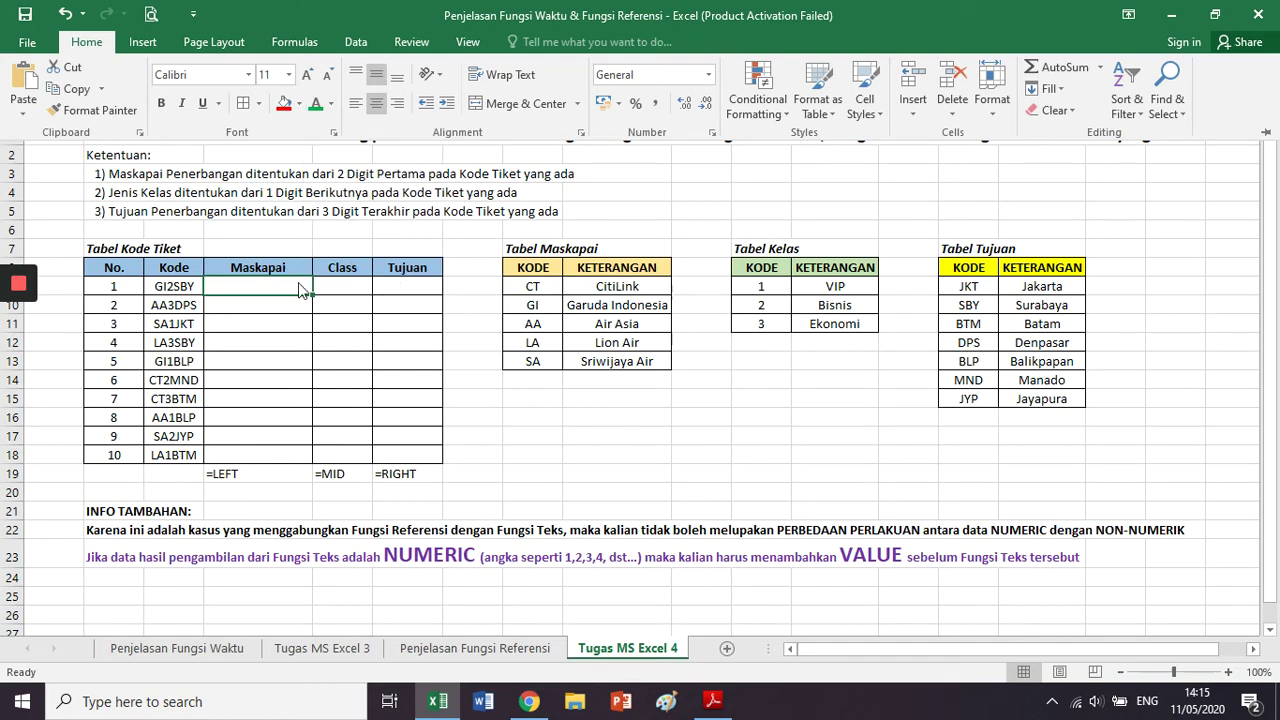
# Begin a VLOOKUP formula in the first Maskapai cell, D9
pyautogui.click(300, 288)
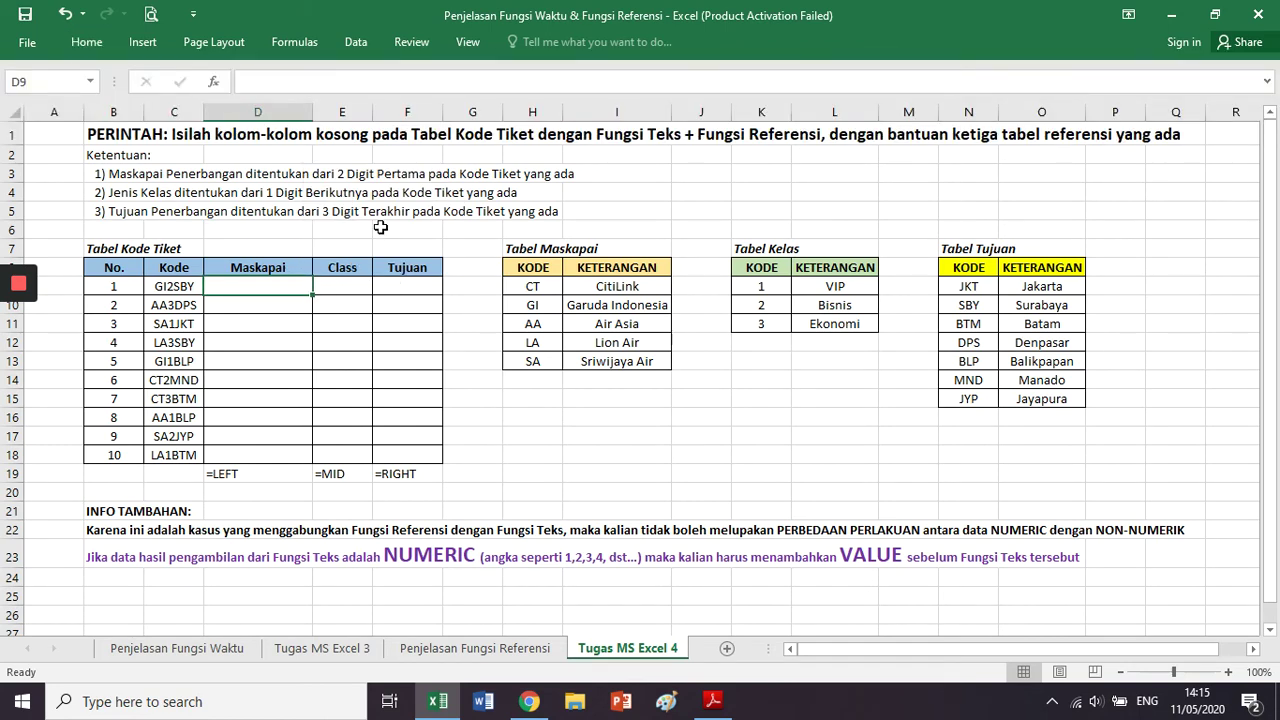
pyautogui.write('=')
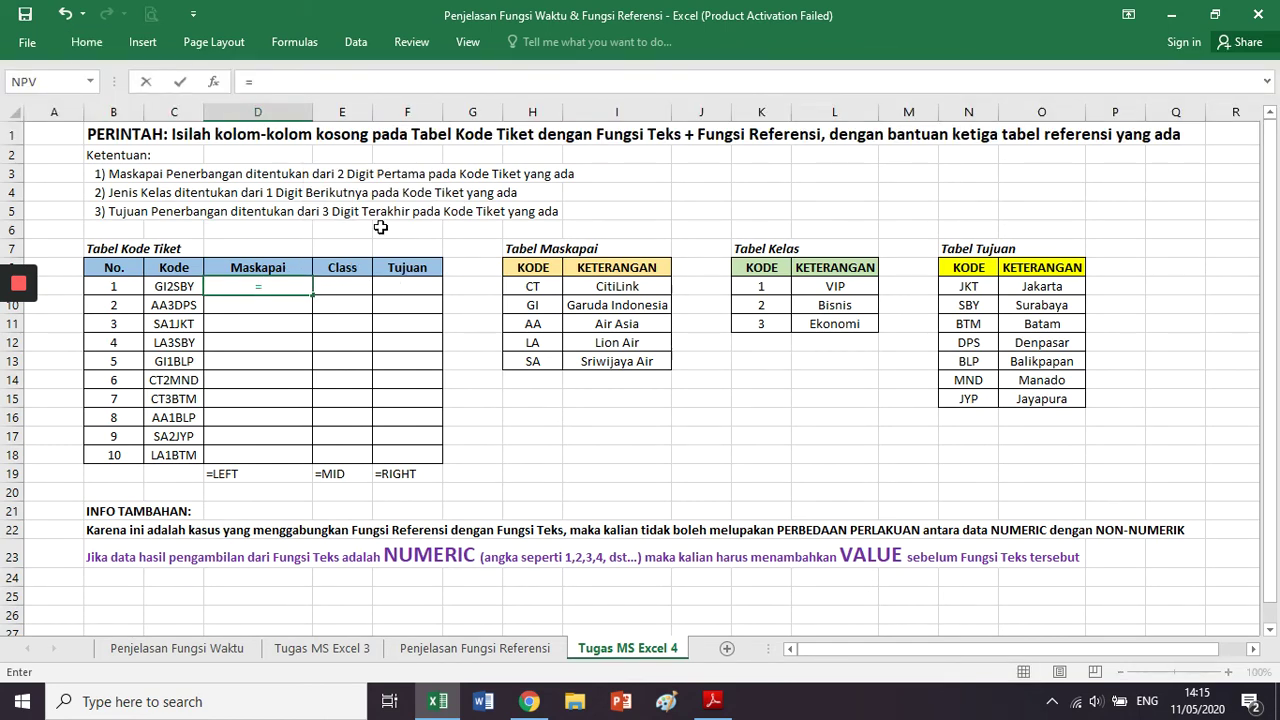
pyautogui.write('VLOOKUP')
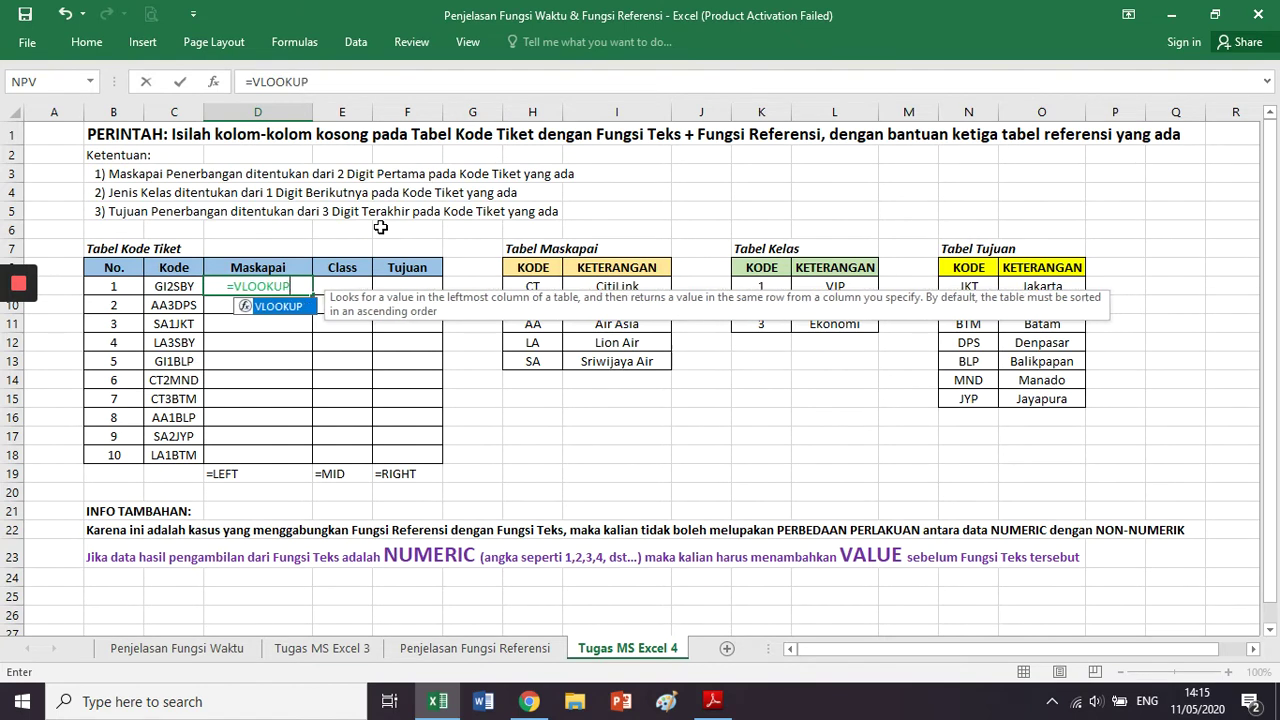
pyautogui.write('(')
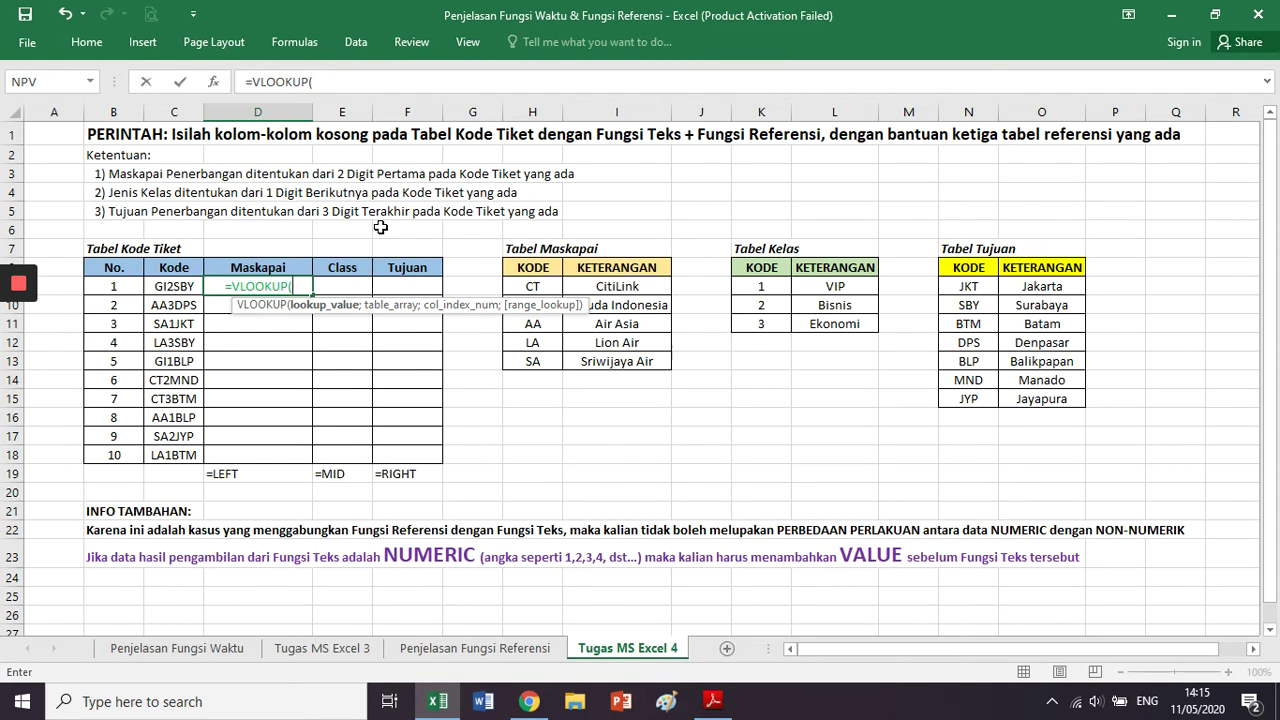
pyautogui.click(156, 285)
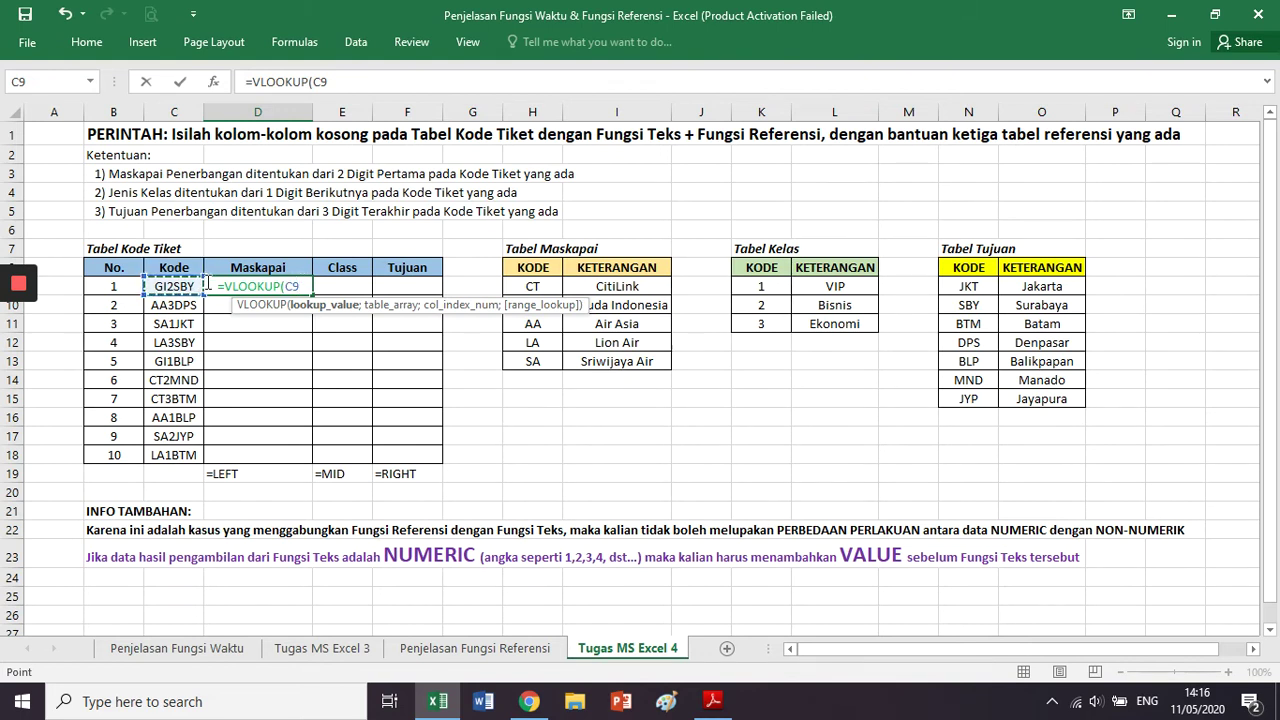
pyautogui.press('BackSpace')
pyautogui.press('BackSpace')
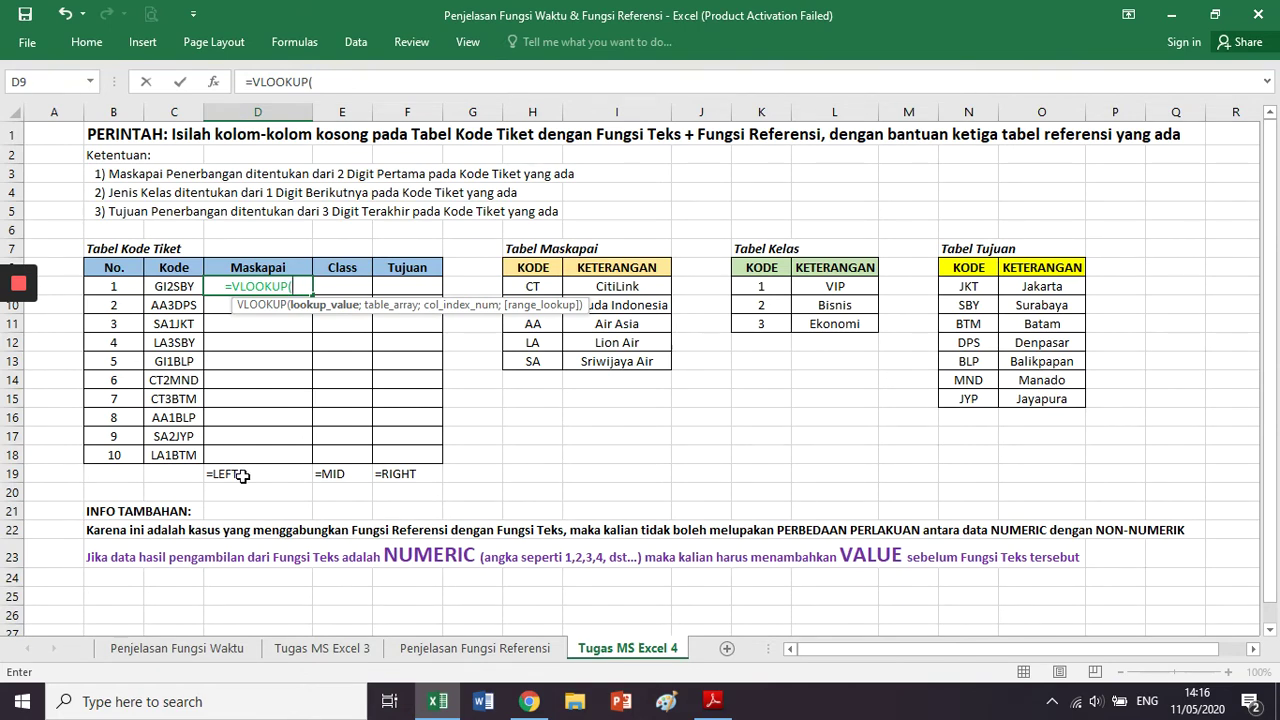
# Nest LEFT(C9,2) as the lookup value to take the first two characters of the ticket code
pyautogui.write('LEFT')
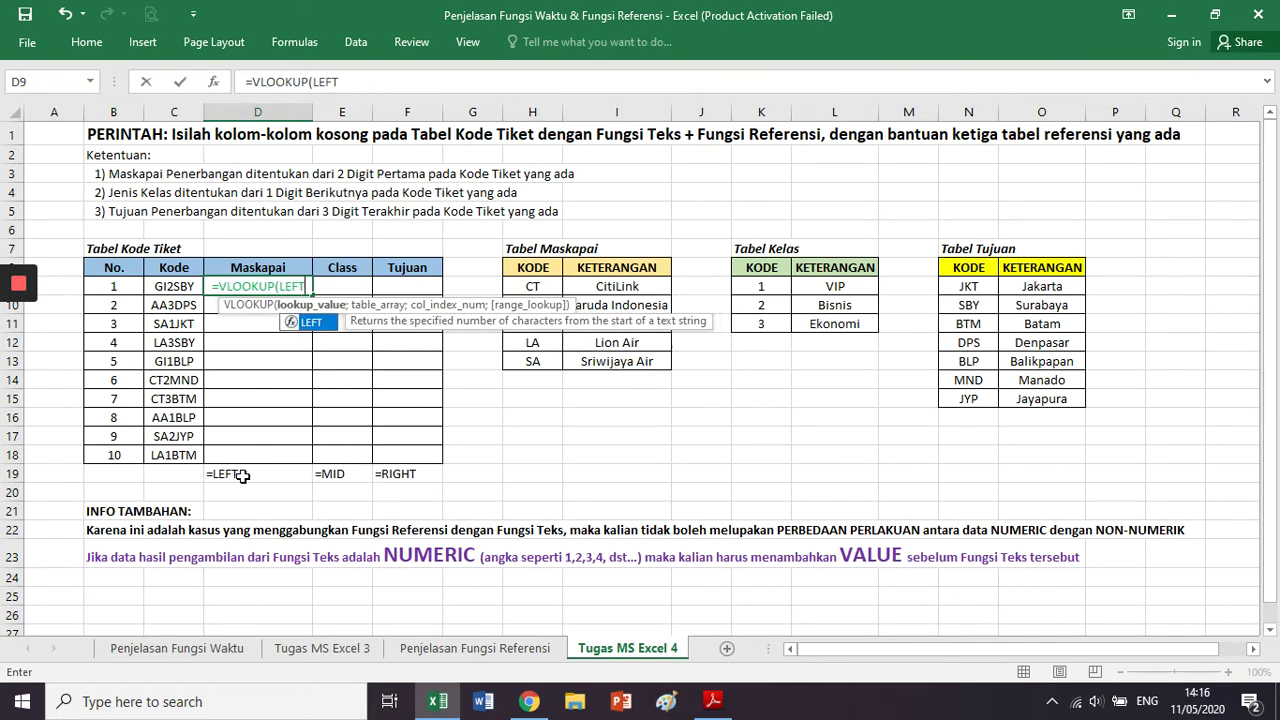
pyautogui.write('(')
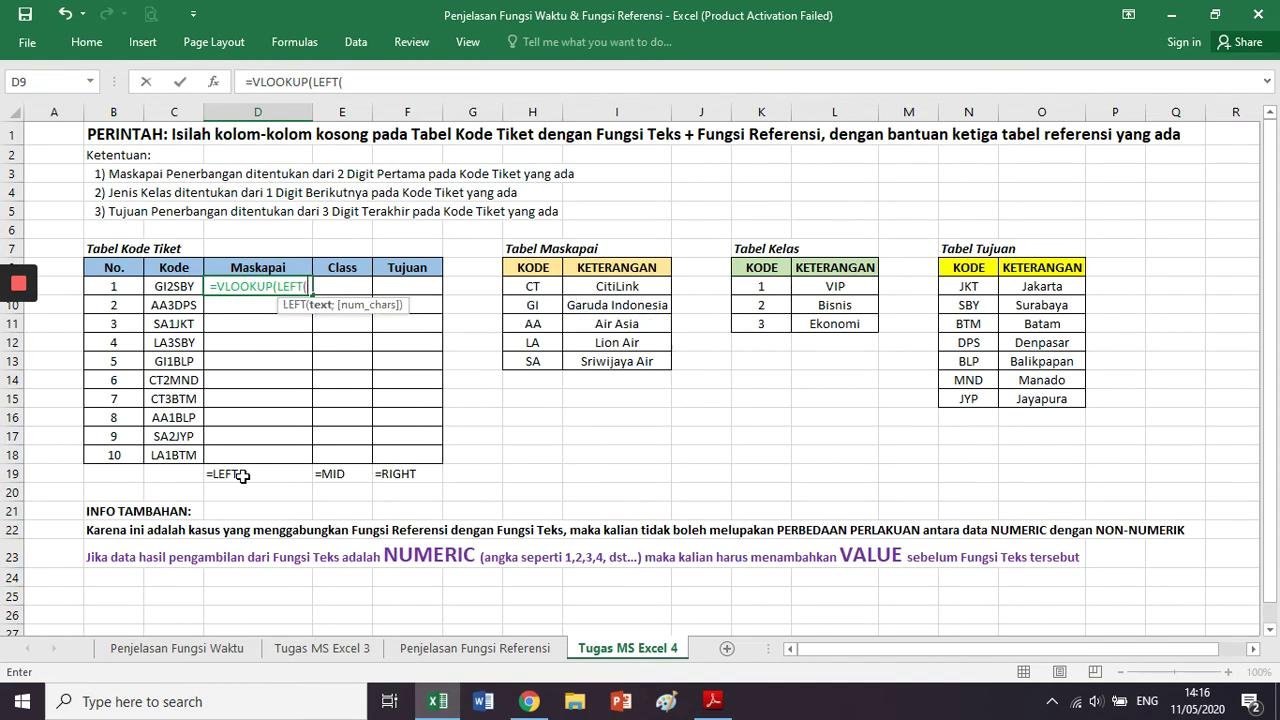
pyautogui.click(182, 286)
pyautogui.write(',')
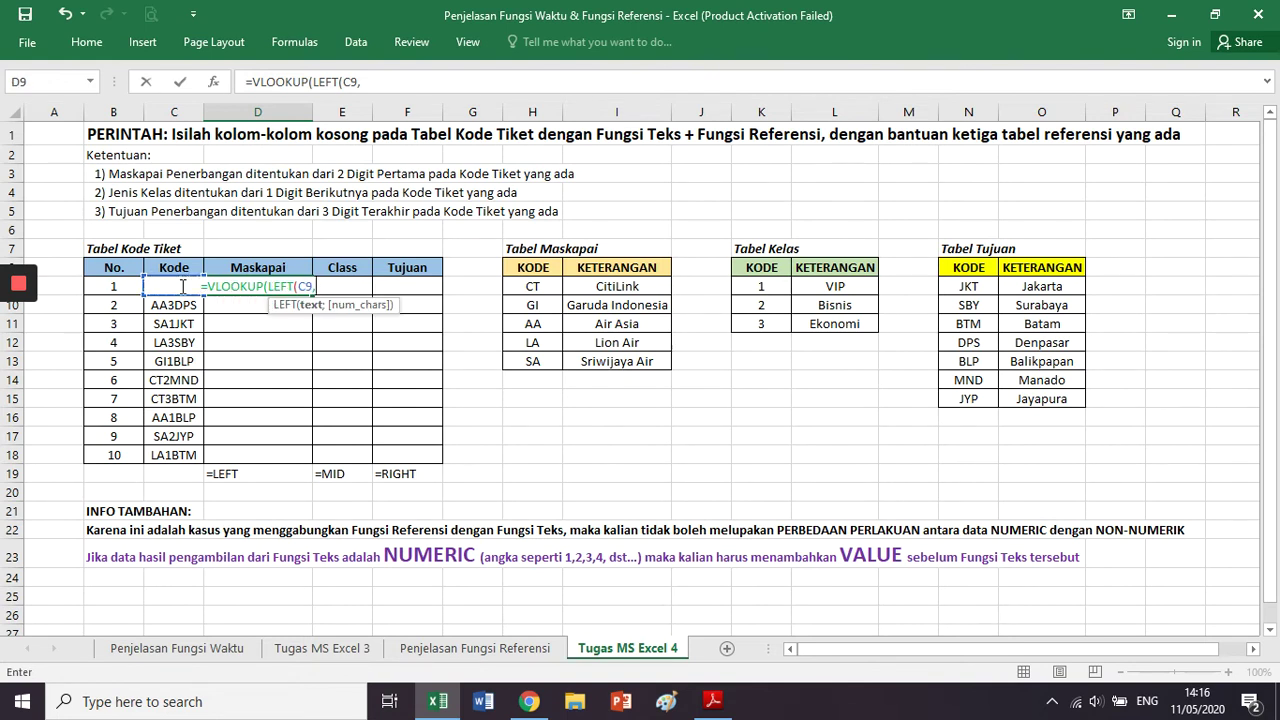
pyautogui.write('2')
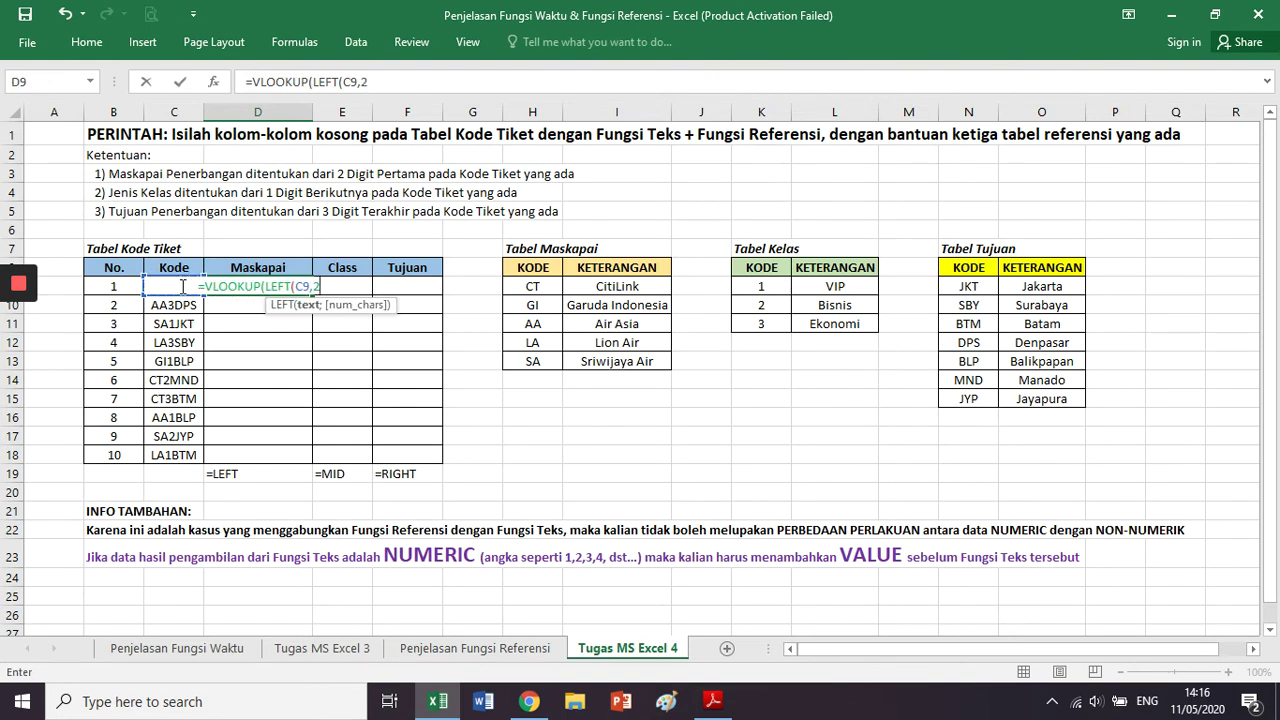
pyautogui.write(')')
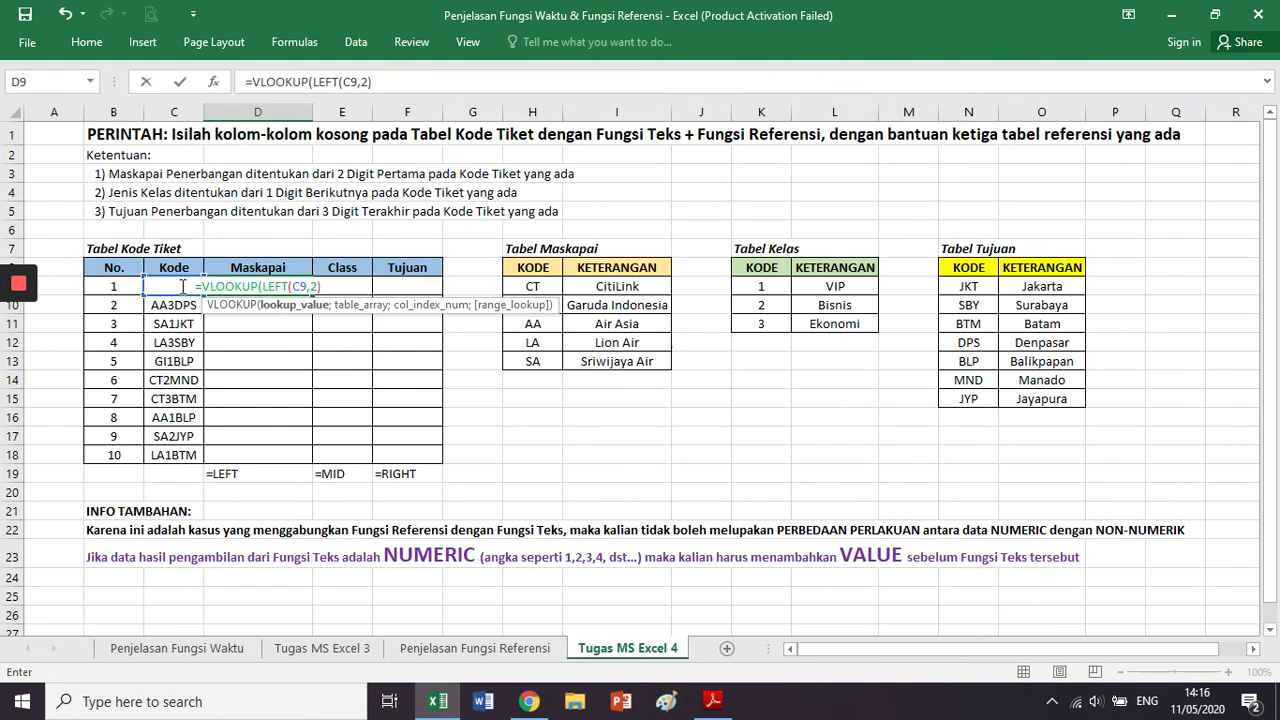
# Add the Tabel Maskapai data range H9:I13 as the table array, with column index 2
pyautogui.write(';')
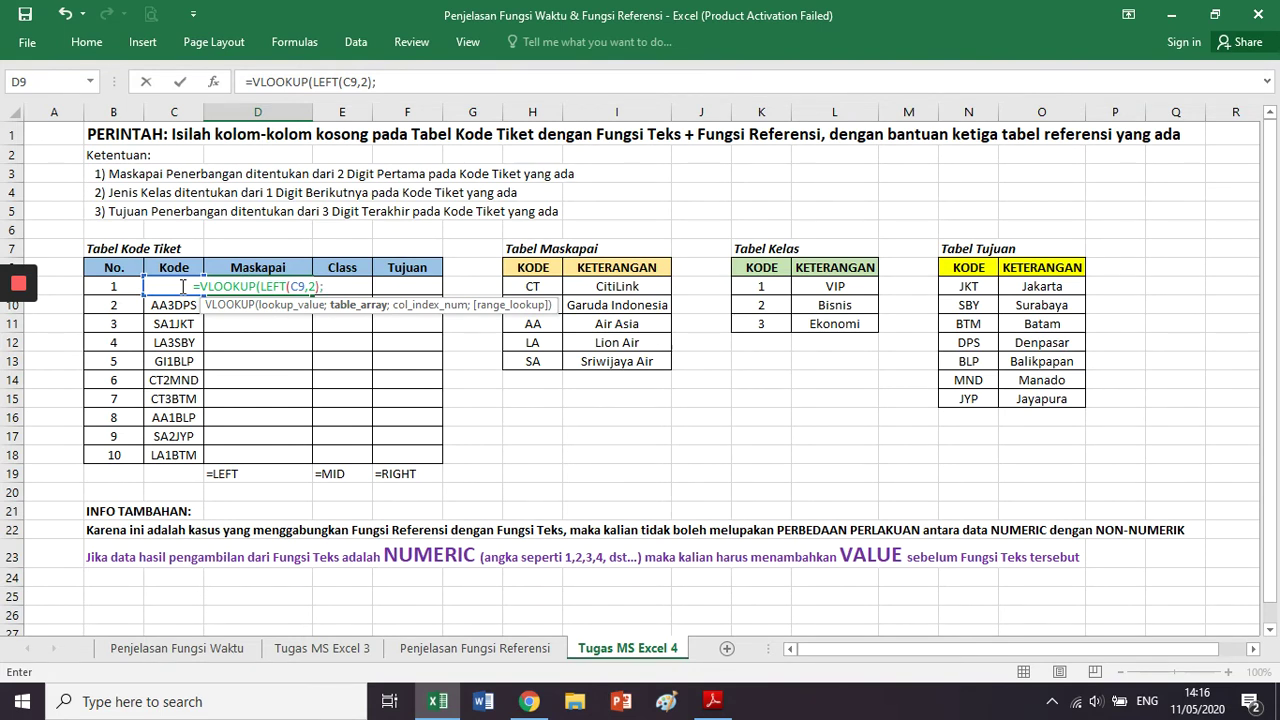
pyautogui.click(537, 286)
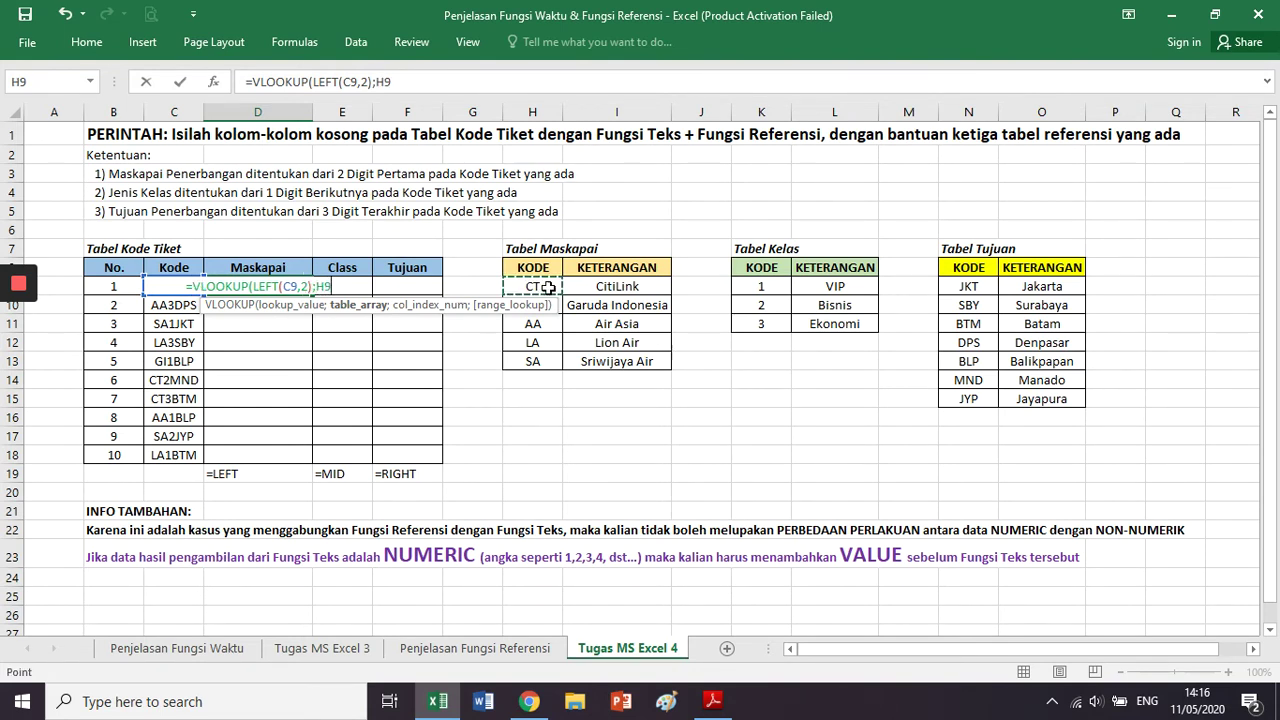
pyautogui.moveTo(548, 288); pyautogui.dragTo(617, 361)
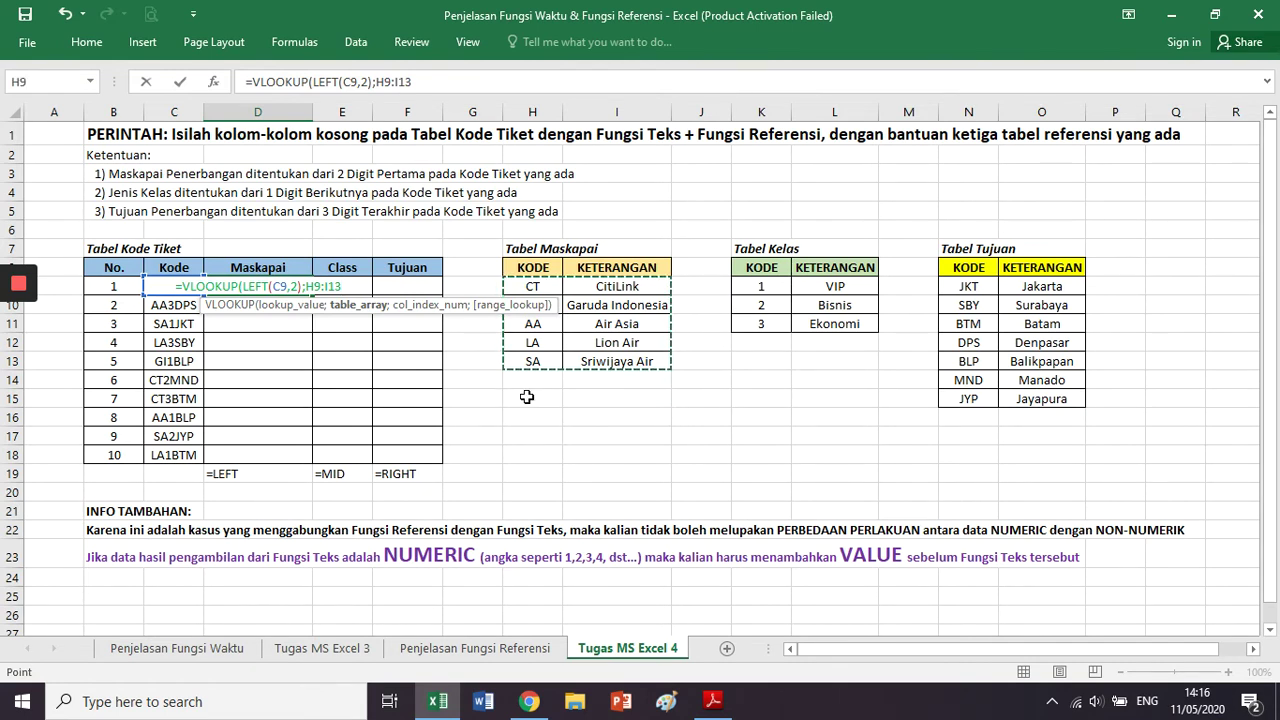
pyautogui.write(';')
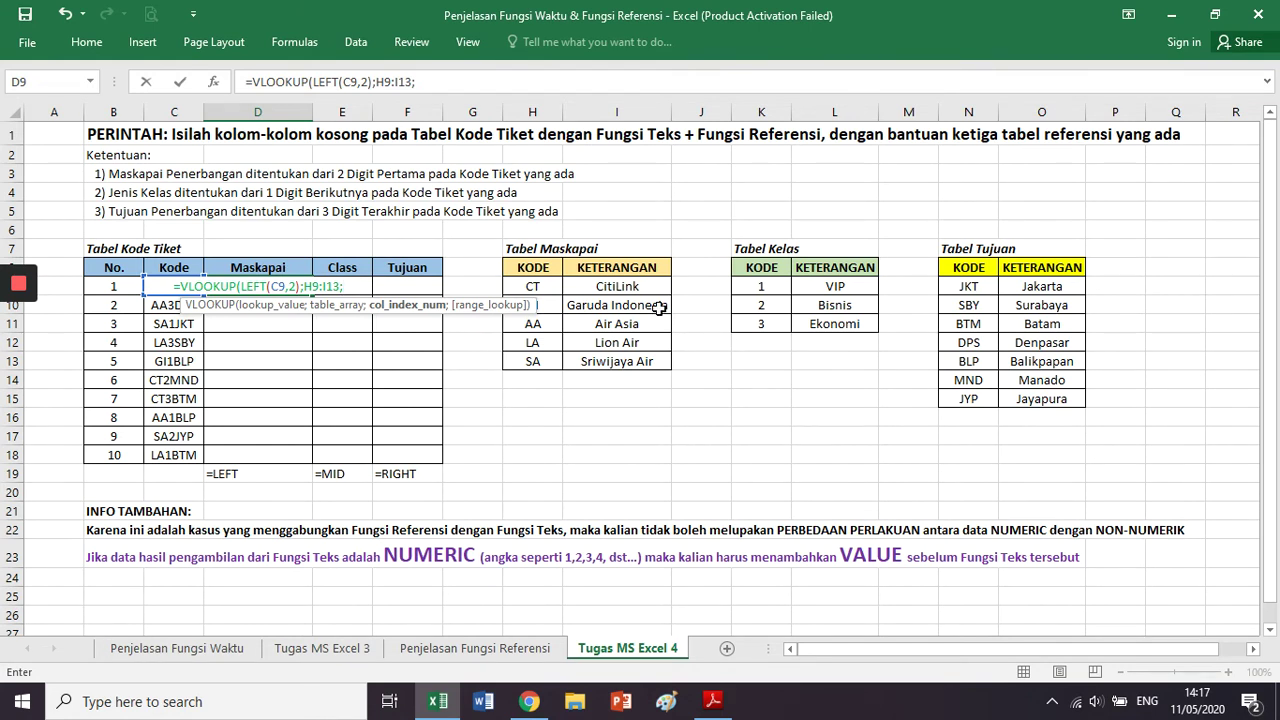
pyautogui.write('2')
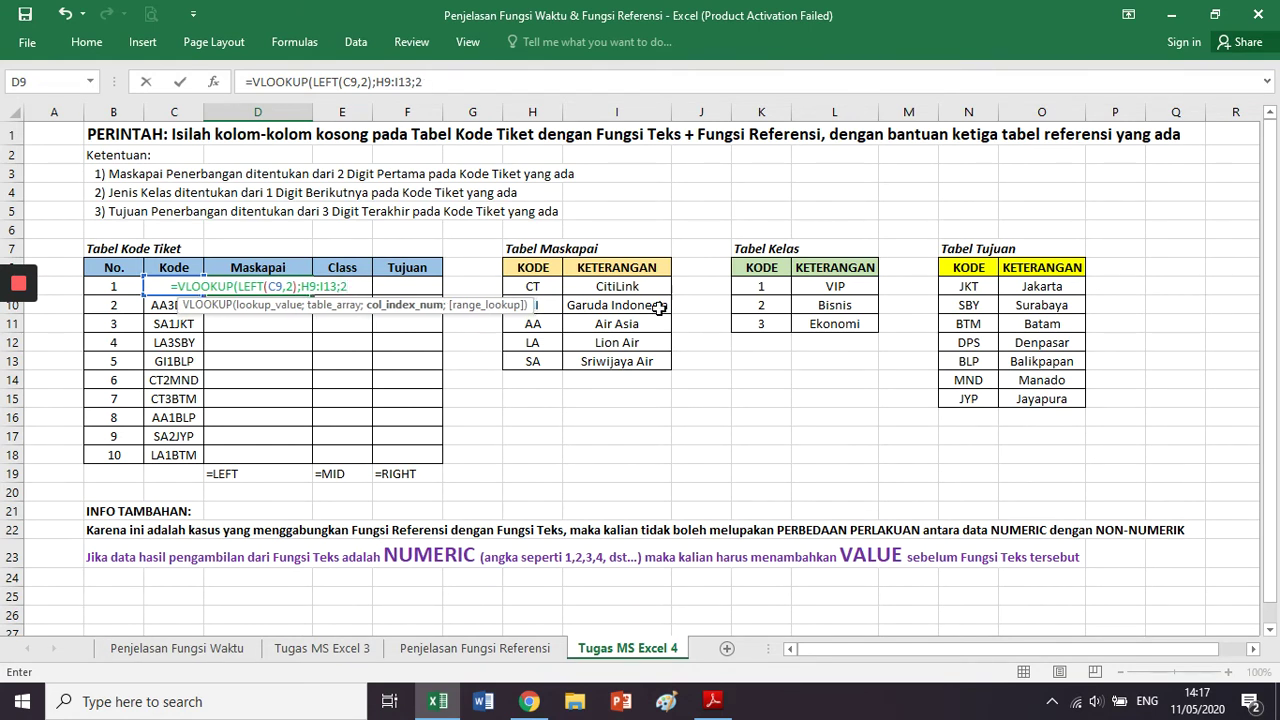
# Complete the VLOOKUP with FALSE as the range lookup and try to enter the formula in D9
pyautogui.write(';')
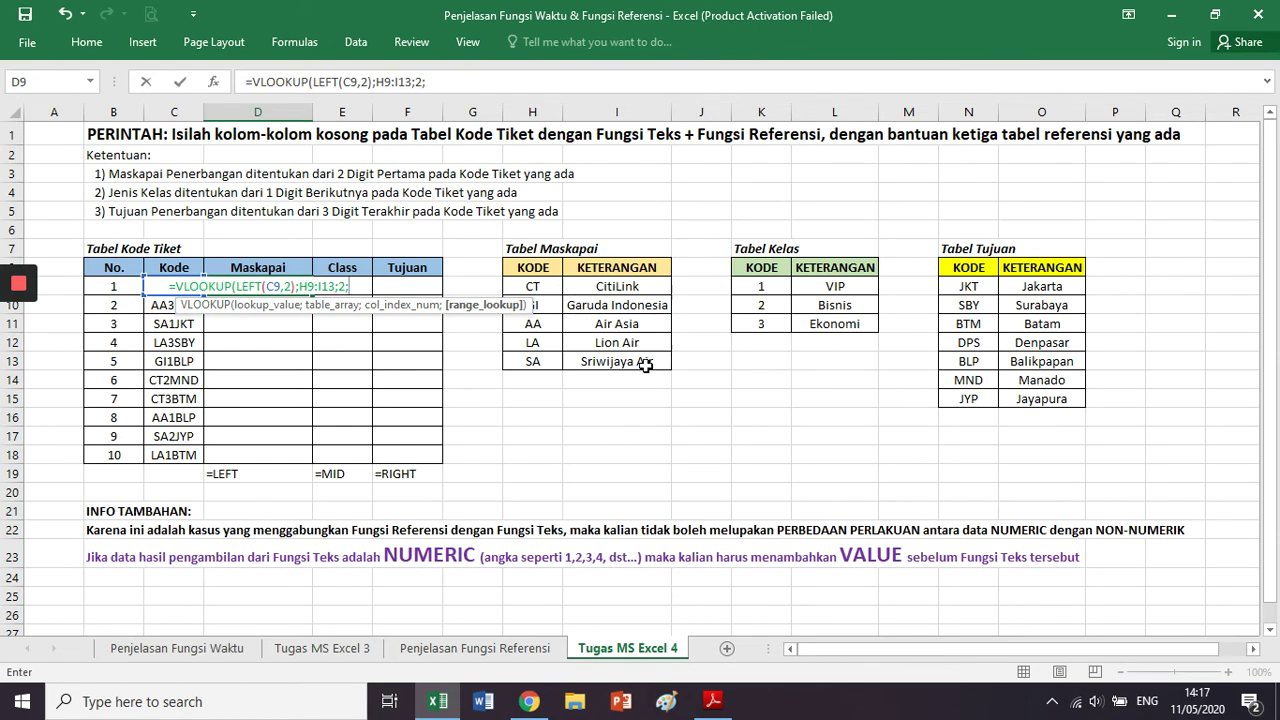
pyautogui.write('F')
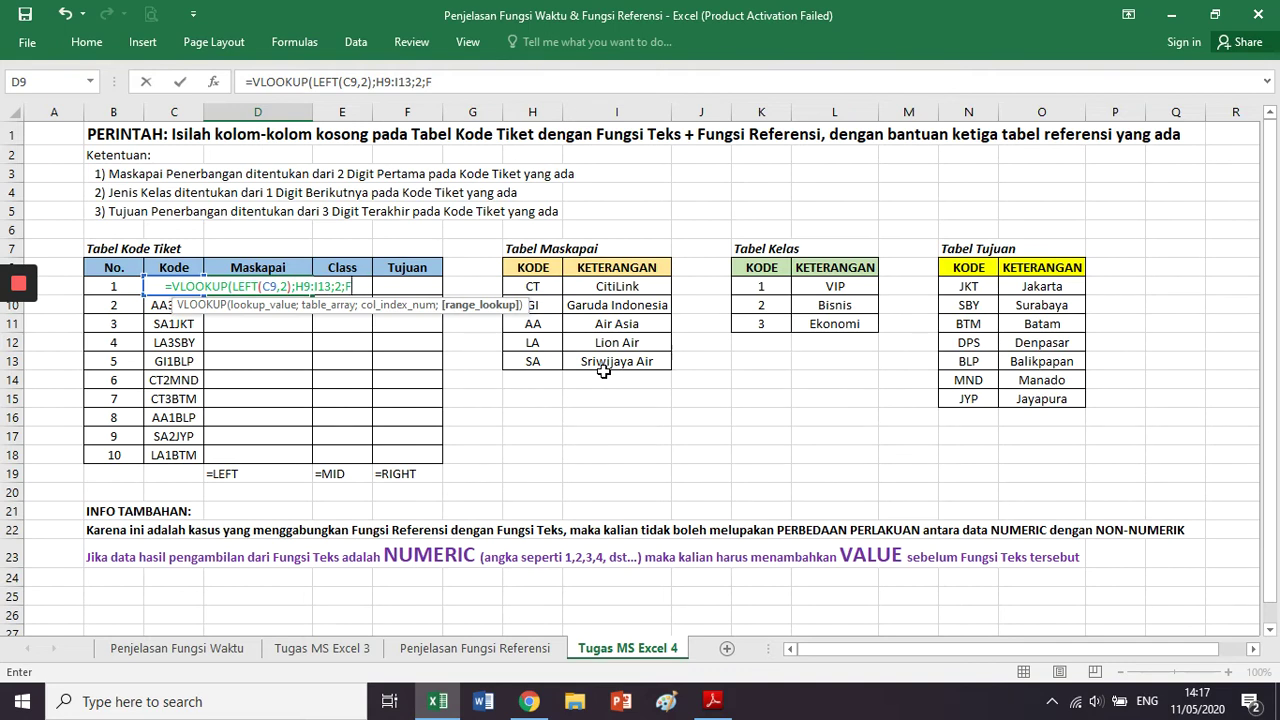
pyautogui.write('ALSE)')
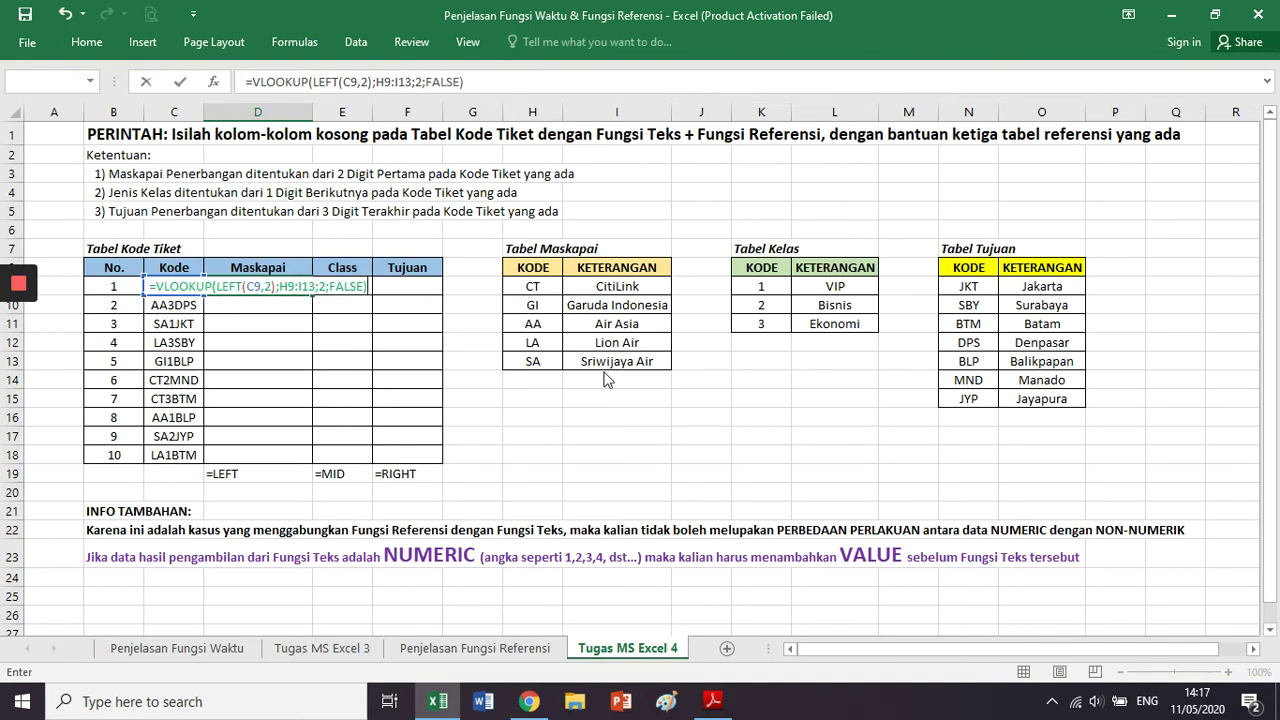
pyautogui.press('Return')
pyautogui.press('Return')
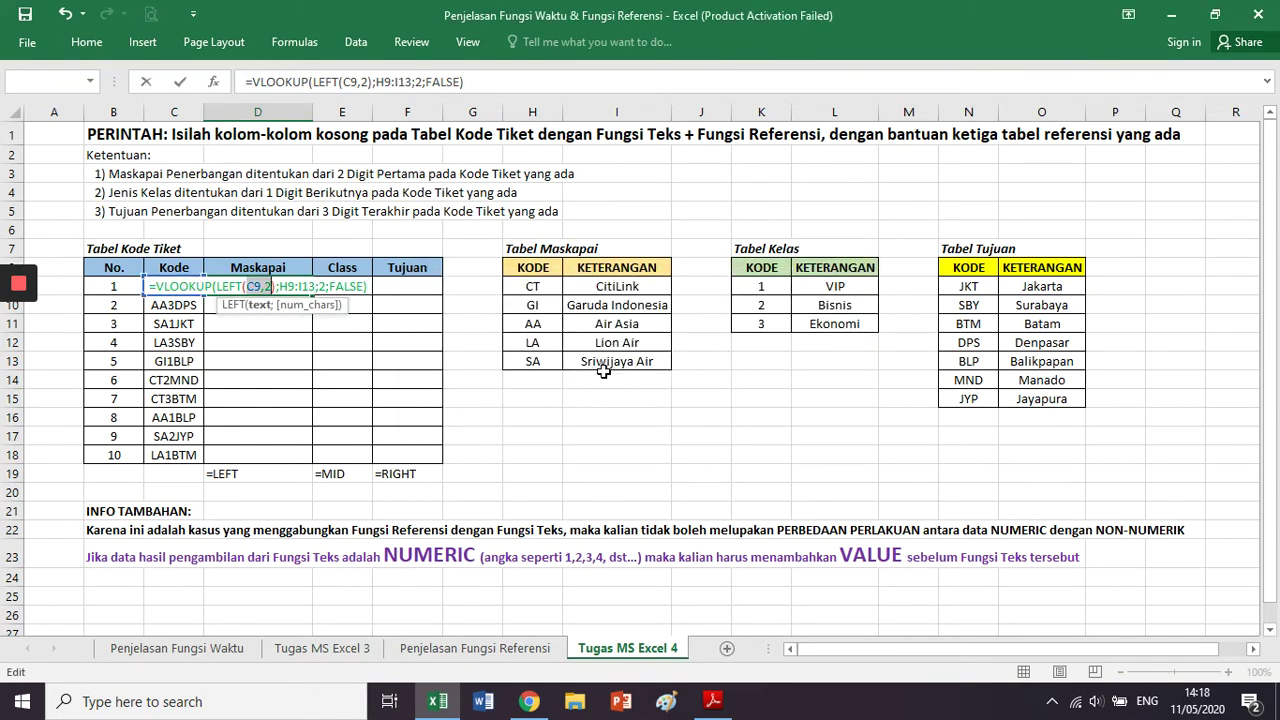
# Replace the comma inside the nested LEFT function with a semicolon, making it LEFT(C9;2)
pyautogui.press('Right')
pyautogui.press('Right')
pyautogui.press('Left')
pyautogui.press('Left')
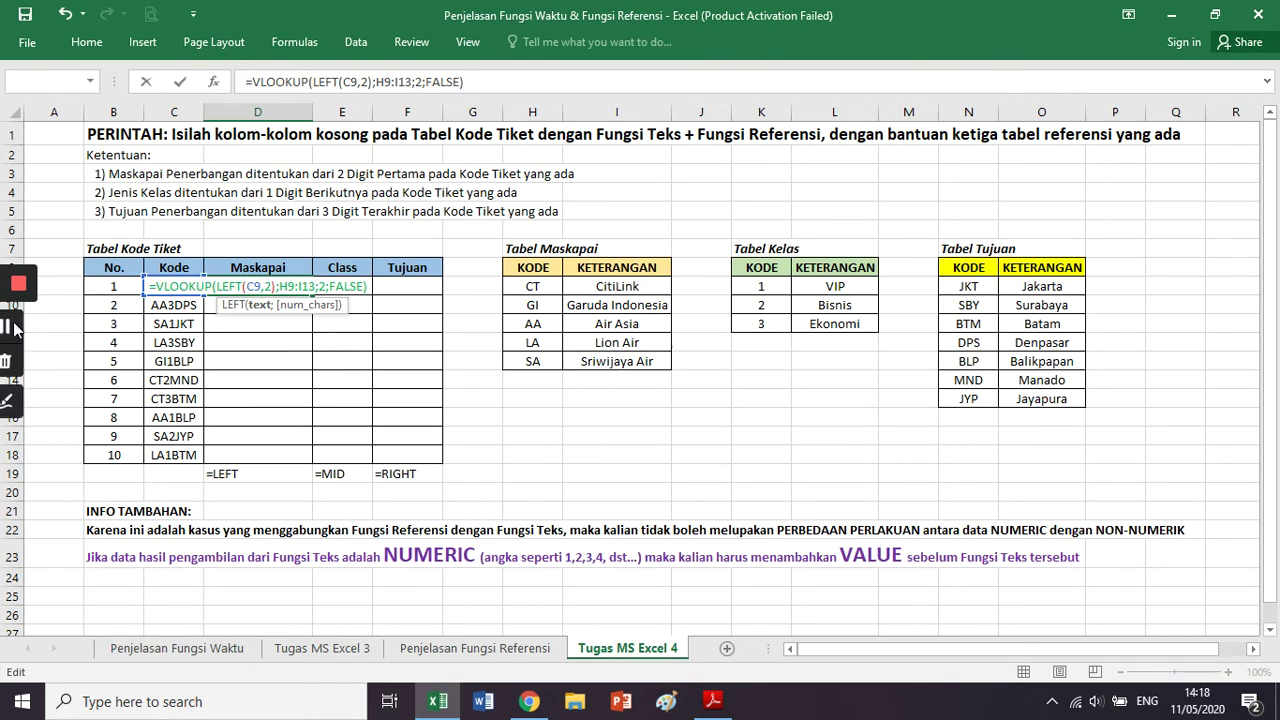
pyautogui.click(14, 330)
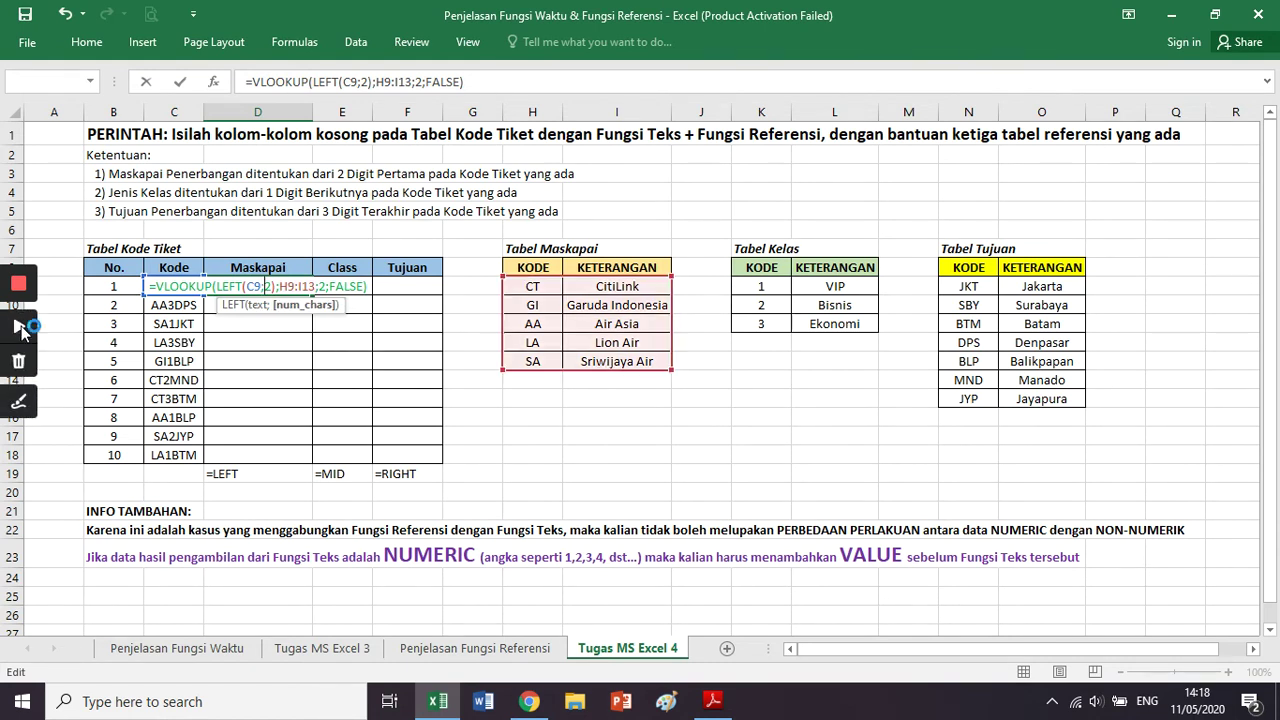
# Swap the semicolon inside D9's LEFT function for a comma, and restore the semicolon
pyautogui.click(341, 286)
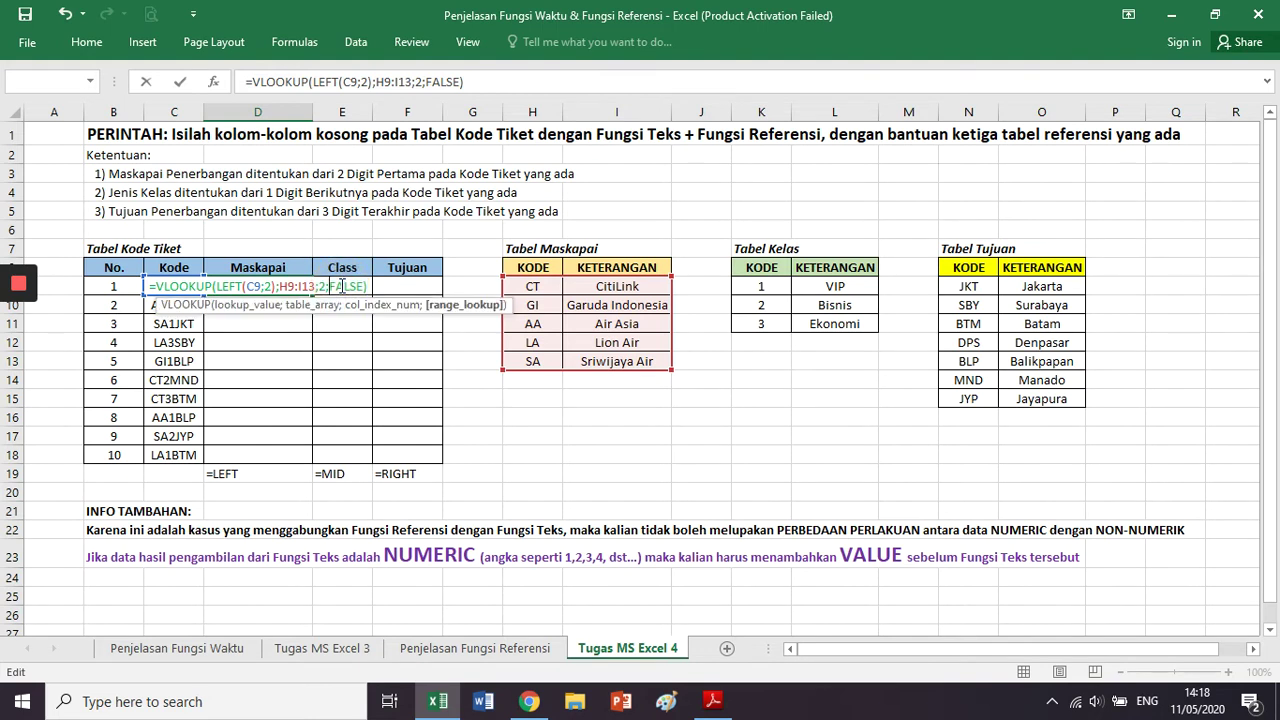
pyautogui.press('Left')
pyautogui.press('Left')
pyautogui.press('Left')
pyautogui.press('Left')
pyautogui.press('Left')
pyautogui.press('Left')
pyautogui.press('Left')
pyautogui.press('Left')
pyautogui.press('Left')
pyautogui.press('Left')
pyautogui.press('Left')
pyautogui.press('Left')
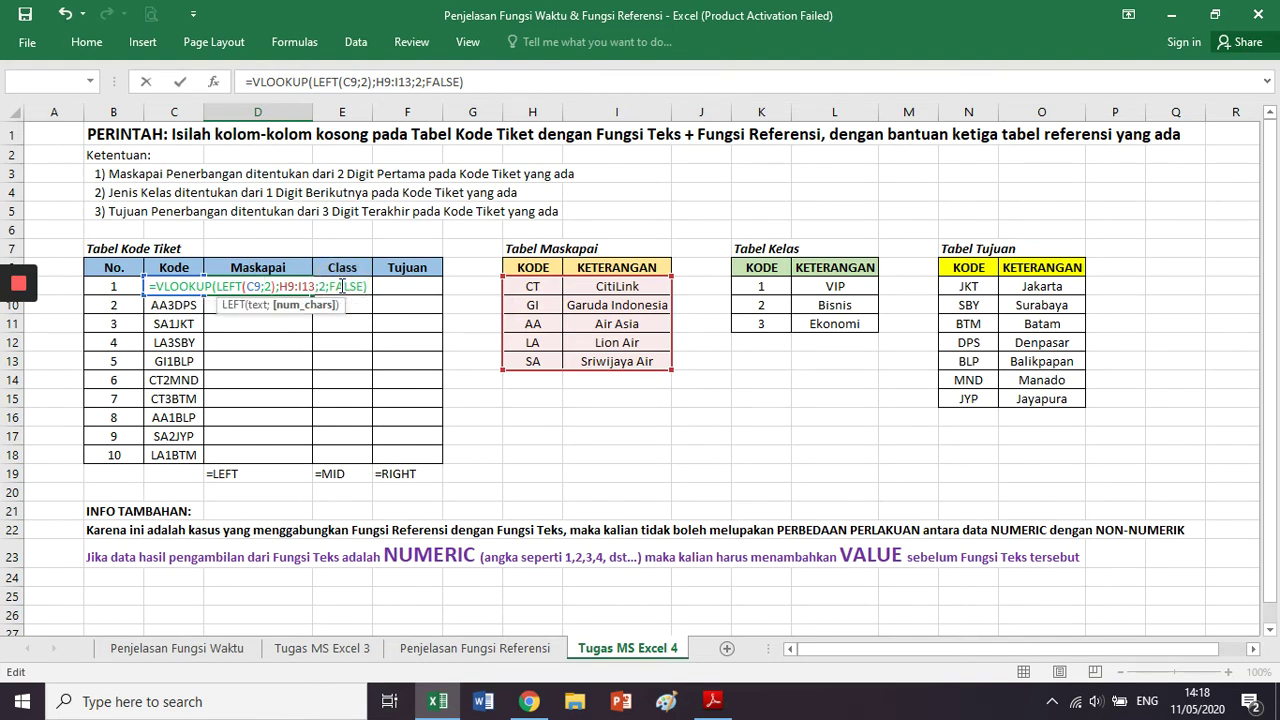
pyautogui.press('BackSpace')
pyautogui.write(',')
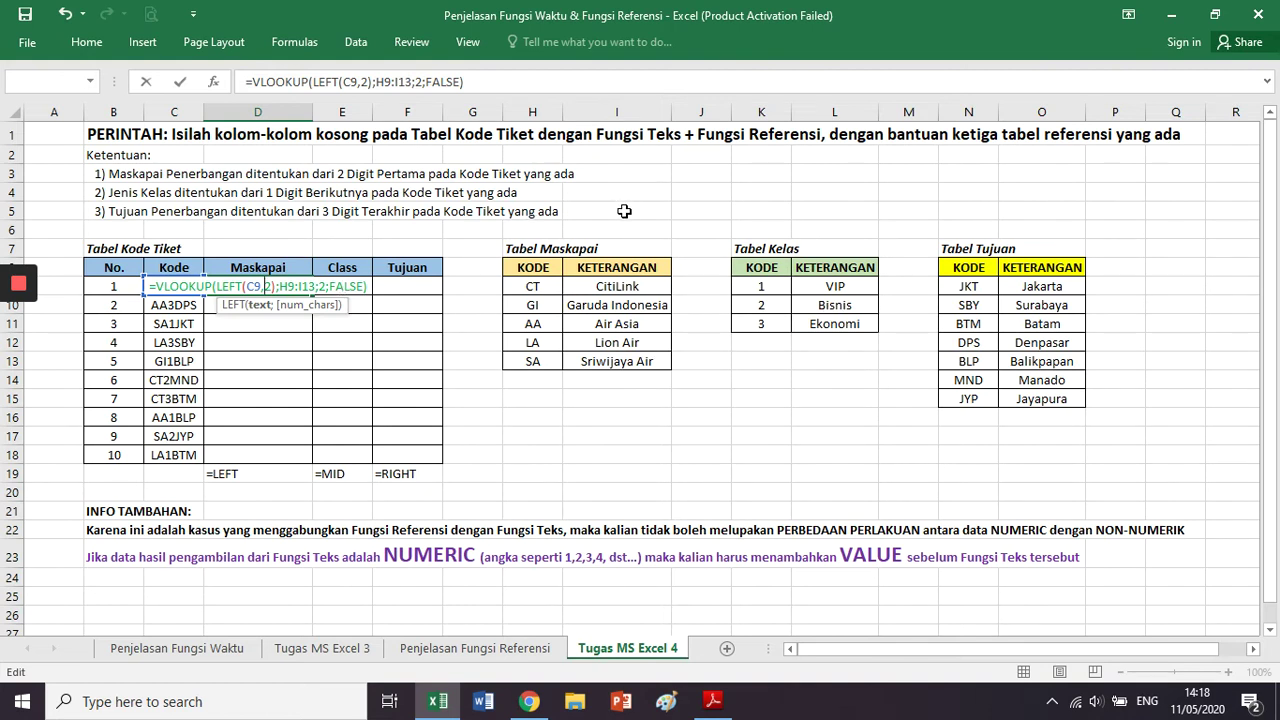
pyautogui.press('BackSpace')
pyautogui.write(';')
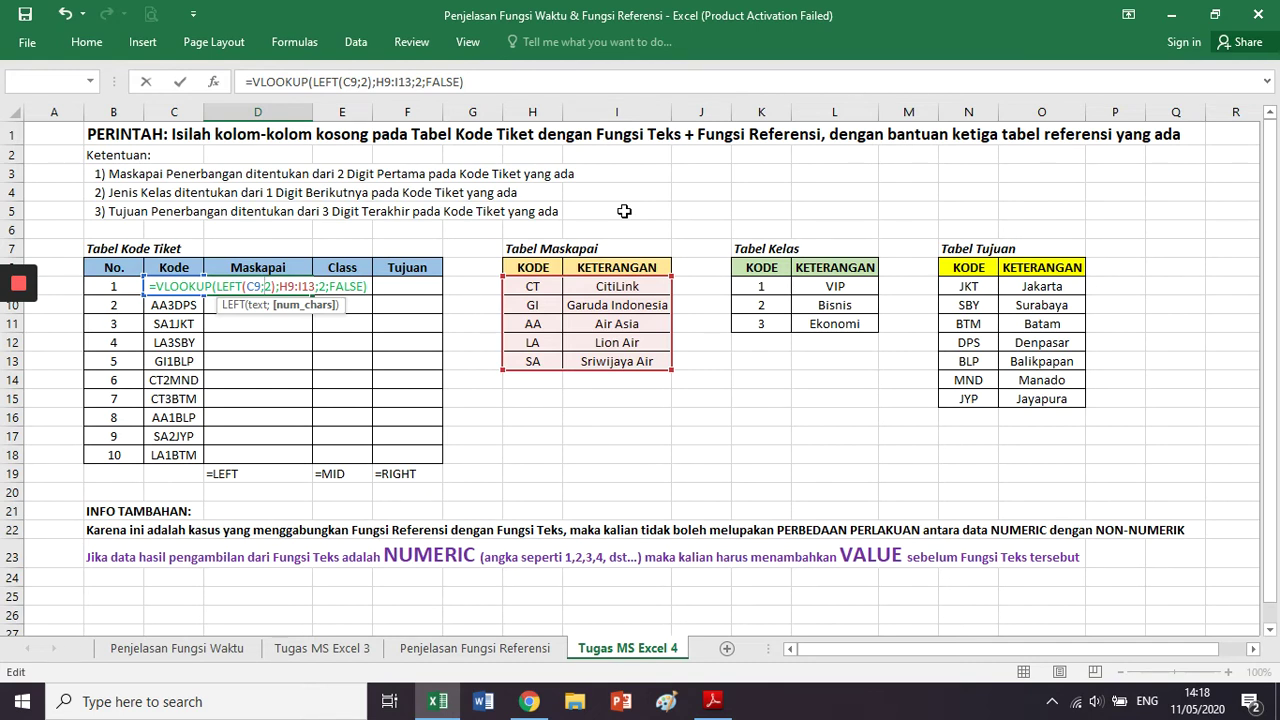
# Examine the table array, column index and range lookup arguments of D9's formula and the separators between them
pyautogui.press('Right')
pyautogui.press('Right')
pyautogui.press('Right')
pyautogui.press('Right')
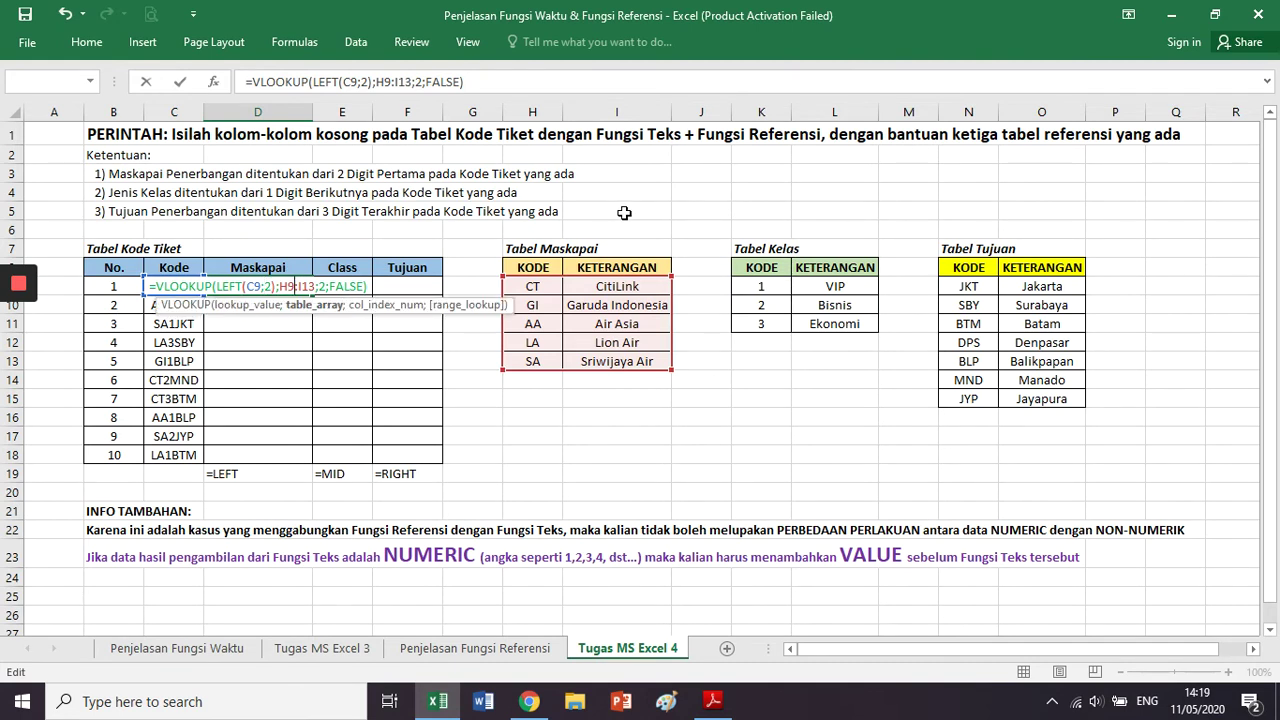
pyautogui.press('Right')
pyautogui.press('Right')
pyautogui.press('Right')
pyautogui.press('Right')
pyautogui.press('Right')
pyautogui.press('Right')
pyautogui.press('Right')
pyautogui.press('Right')
pyautogui.press('Right')
pyautogui.press('Right')
pyautogui.press('Right')
pyautogui.press('Right')
pyautogui.press('Left')
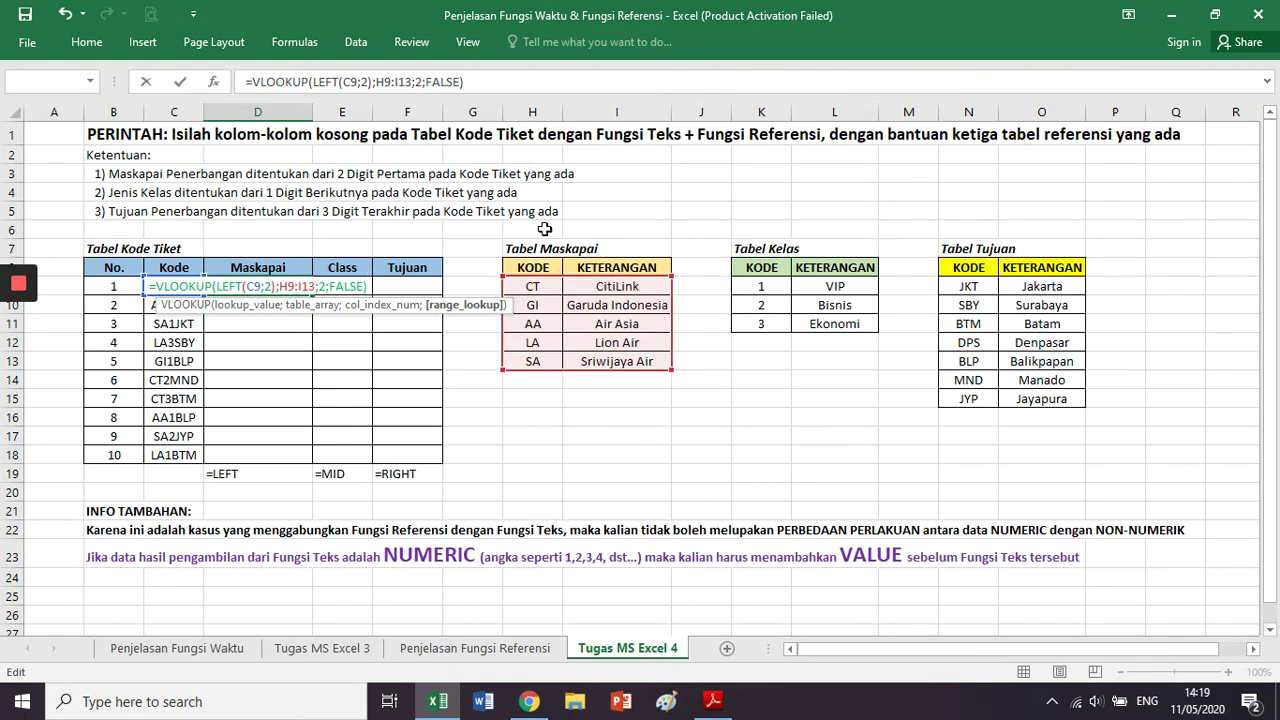
pyautogui.click(324, 284)
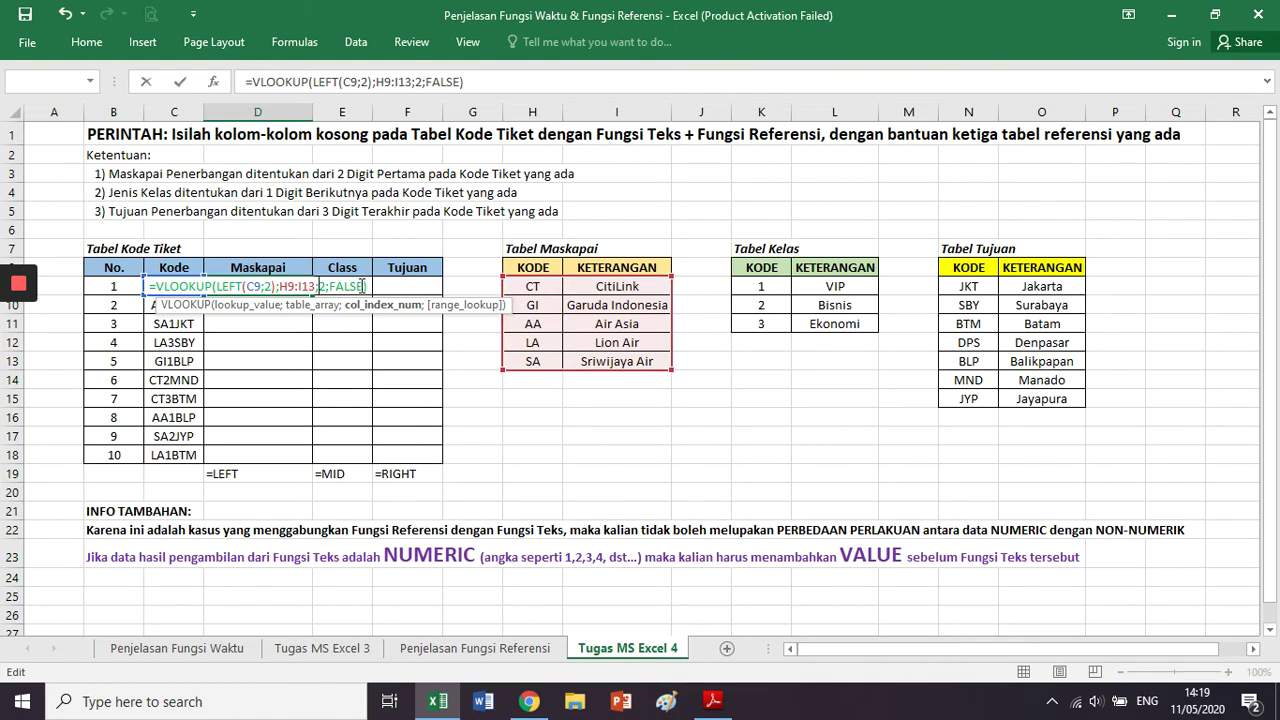
# Retype the last three letters of the FALSE argument in D9's formula
pyautogui.click(378, 277)
pyautogui.press('BackSpace')
pyautogui.press('BackSpace')
pyautogui.press('BackSpace')
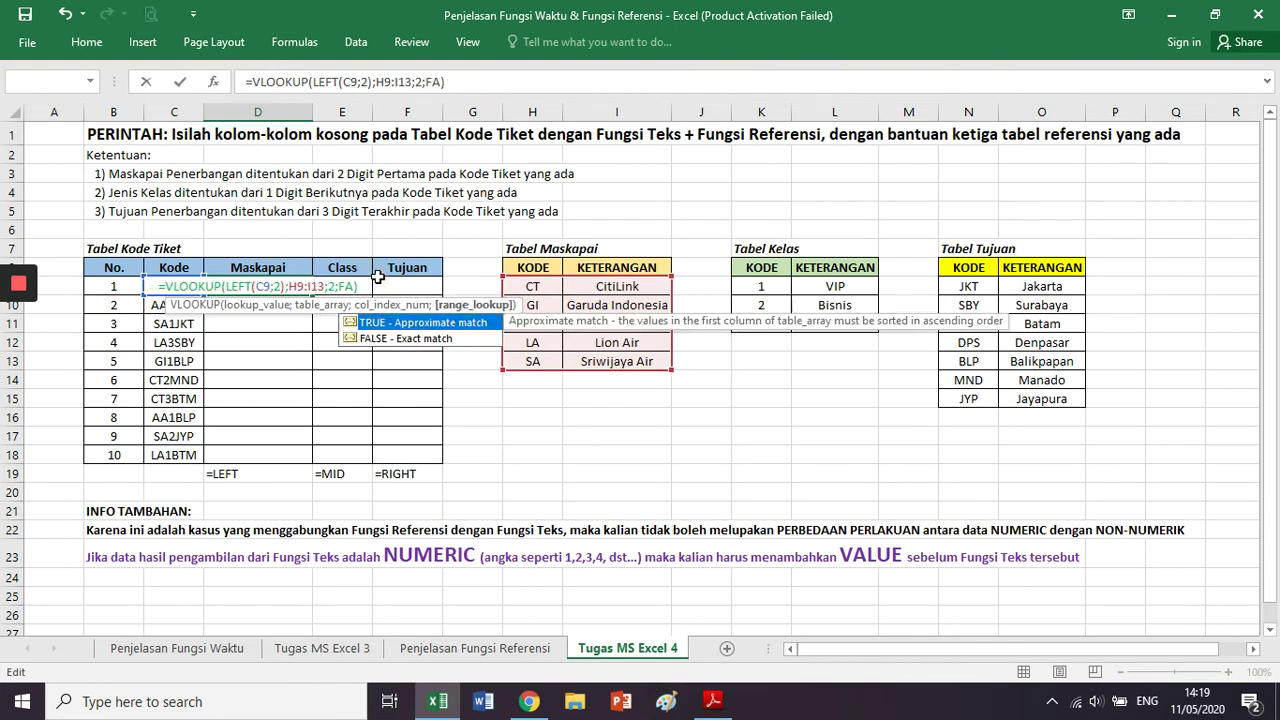
pyautogui.write('LSE')
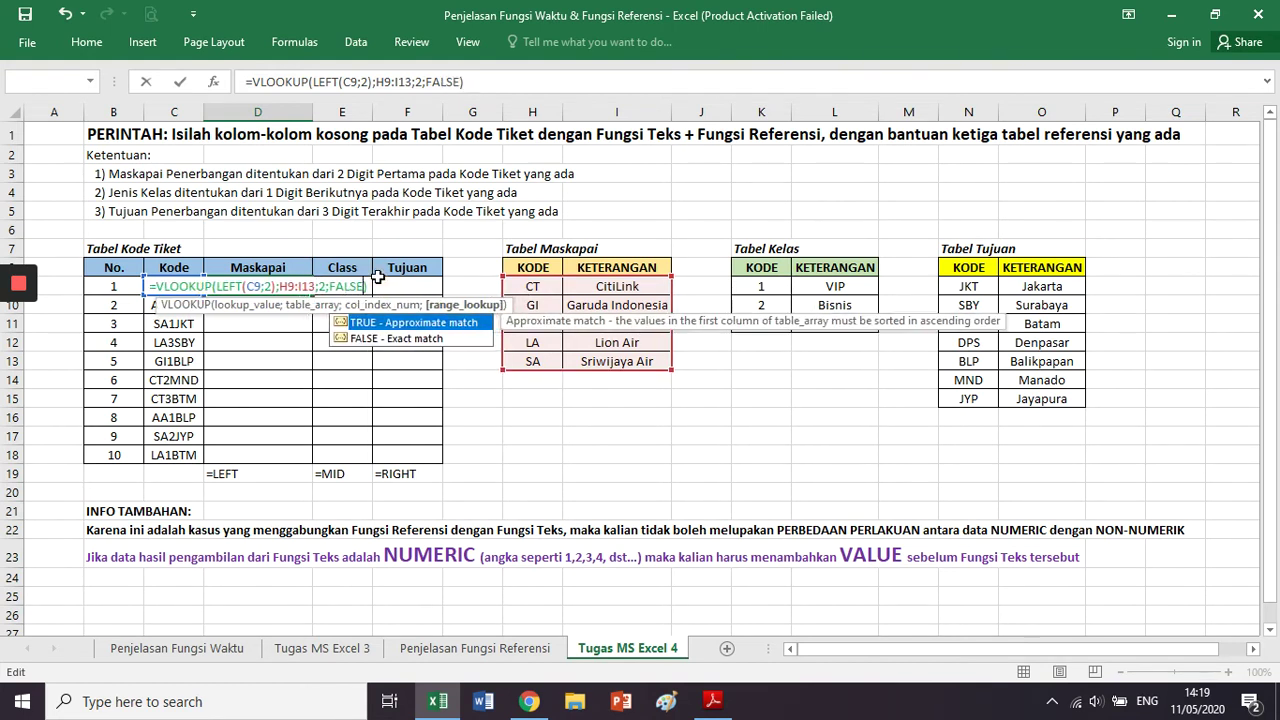
# Commit the VLOOKUP formula with nested LEFT in Maskapai cell D9 and keep that cell selected
pyautogui.press('Return')
pyautogui.press('Up')
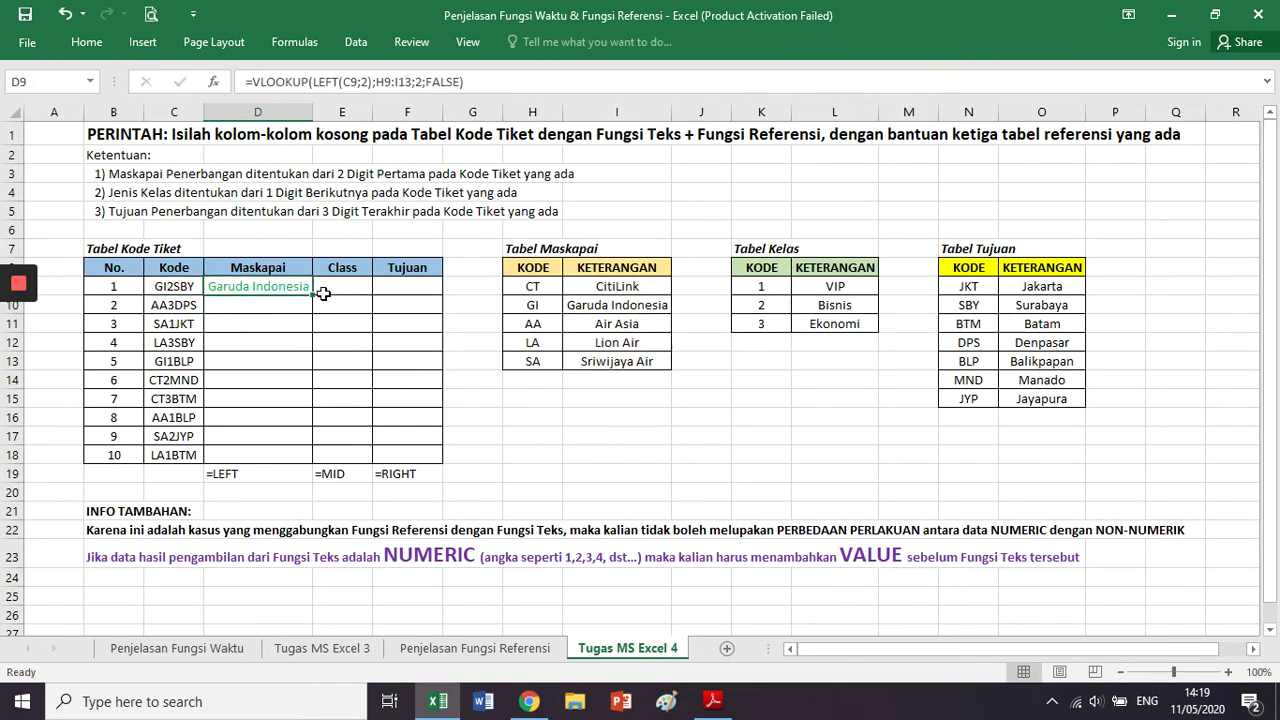
pyautogui.click(340, 285)
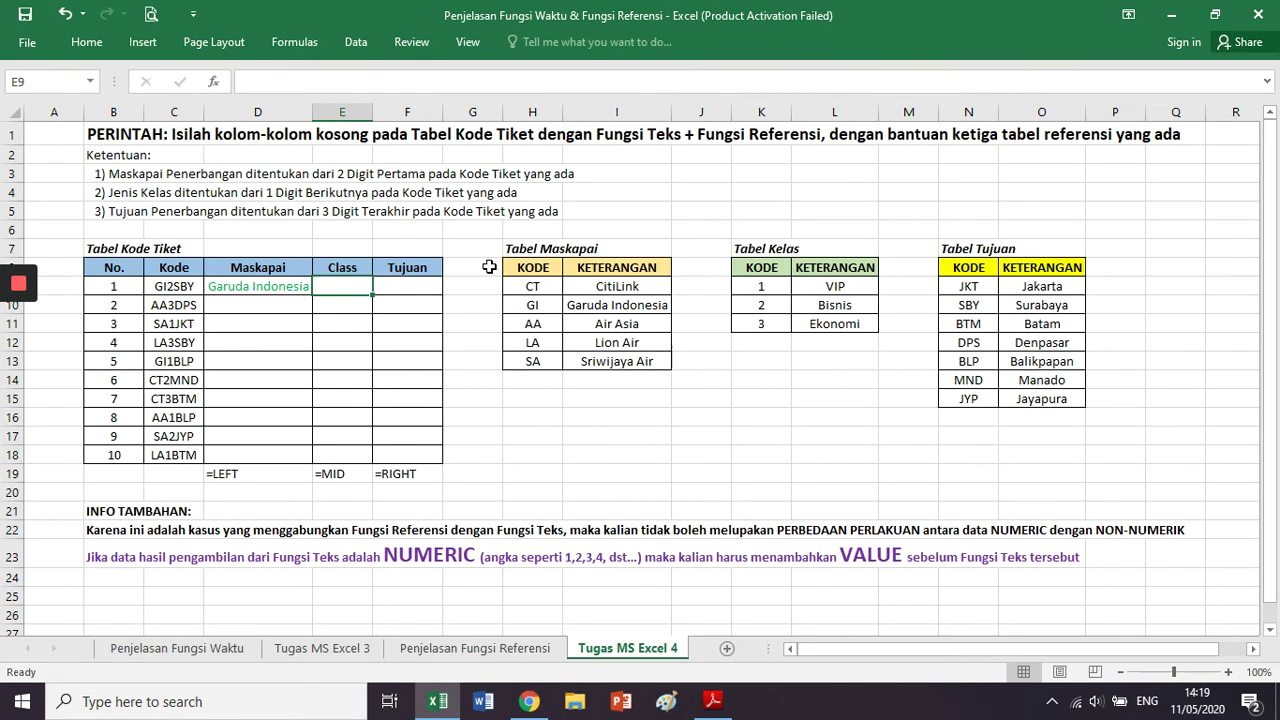
pyautogui.write('=')
pyautogui.press('BackSpace')
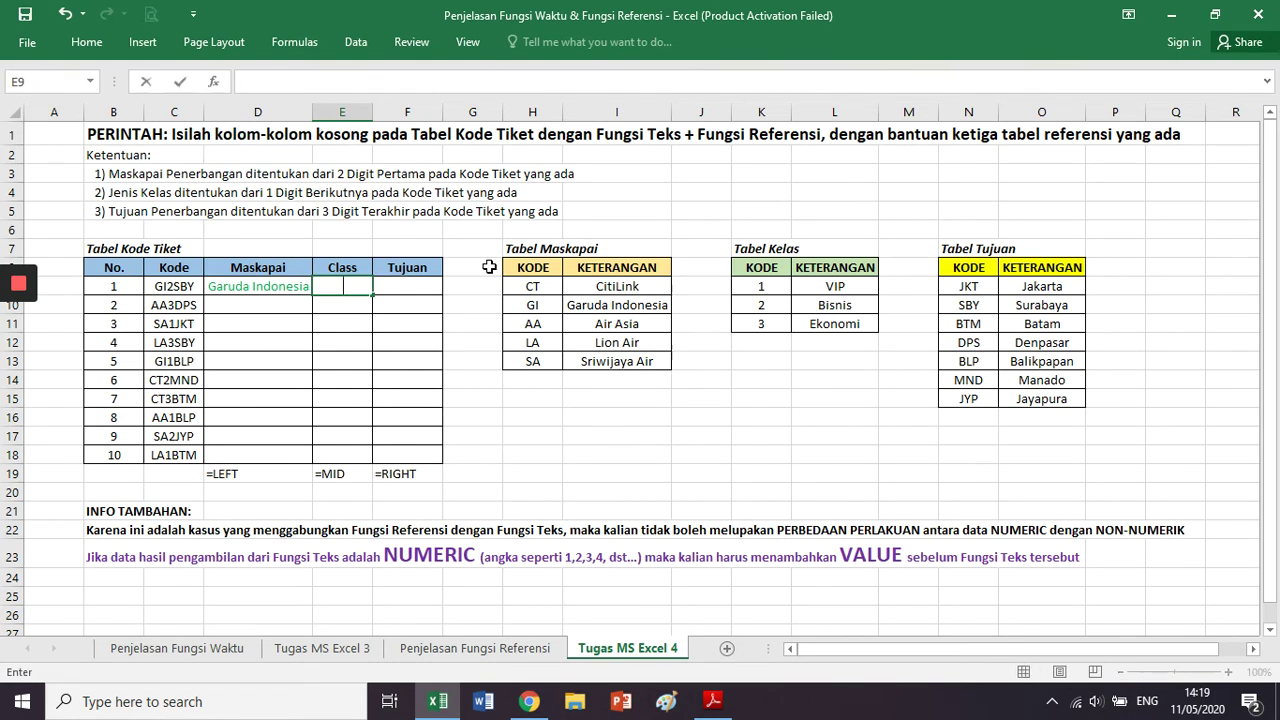
pyautogui.press('Return')
pyautogui.press('Up')
pyautogui.press('Left')
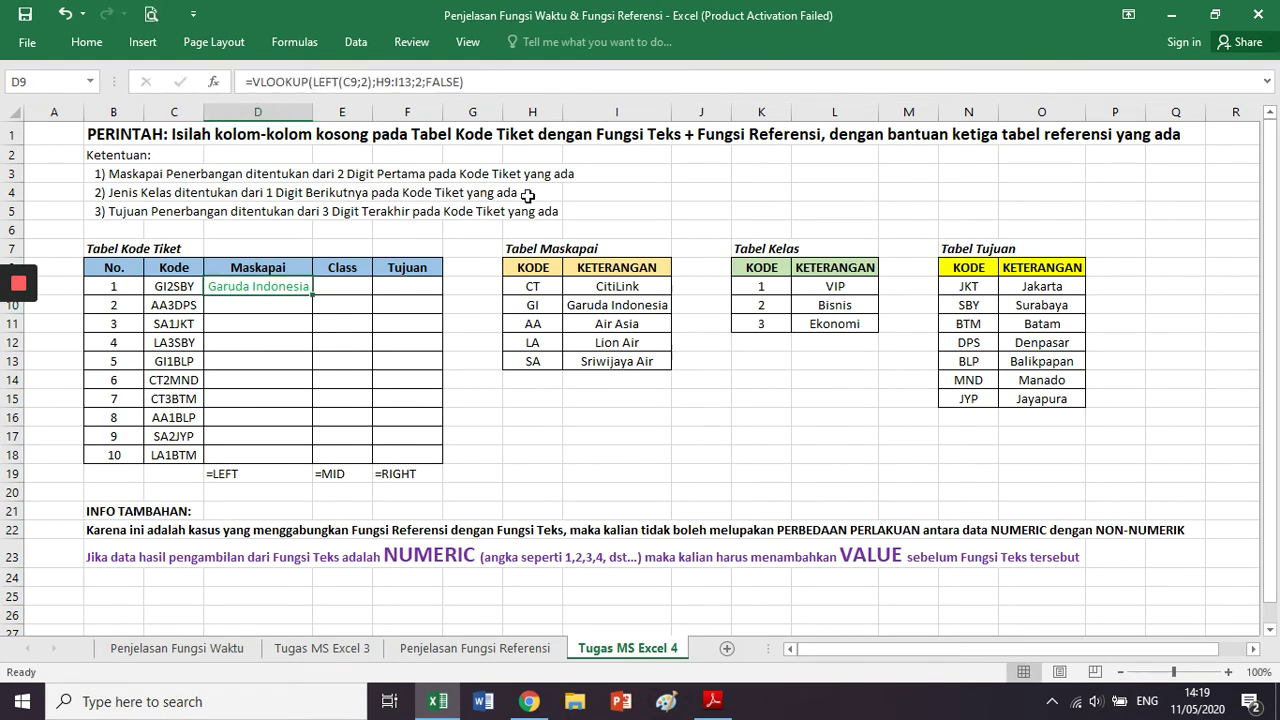
# Keep the ribbon permanently expanded and select the first ticket's cells D9:F9
pyautogui.click(100, 45)
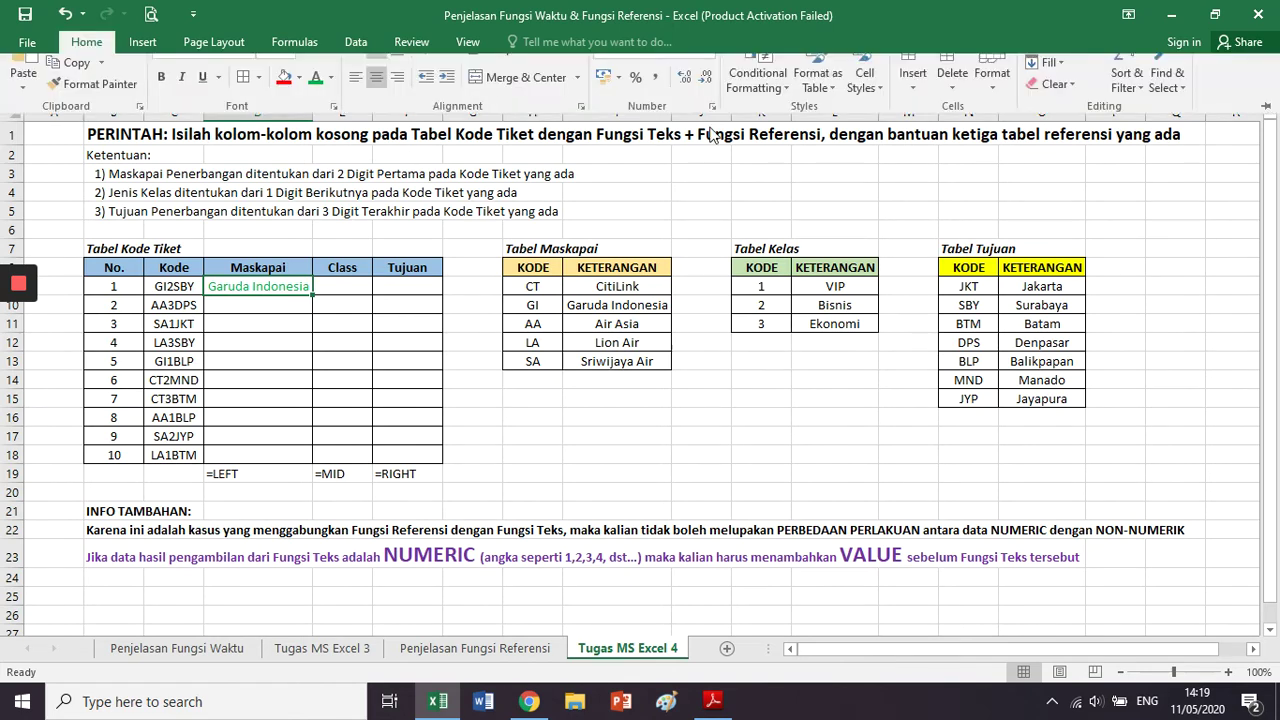
pyautogui.click(1265, 106)
pyautogui.moveTo(257, 367); pyautogui.dragTo(400, 367)
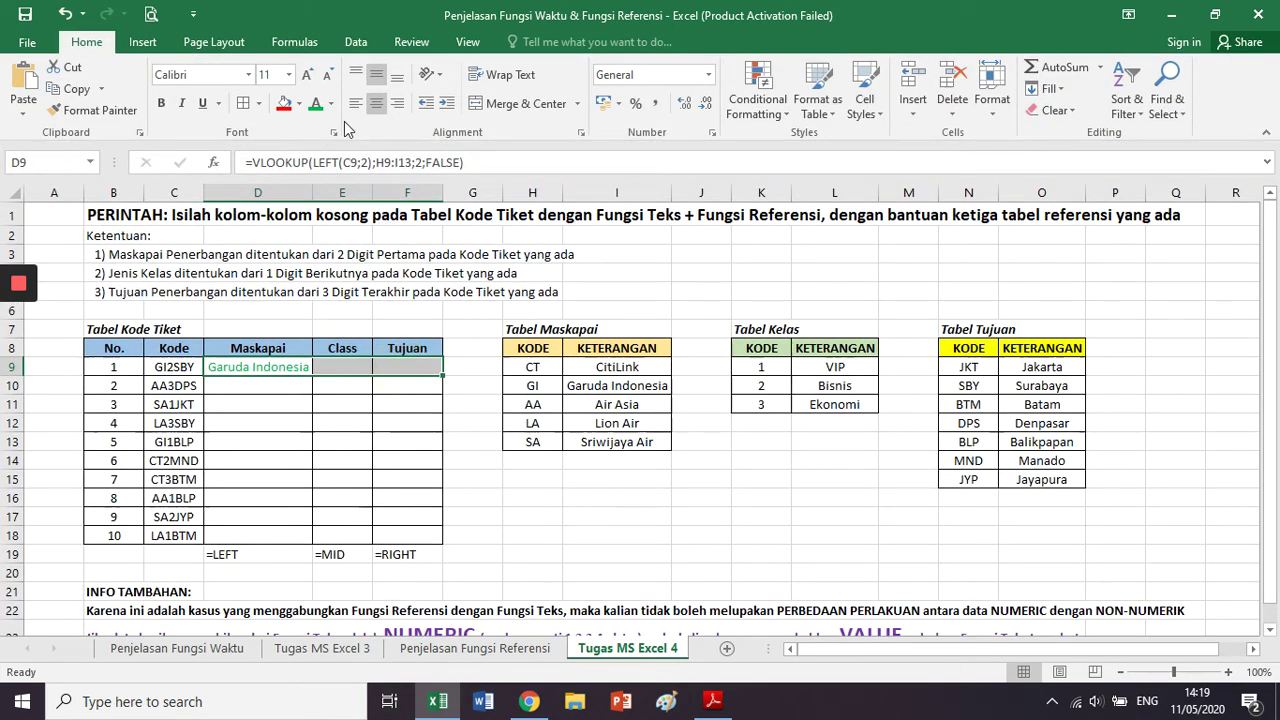
# Start a VLOOKUP formula in the first ticket's Class cell, E9
pyautogui.click(360, 366)
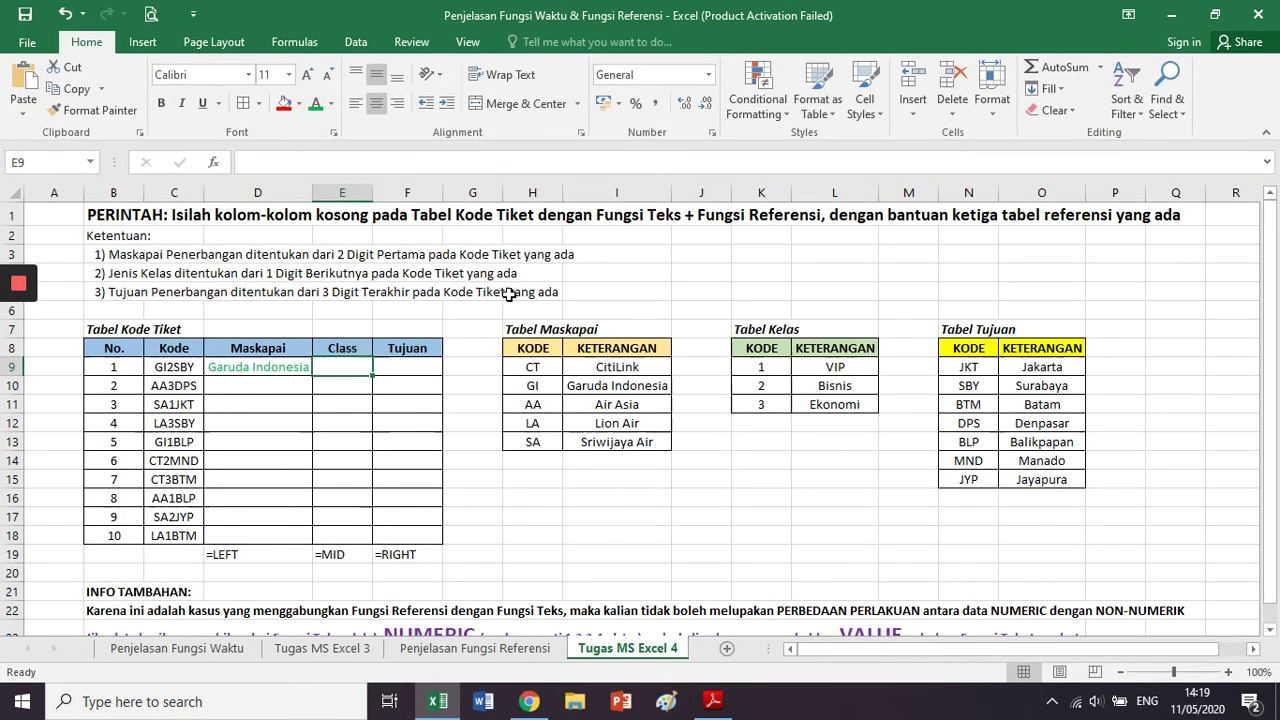
pyautogui.write('=')
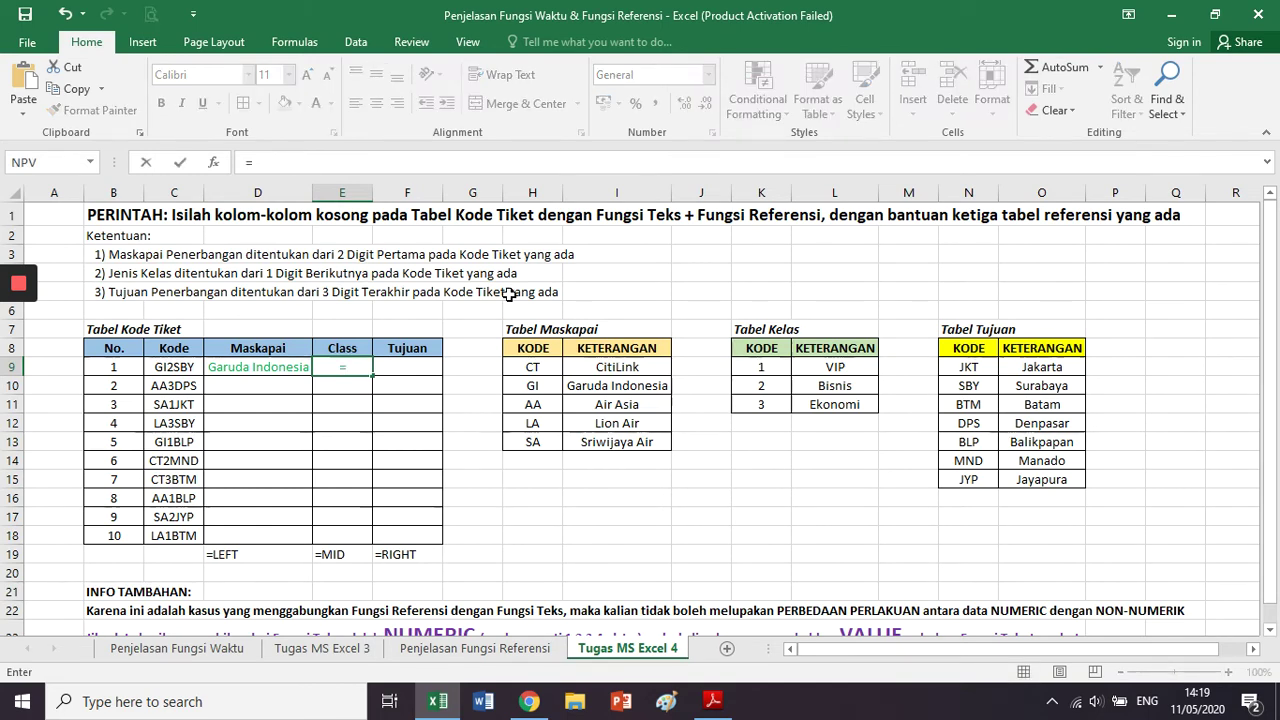
pyautogui.write('VLOOKYP')
pyautogui.press('BackSpace')
pyautogui.press('BackSpace')
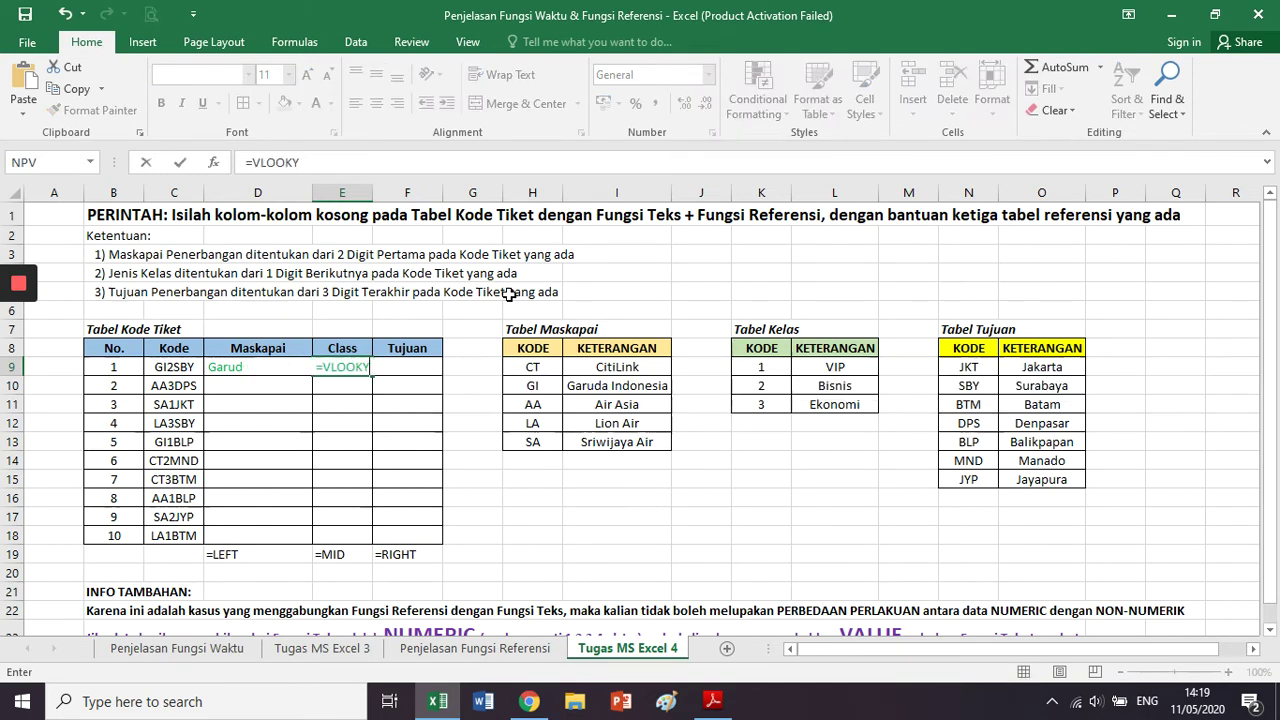
pyautogui.write('UP(')
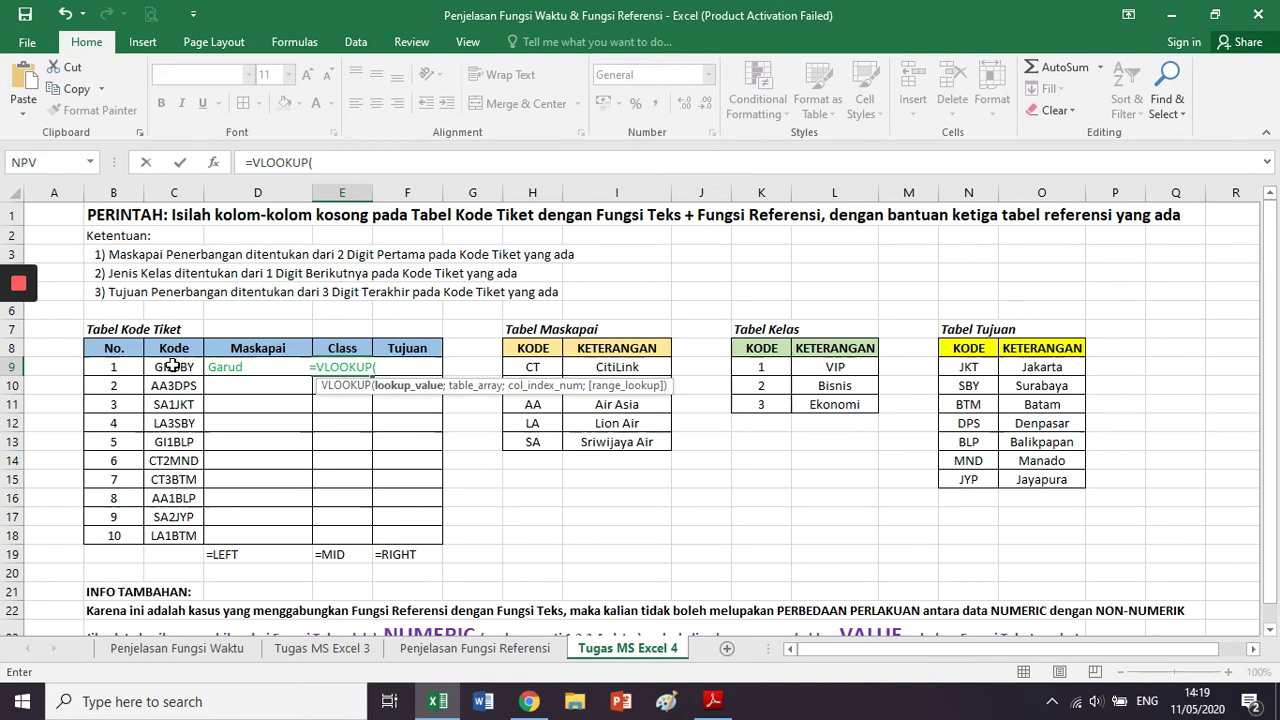
# Nest MID(C9;3;1) as the lookup value of E9's VLOOKUP, followed by a semicolon
pyautogui.write('MID(')
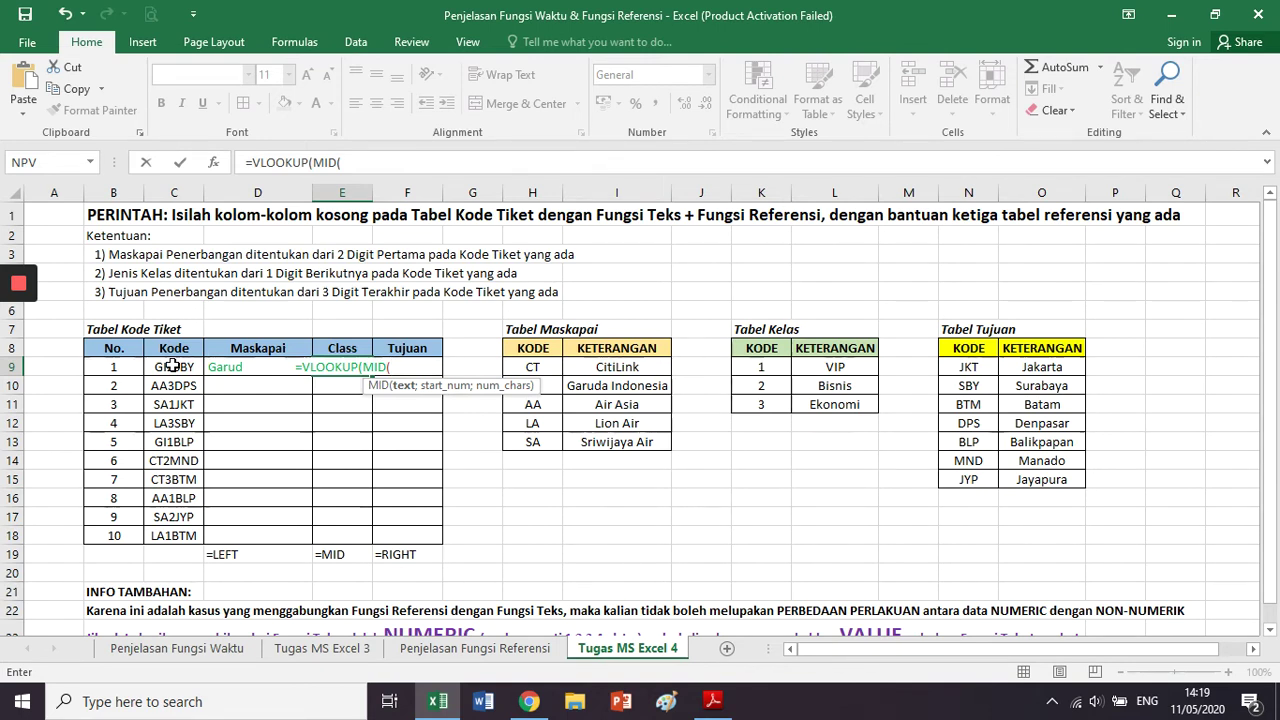
pyautogui.click(173, 366)
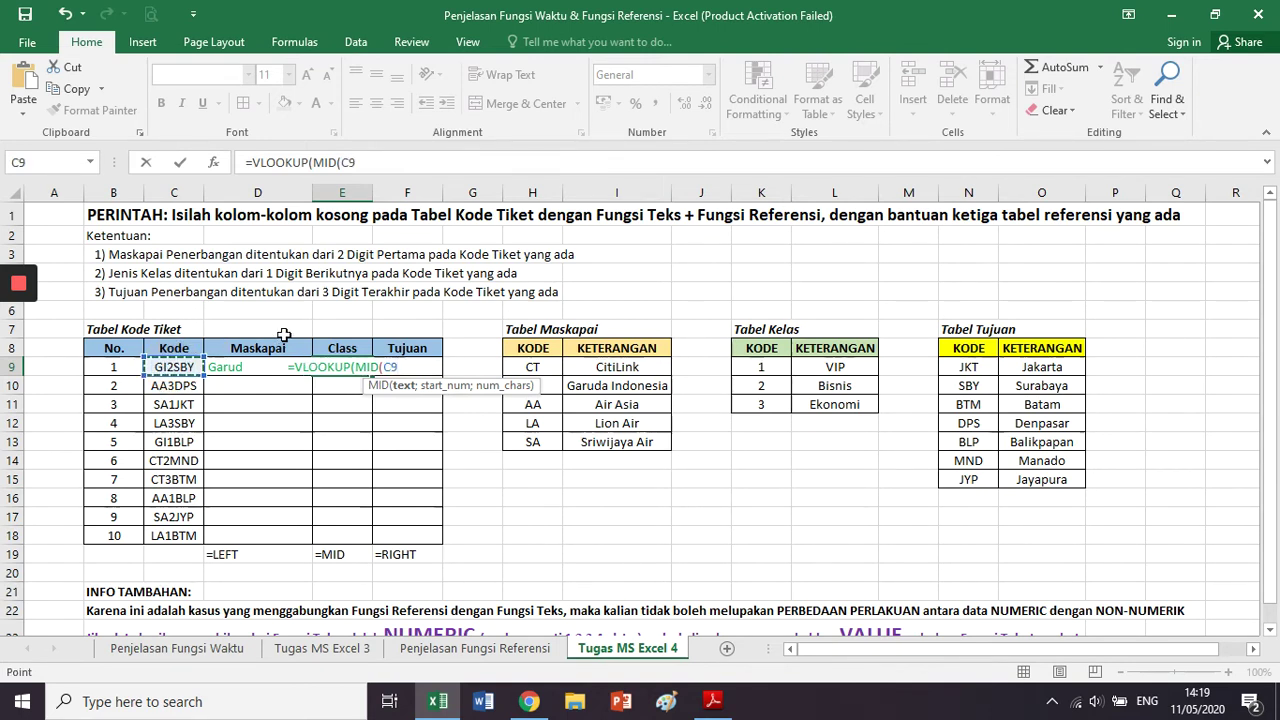
pyautogui.write(';')
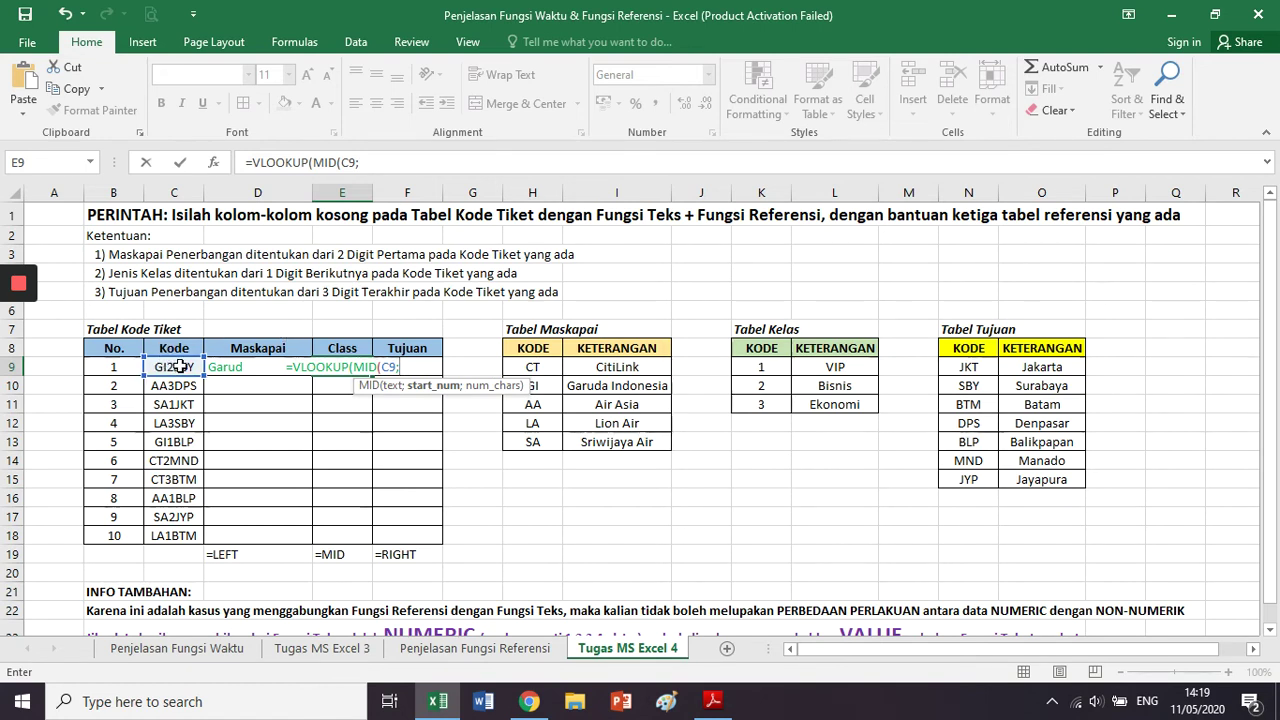
pyautogui.write('3')
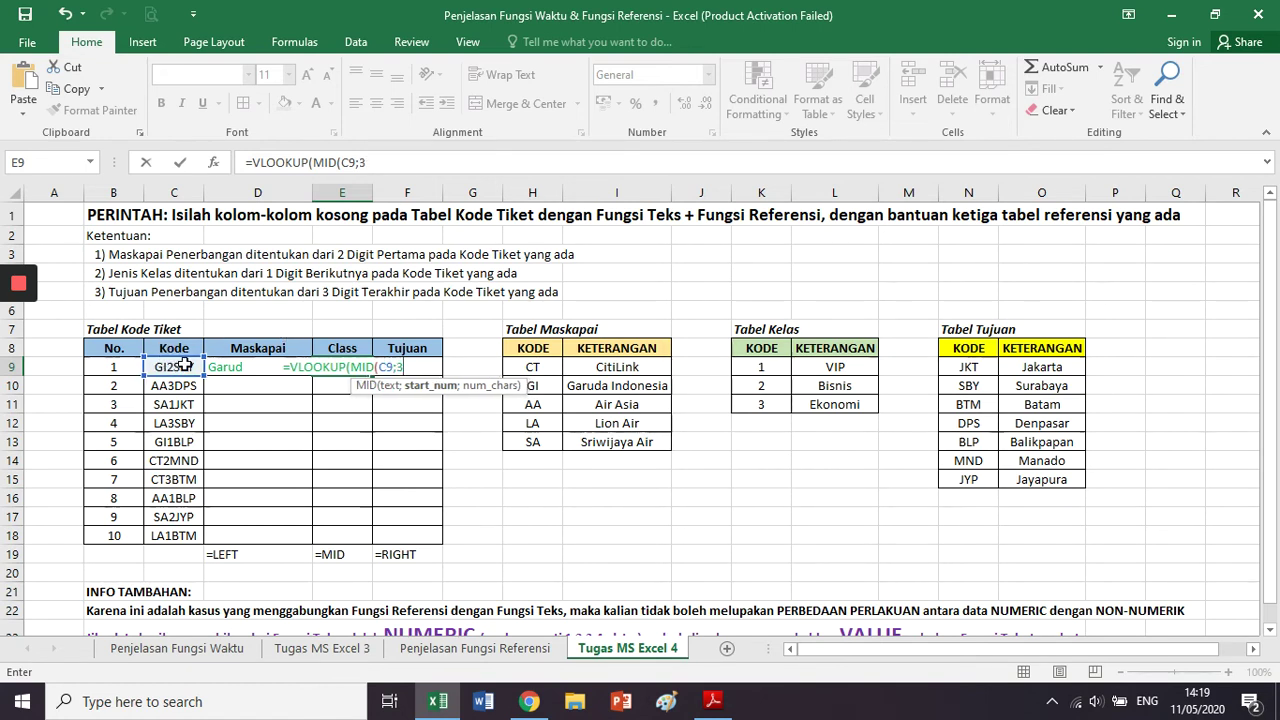
pyautogui.write(';')
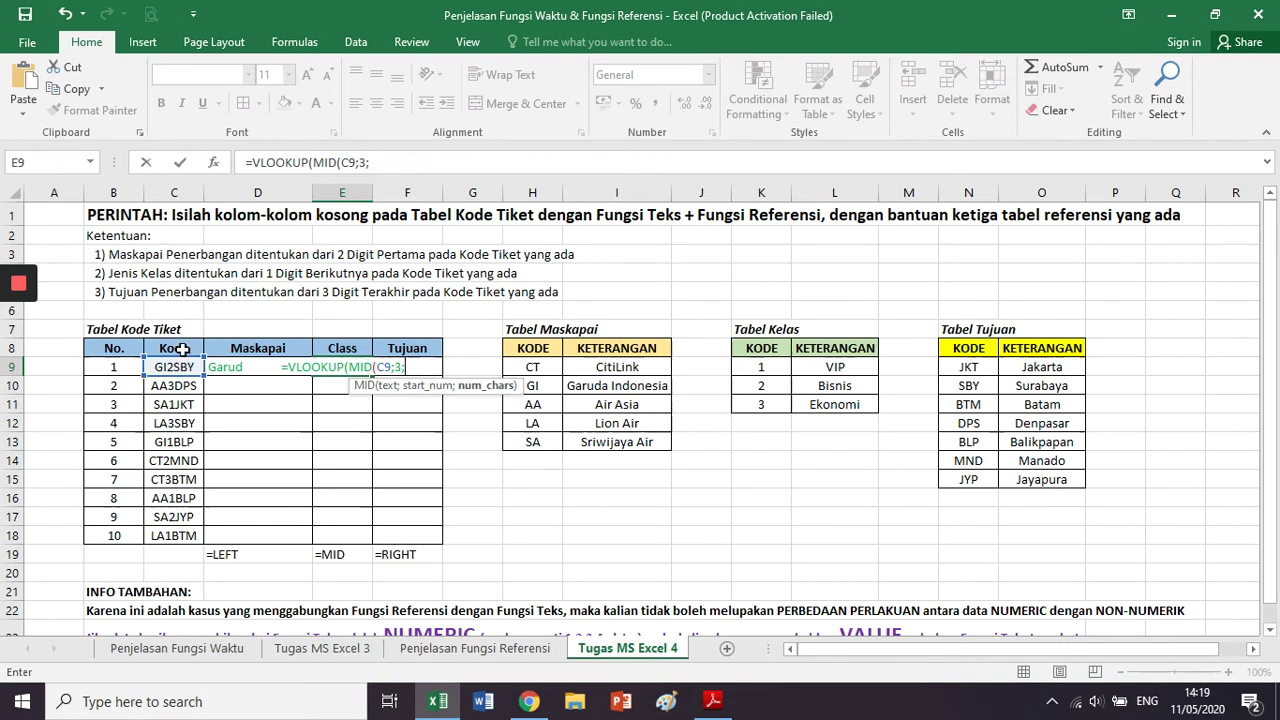
pyautogui.write('1')
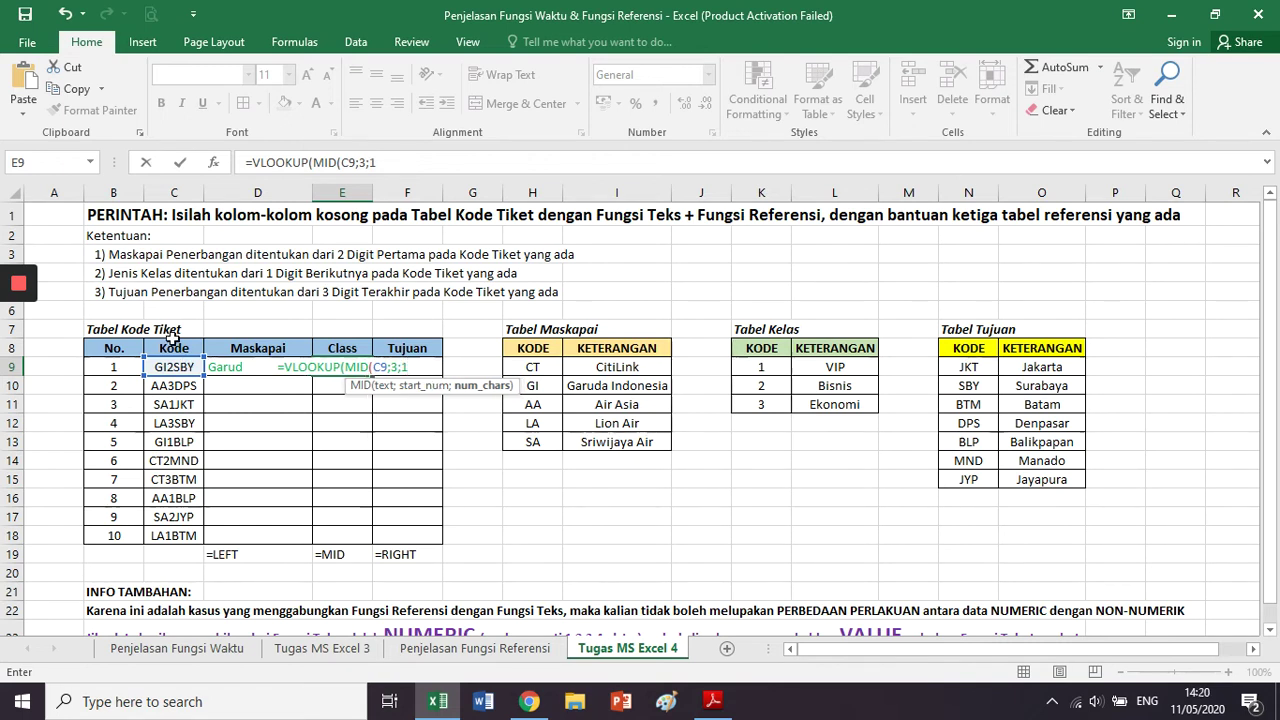
pyautogui.write(')')
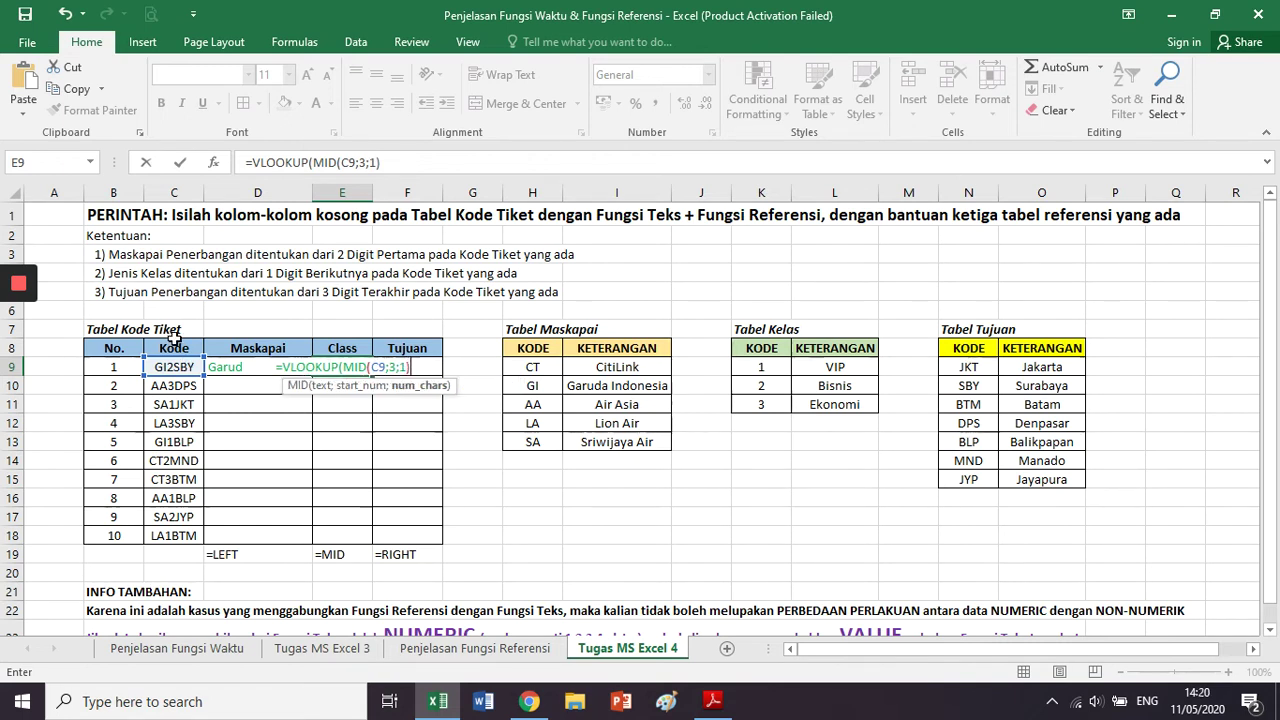
pyautogui.write(';')
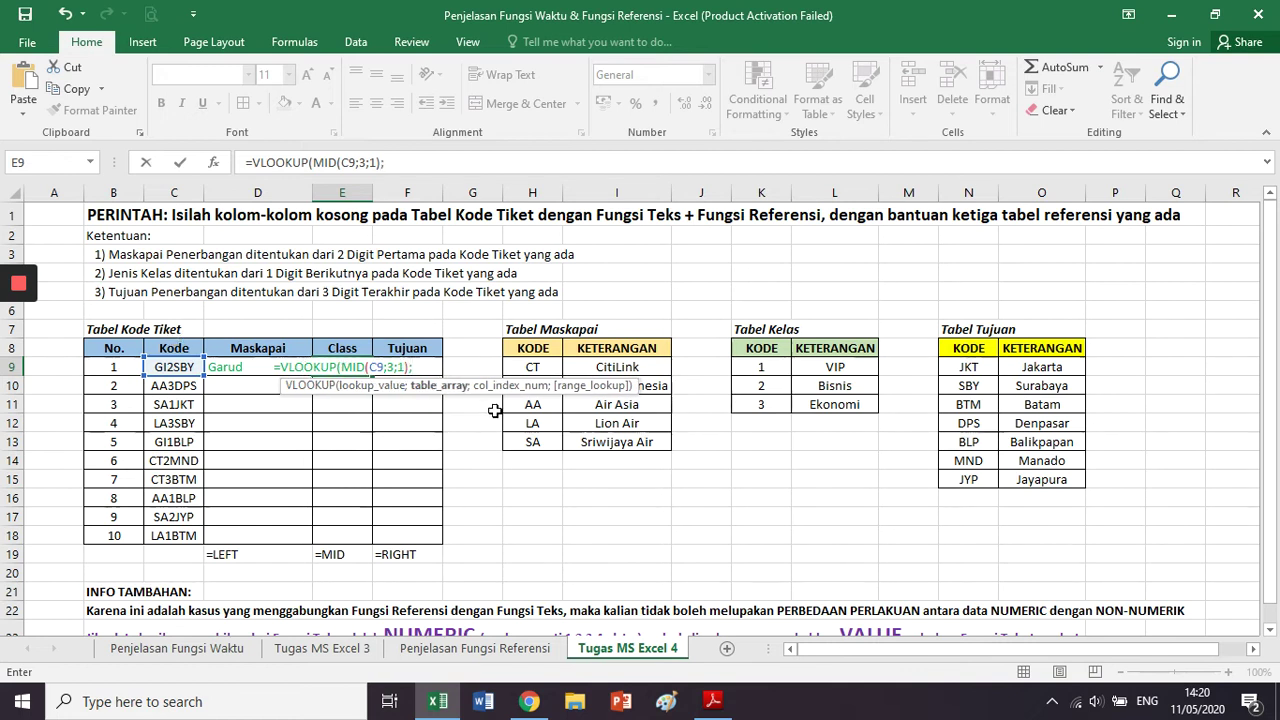
pyautogui.click(521, 370)
pyautogui.moveTo(521, 370); pyautogui.dragTo(628, 460)
pyautogui.press('BackSpace')
pyautogui.press('BackSpace')
pyautogui.press('BackSpace')
pyautogui.press('BackSpace')
pyautogui.press('BackSpace')
pyautogui.press('BackSpace')
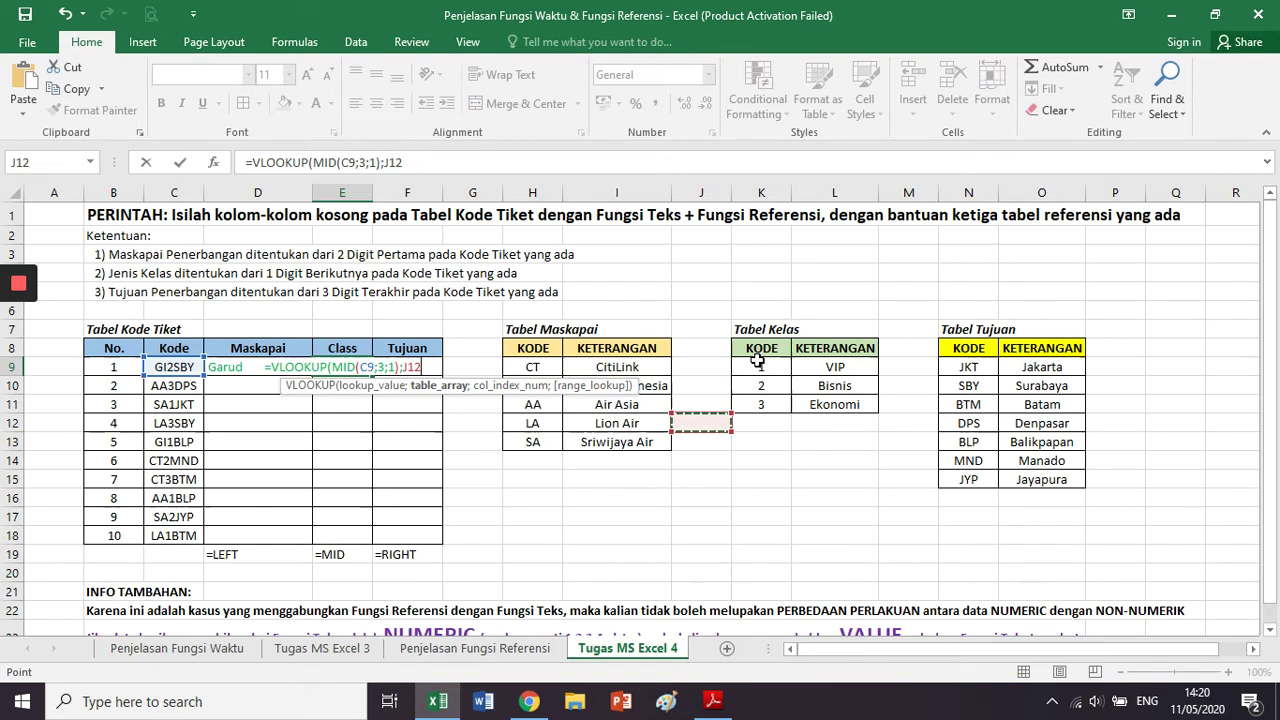
# Complete E9's VLOOKUP with table array K9:L11, column index 2 and exact match FALSE, and enter the formula
pyautogui.click(758, 366)
pyautogui.moveTo(758, 362); pyautogui.dragTo(825, 414)
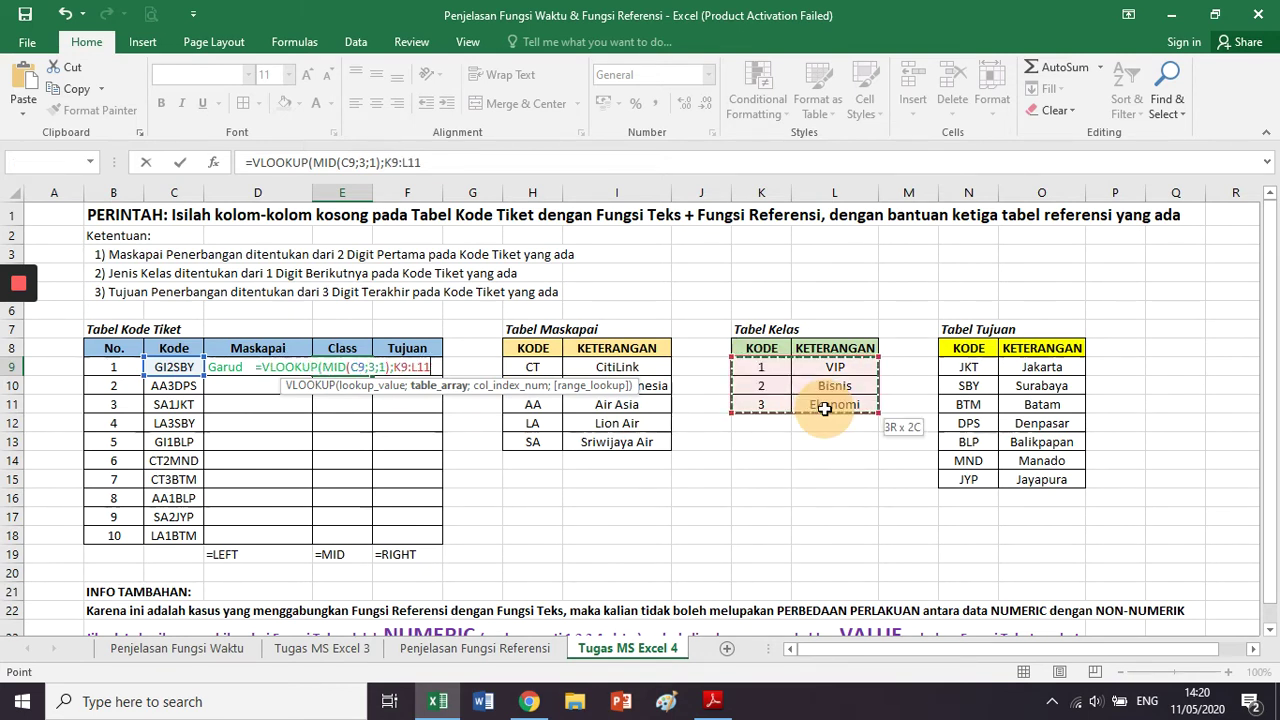
pyautogui.write(';')
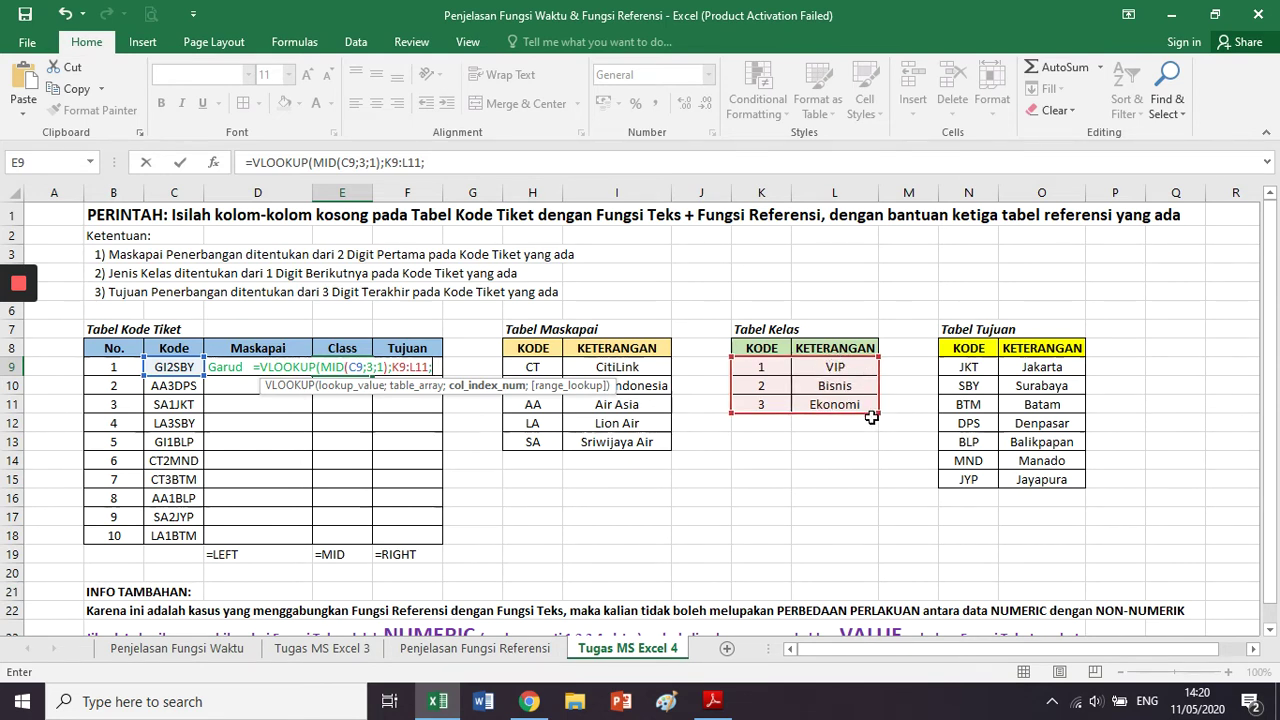
pyautogui.write('2')
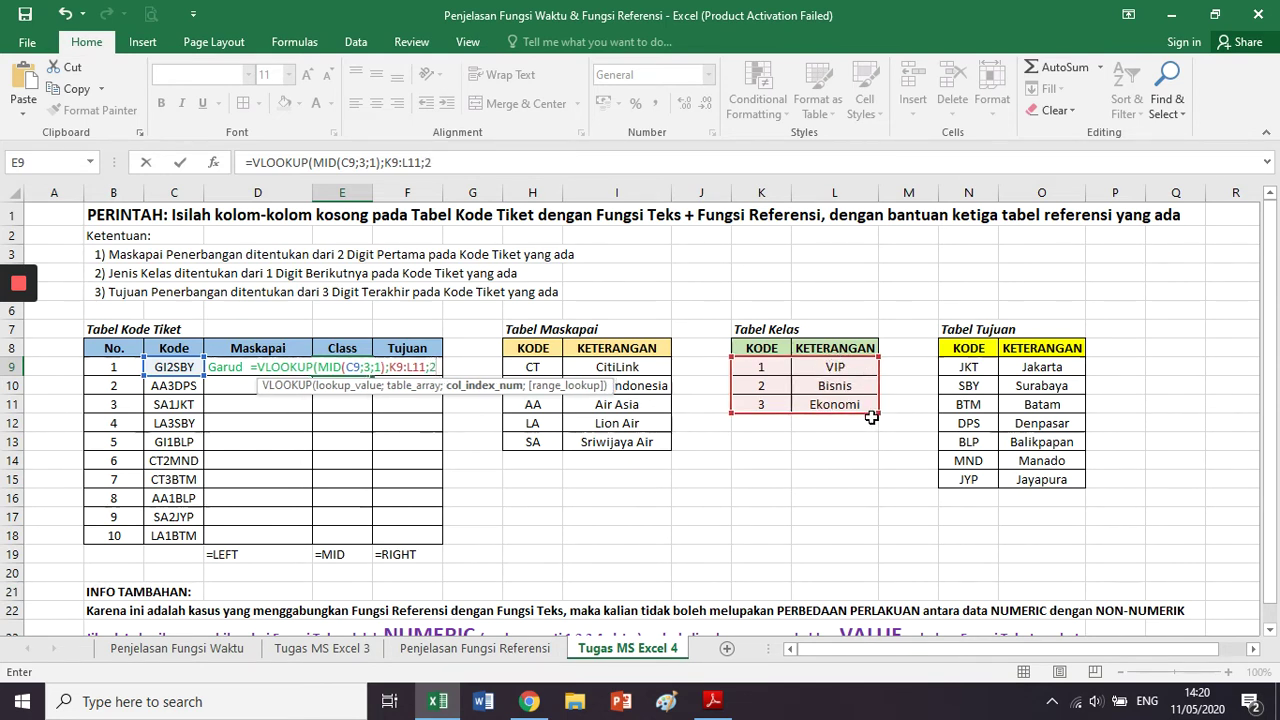
pyautogui.write(';')
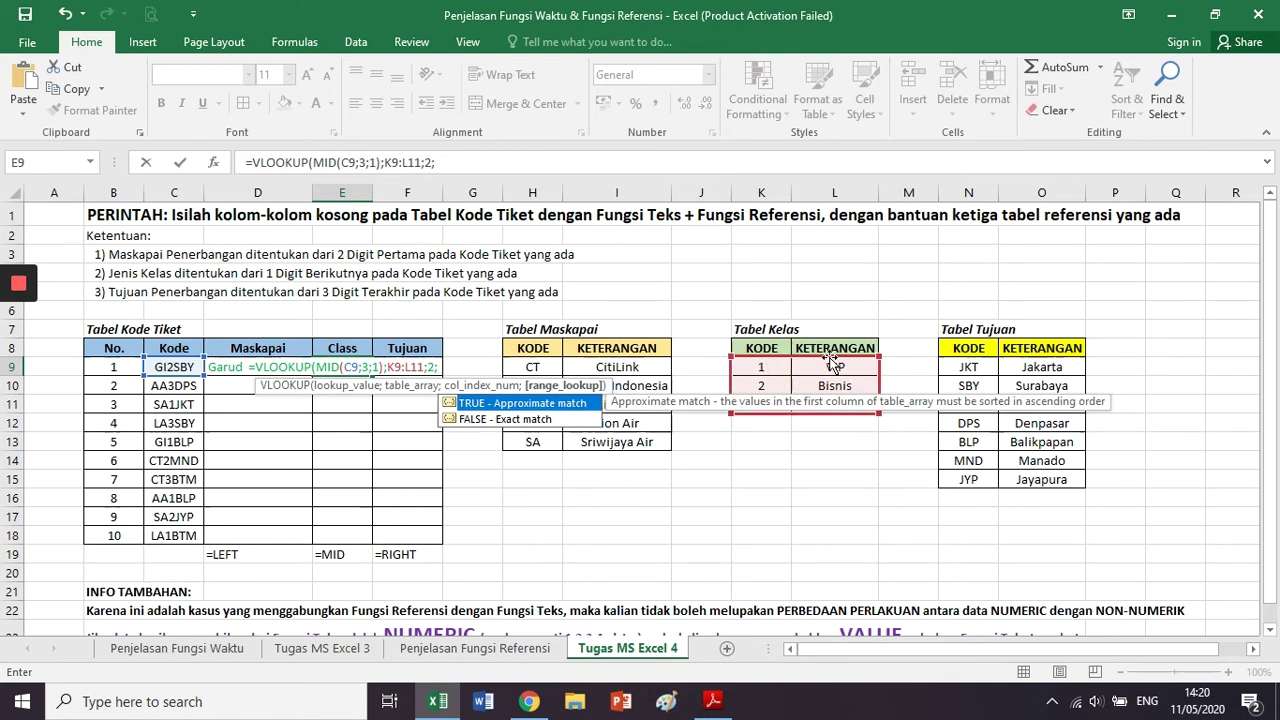
pyautogui.write('FALSE')
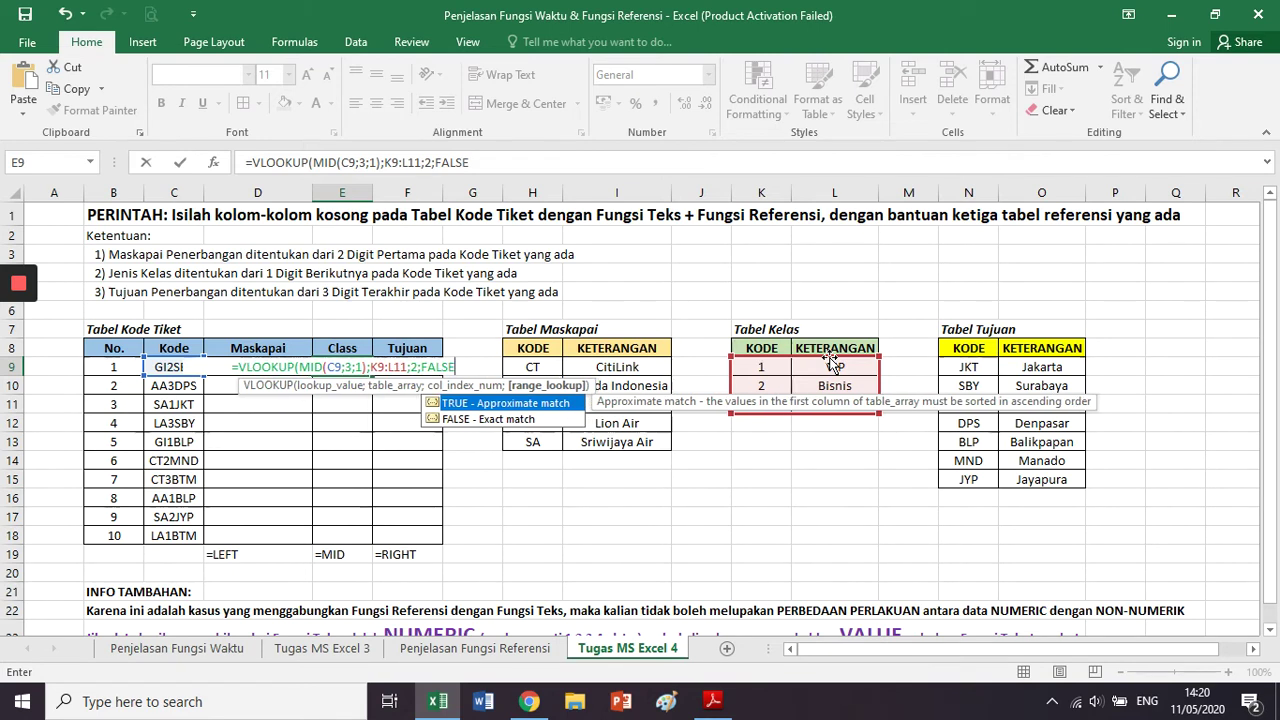
pyautogui.write(')')
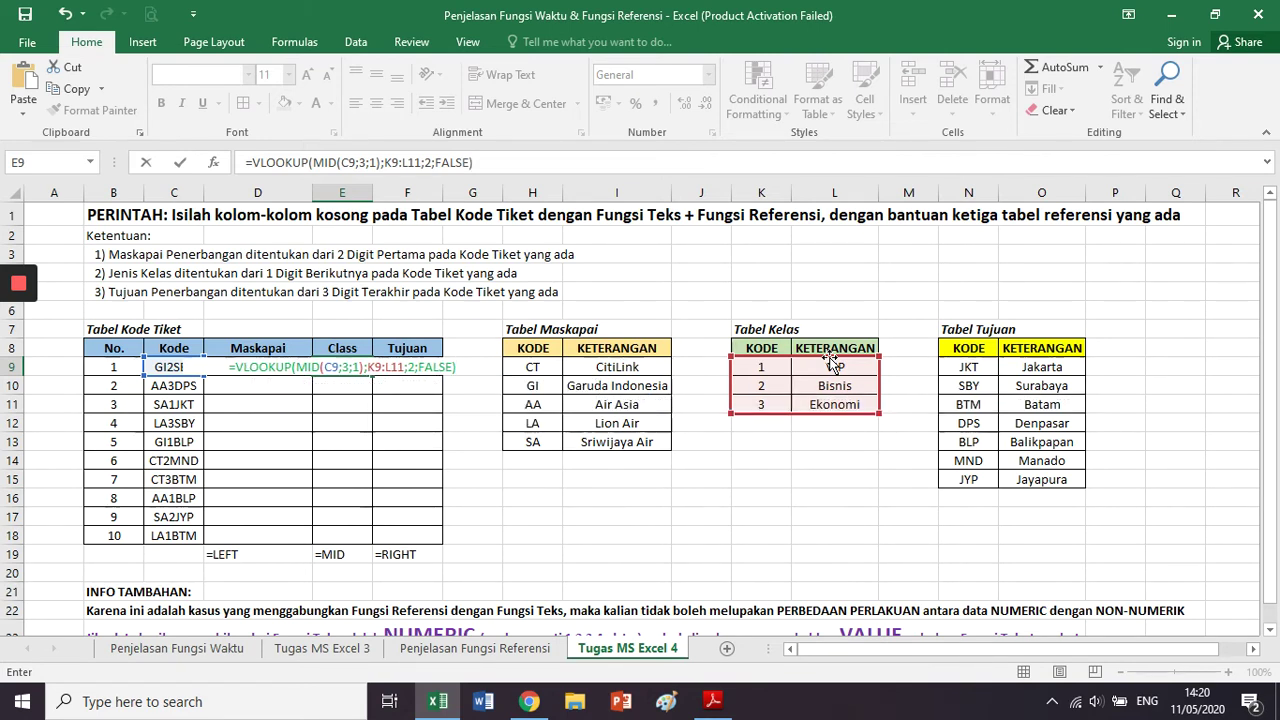
pyautogui.hotkey('ctrl', 'Return')
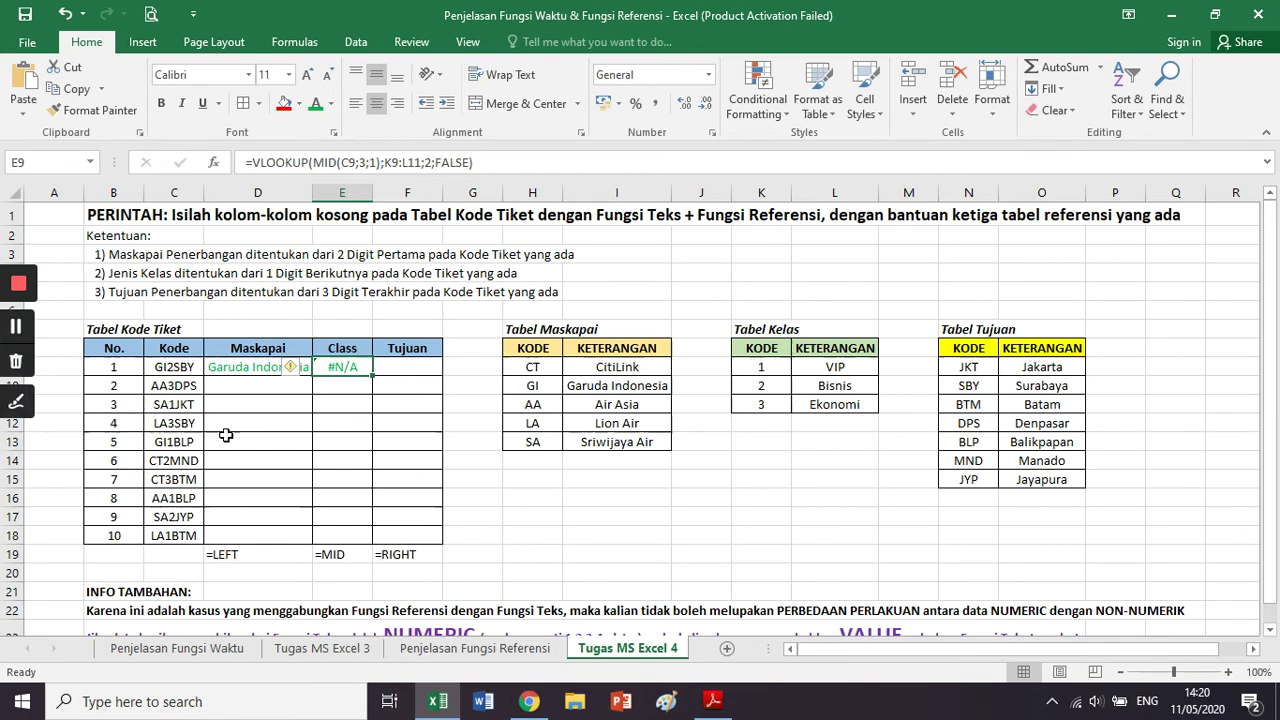
# Read the INFO TAMBAHAN note in row 22 about treating numeric and non-numeric data differently
pyautogui.scroll(-2, 140, 485)
pyautogui.moveTo(140, 485); pyautogui.dragTo(820, 497)
pyautogui.moveTo(836, 497); pyautogui.dragTo(1155, 492)
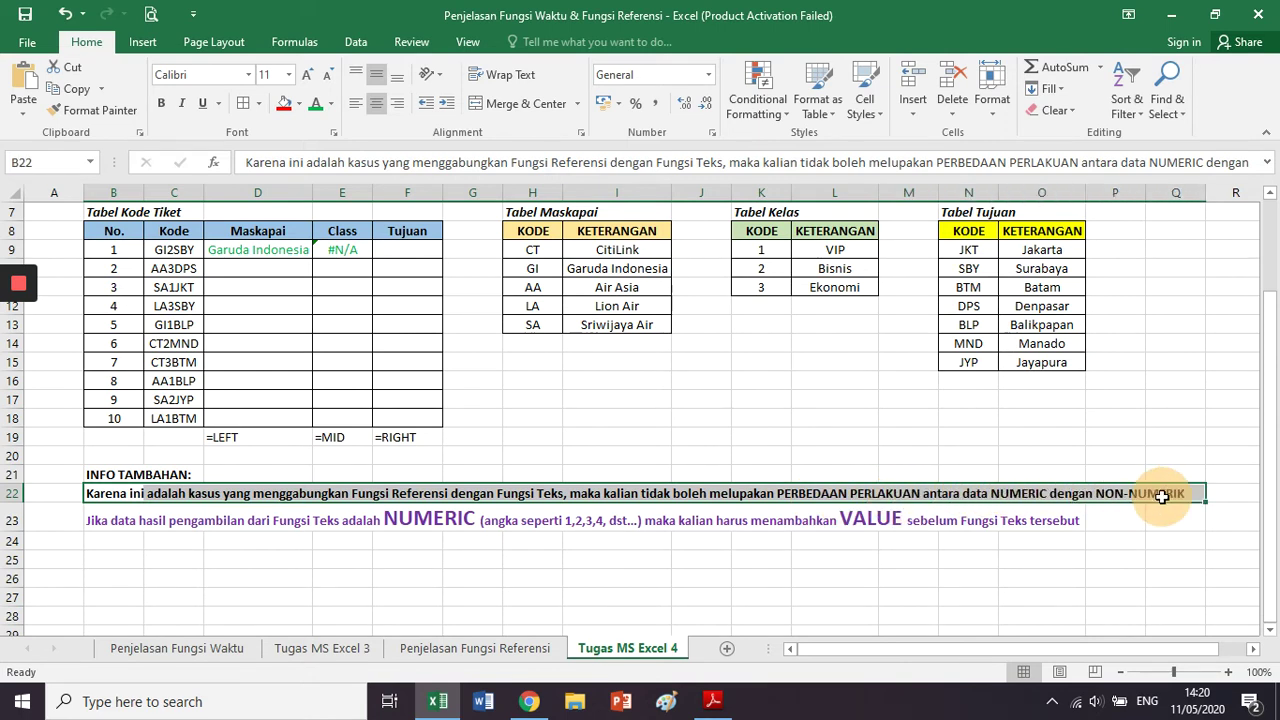
pyautogui.click(718, 437)
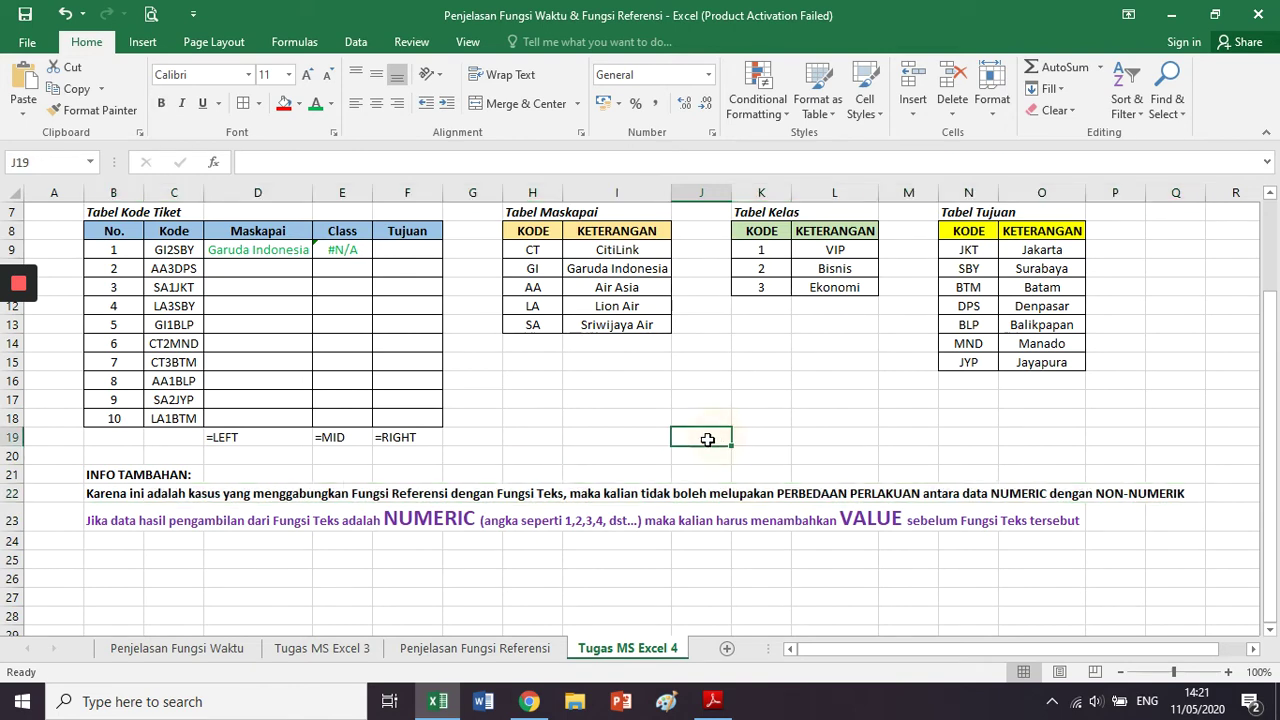
pyautogui.click(596, 473)
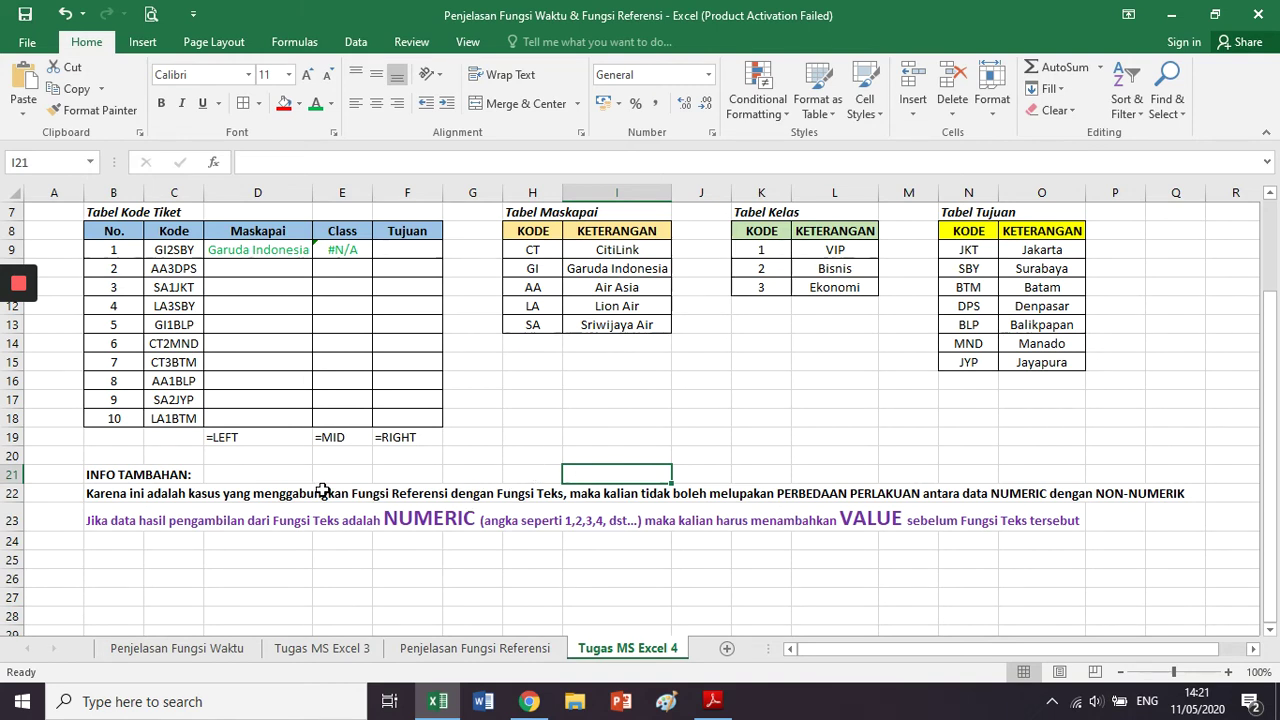
# Examine the note in row 23 about adding VALUE before a text function that returns numeric data
pyautogui.click(736, 468)
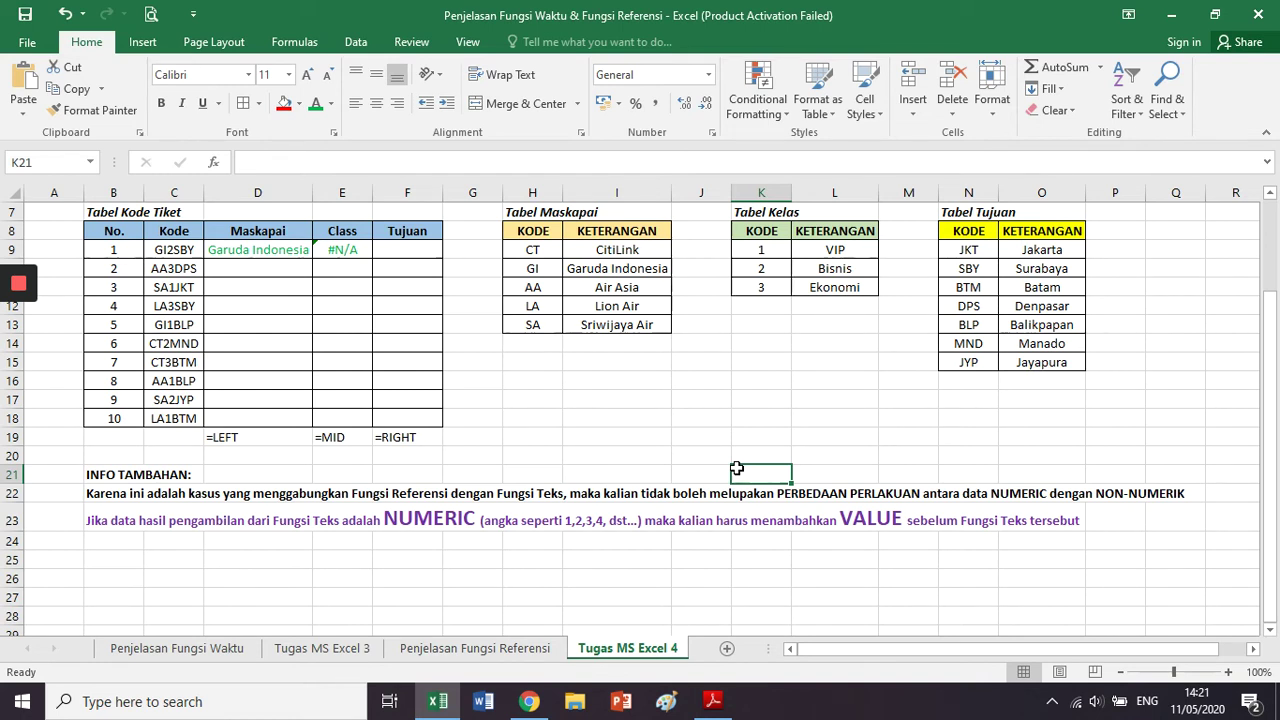
pyautogui.press('Down')
pyautogui.press('Down')
pyautogui.press('Left')
pyautogui.press('Left')
pyautogui.press('Left')
pyautogui.press('Left')
pyautogui.press('Left')
pyautogui.press('Left')
pyautogui.press('Left')
pyautogui.press('Left')
pyautogui.press('Left')
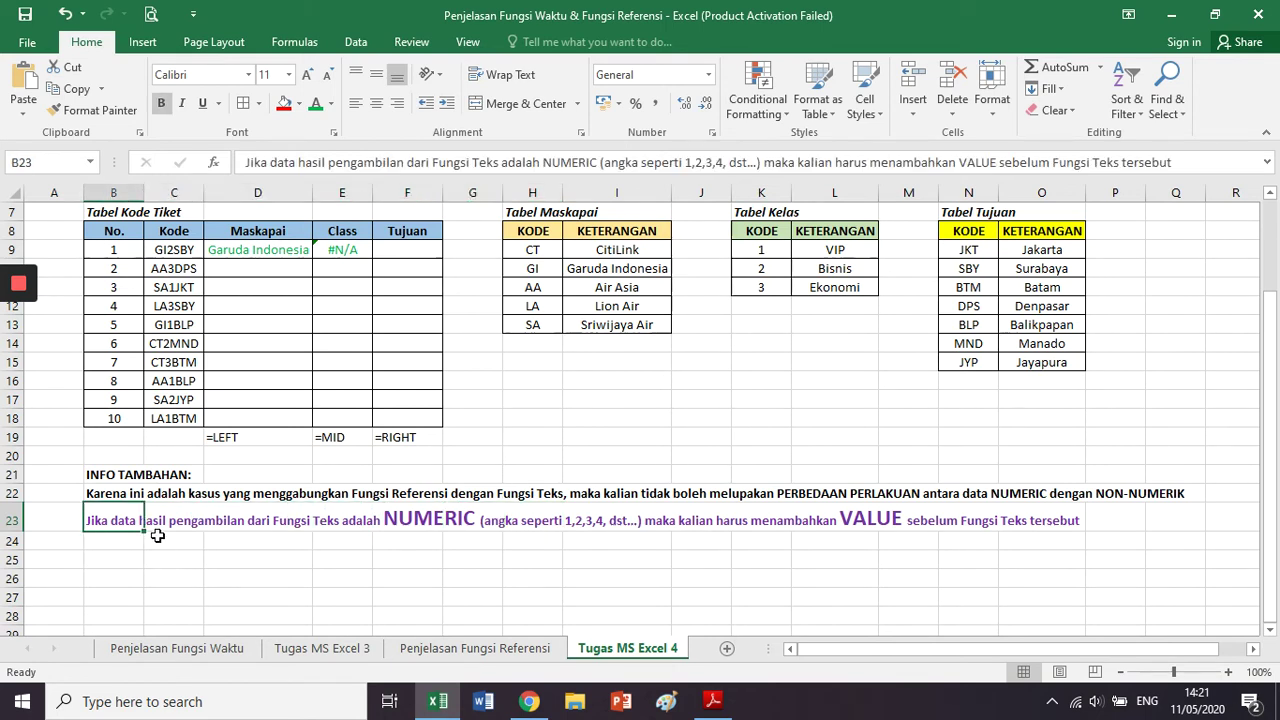
pyautogui.moveTo(128, 515); pyautogui.dragTo(341, 519)
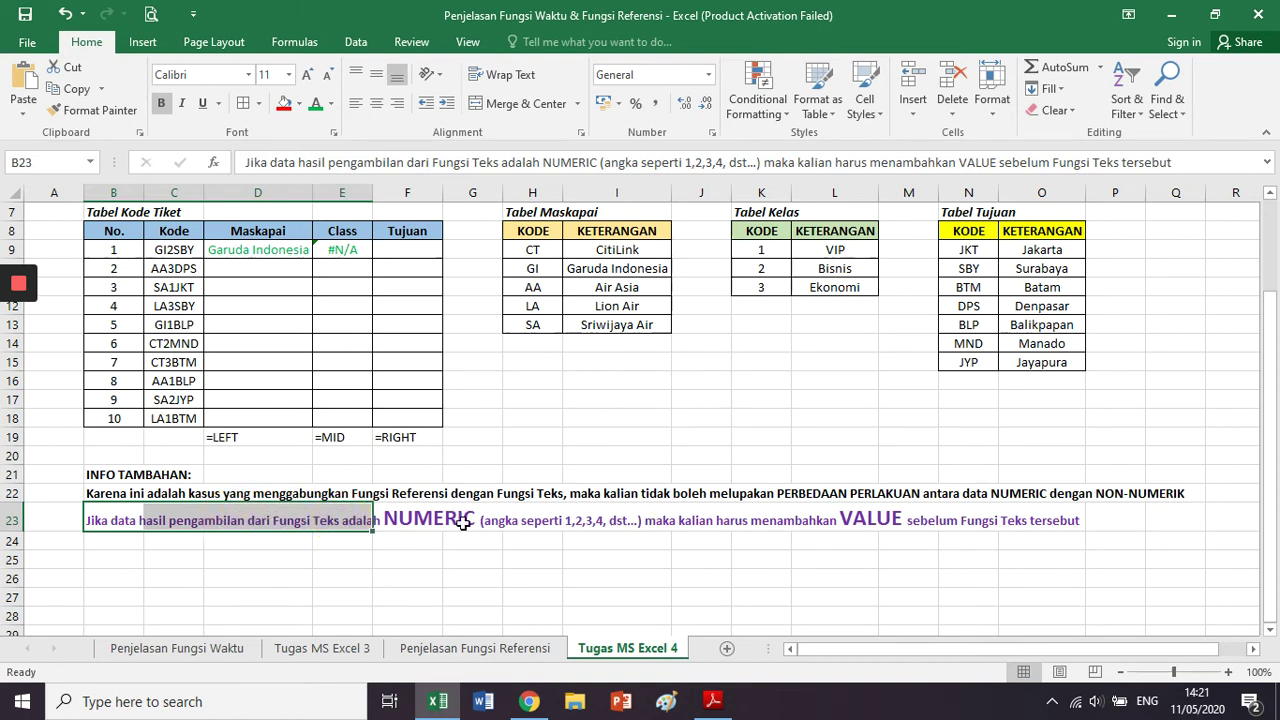
pyautogui.moveTo(432, 523); pyautogui.dragTo(1026, 514)
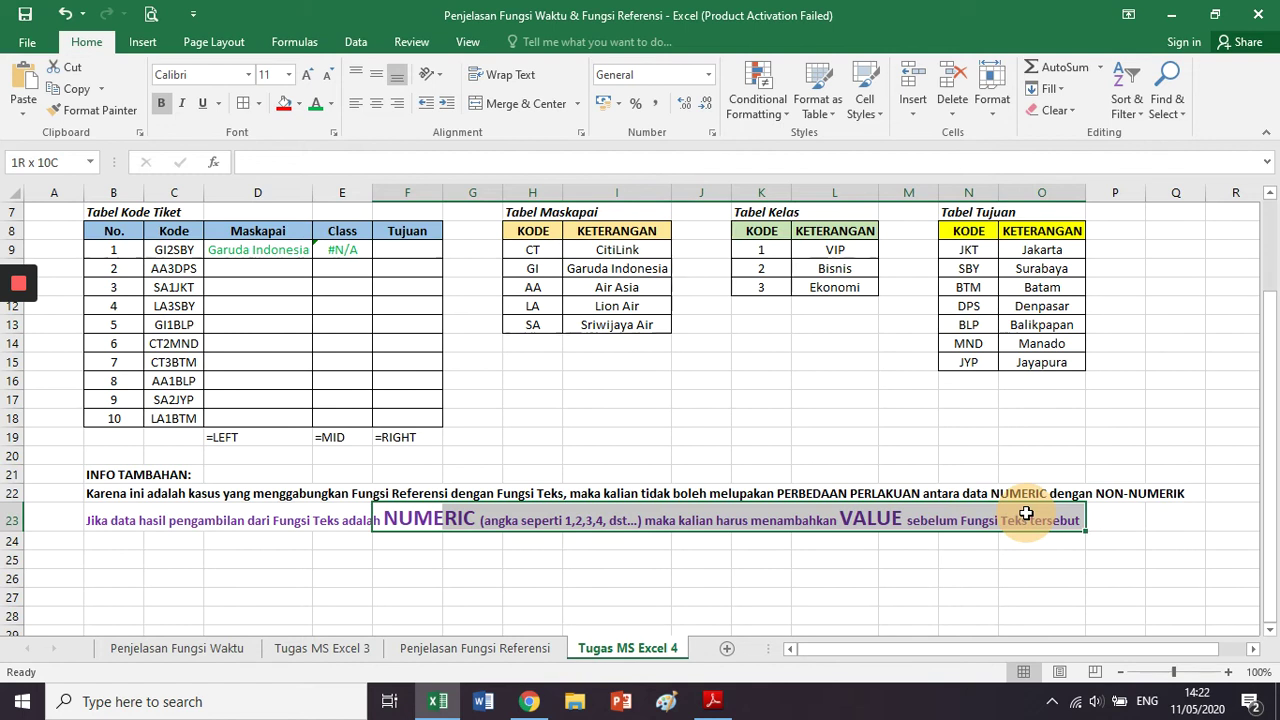
pyautogui.click(875, 522)
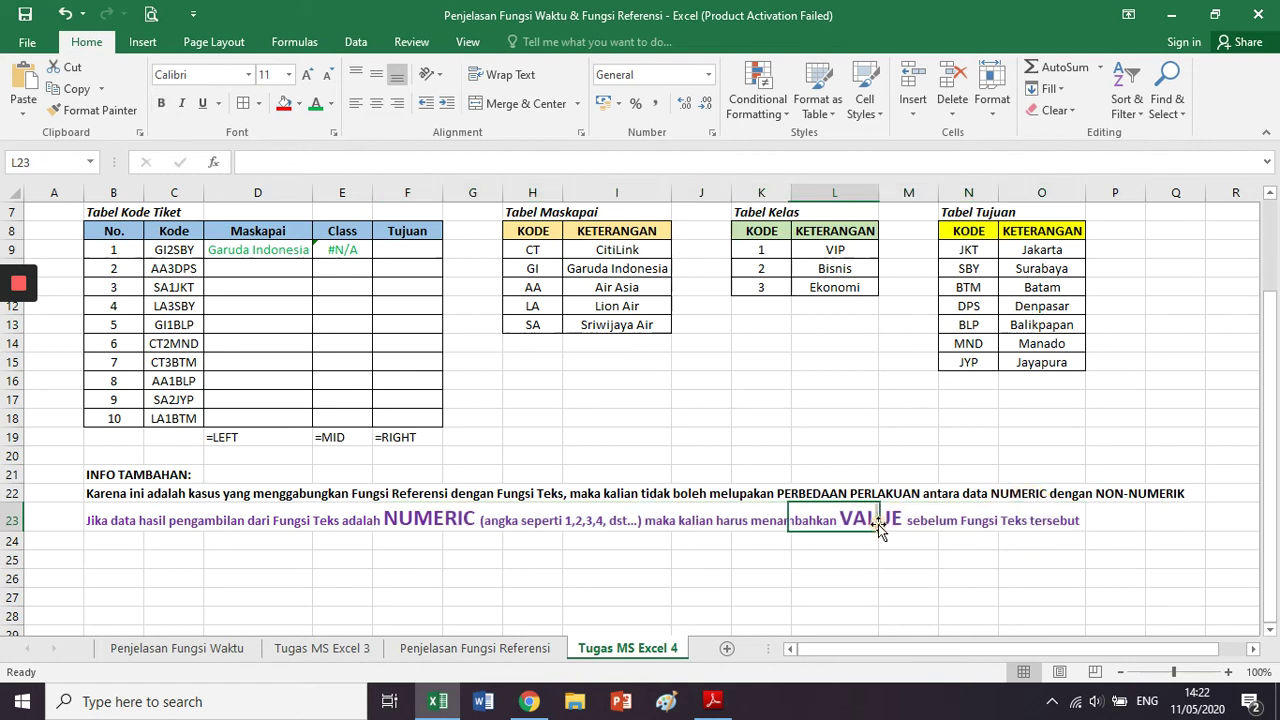
pyautogui.moveTo(851, 521); pyautogui.dragTo(900, 522)
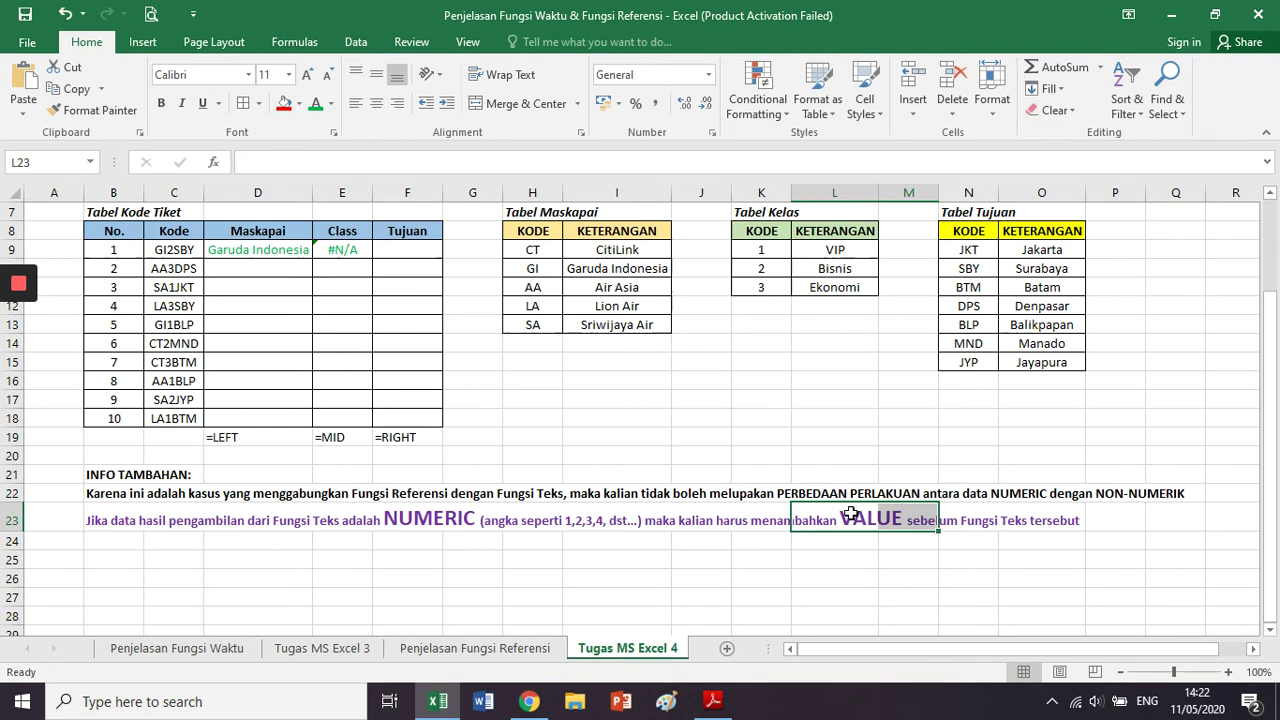
# Examine the MID(C9;3;1) lookup value inside the Class formula in E9
pyautogui.click(358, 250)
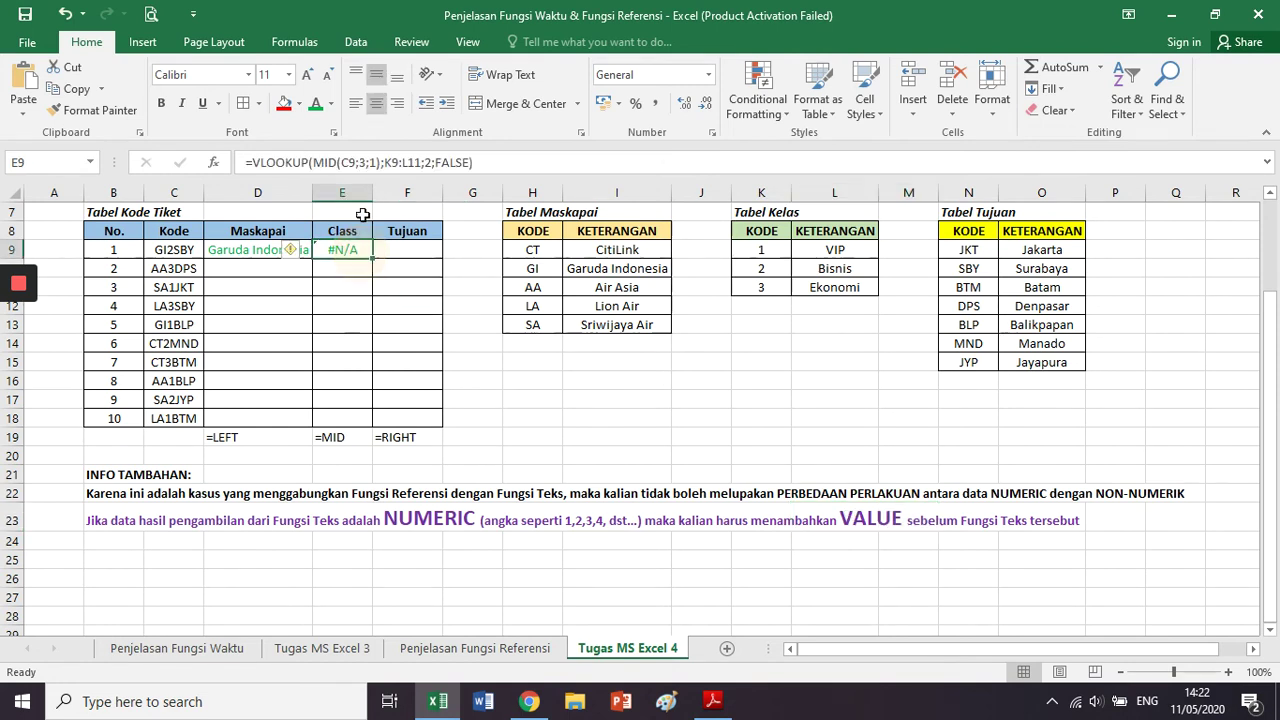
pyautogui.click(338, 162)
pyautogui.moveTo(313, 162); pyautogui.dragTo(382, 161)
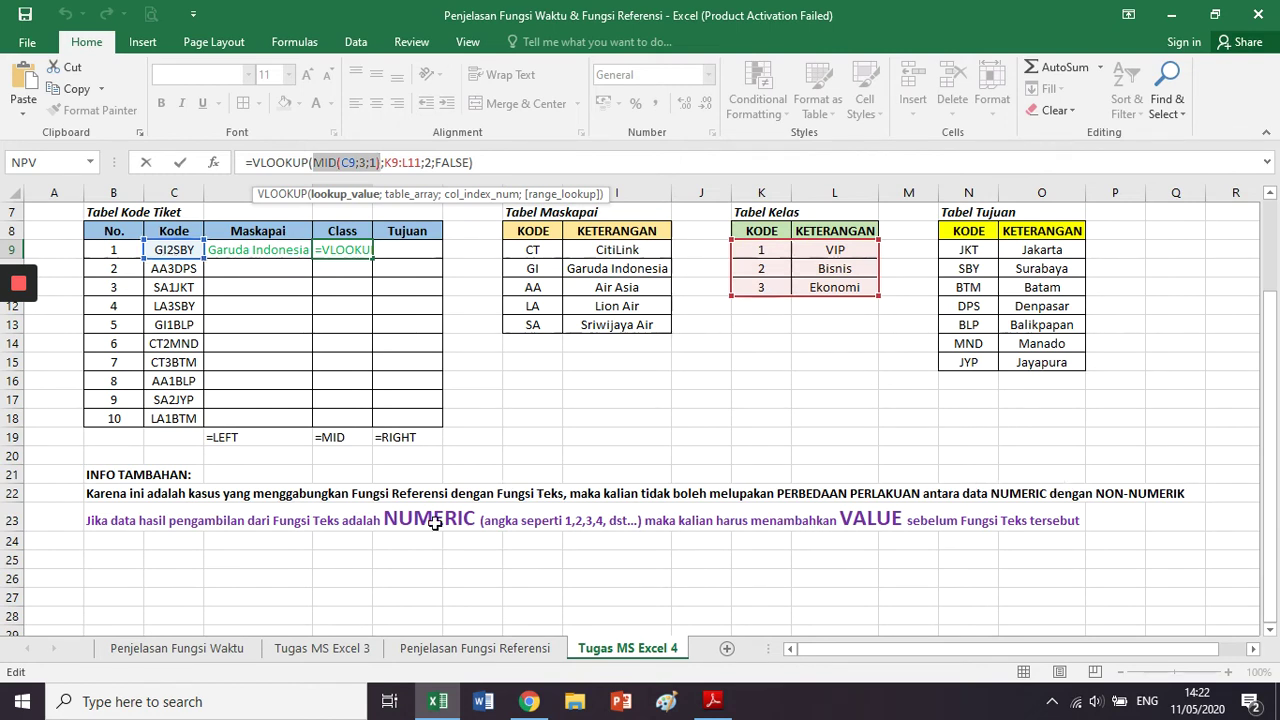
pyautogui.click(313, 162)
pyautogui.click(313, 162)
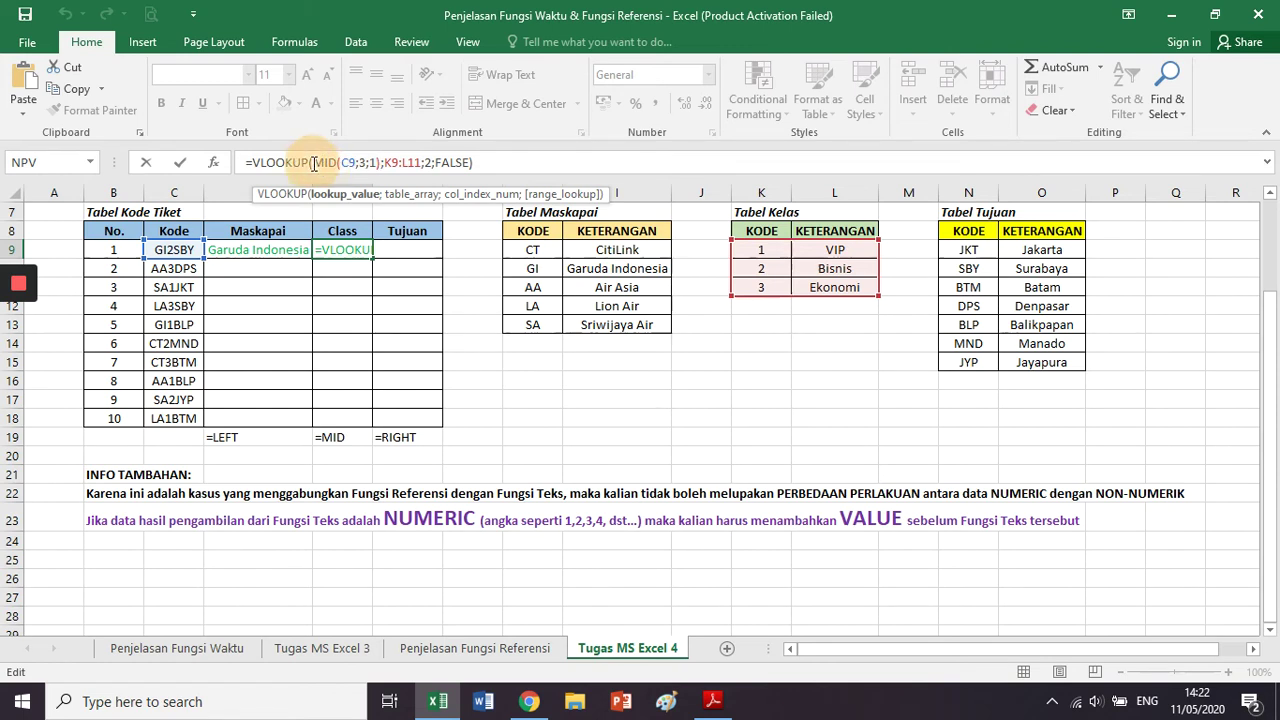
pyautogui.moveTo(313, 162); pyautogui.dragTo(380, 162)
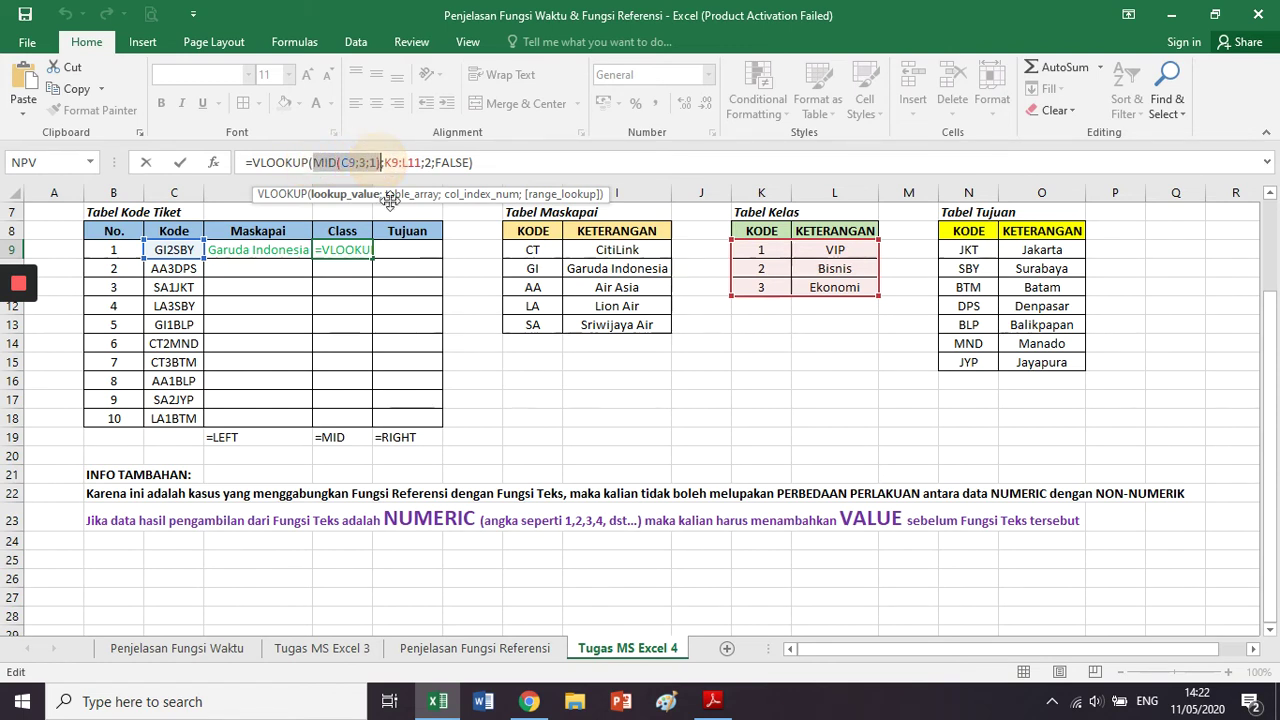
pyautogui.press('Escape')
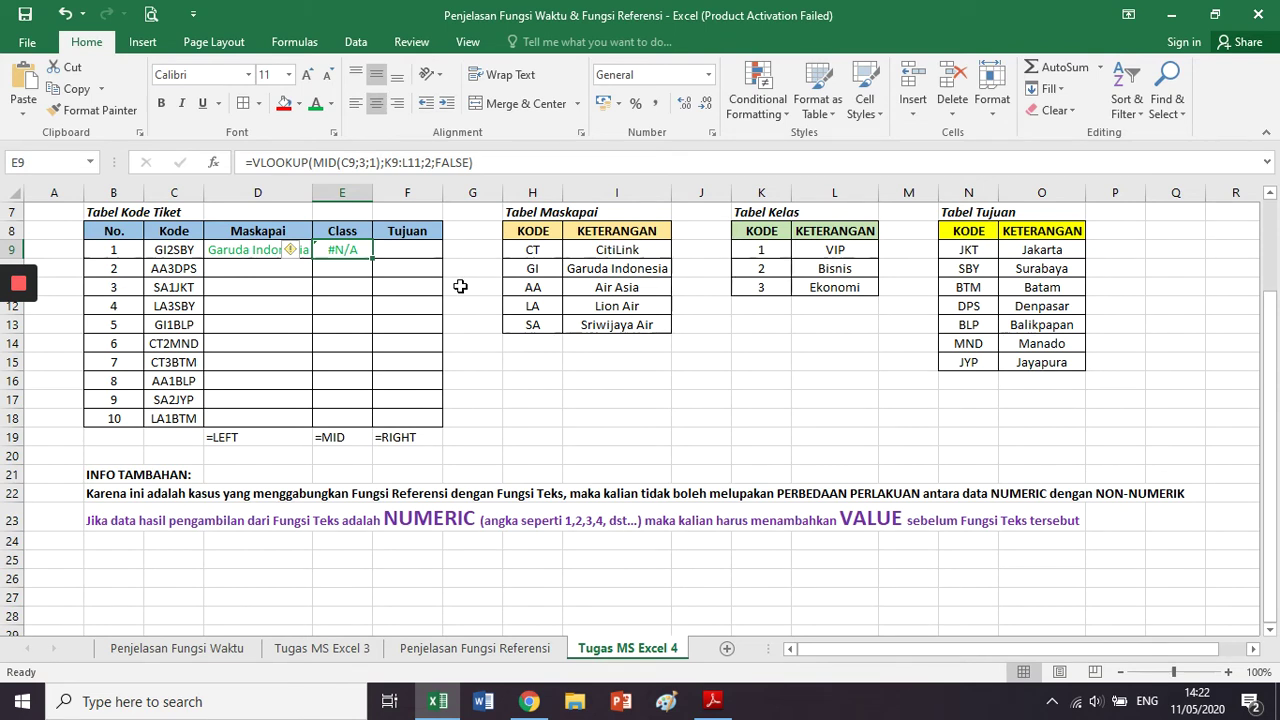
# Wrap MID(C9;3;1) in VALUE( ) within E9's VLOOKUP formula and enter it
pyautogui.click(320, 162)
pyautogui.write('VALUE(')
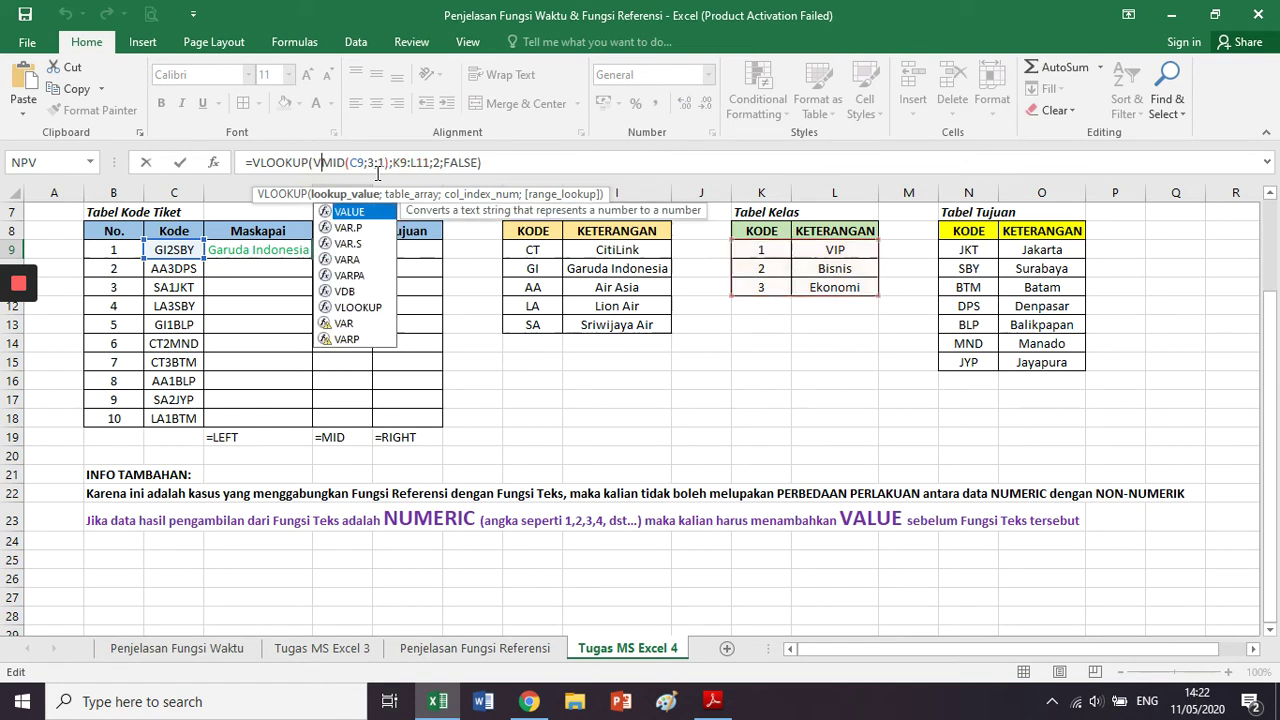
pyautogui.press('Right')
pyautogui.press('Right')
pyautogui.press('Right')
pyautogui.press('Right')
pyautogui.press('Right')
pyautogui.press('Right')
pyautogui.press('Right')
pyautogui.press('Right')
pyautogui.press('Right')
pyautogui.press('Right')
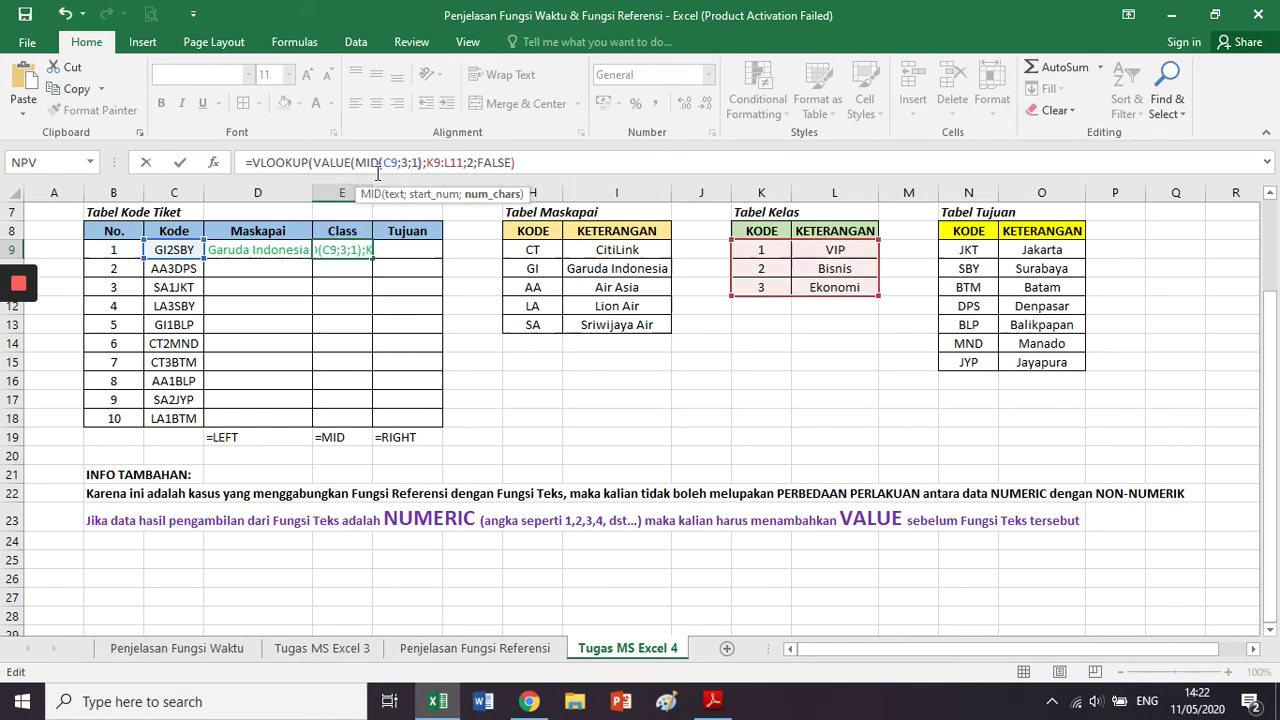
pyautogui.press('Right')
pyautogui.write(')')
pyautogui.hotkey('ctrl', 'Return')
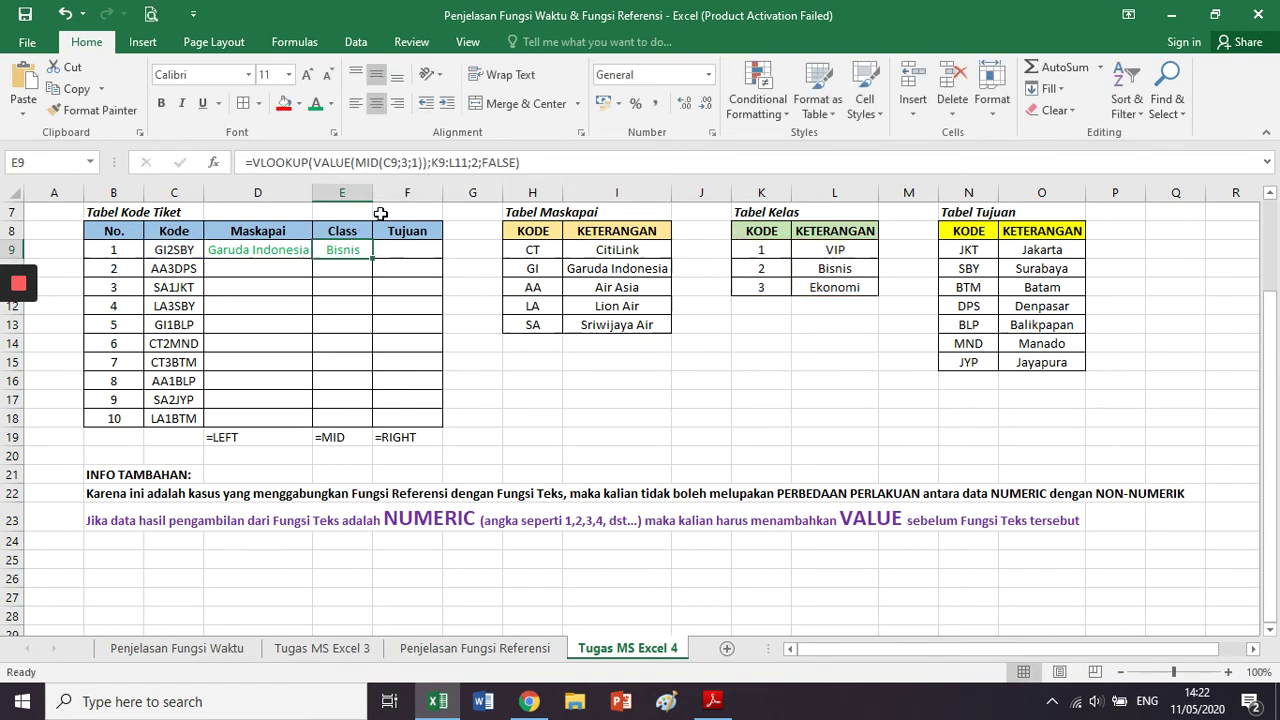
# Review the MID(C9;3;1) argument nested inside VALUE in E9's formula
pyautogui.click(358, 163)
pyautogui.moveTo(358, 163); pyautogui.dragTo(427, 157)
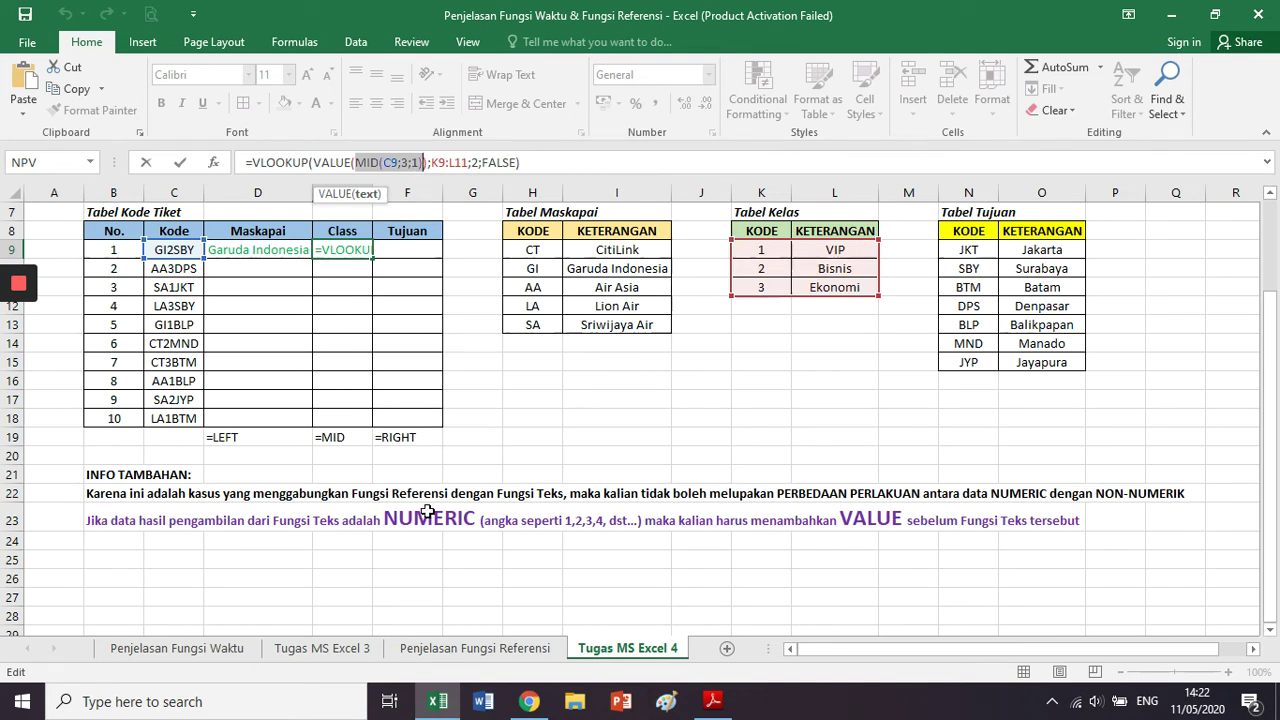
pyautogui.write(')')
pyautogui.press('Return')
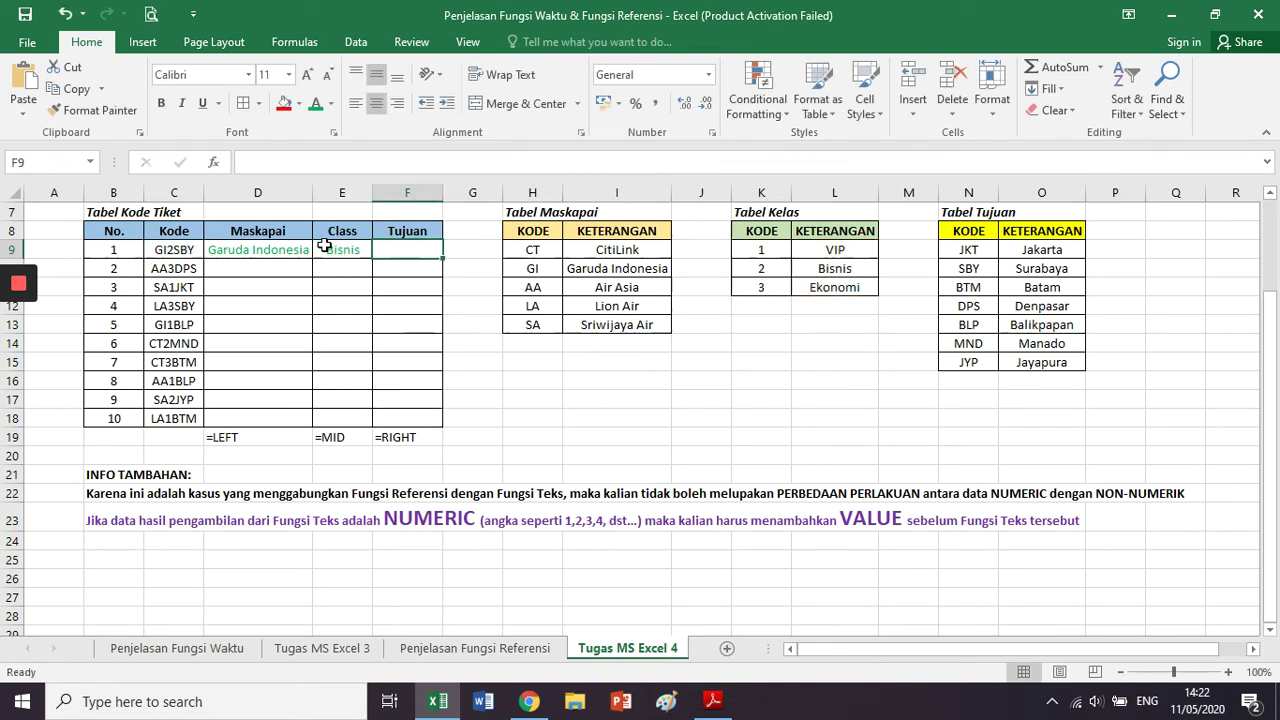
# Check the Class result in E9 against ticket code C9 and the code 2 row of Tabel Kelas
pyautogui.click(338, 250)
pyautogui.click(197, 251)
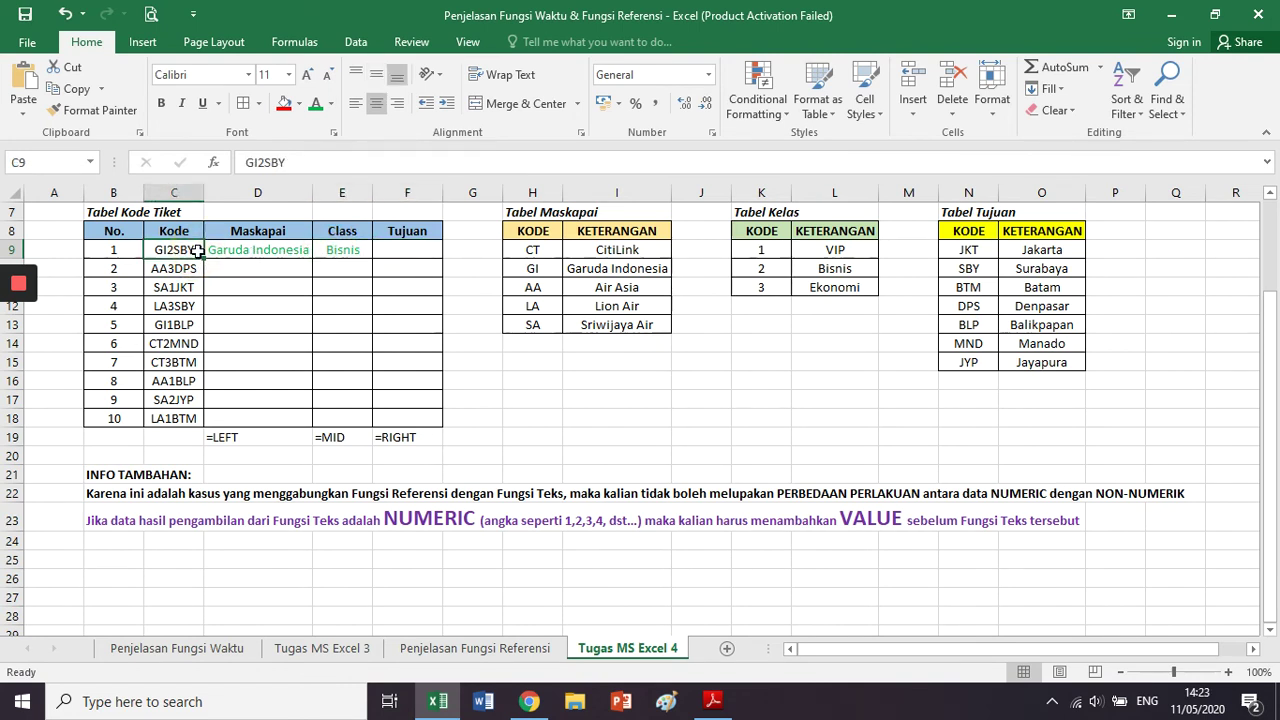
pyautogui.click(785, 270)
pyautogui.moveTo(785, 270); pyautogui.dragTo(834, 268)
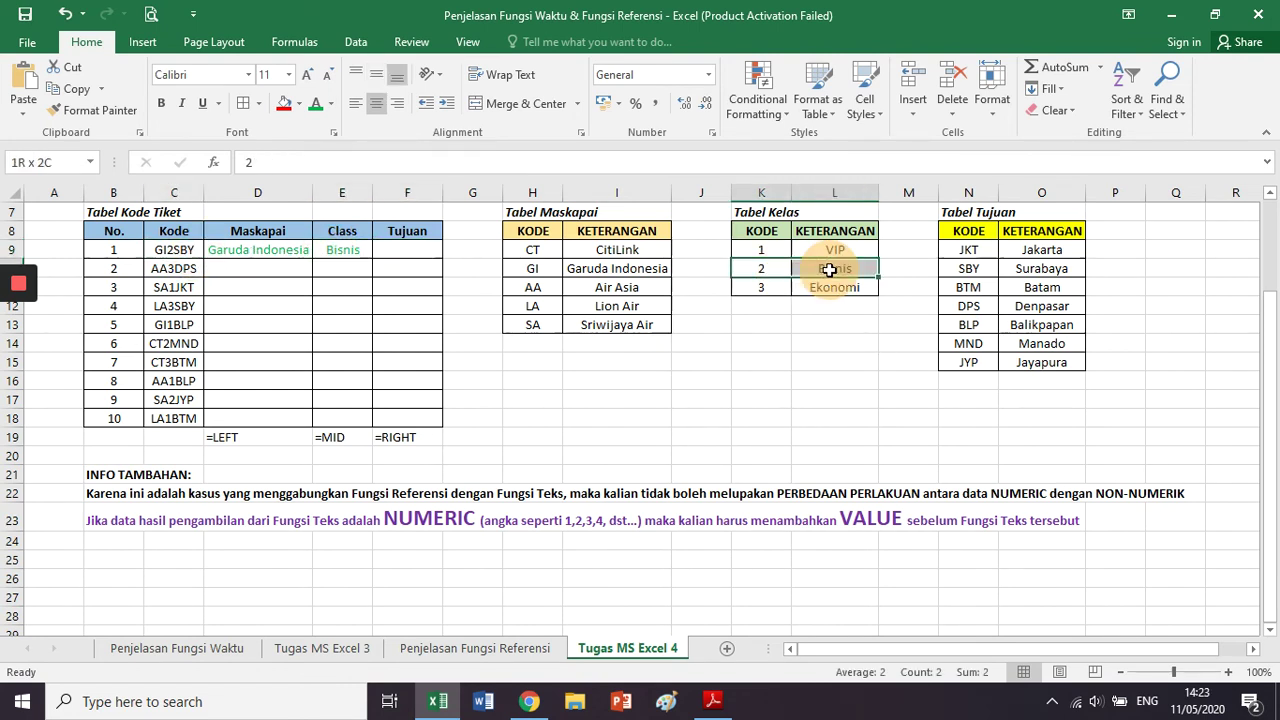
pyautogui.click(788, 374)
# Start a VLOOKUP in F9 under Tujuan with RIGHT(C9;3) as its lookup value, followed by a semicolon
pyautogui.click(378, 248)
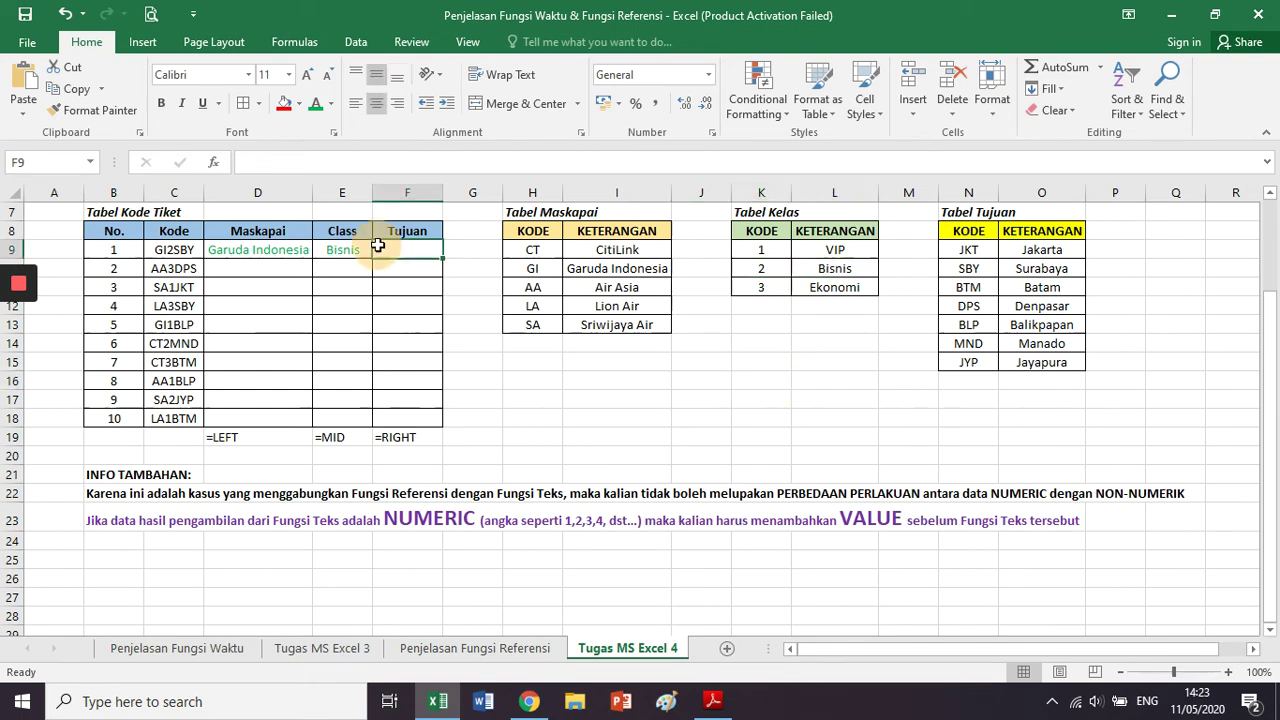
pyautogui.scroll(2, 507, 372)
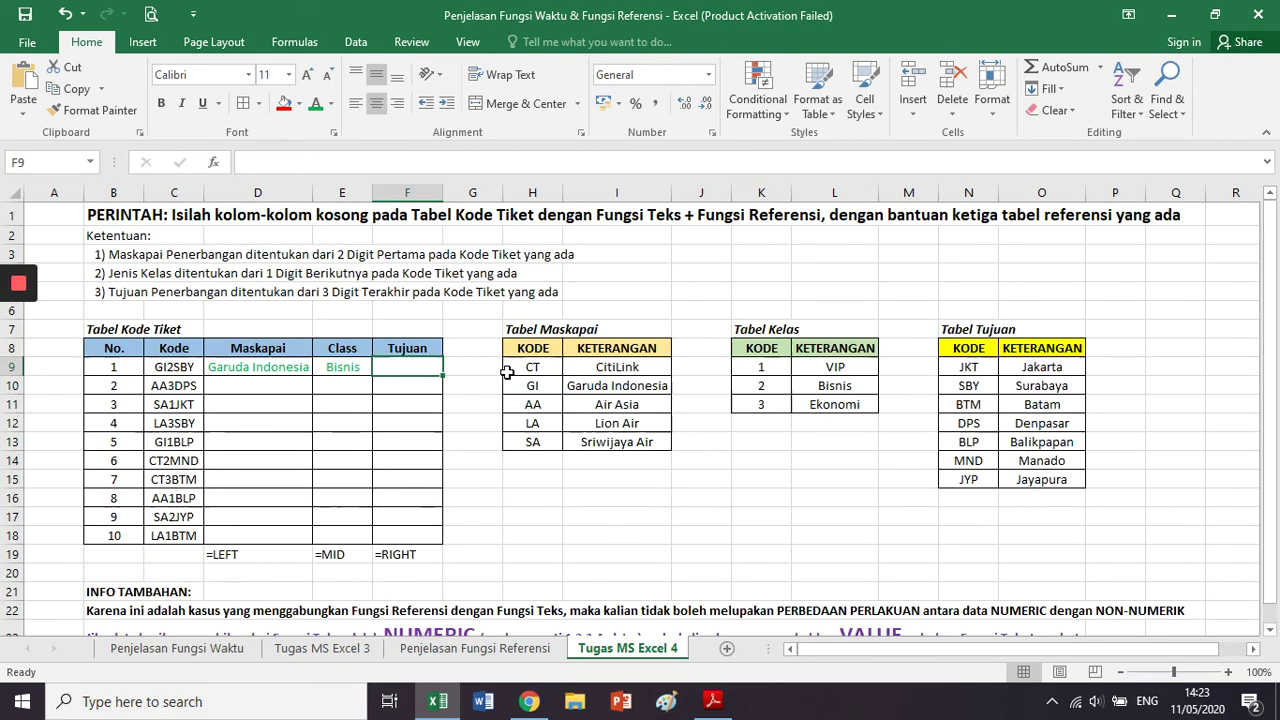
pyautogui.write('=')
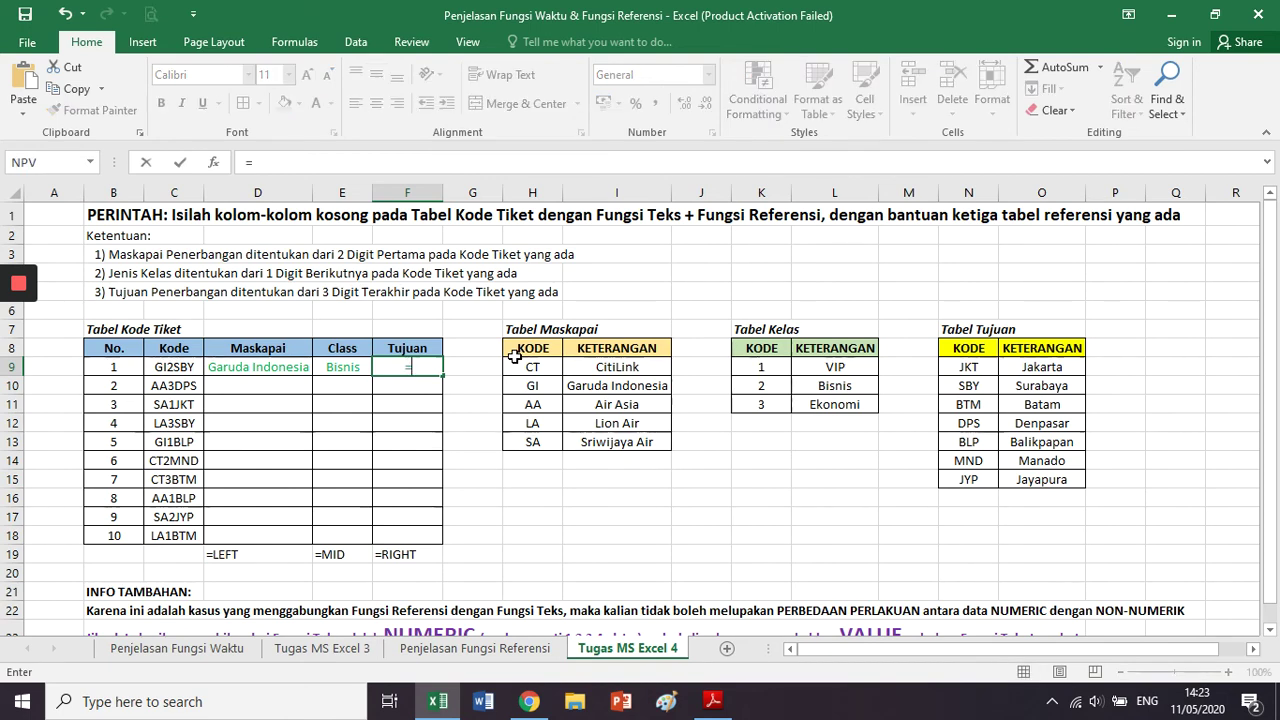
pyautogui.write('VLOOKUP')
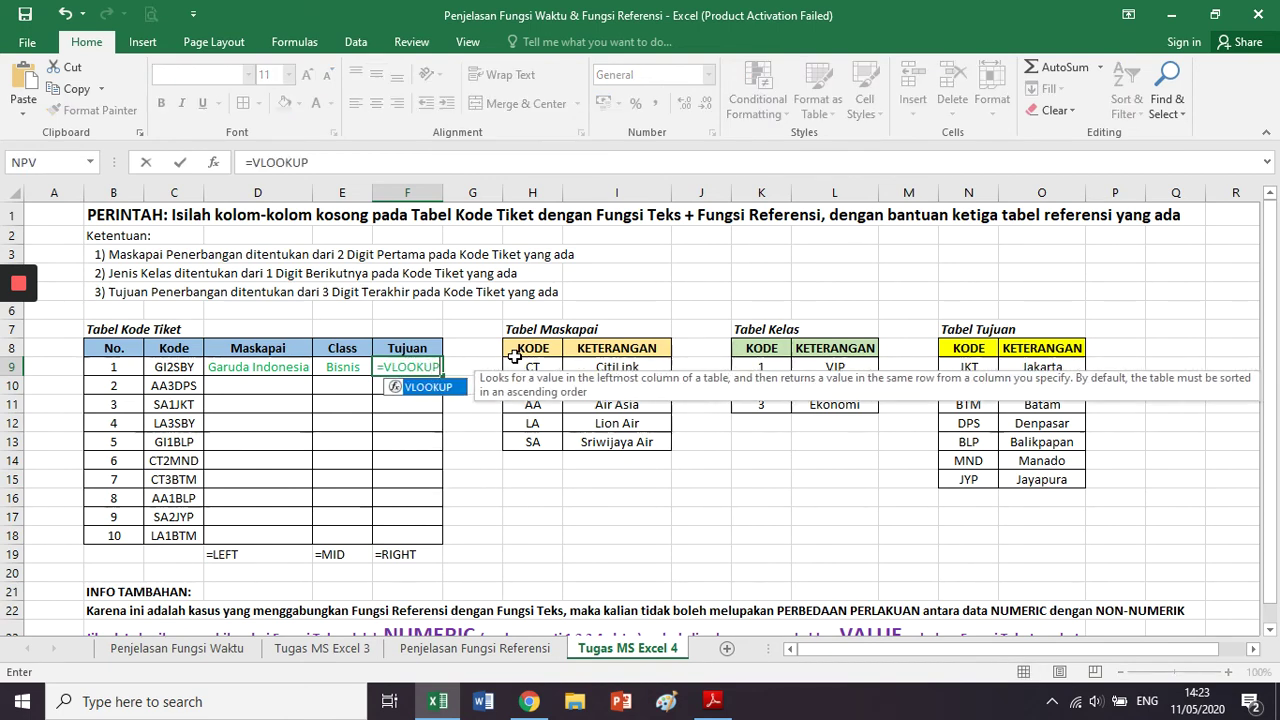
pyautogui.write('(')
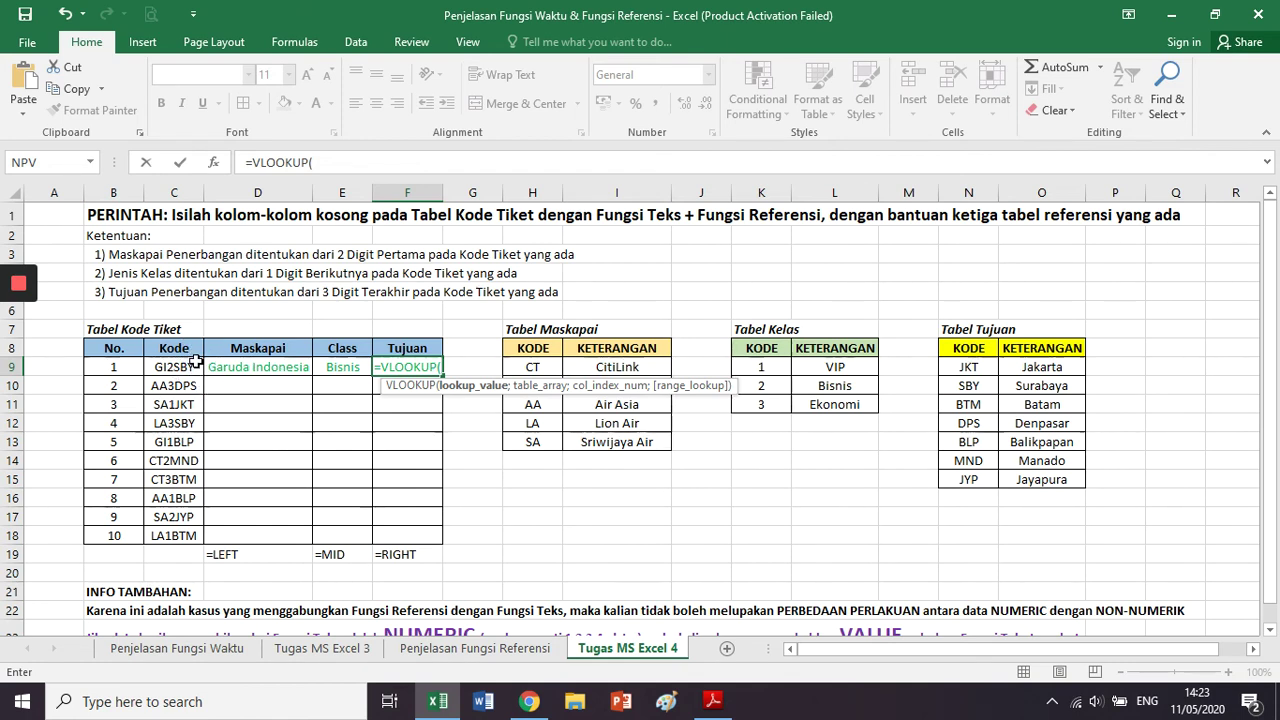
pyautogui.write('RIGHT')
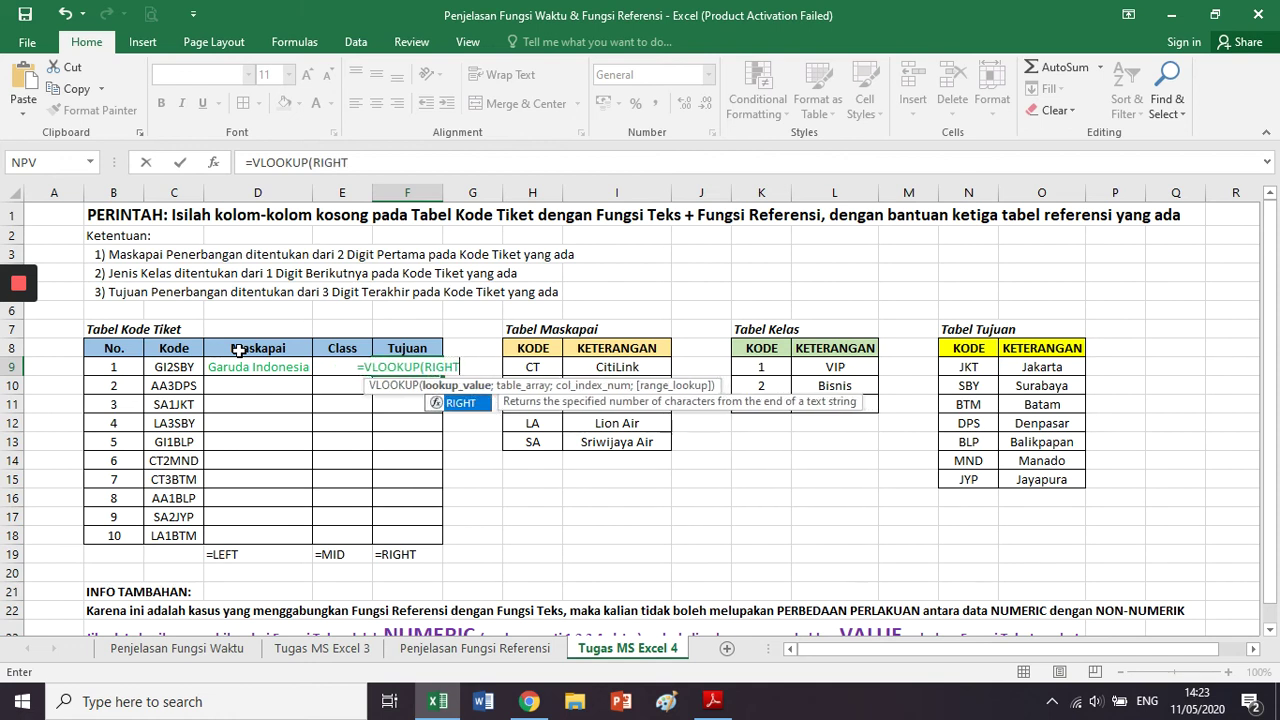
pyautogui.press('Tab')
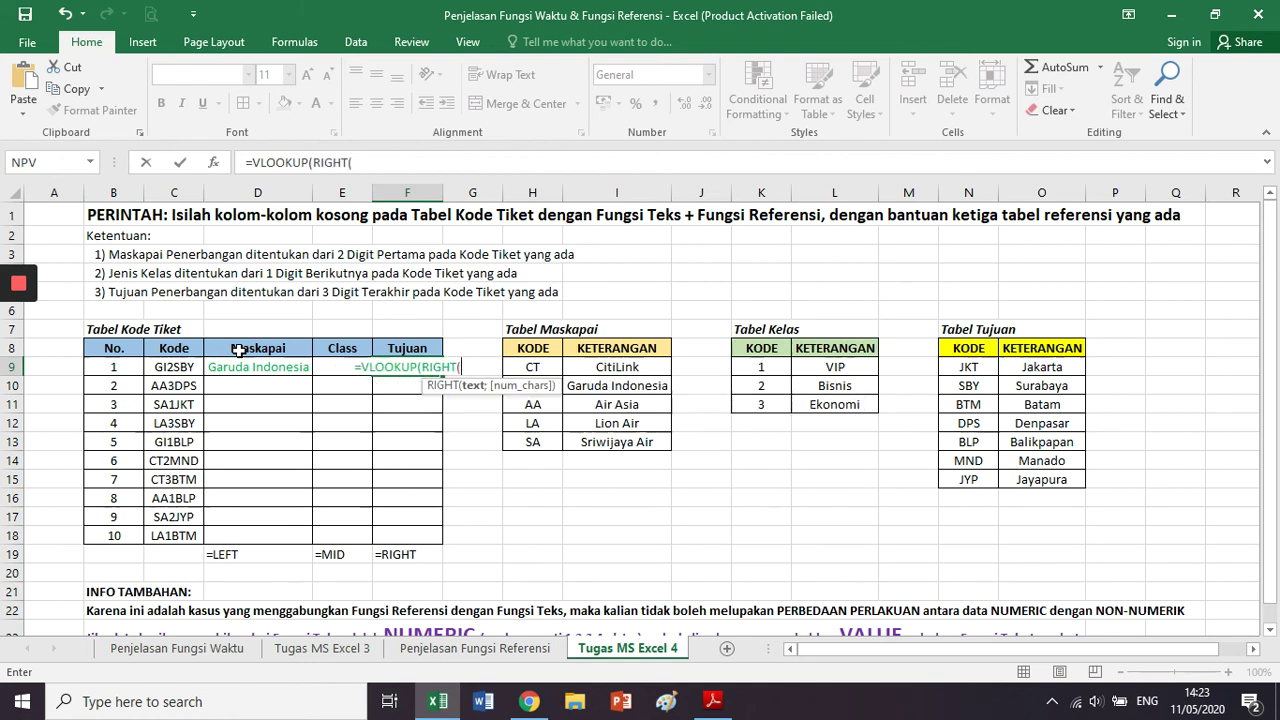
pyautogui.click(187, 366)
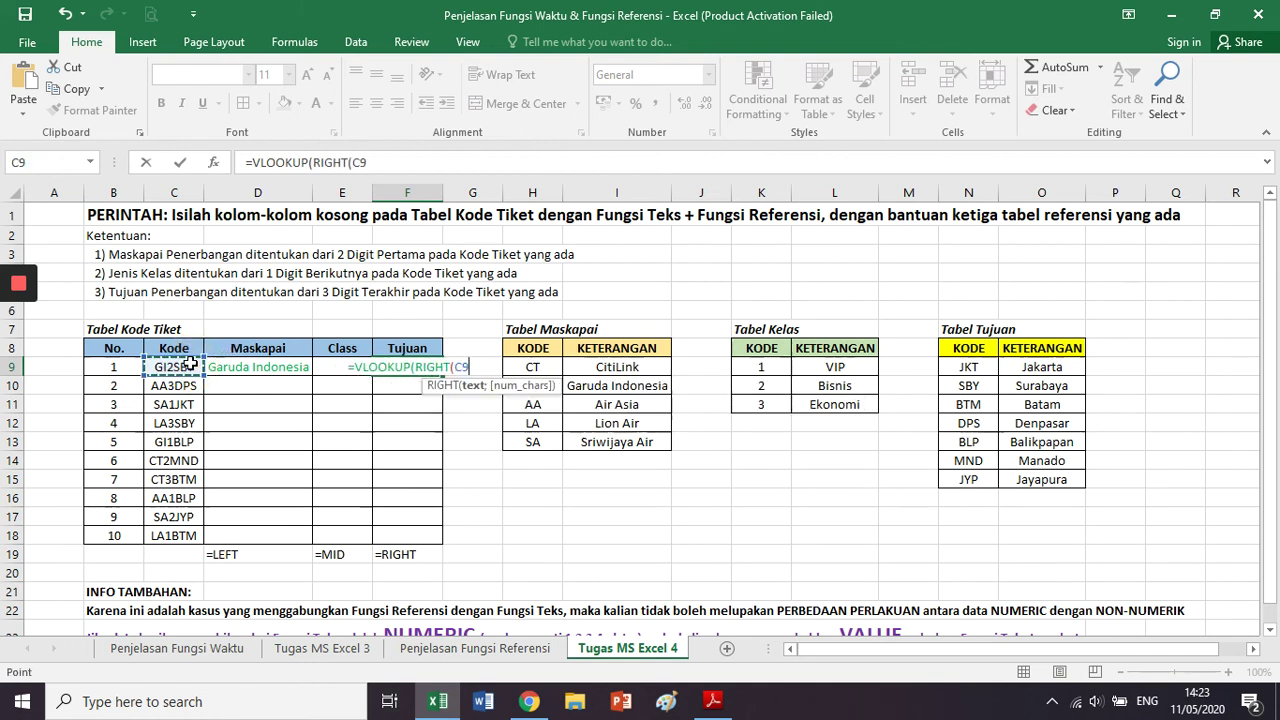
pyautogui.write(';3')
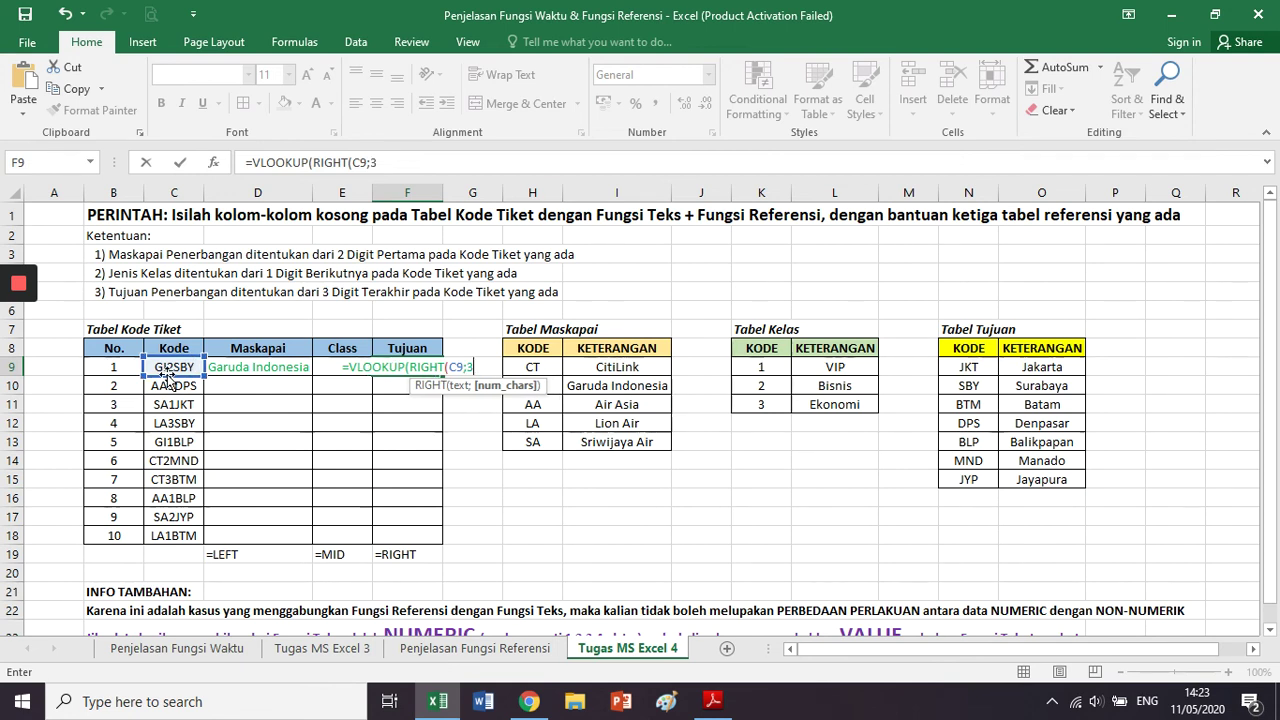
pyautogui.write(')')
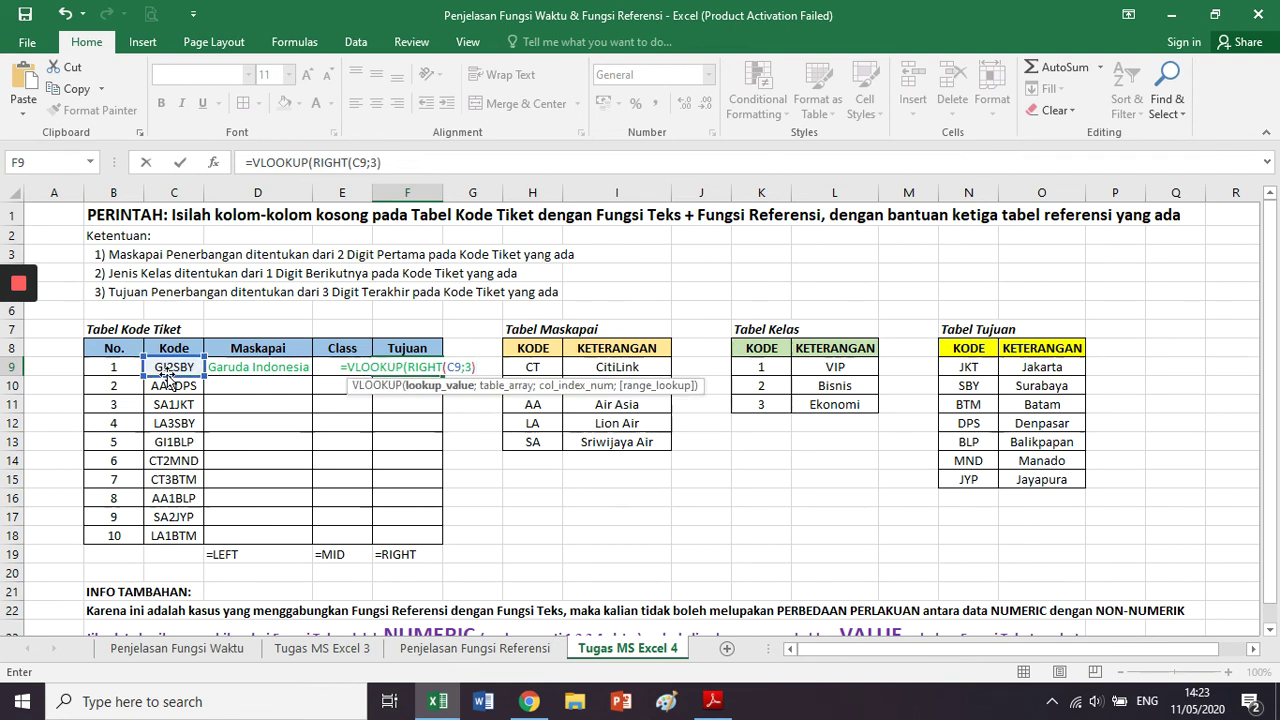
pyautogui.write(';')
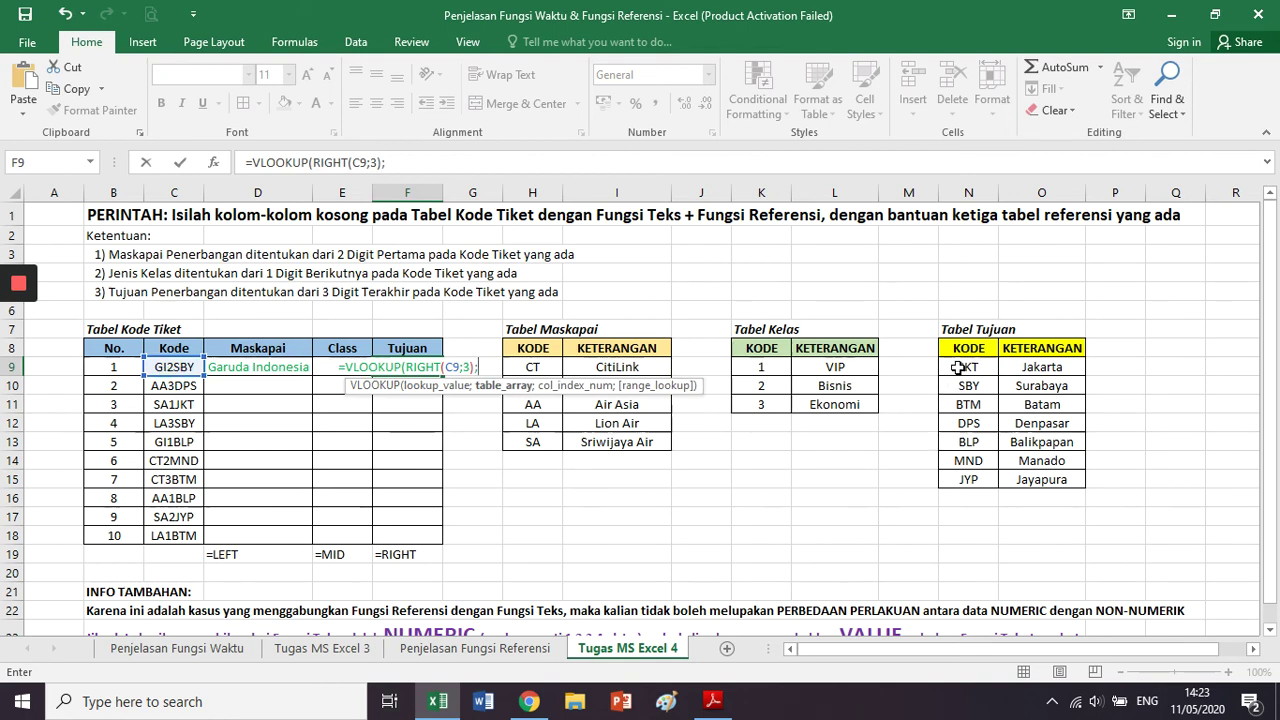
# Complete F9's VLOOKUP with table array N9:O15, column index 2 and exact match FALSE, and enter the formula
pyautogui.moveTo(958, 367); pyautogui.dragTo(1056, 475)
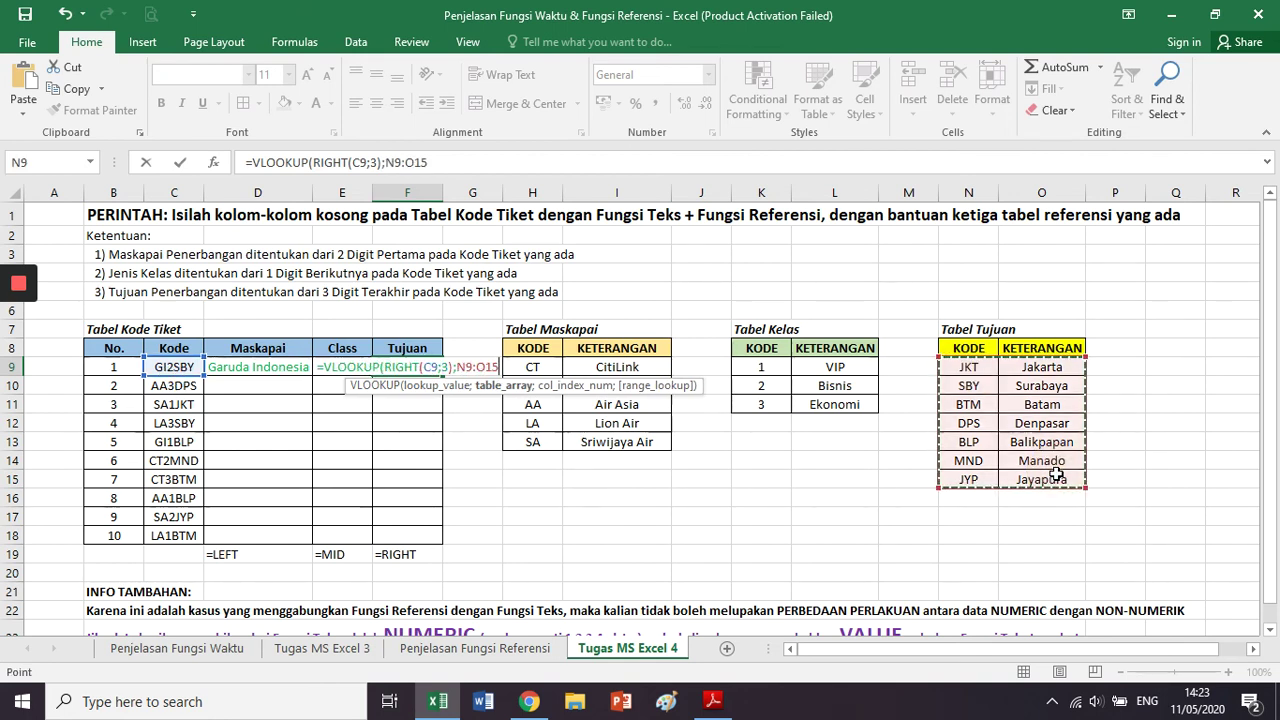
pyautogui.write(';2')
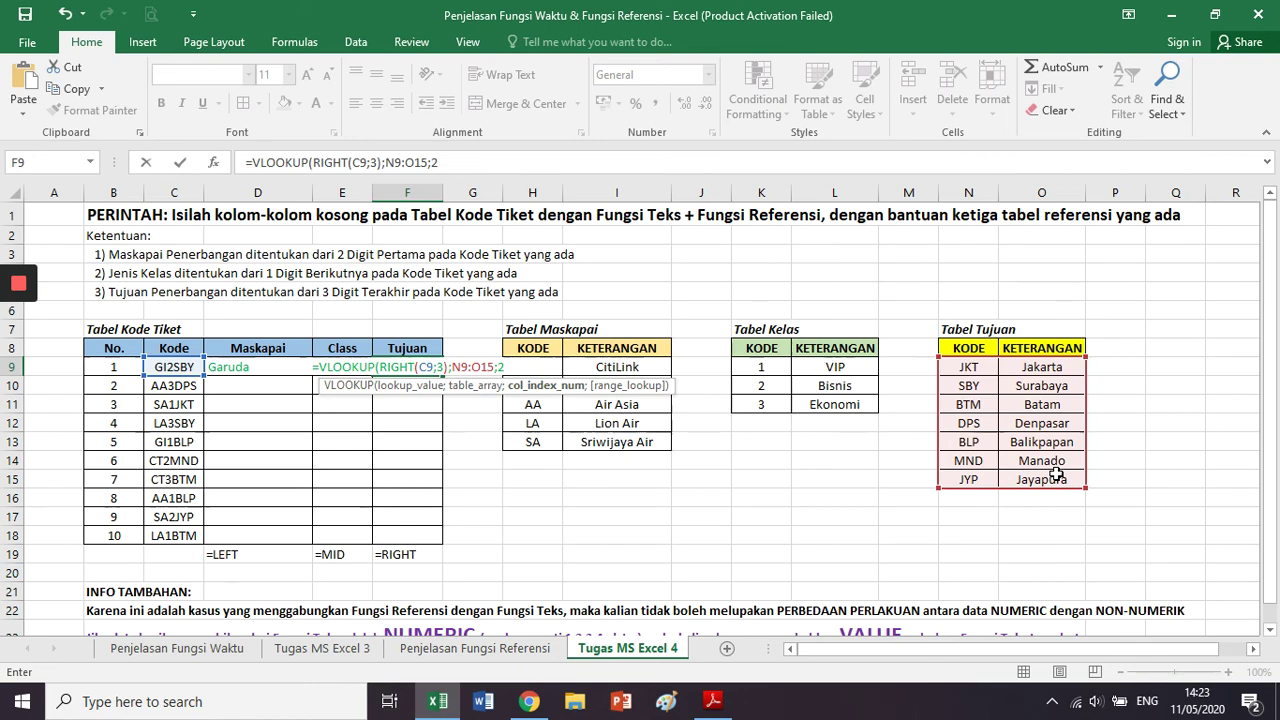
pyautogui.write(';')
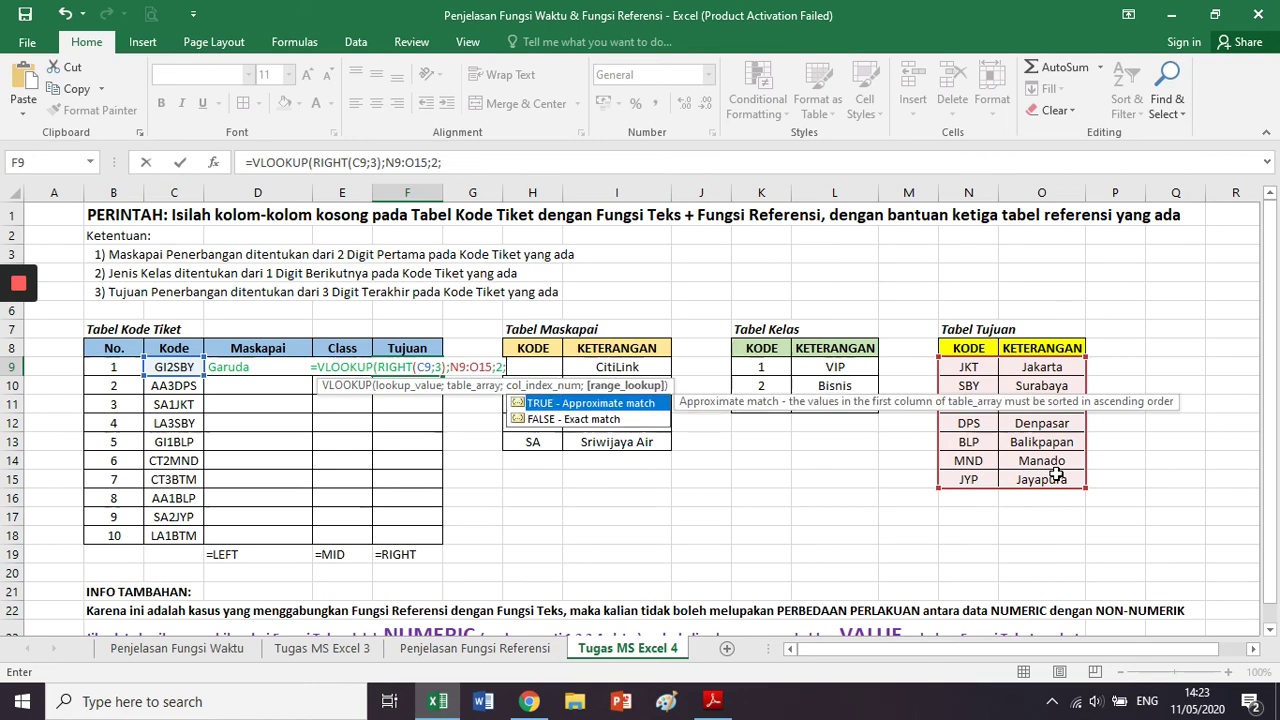
pyautogui.write('FALSE')
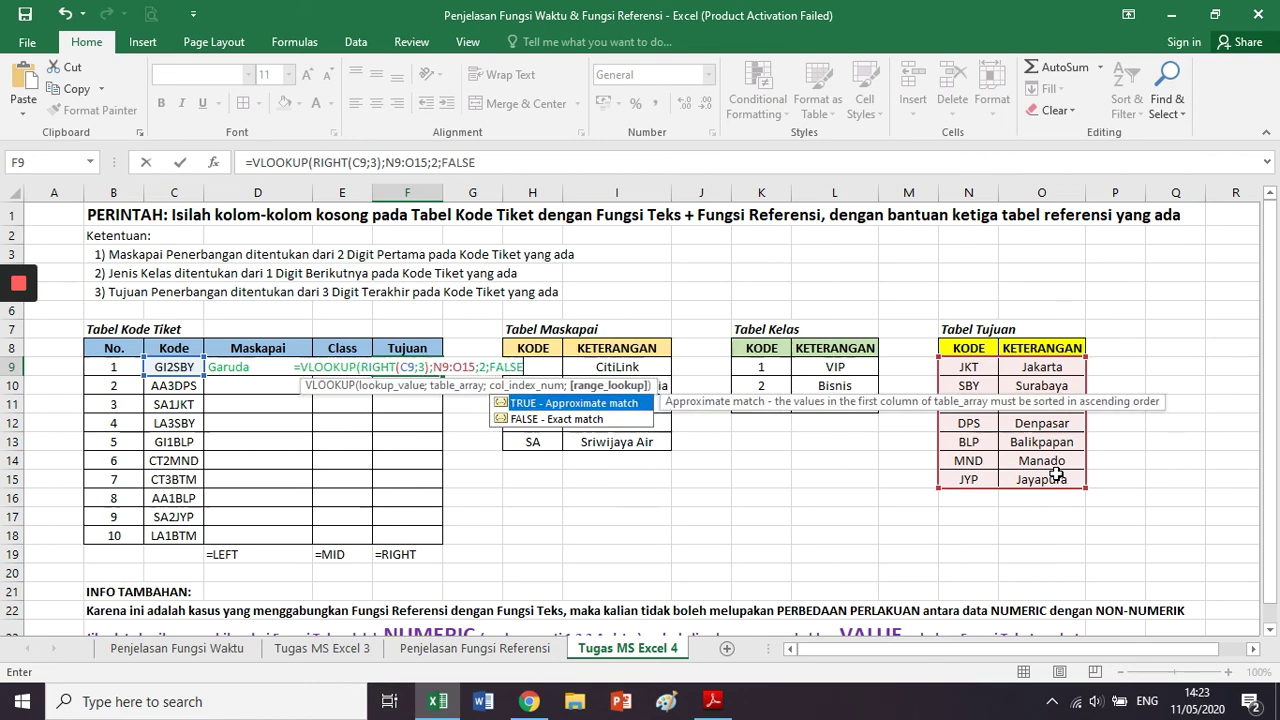
pyautogui.write(')')
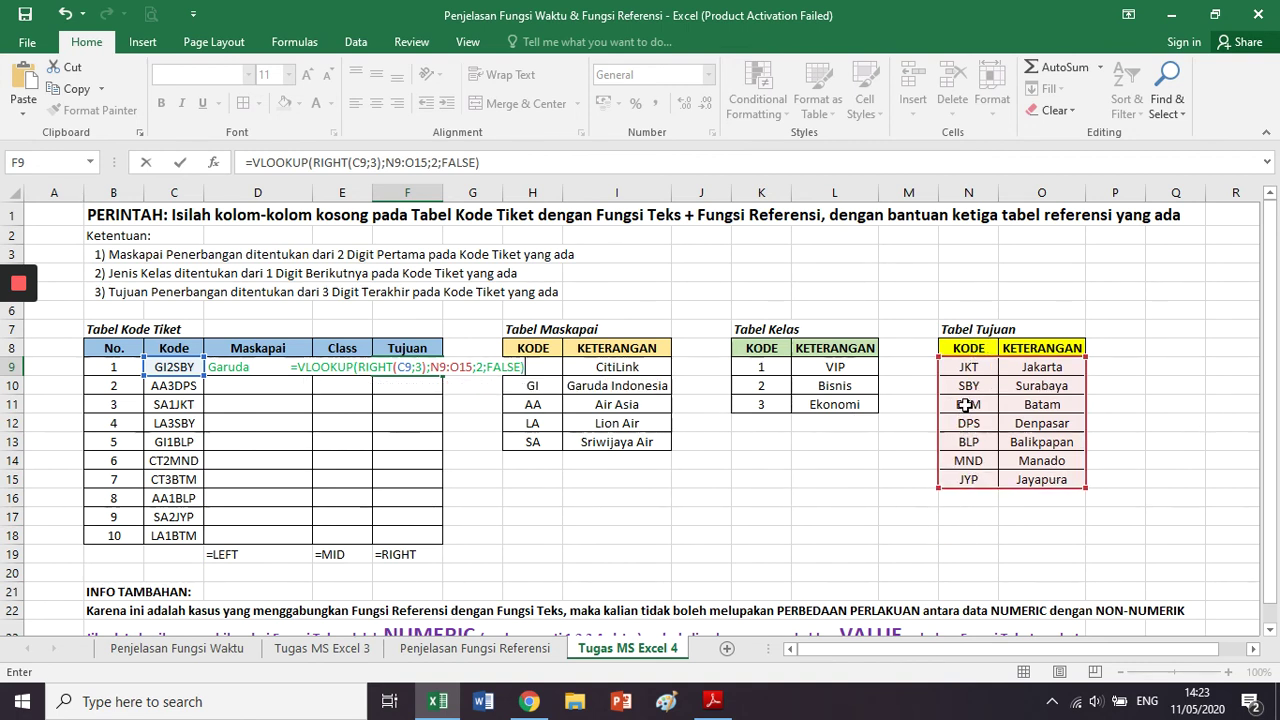
pyautogui.hotkey('ctrl', 'Return')
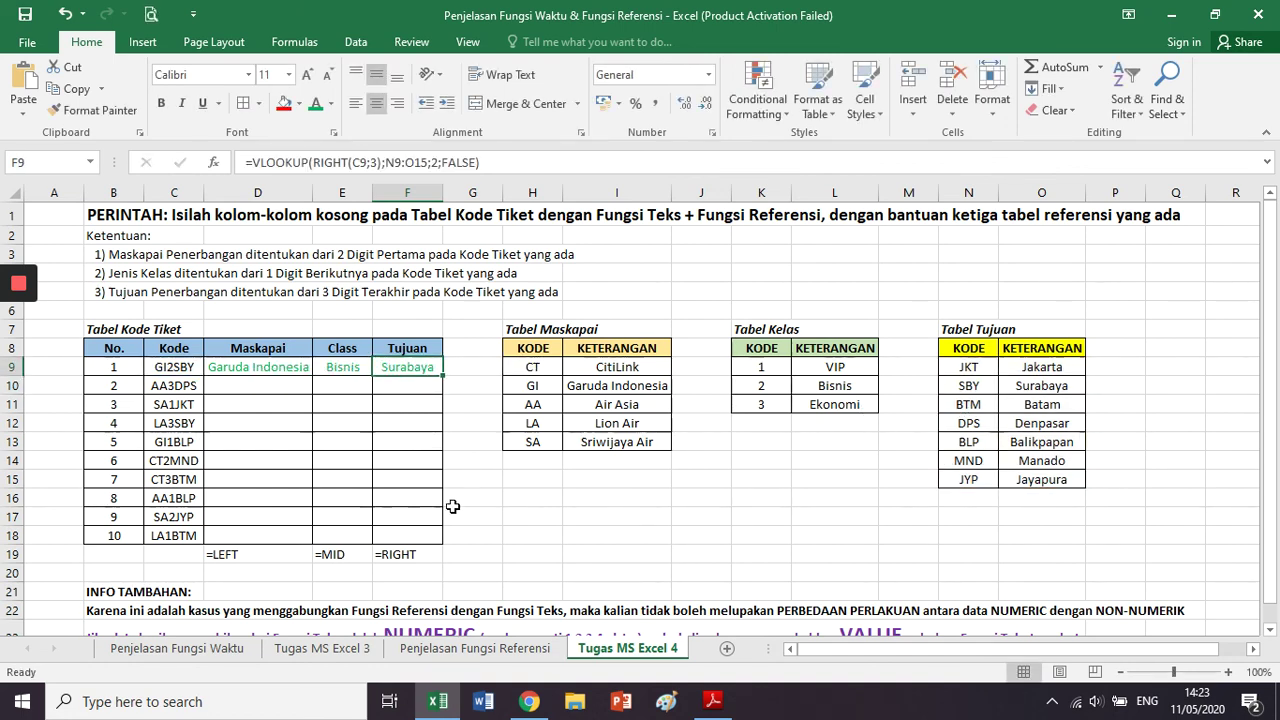
# Review Tabel Kode Tiket together with the three reference tables by highlighting the range B6:P19
pyautogui.click(478, 463)
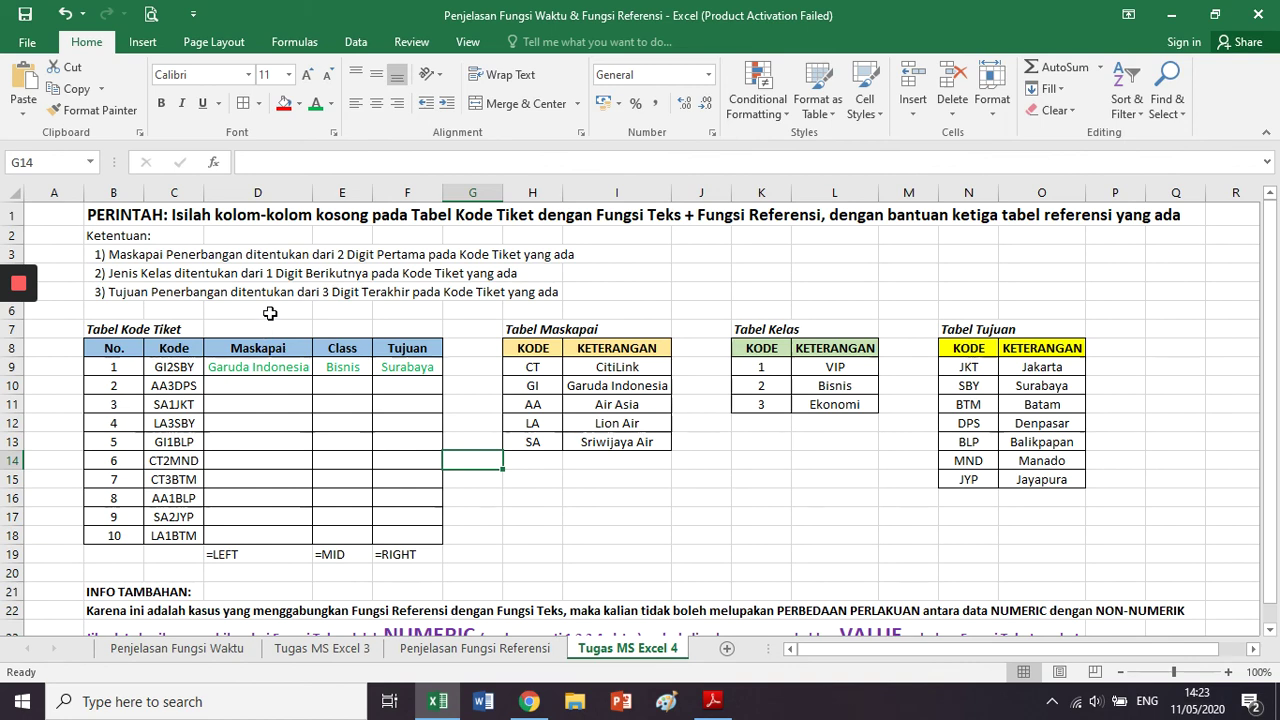
pyautogui.moveTo(270, 313); pyautogui.dragTo(1120, 578)
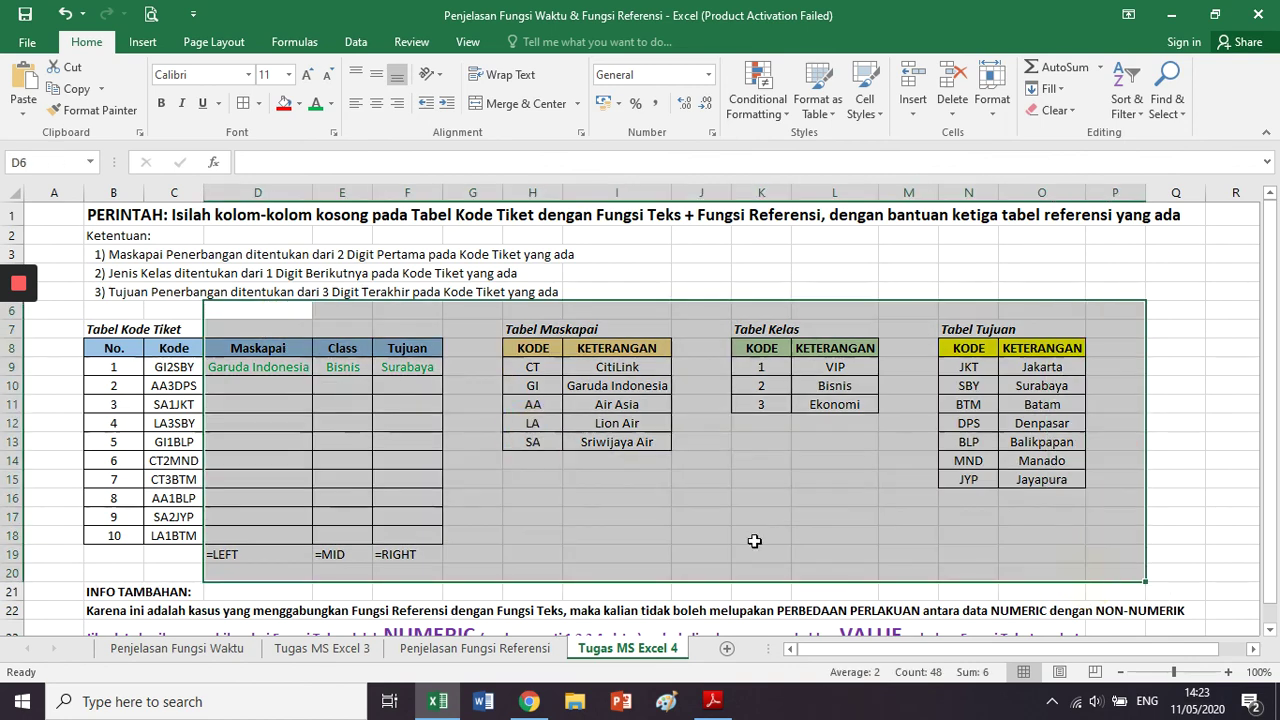
pyautogui.click(650, 528)
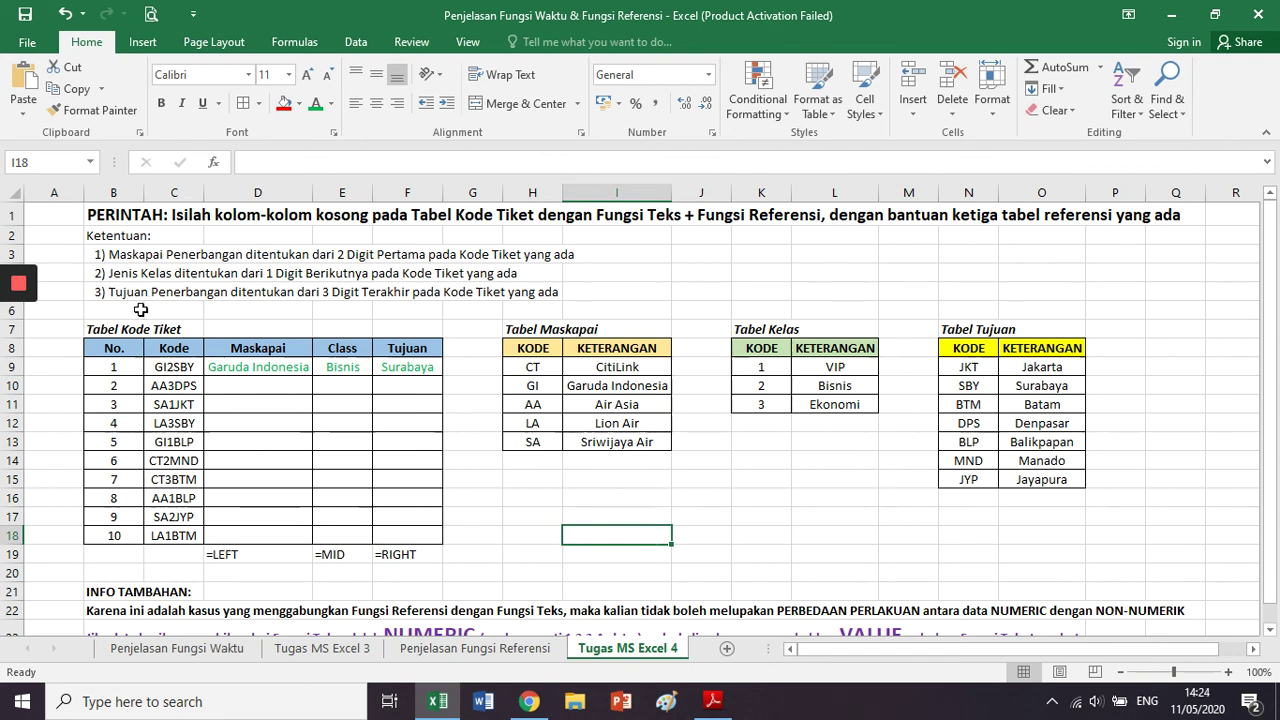
pyautogui.moveTo(141, 310); pyautogui.dragTo(1108, 558)
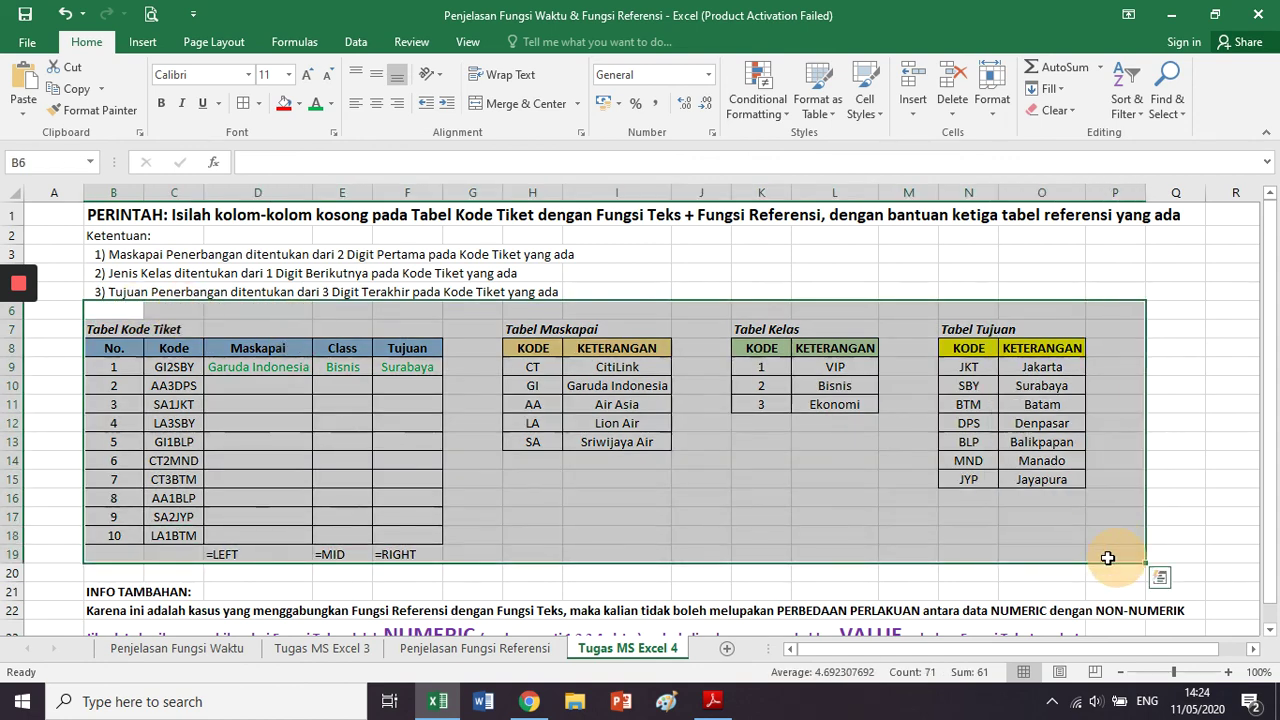